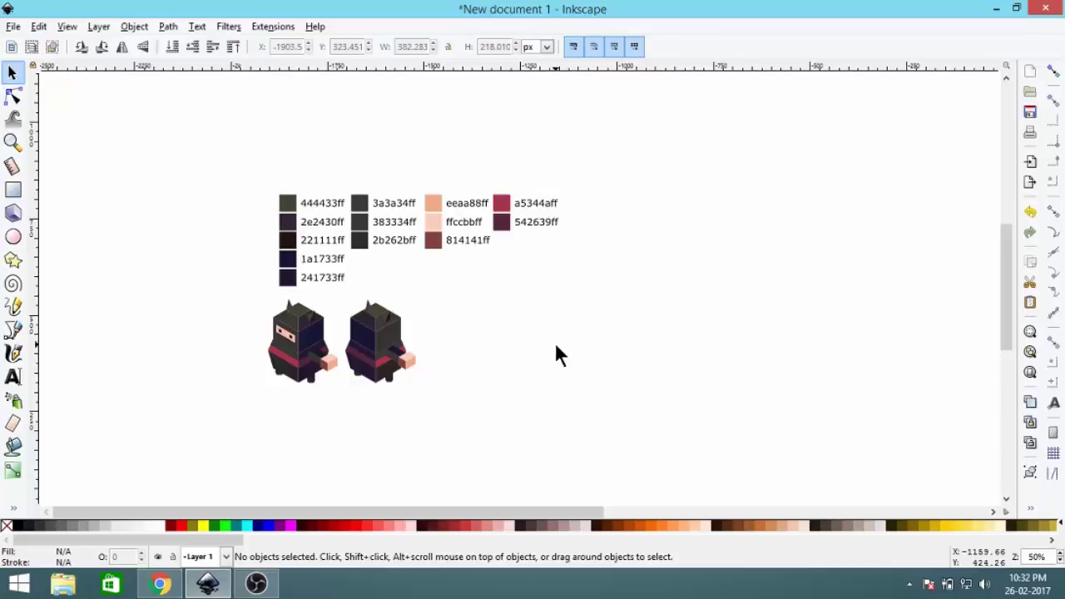
pyautogui.moveTo(539, 304); pyautogui.dragTo(615, 315)
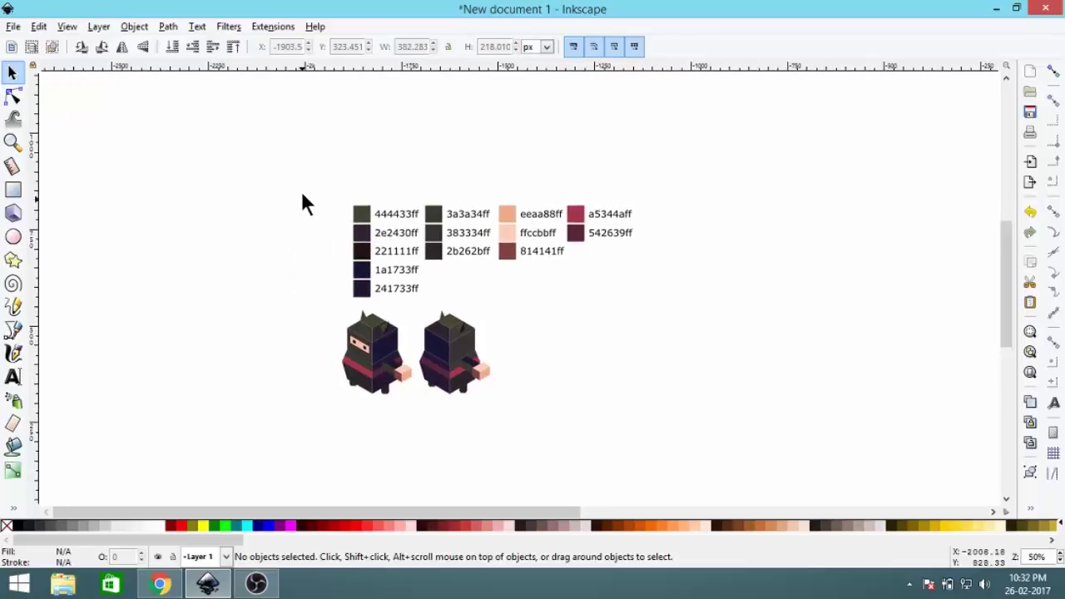
pyautogui.moveTo(308, 445); pyautogui.dragTo(565, 291)
pyautogui.click(517, 358)
pyautogui.scroll(1, 423, 336)
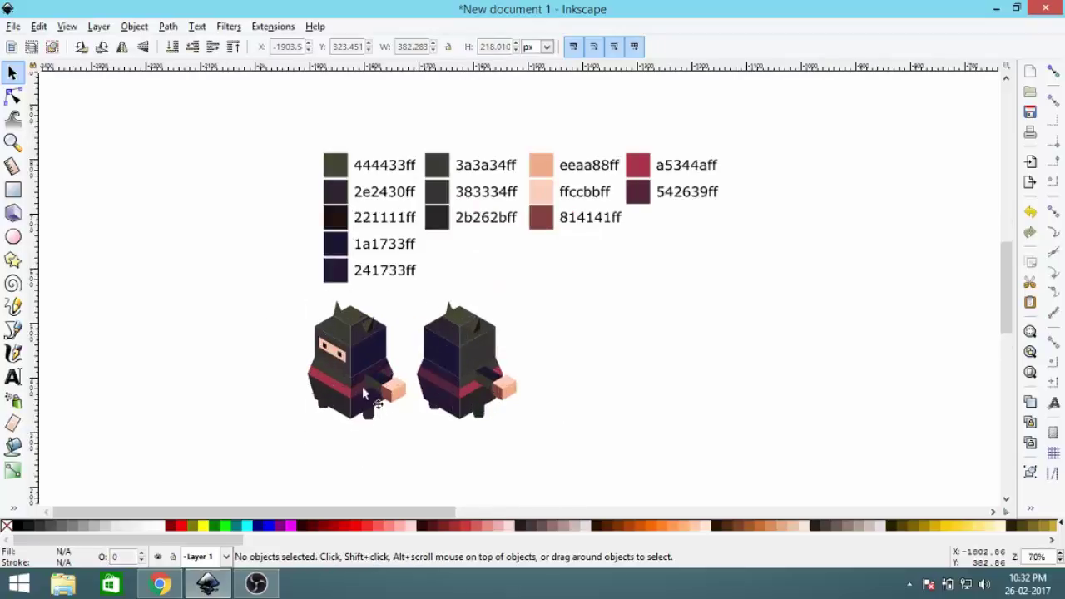
pyautogui.scroll(1, 727, 361)
pyautogui.hscroll(3, 622, 369)
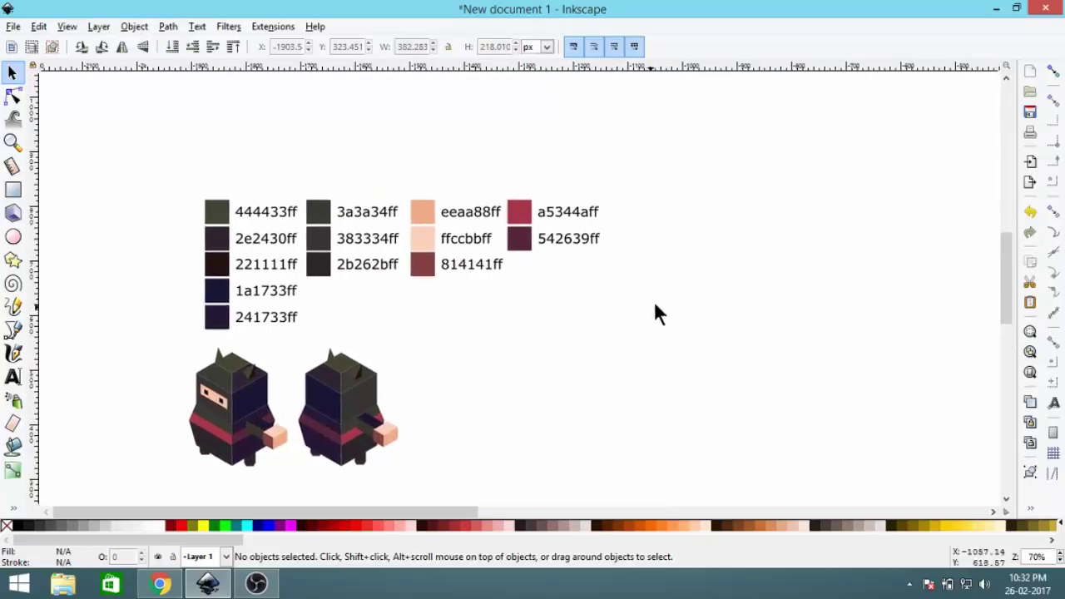
pyautogui.moveTo(518, 307); pyautogui.dragTo(549, 284)
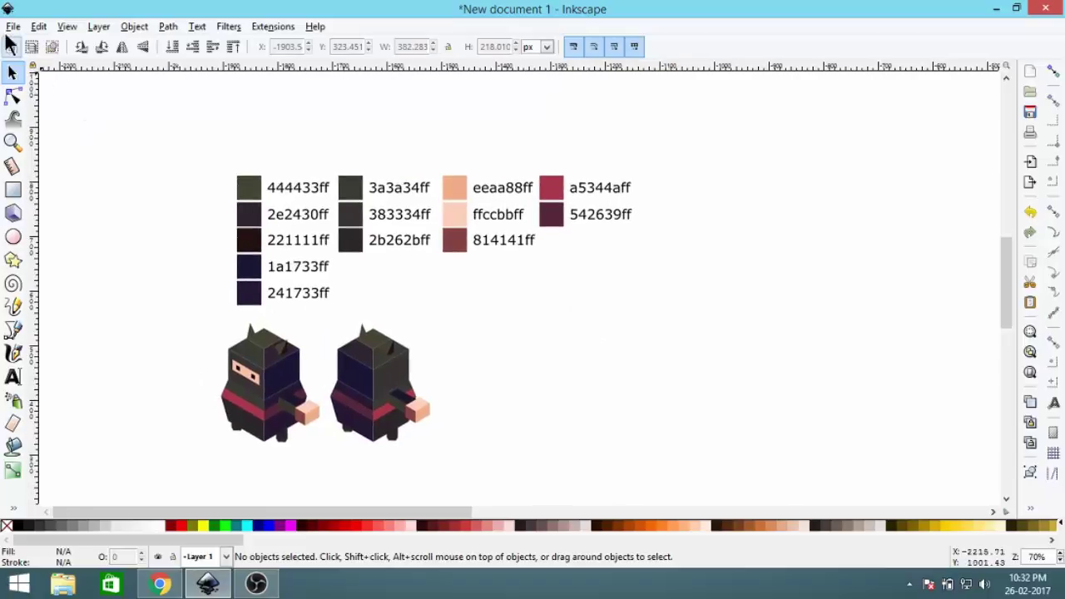
# Step: Set the display units to px in the document properties and keep the page border hidden
pyautogui.click(12, 28)
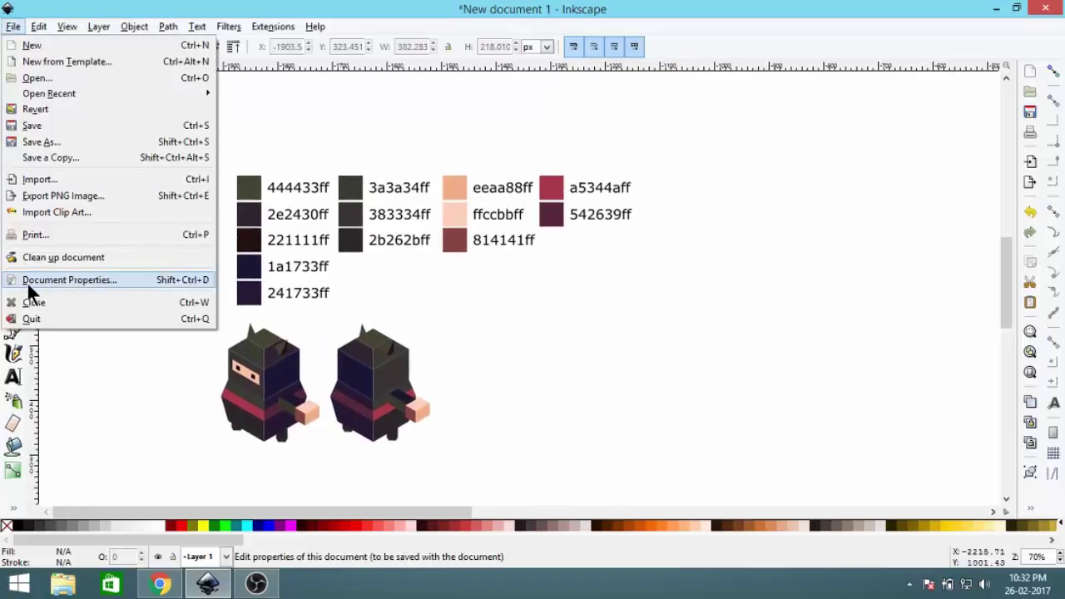
pyautogui.click(108, 281)
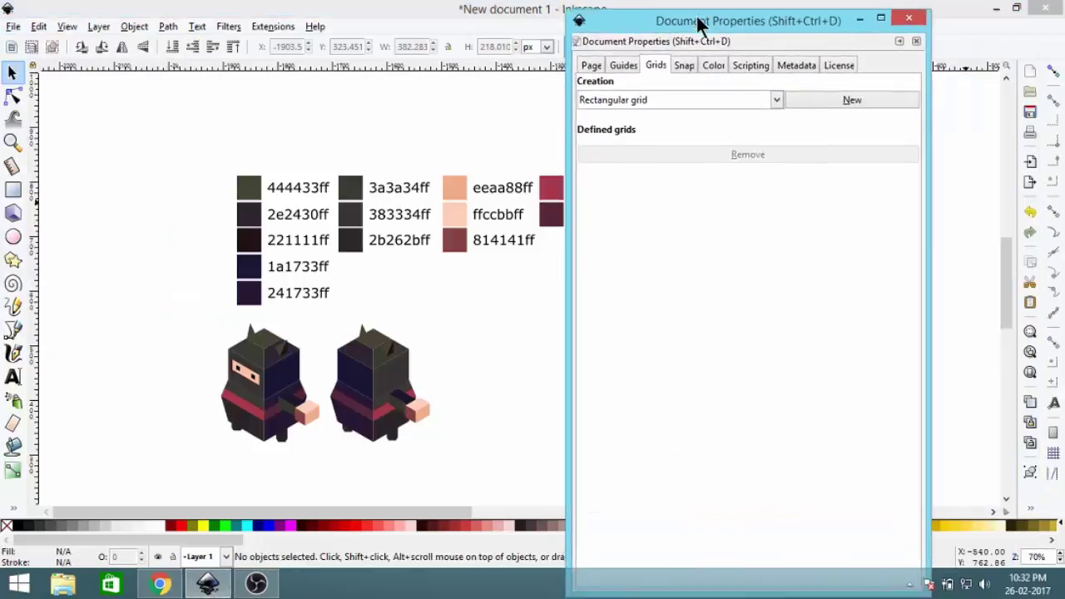
pyautogui.click(594, 59)
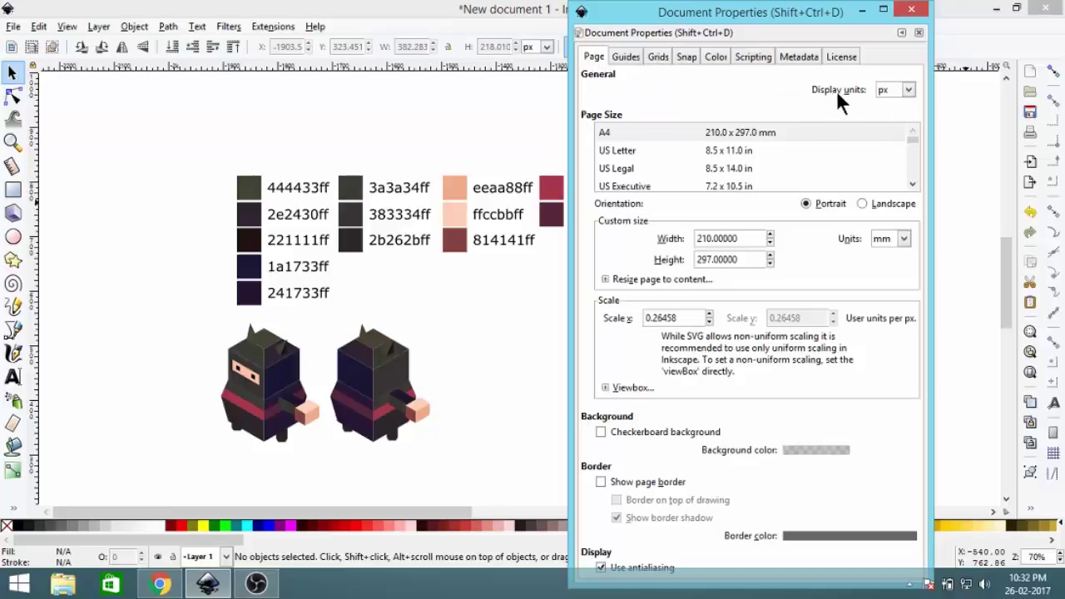
pyautogui.click(907, 90)
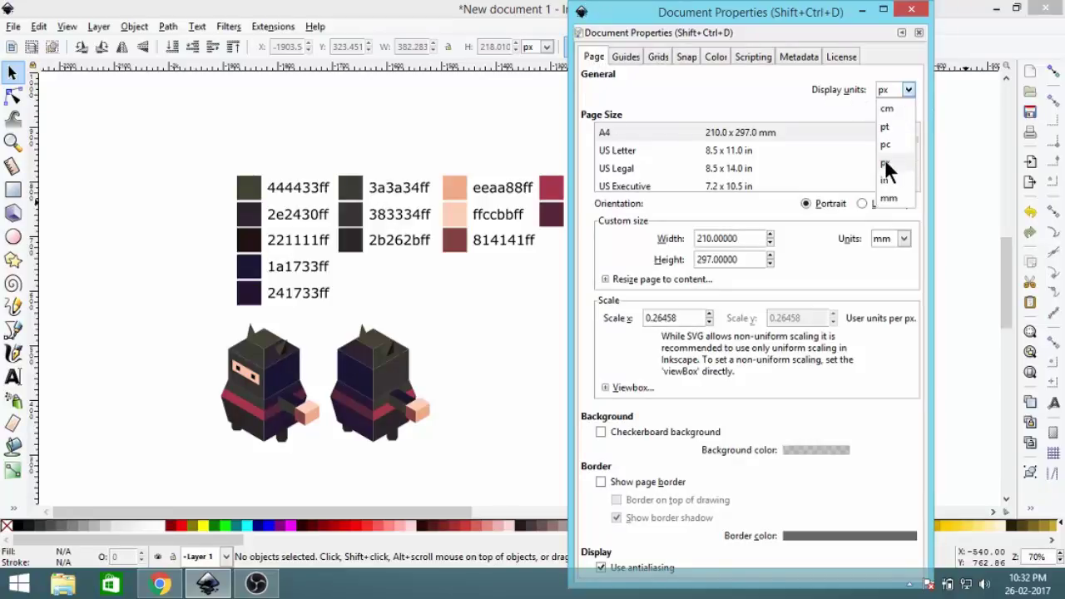
pyautogui.click(884, 159)
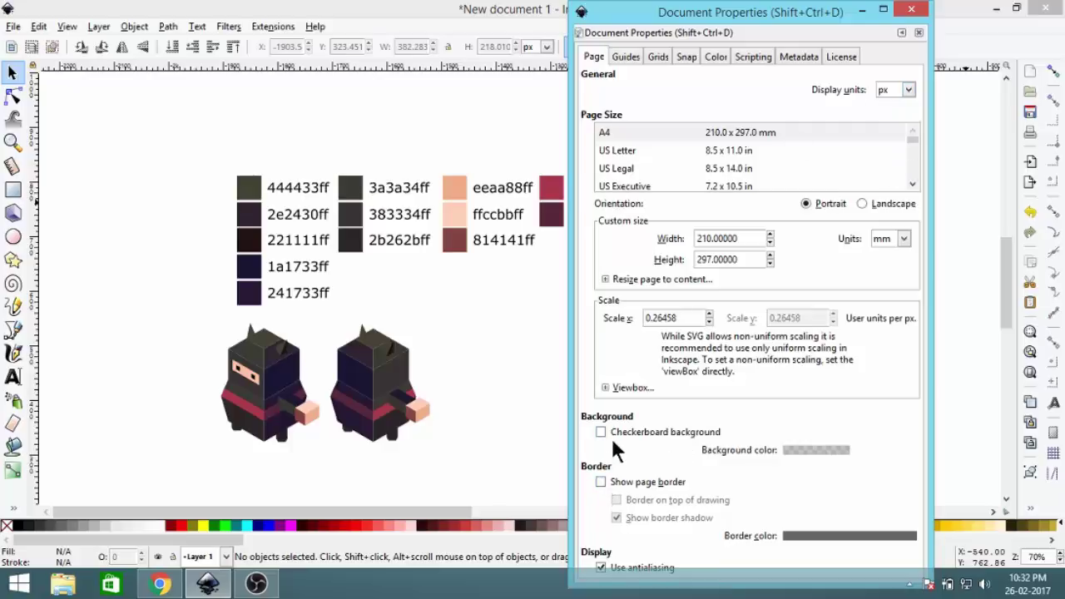
pyautogui.click(599, 481)
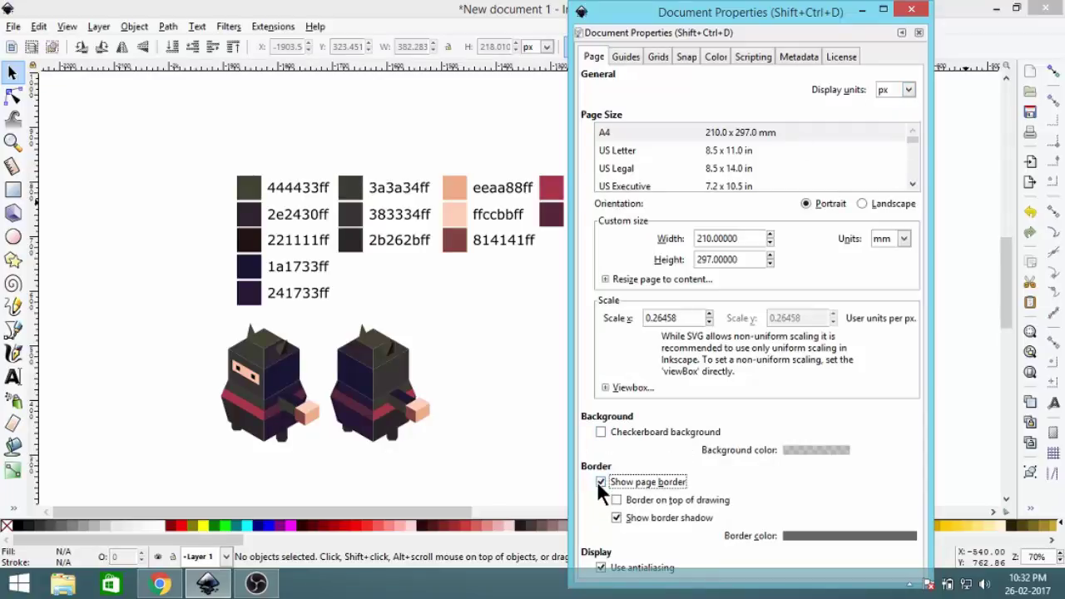
pyautogui.click(600, 483)
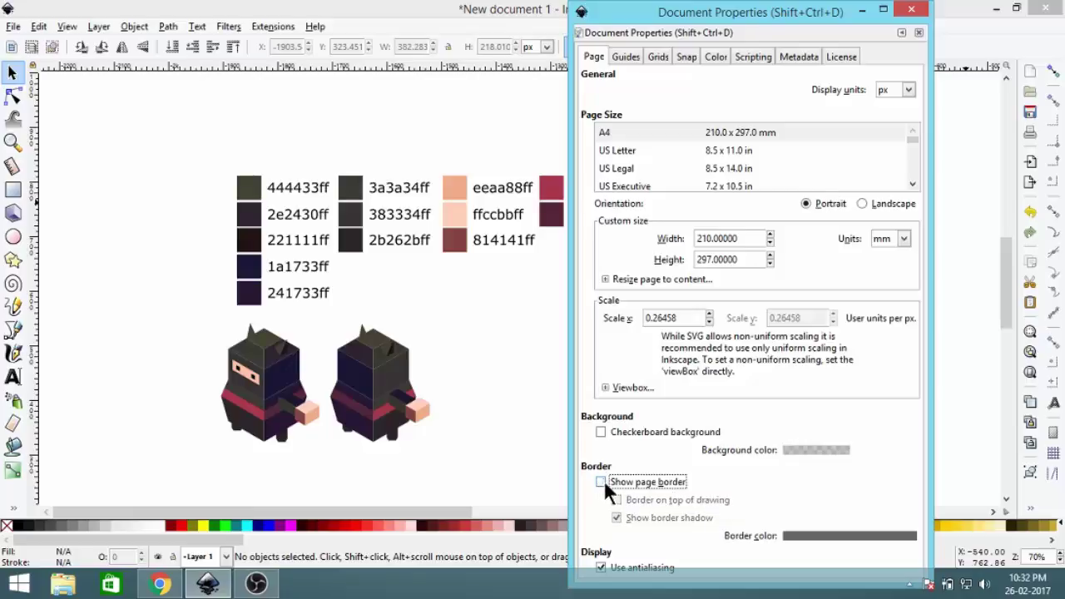
# Step: Create a new axonometric grid for the document, check it on the canvas, and close the document properties
pyautogui.click(659, 58)
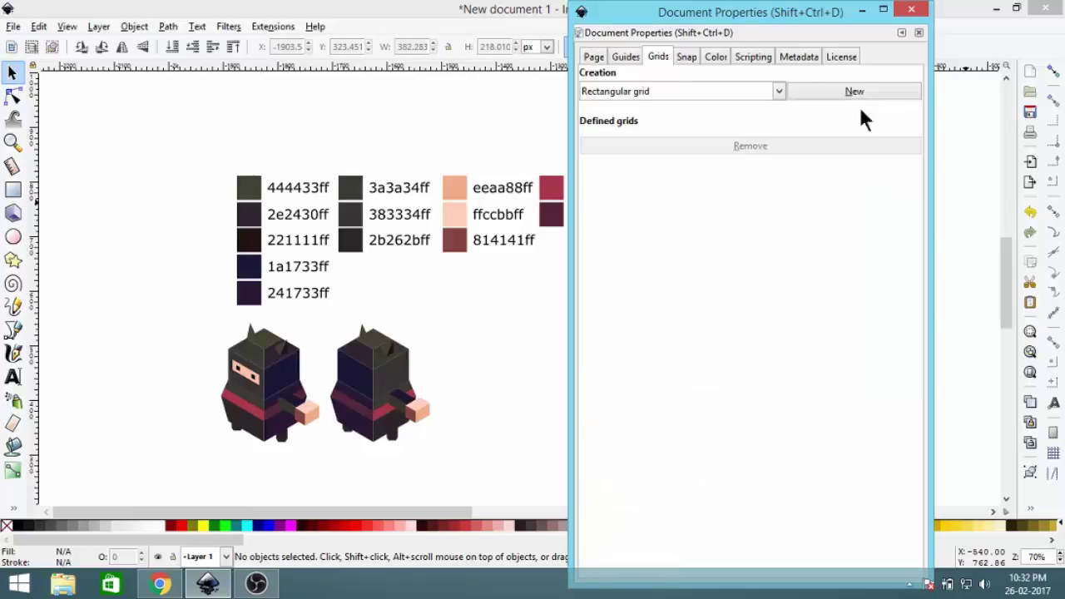
pyautogui.click(778, 90)
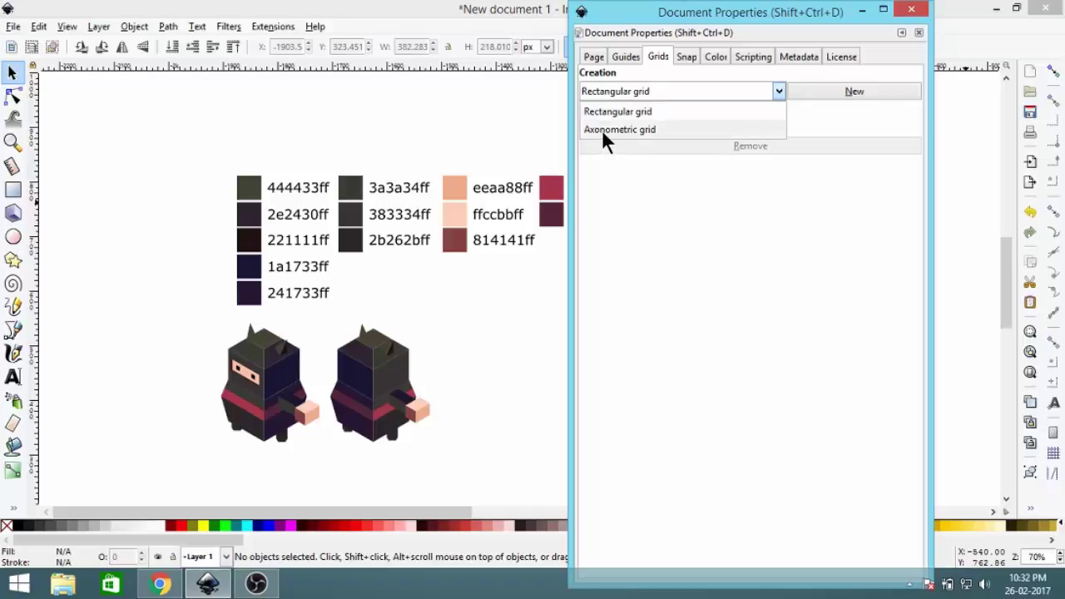
pyautogui.click(633, 132)
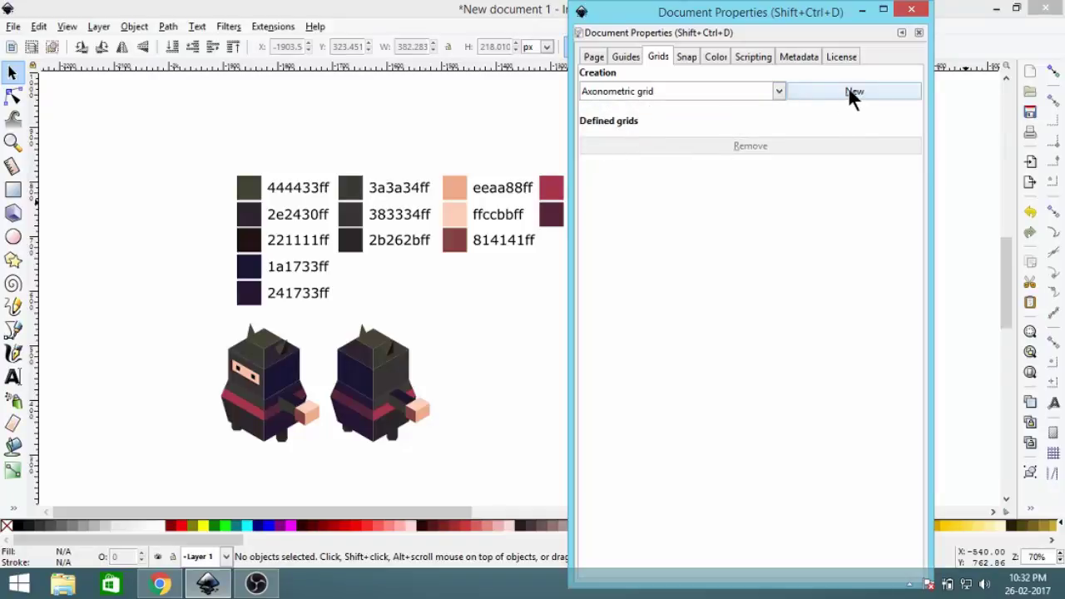
pyautogui.click(852, 93)
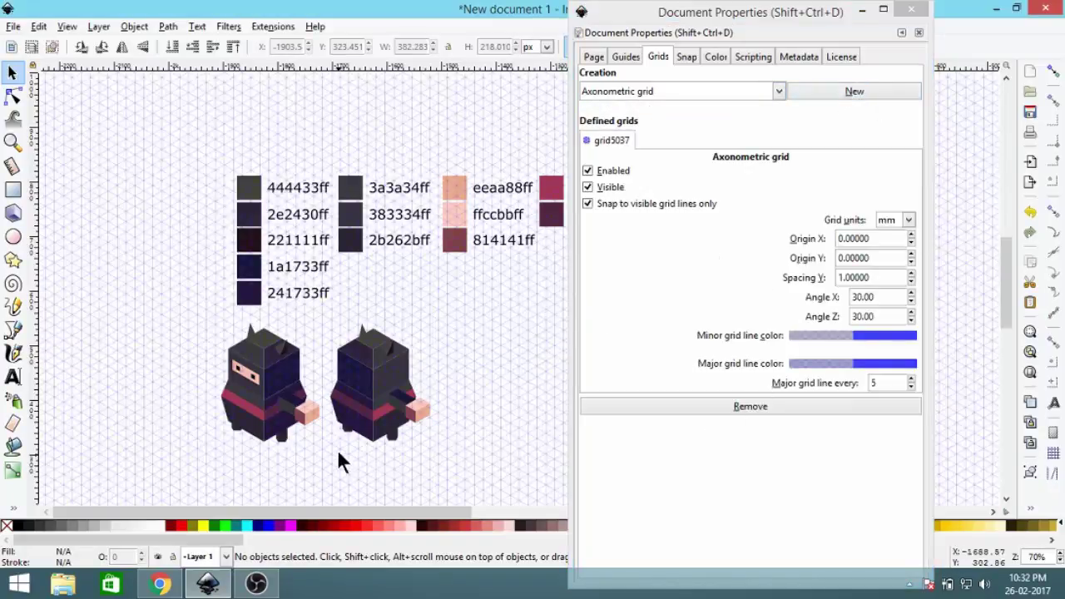
pyautogui.scroll(4, 404, 349)
pyautogui.scroll(-4, 404, 349)
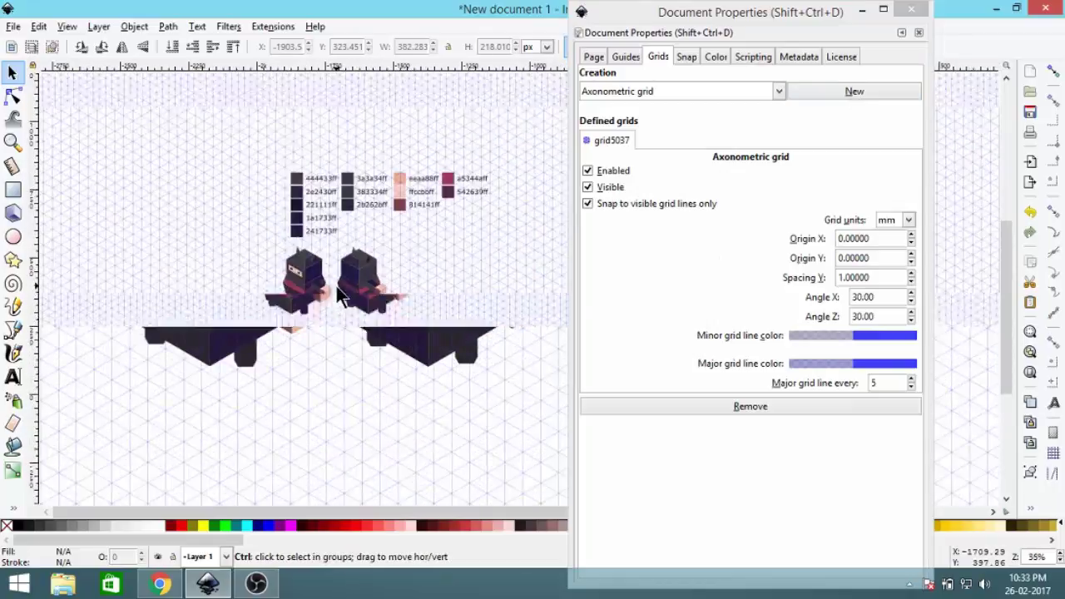
pyautogui.scroll(3, 374, 292)
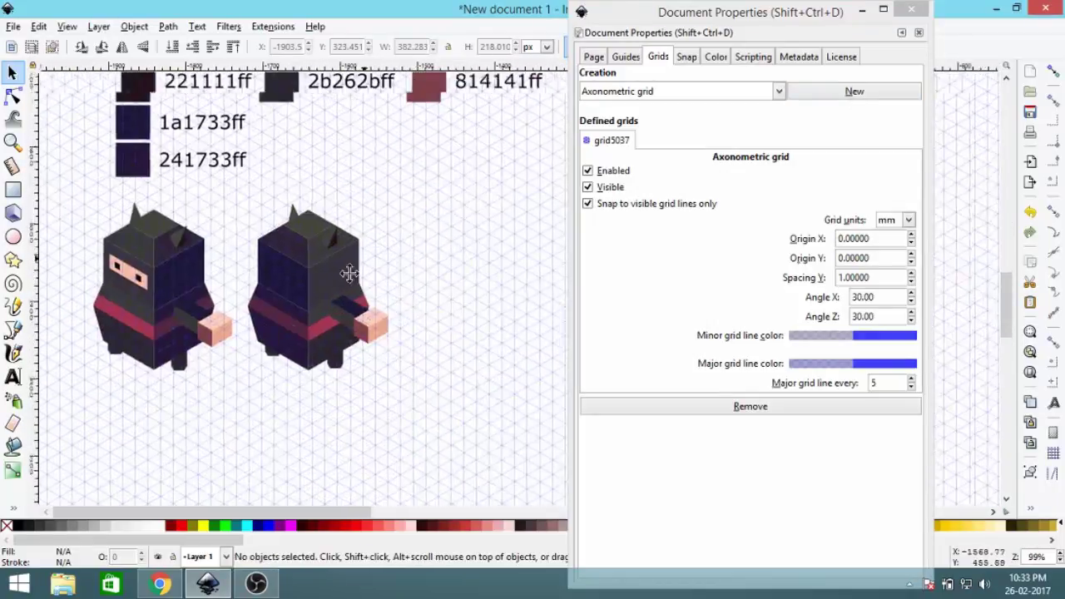
pyautogui.click(910, 11)
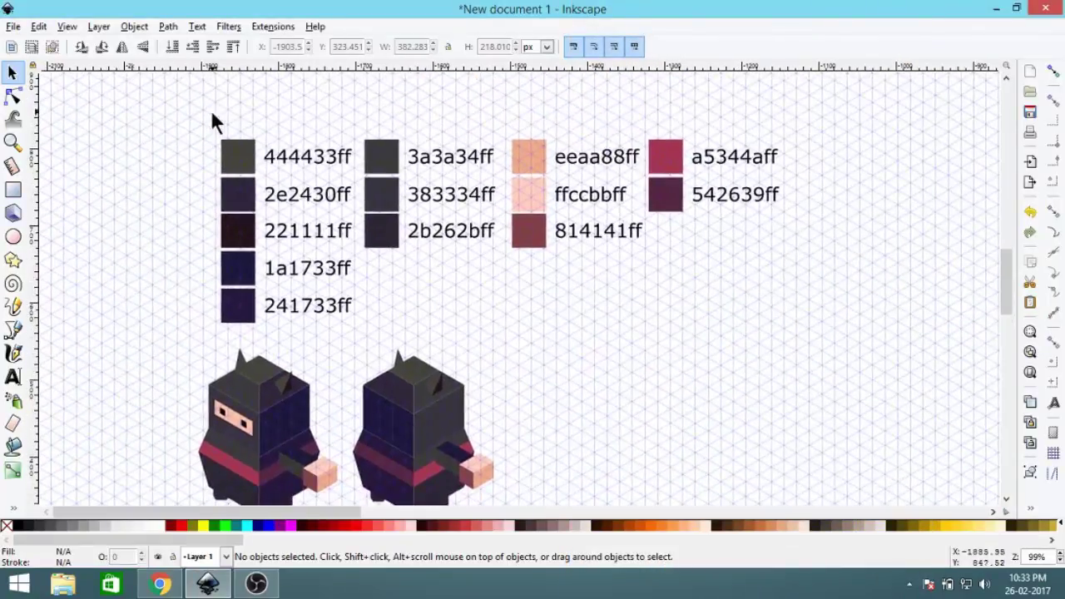
pyautogui.moveTo(204, 108); pyautogui.dragTo(832, 348)
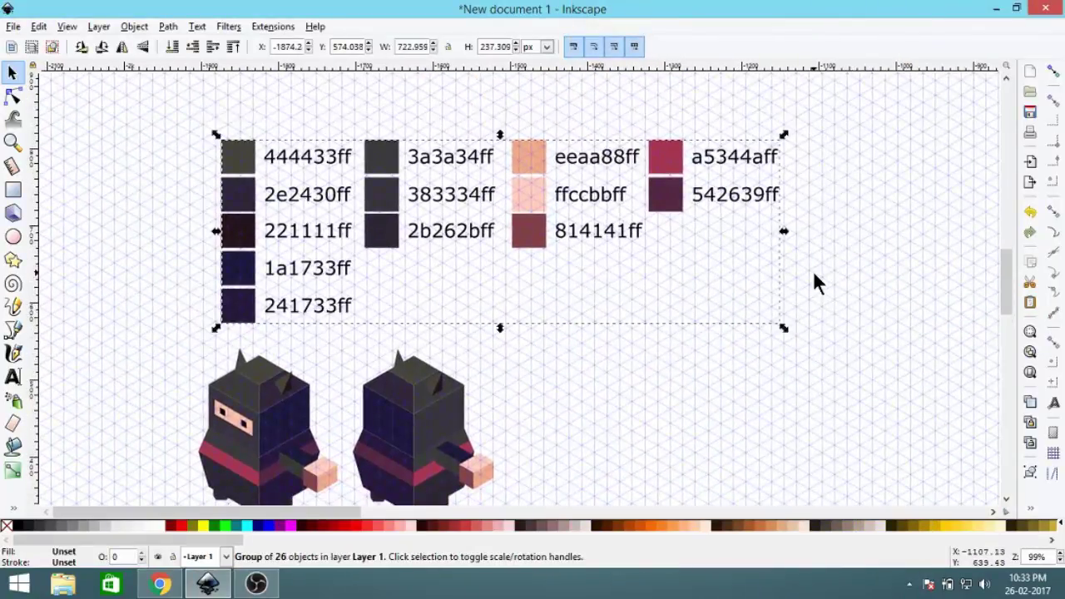
pyautogui.moveTo(719, 348); pyautogui.dragTo(750, 320)
pyautogui.click(608, 403)
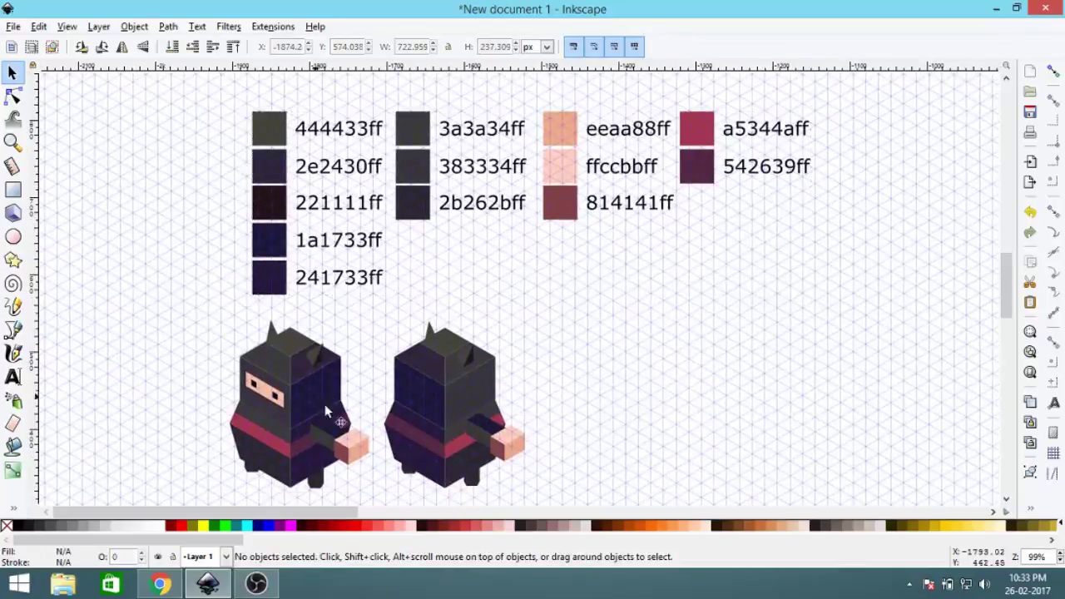
pyautogui.scroll(-1, 178, 229)
pyautogui.hscroll(1, 178, 229)
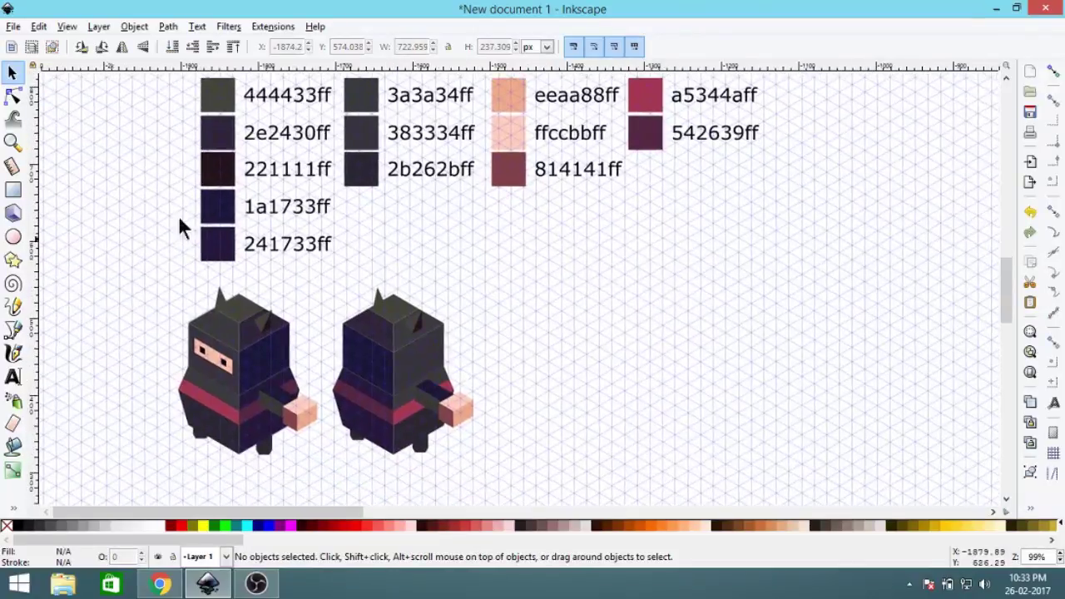
# Step: Activate the Pen tool and turn on snapping, with snapping to grids and guides enabled
pyautogui.click(14, 330)
pyautogui.scroll(3, 590, 357)
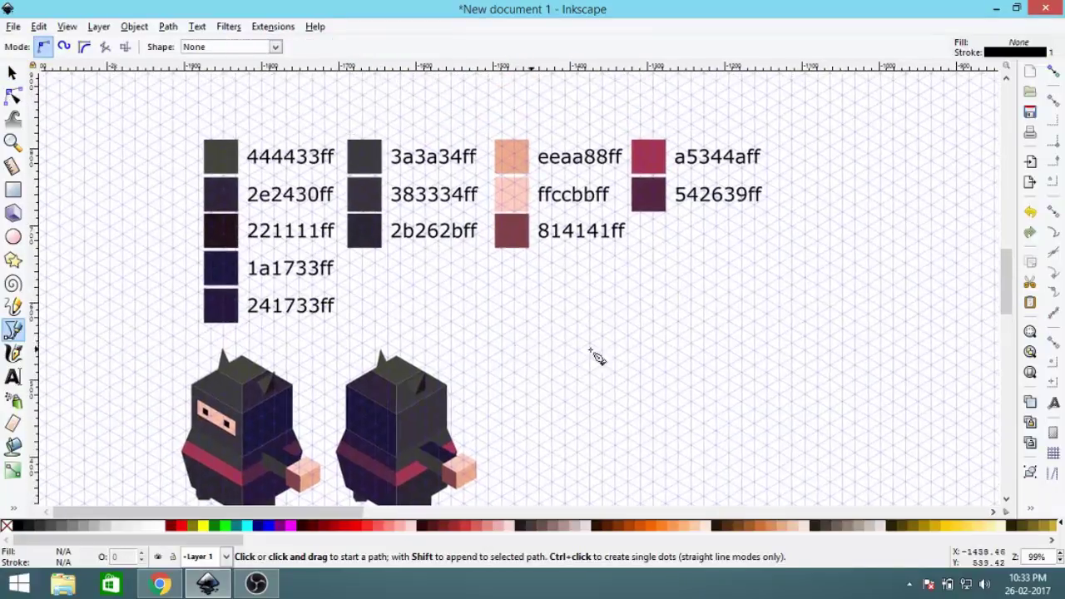
pyautogui.moveTo(640, 389); pyautogui.dragTo(614, 310)
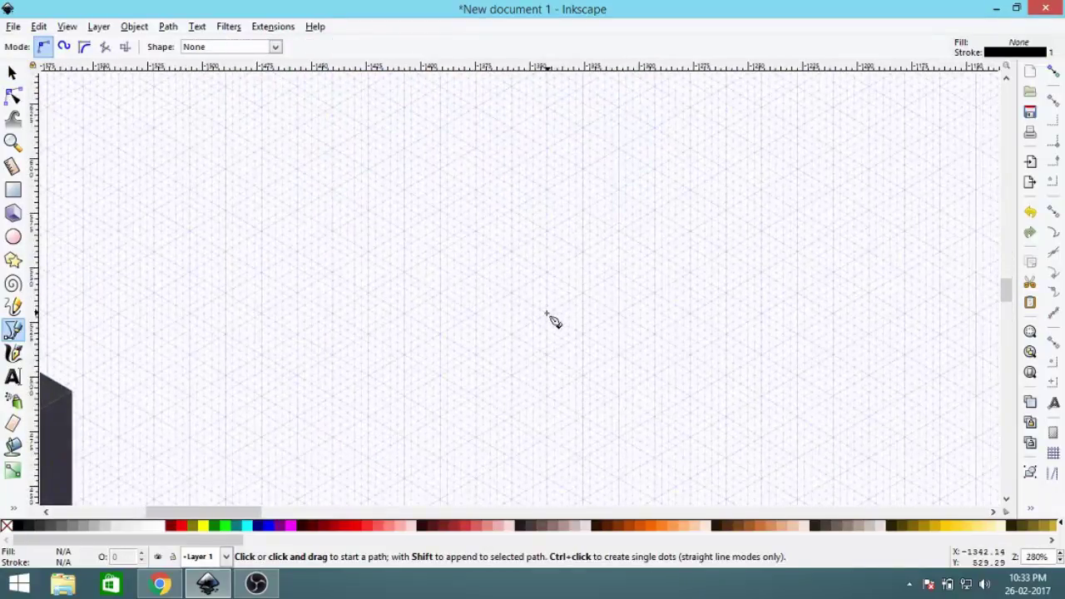
pyautogui.click(1053, 73)
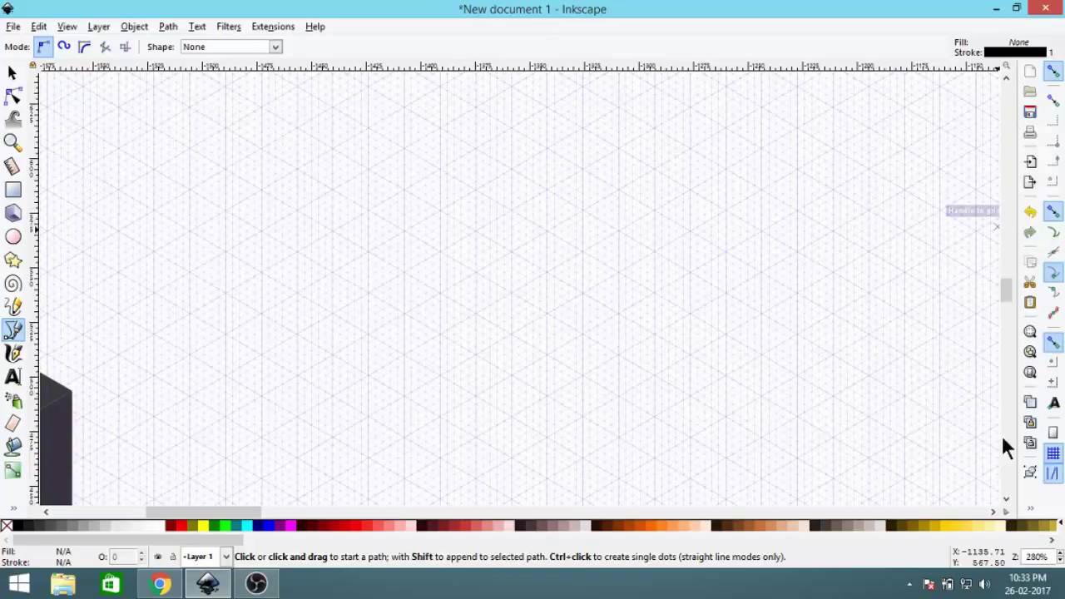
pyautogui.click(1054, 455)
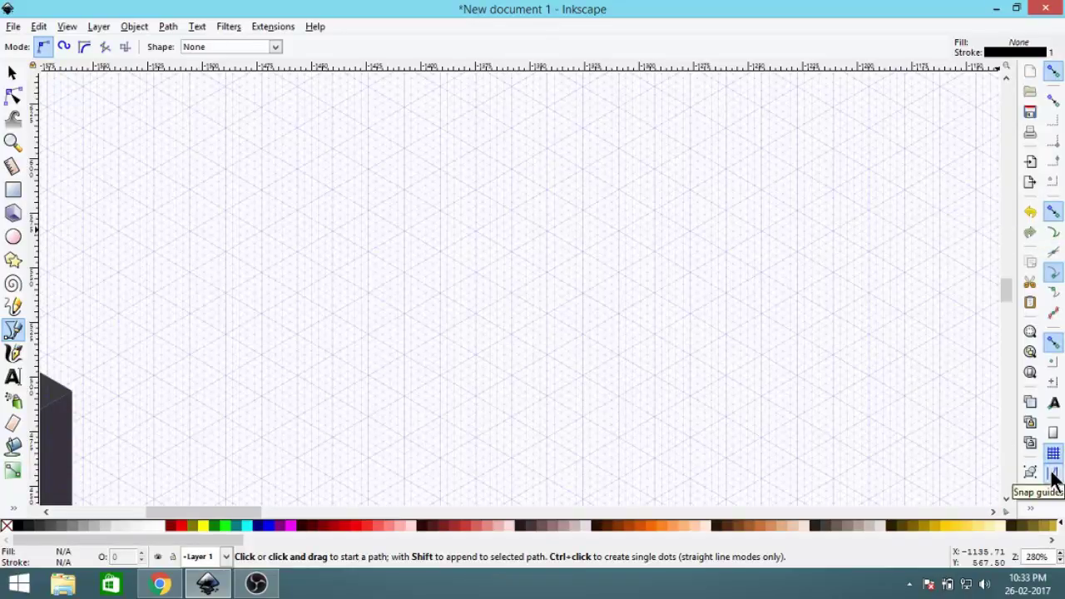
pyautogui.click(1054, 476)
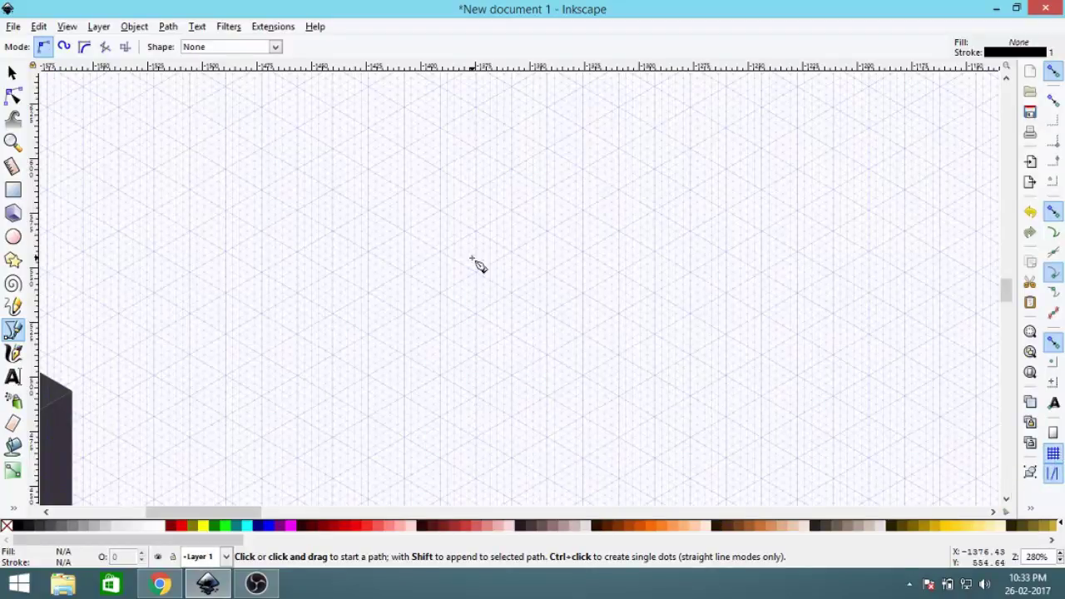
# Step: Draw a closed isometric parallelogram beside the ninjas, with about 75.59 px edges at 30° and about 56.69 px vertical edges, snapped to grid intersections
pyautogui.keyDown('ctrl'); pyautogui.scroll(1, 500, 262); pyautogui.keyUp('ctrl')
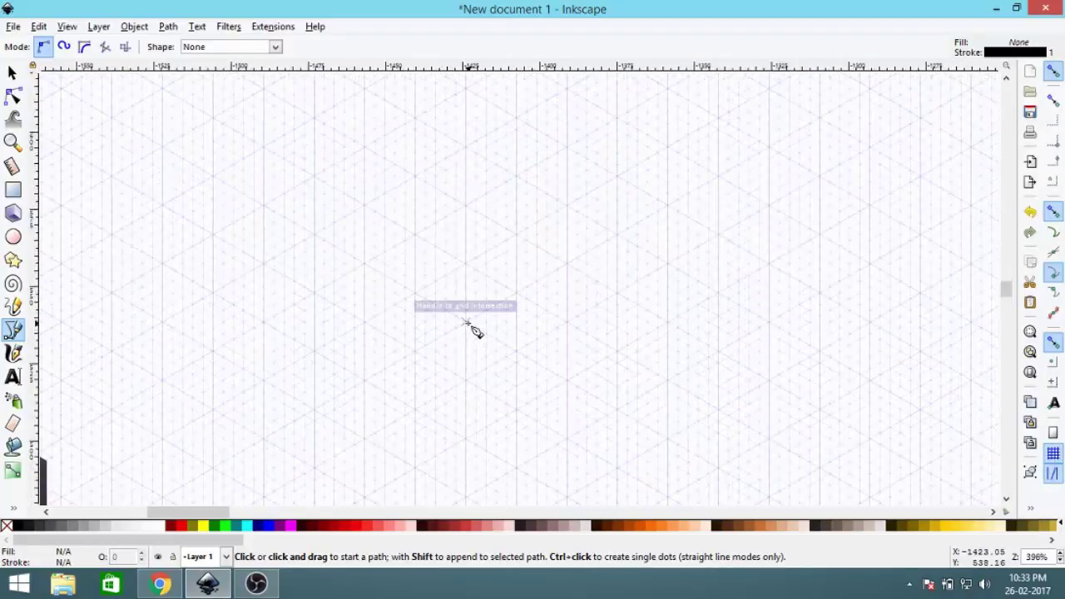
pyautogui.click(466, 322)
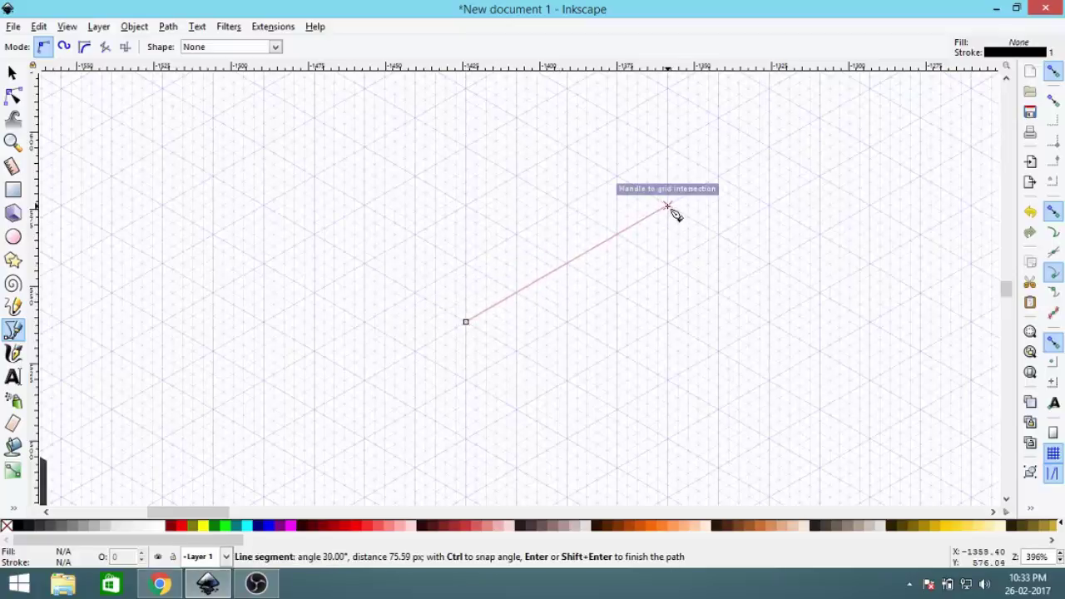
pyautogui.moveTo(668, 207); pyautogui.dragTo(686, 299)
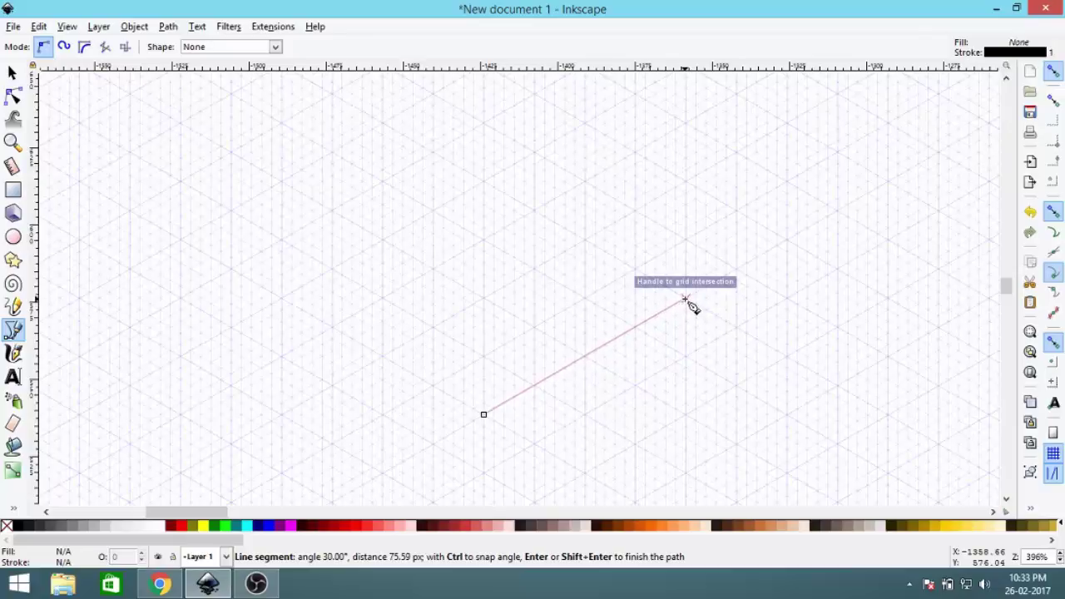
pyautogui.click(685, 299)
pyautogui.scroll(-3, 670, 279)
pyautogui.scroll(2, 673, 279)
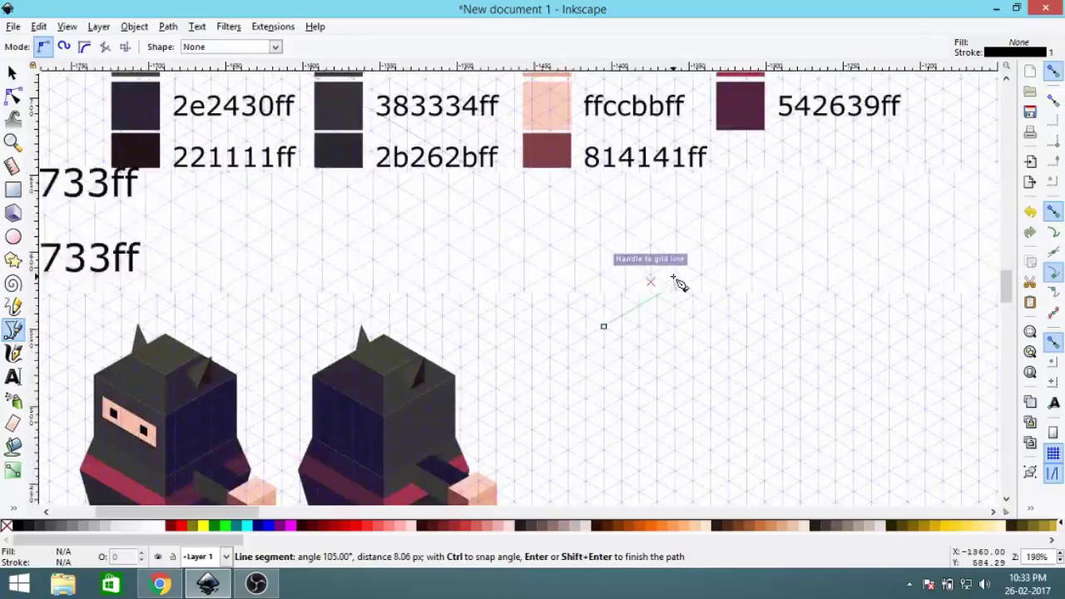
pyautogui.click(693, 318)
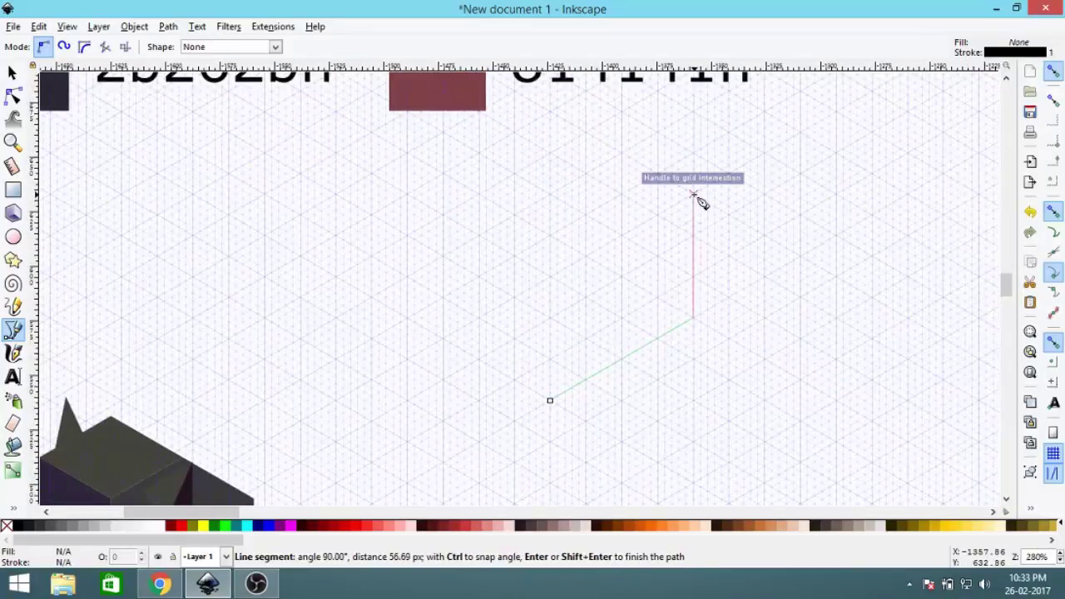
pyautogui.click(693, 196)
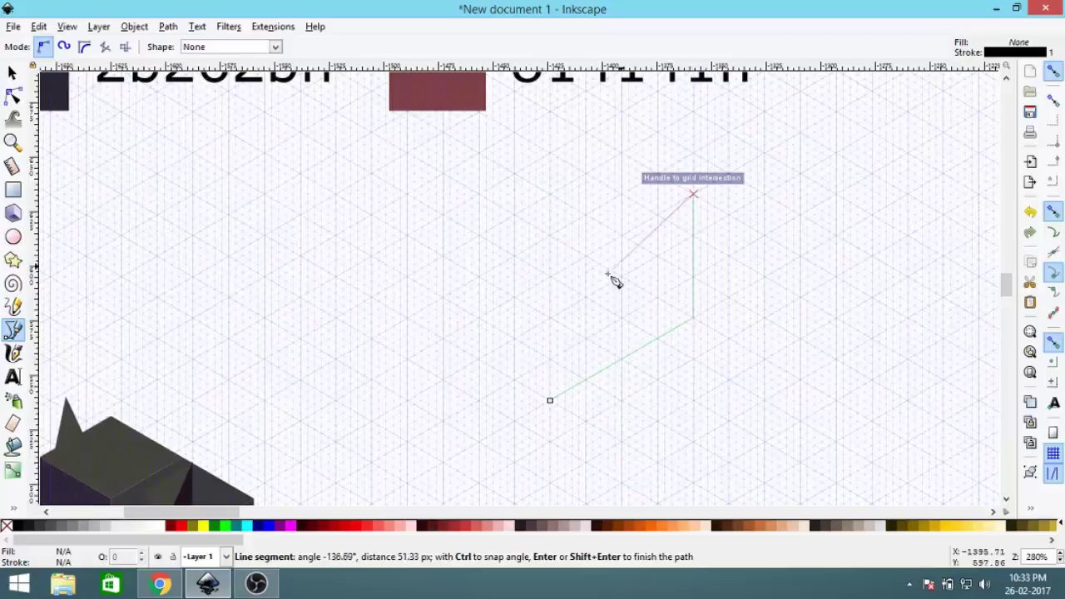
pyautogui.click(550, 277)
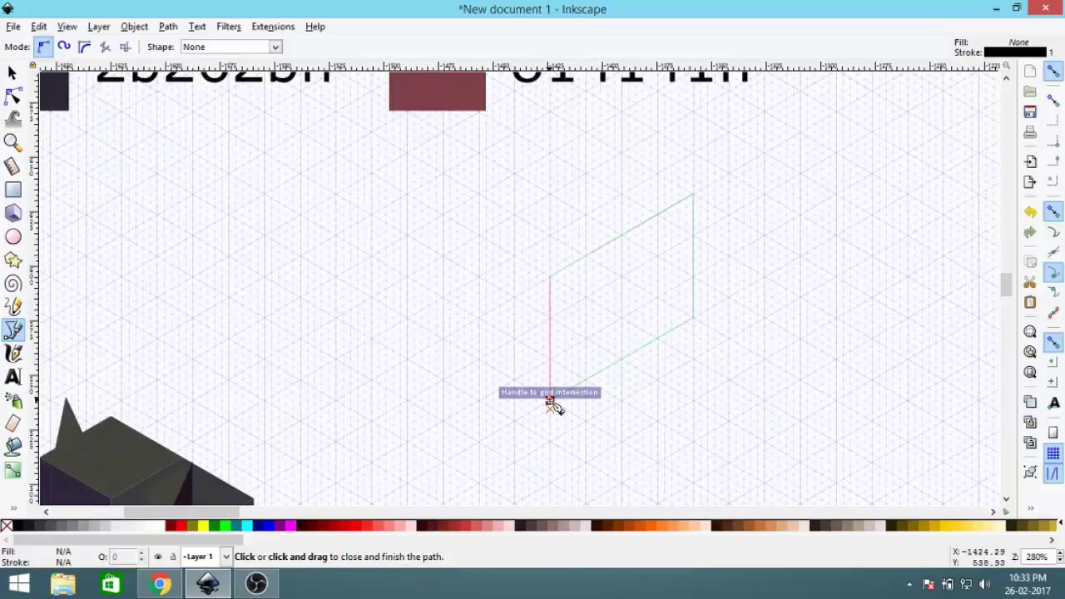
pyautogui.click(550, 401)
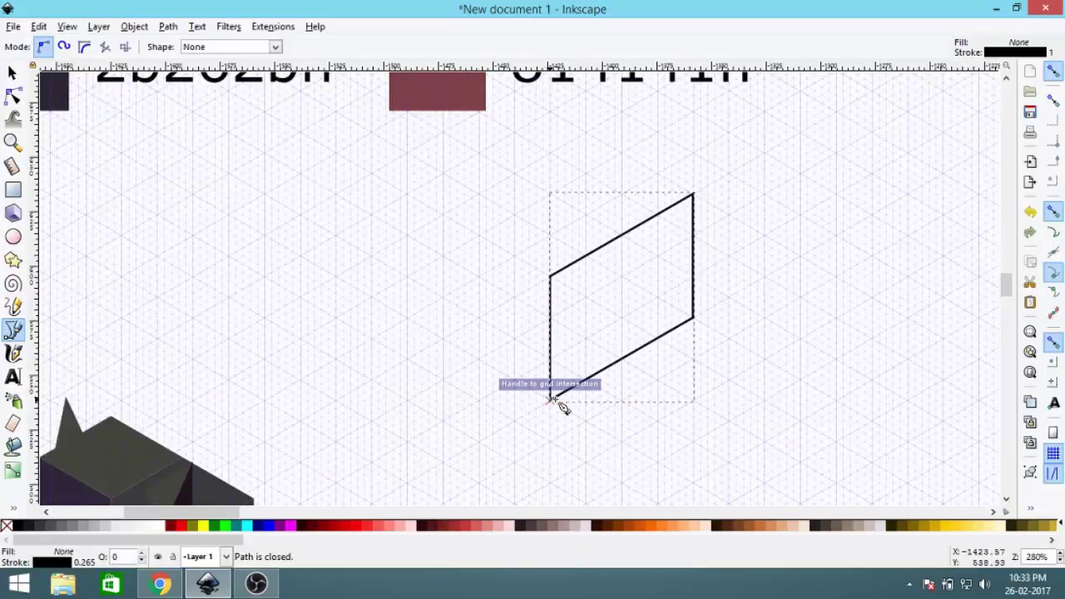
# Step: Remove the parallelogram's stroke paint and give it a flat colour fill
pyautogui.click(1031, 508)
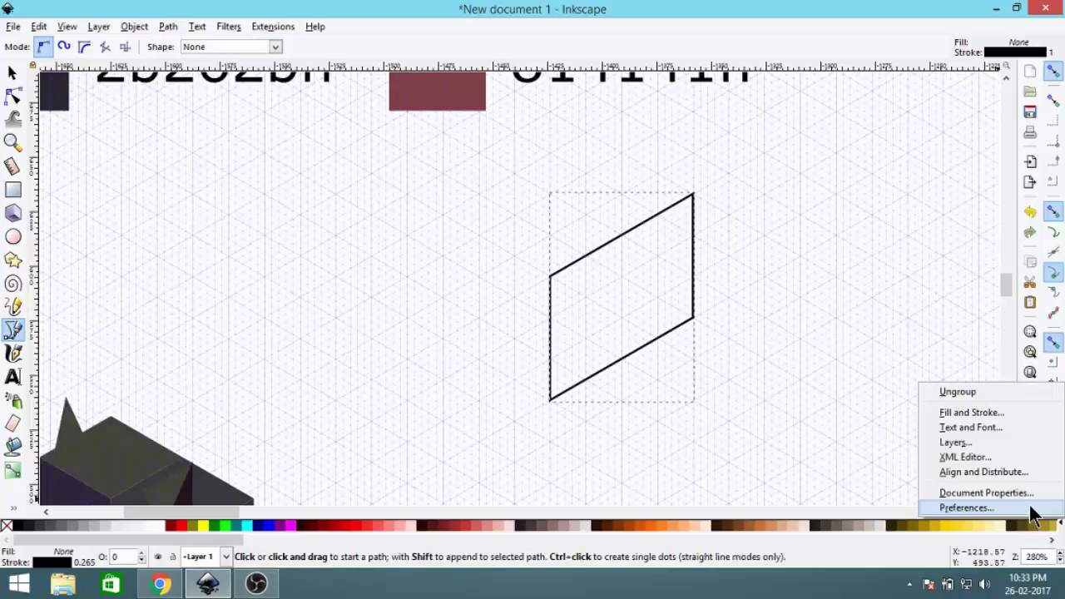
pyautogui.click(947, 411)
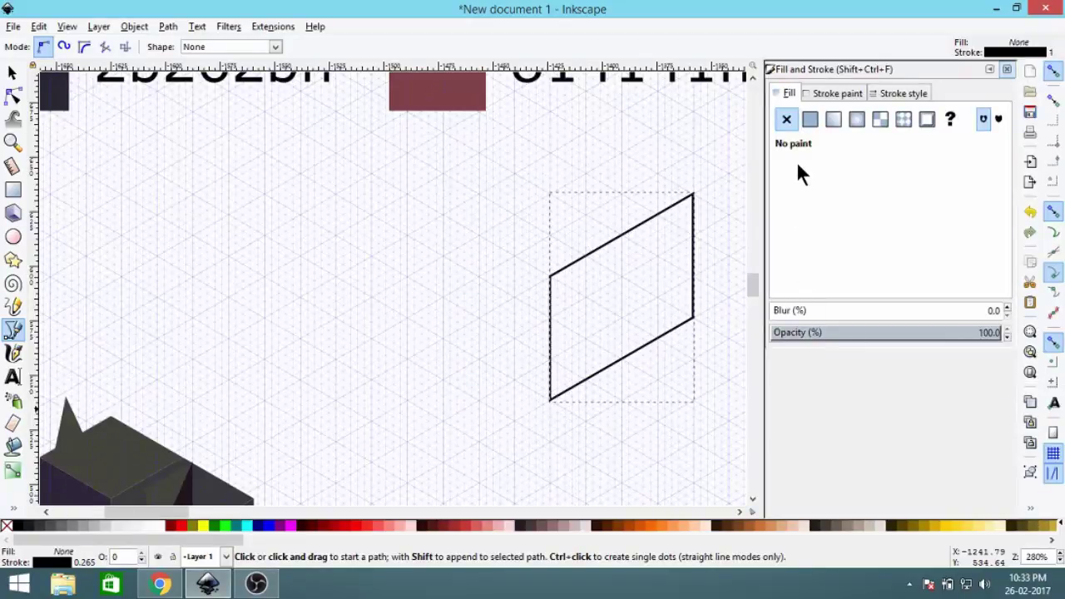
pyautogui.click(828, 91)
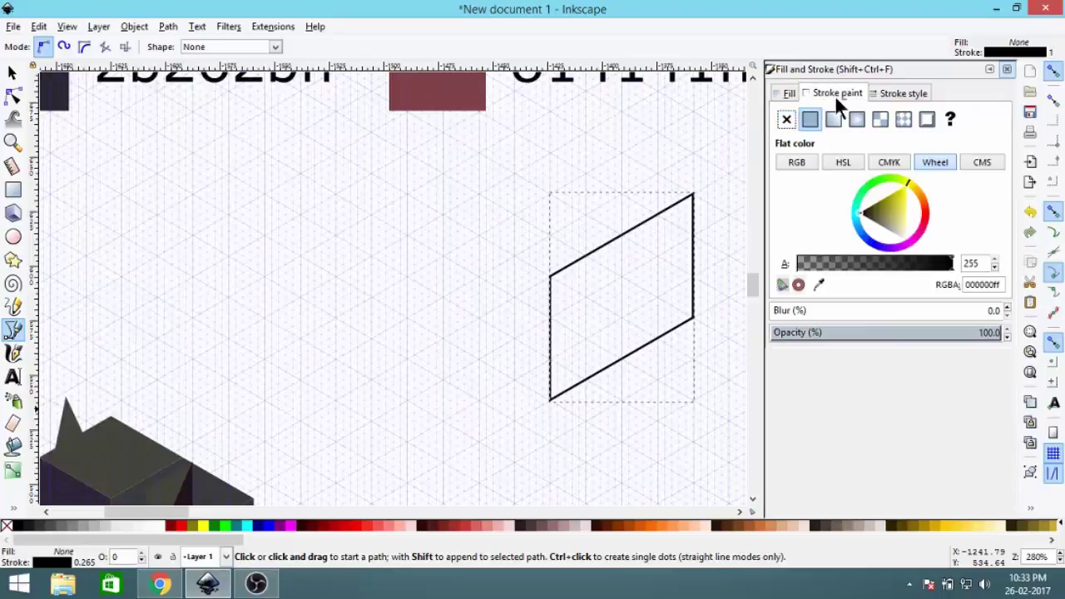
pyautogui.click(786, 122)
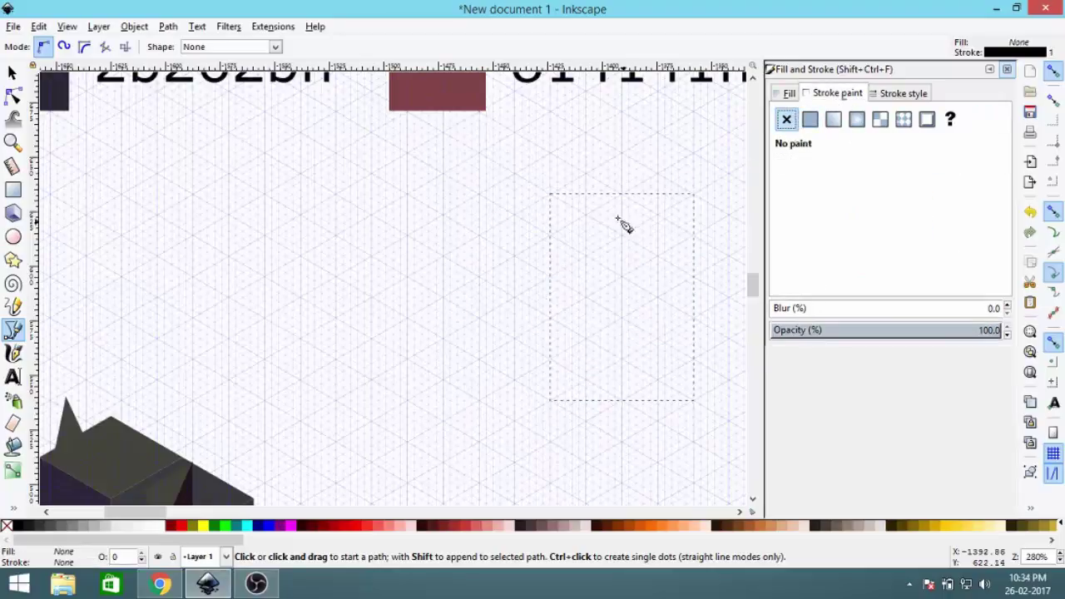
pyautogui.click(791, 94)
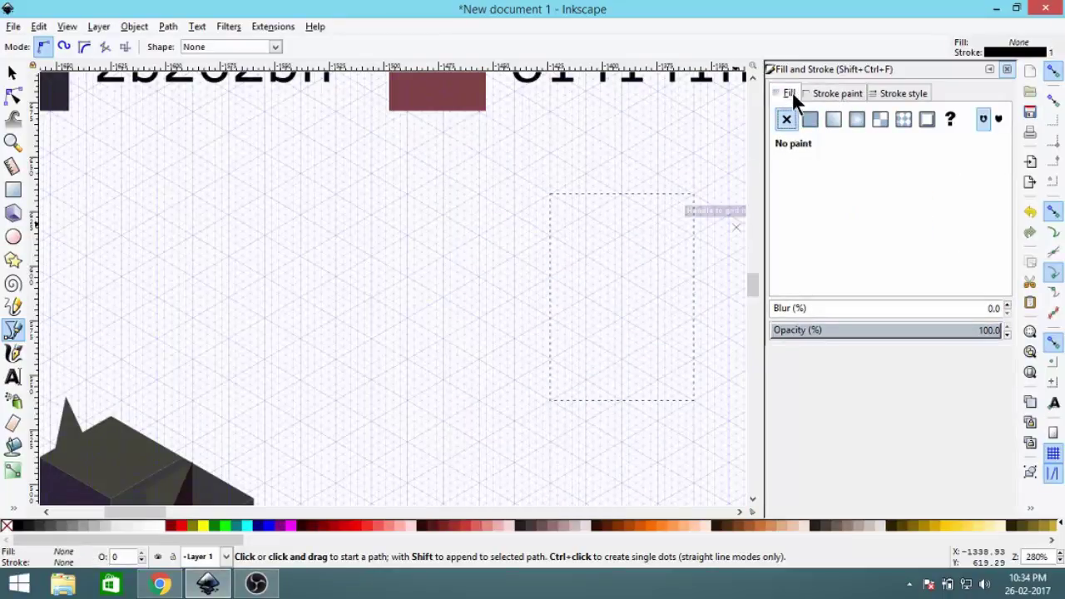
pyautogui.click(808, 119)
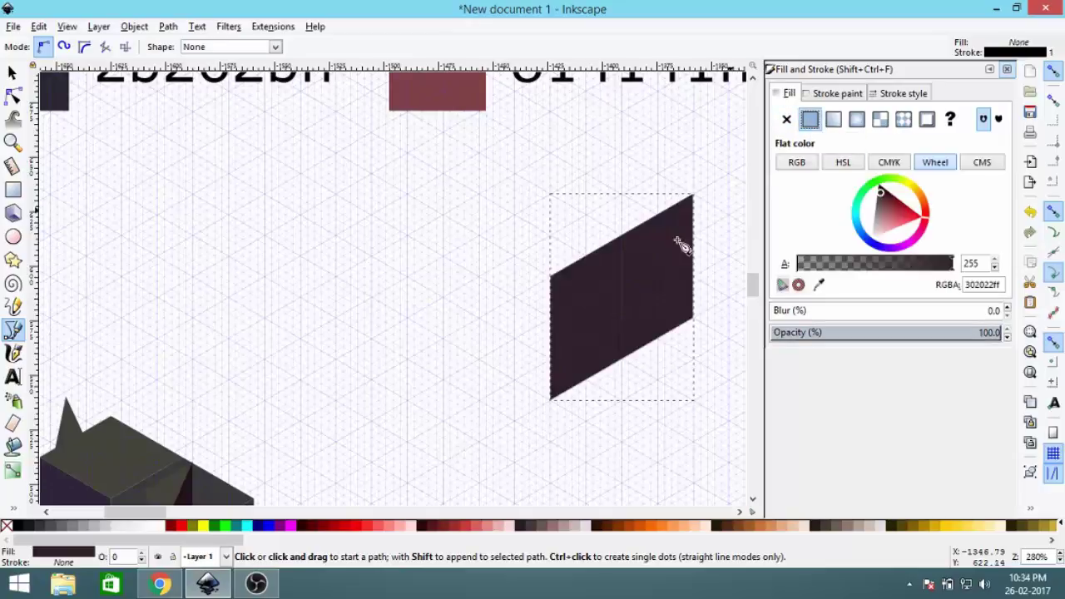
# Step: Sample the 2e2430ff palette swatch as the parallelogram's fill colour
pyautogui.scroll(-2, 613, 252)
pyautogui.click(821, 285)
pyautogui.scroll(3, 345, 281)
pyautogui.hscroll(-2, 345, 280)
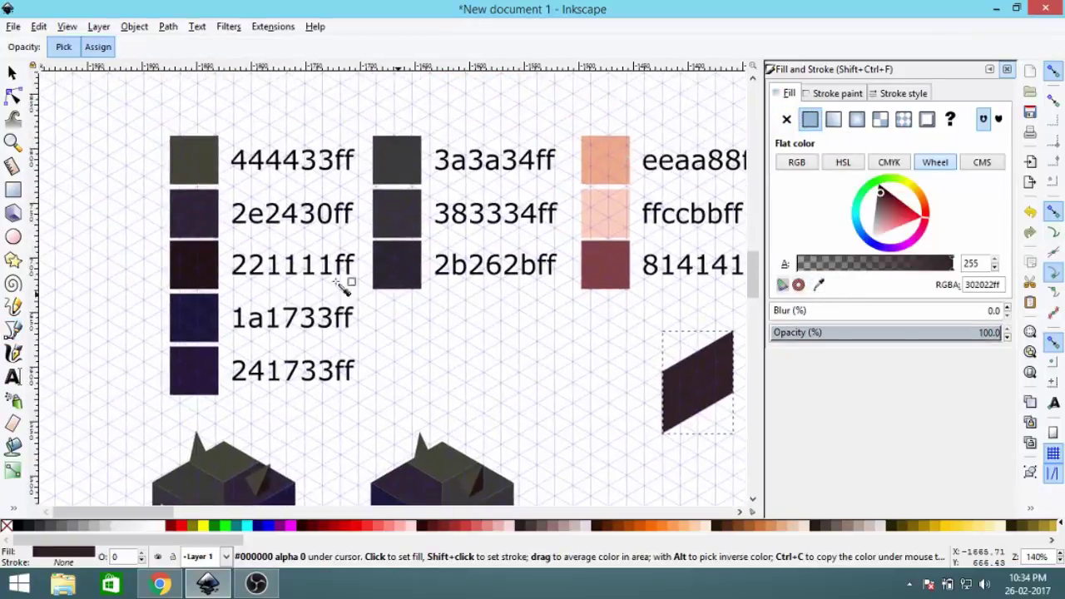
pyautogui.click(208, 210)
pyautogui.press('b')
pyautogui.scroll(-3, 312, 198)
pyautogui.hscroll(2, 312, 197)
pyautogui.scroll(1, 535, 256)
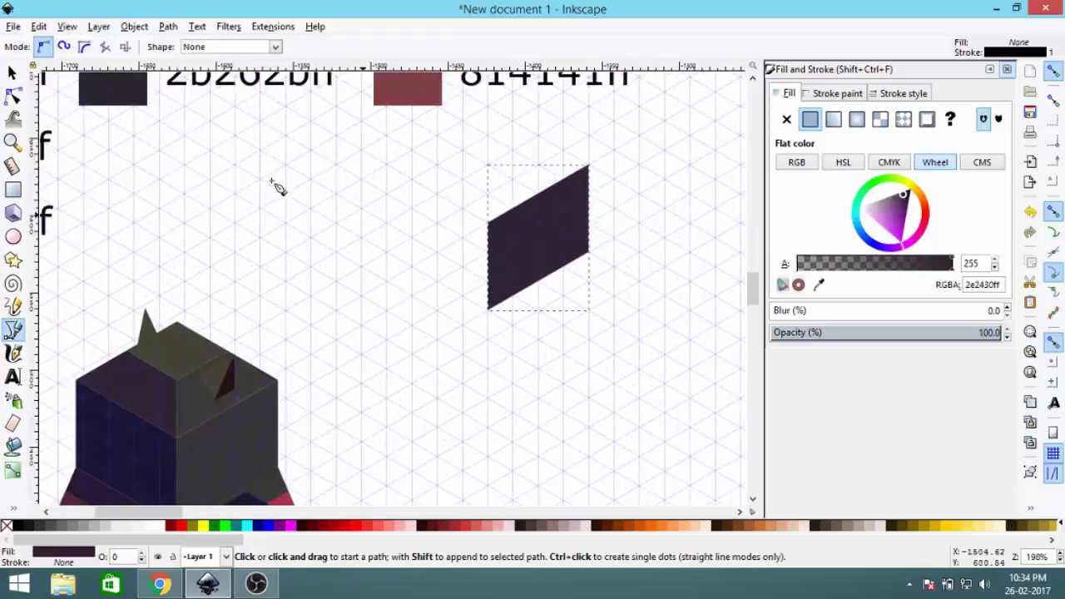
# Step: Move the parallelogram about 147 px right and 48 px down, snapped to a grid intersection, and deselect it
pyautogui.click(13, 75)
pyautogui.moveTo(554, 231)
pyautogui.mouseDown()
pyautogui.moveTo(321, 140)
pyautogui.moveTo(552, 233)
pyautogui.moveTo(566, 227)
pyautogui.moveTo(555, 221)
pyautogui.mouseUp()
pyautogui.scroll(3, 516, 233)
pyautogui.scroll(-5, 516, 242)
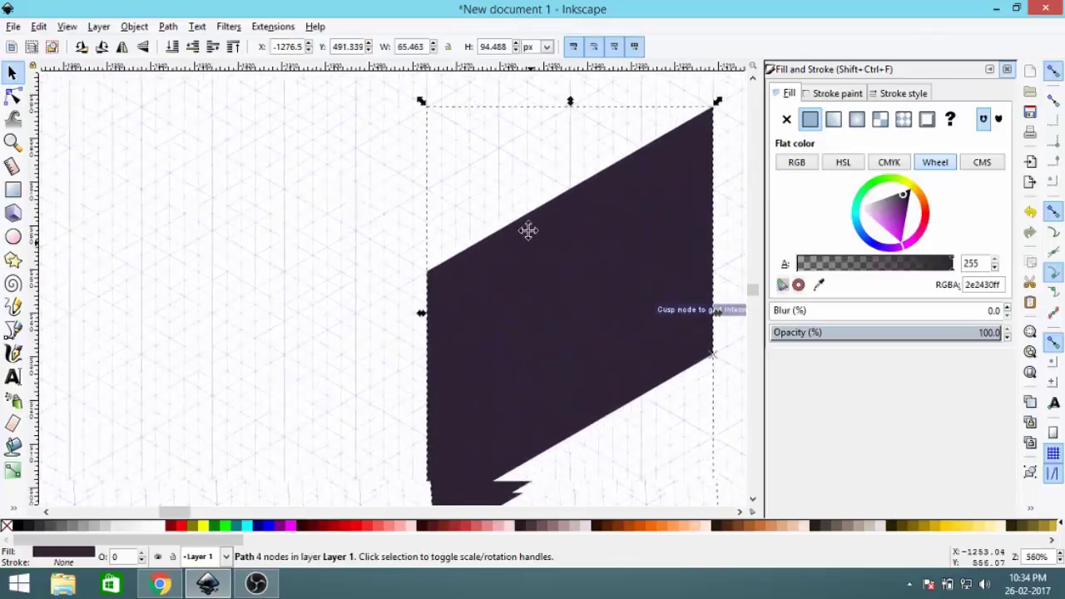
pyautogui.click(624, 224)
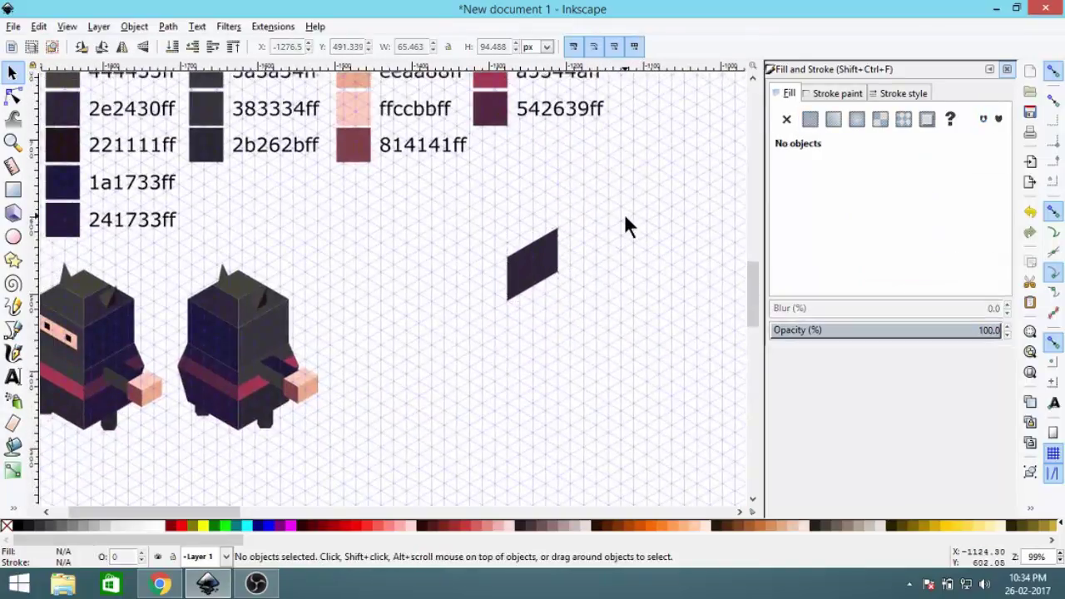
# Step: Move the colour palette group upward, farther above the reference ninjas, and deselect it
pyautogui.scroll(-2, 516, 266)
pyautogui.moveTo(474, 259); pyautogui.dragTo(479, 194)
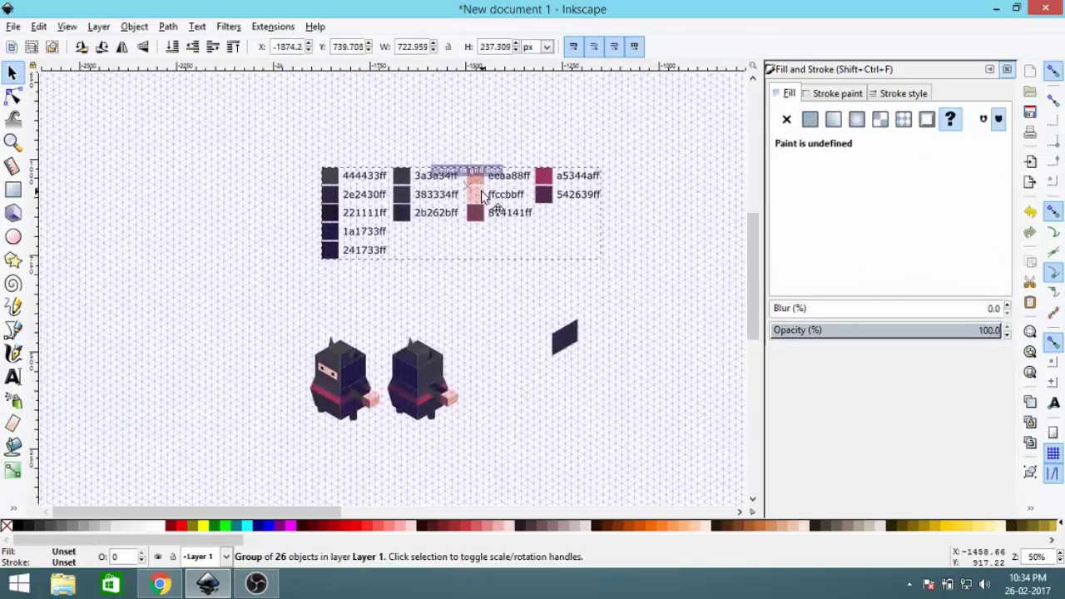
pyautogui.click(541, 274)
pyautogui.scroll(4, 566, 327)
pyautogui.moveTo(576, 354); pyautogui.dragTo(576, 274)
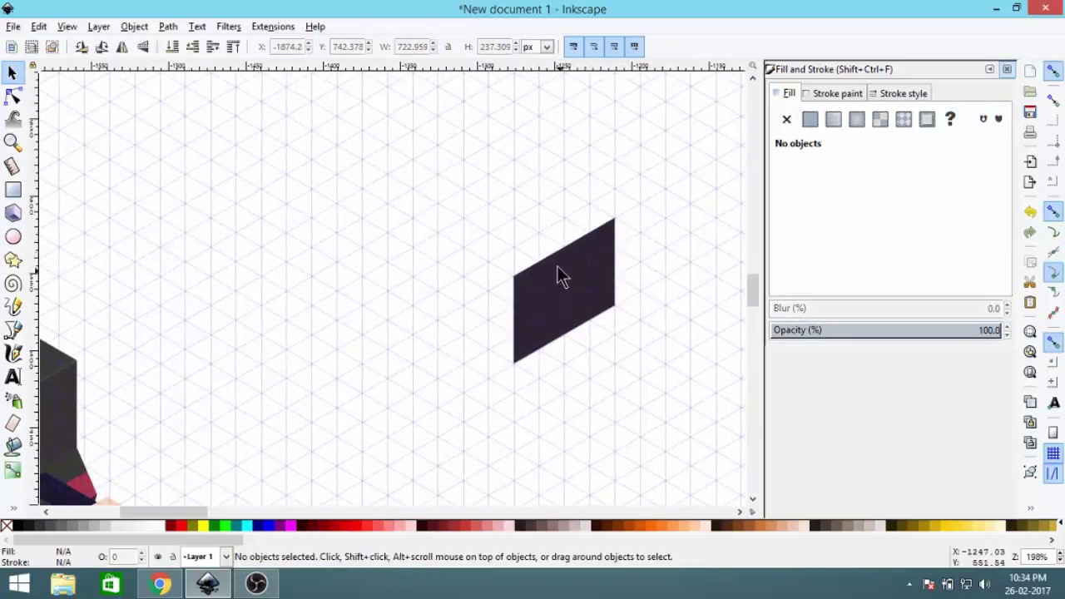
pyautogui.scroll(2, 580, 287)
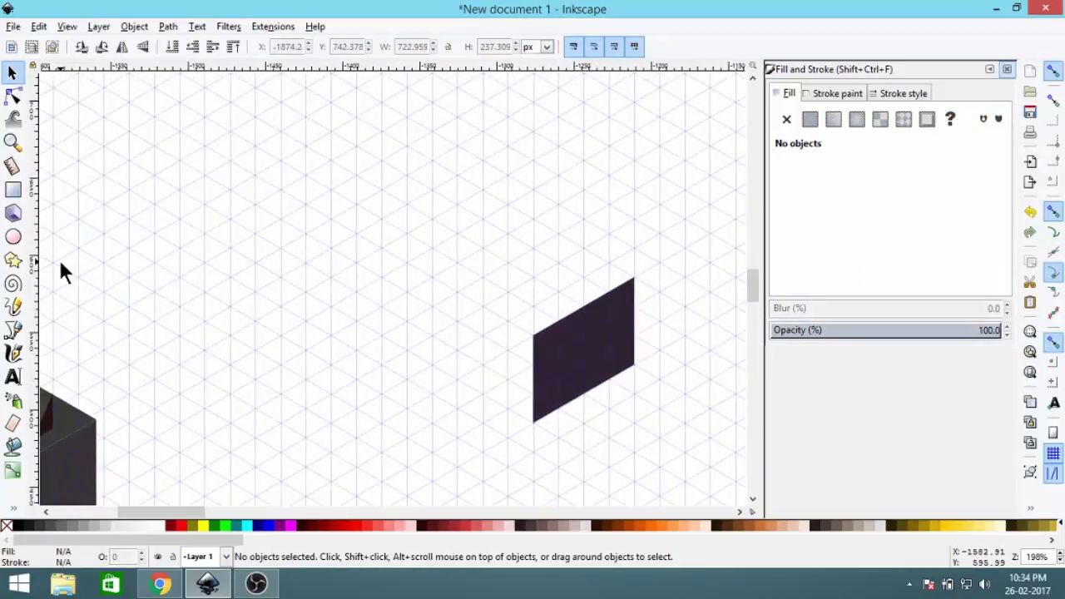
# Step: Draw a closed four-sided Pen shape on the parallelogram's upper edge, with about 37.80 px sides running vertically, at 30° and at -30°
pyautogui.click(13, 331)
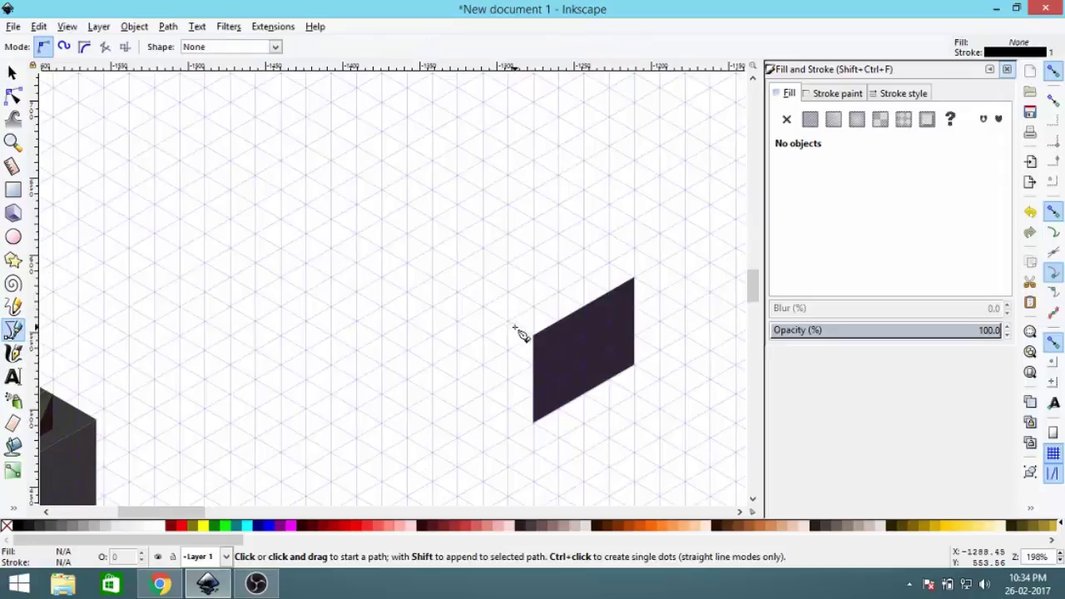
pyautogui.scroll(1, 533, 337)
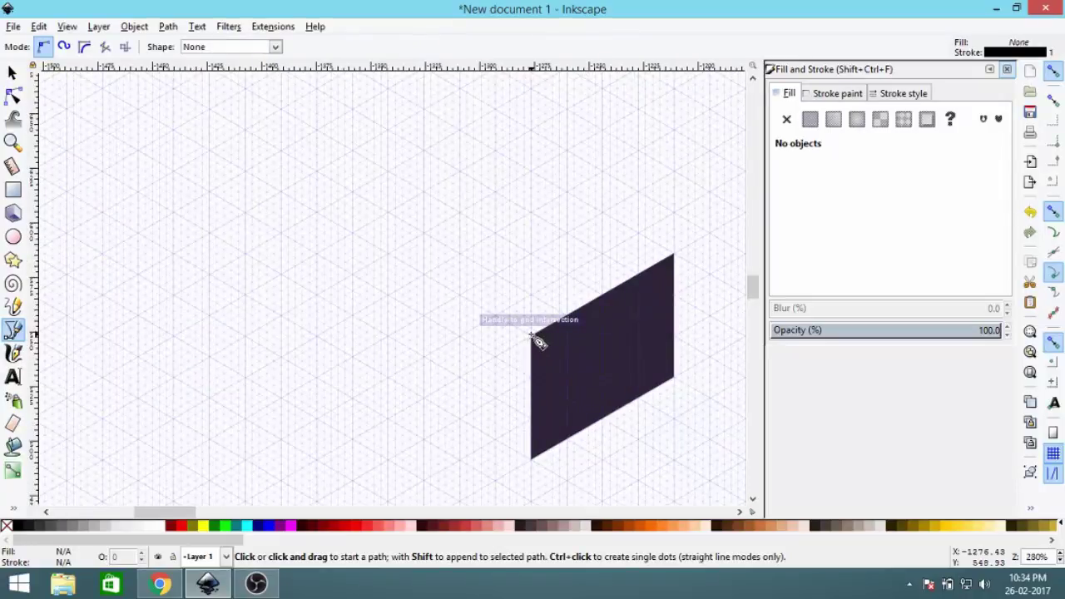
pyautogui.click(533, 337)
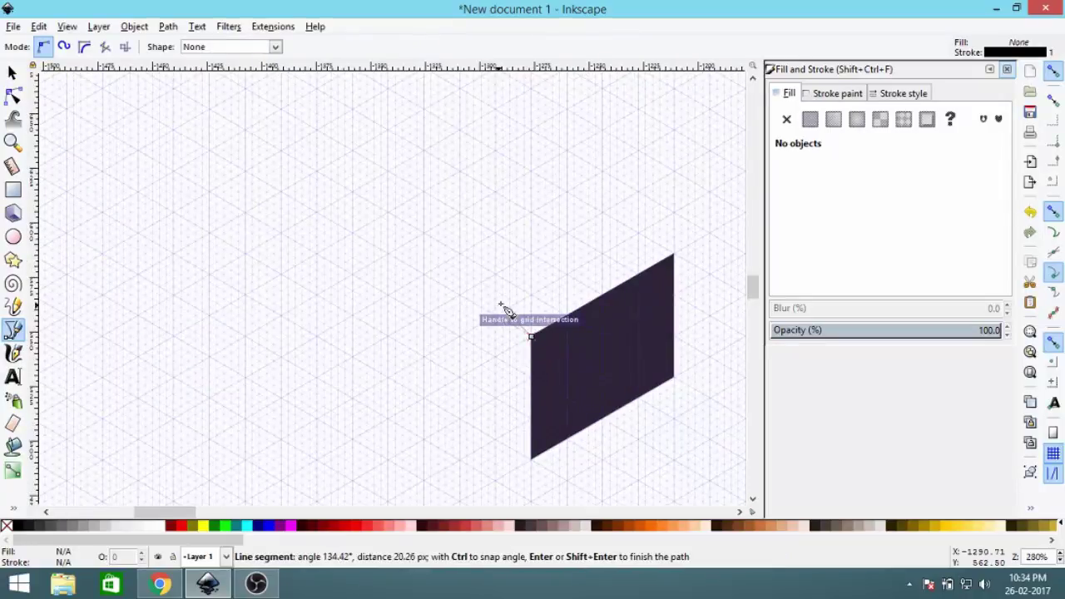
pyautogui.scroll(-3, 531, 322)
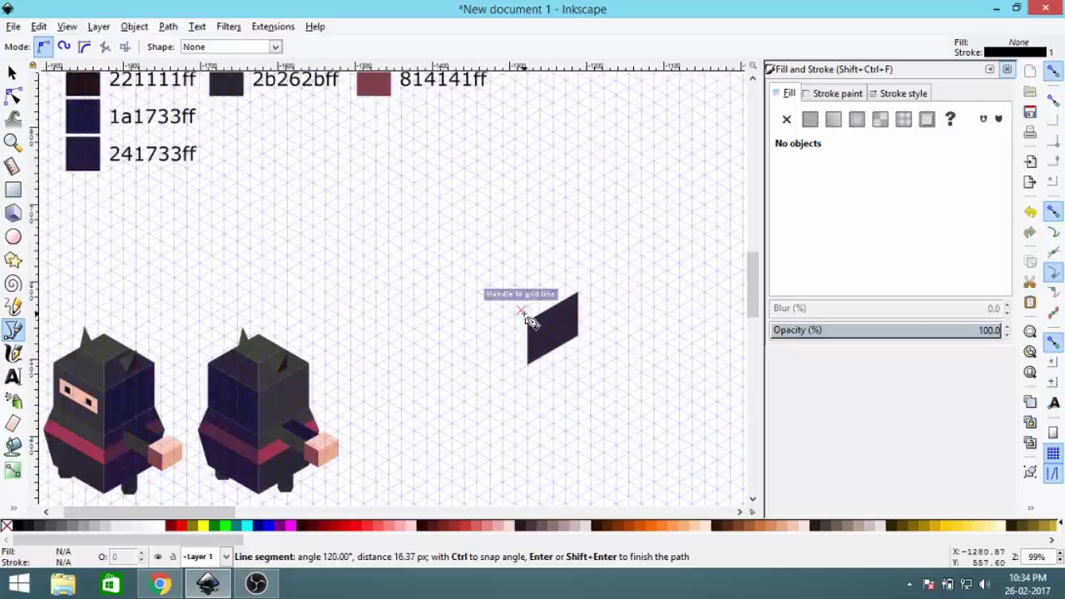
pyautogui.scroll(2, 531, 322)
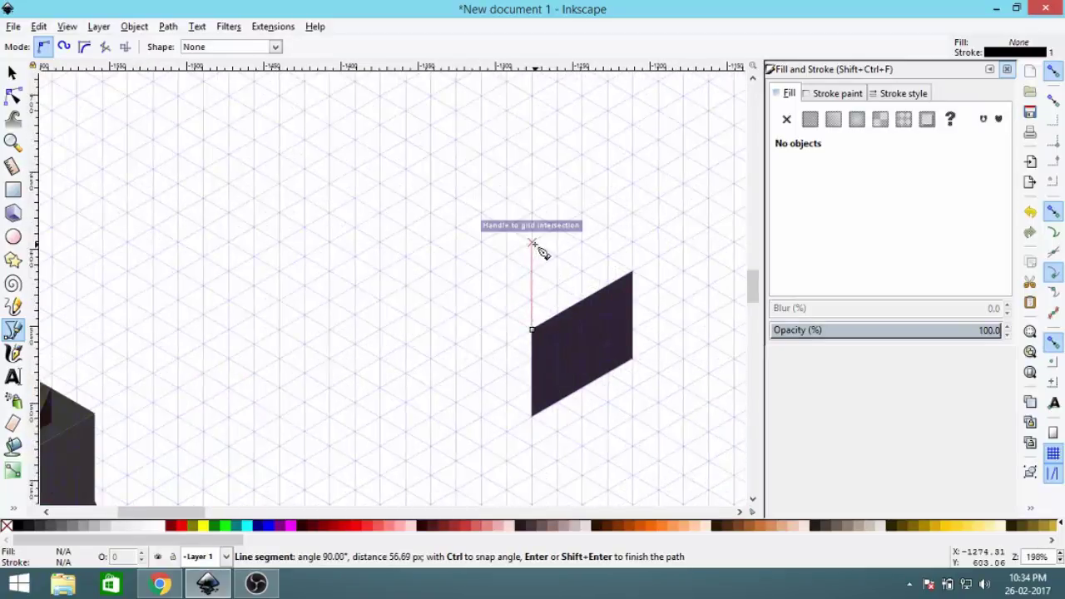
pyautogui.scroll(-1, 537, 295)
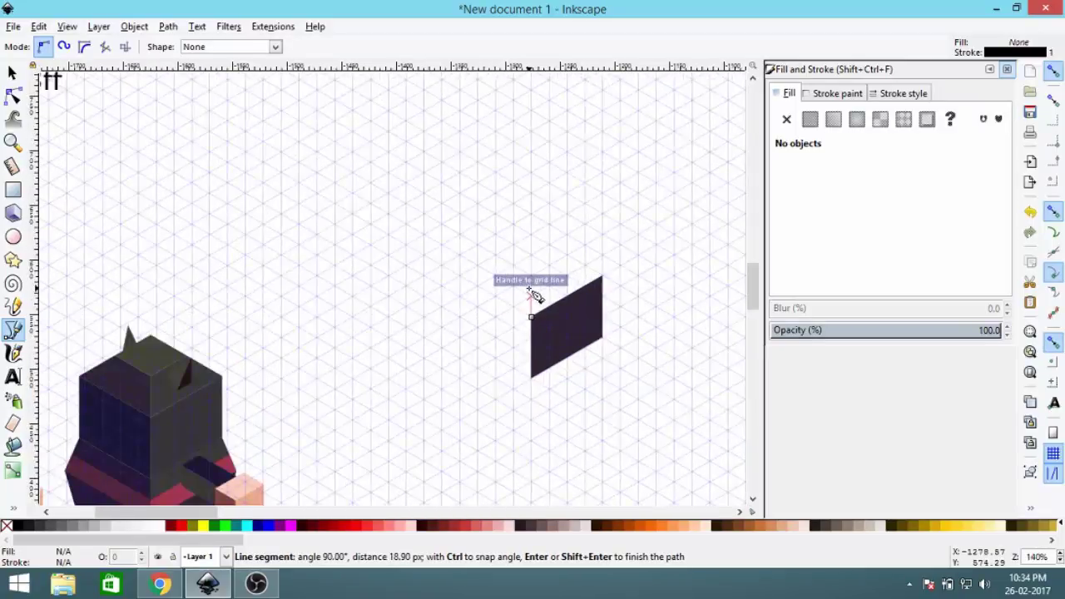
pyautogui.scroll(1, 530, 290)
pyautogui.moveTo(342, 349); pyautogui.dragTo(229, 307)
pyautogui.scroll(1, 492, 254)
pyautogui.moveTo(428, 214); pyautogui.dragTo(436, 274)
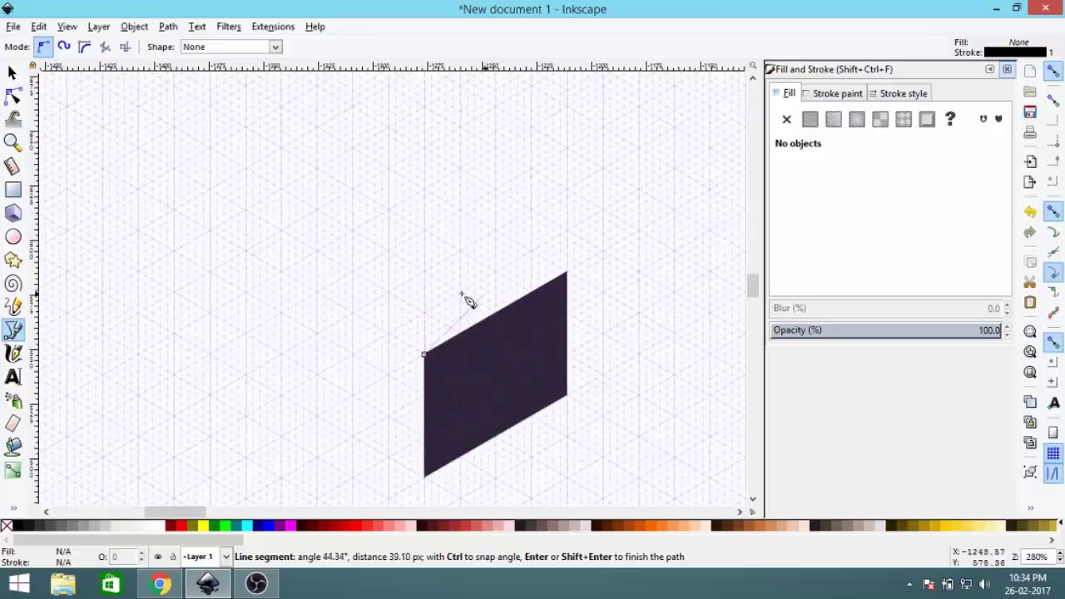
pyautogui.click(424, 270)
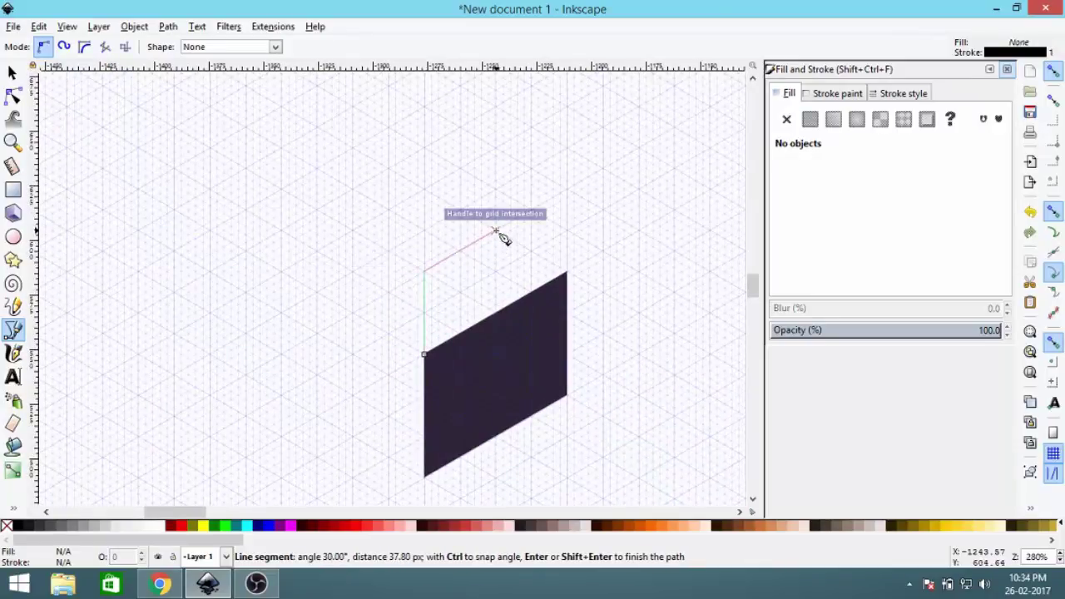
pyautogui.click(497, 230)
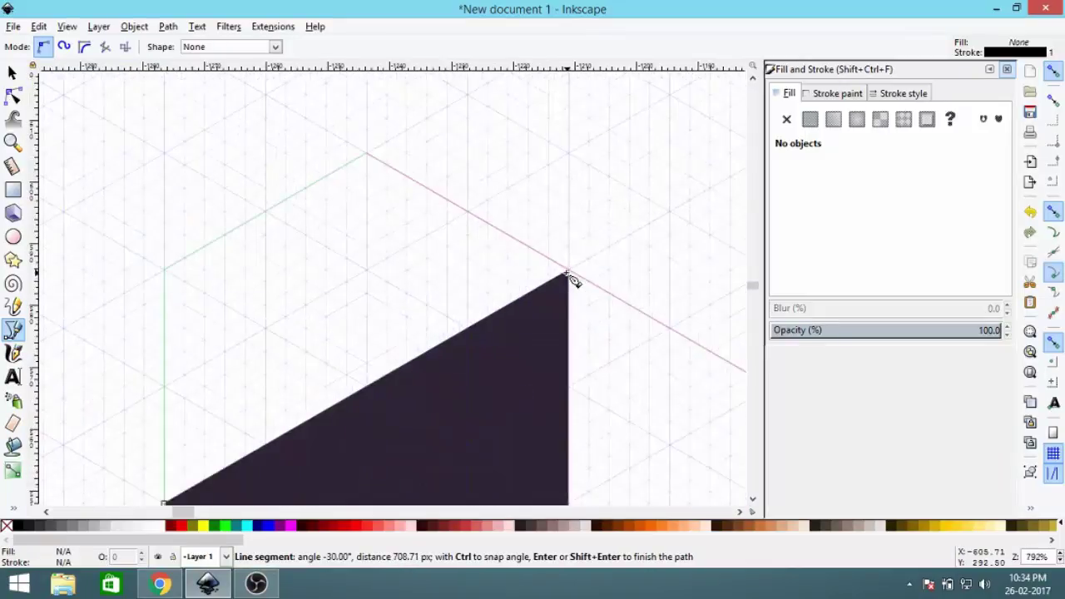
pyautogui.scroll(2, 566, 271)
pyautogui.click(567, 272)
pyautogui.scroll(-1, 566, 271)
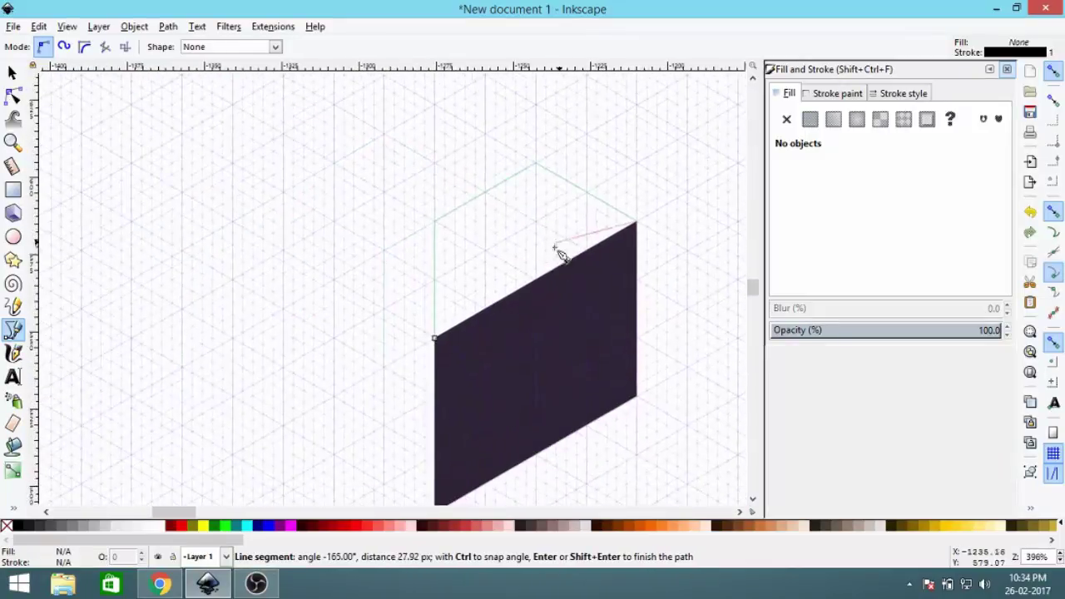
pyautogui.click(435, 340)
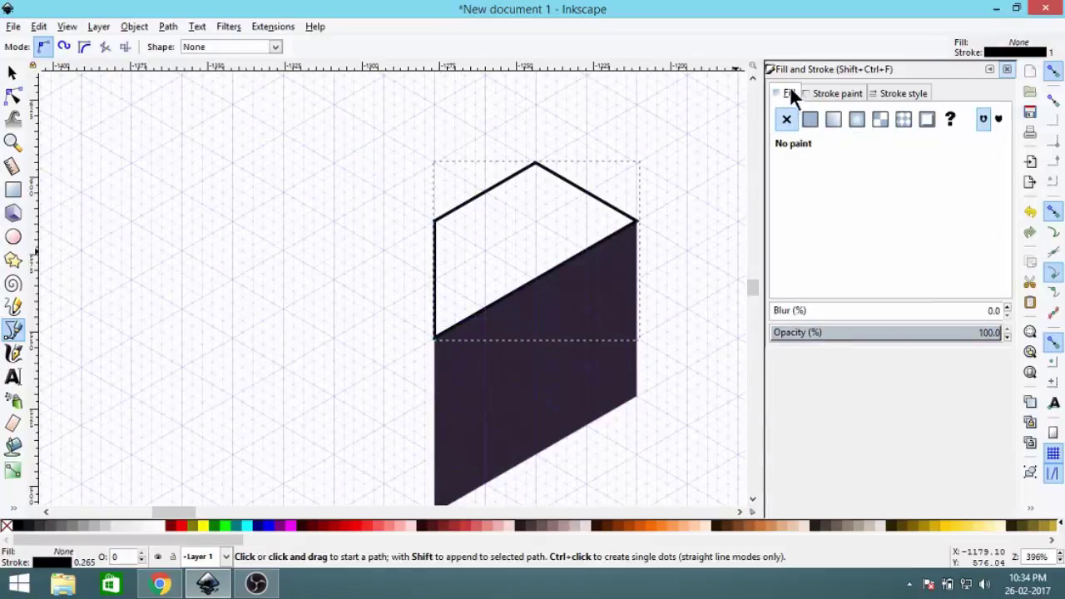
# Step: Give the new upper shape a flat fill sampled from the 444433ff palette swatch
pyautogui.click(807, 119)
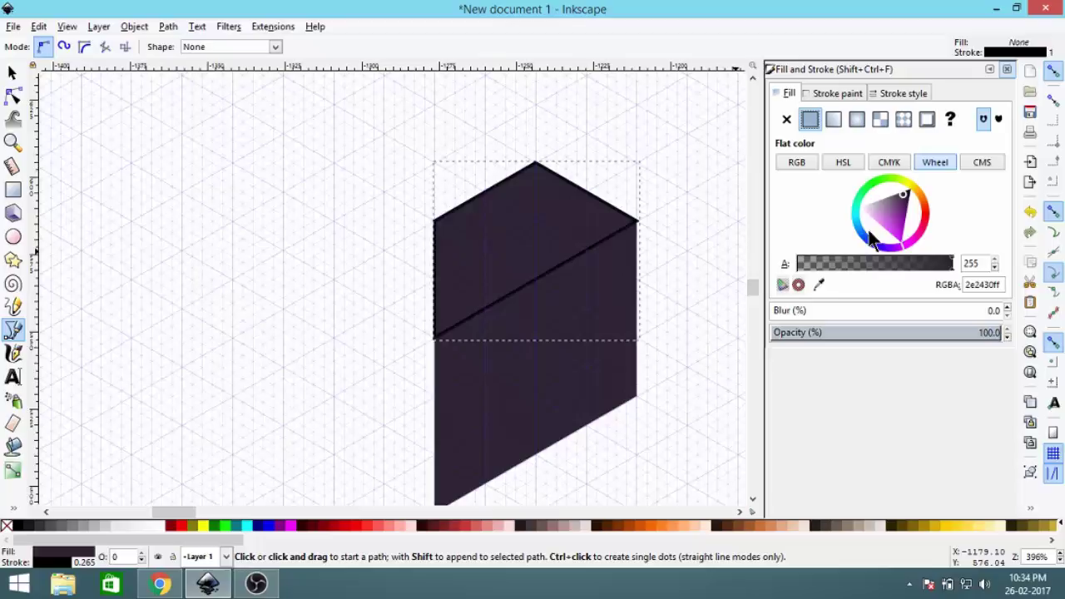
pyautogui.click(817, 284)
pyautogui.scroll(-2, 634, 264)
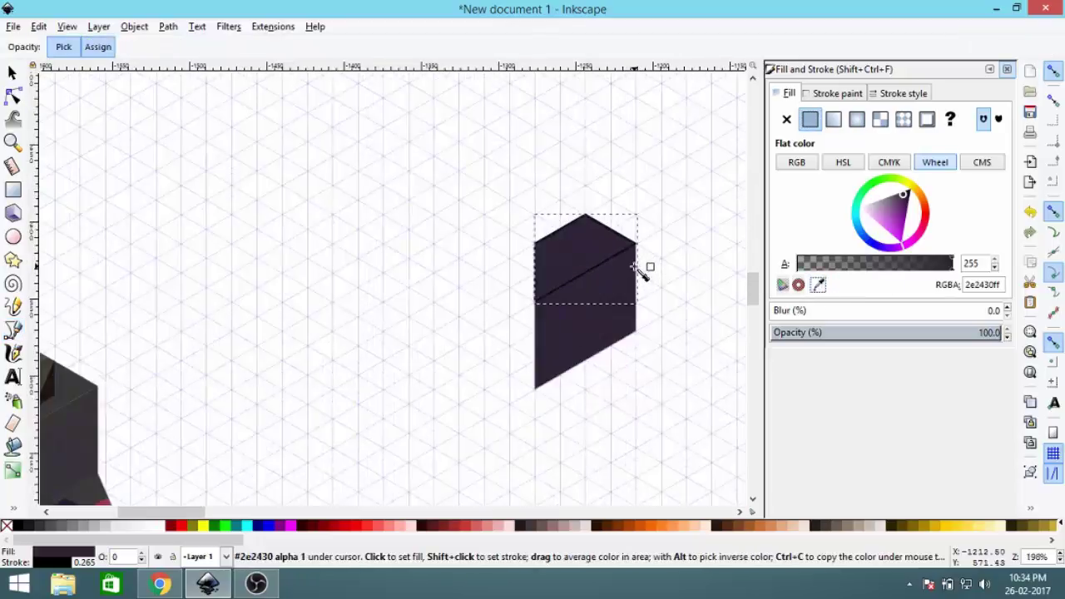
pyautogui.moveTo(450, 241); pyautogui.dragTo(668, 392)
pyautogui.scroll(-2, 507, 233)
pyautogui.moveTo(317, 263); pyautogui.dragTo(333, 323)
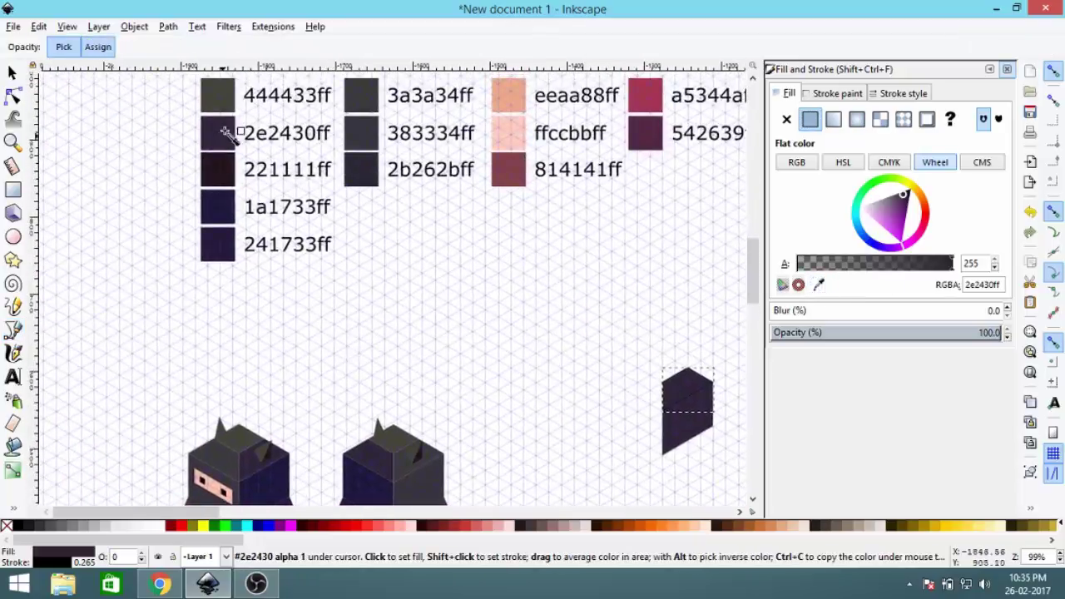
pyautogui.moveTo(222, 111); pyautogui.dragTo(223, 167)
pyautogui.click(220, 156)
pyautogui.moveTo(630, 358); pyautogui.dragTo(415, 165)
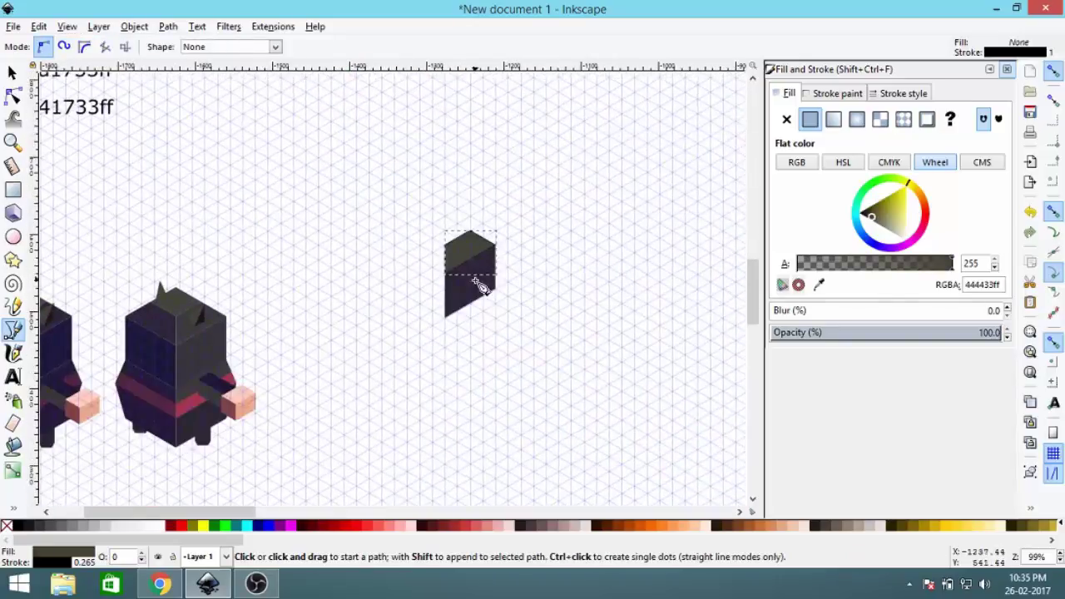
# Step: Examine the palette swatches and reference ninjas against the newly coloured shapes
pyautogui.moveTo(480, 284); pyautogui.dragTo(592, 282)
pyautogui.scroll(-1, 519, 278)
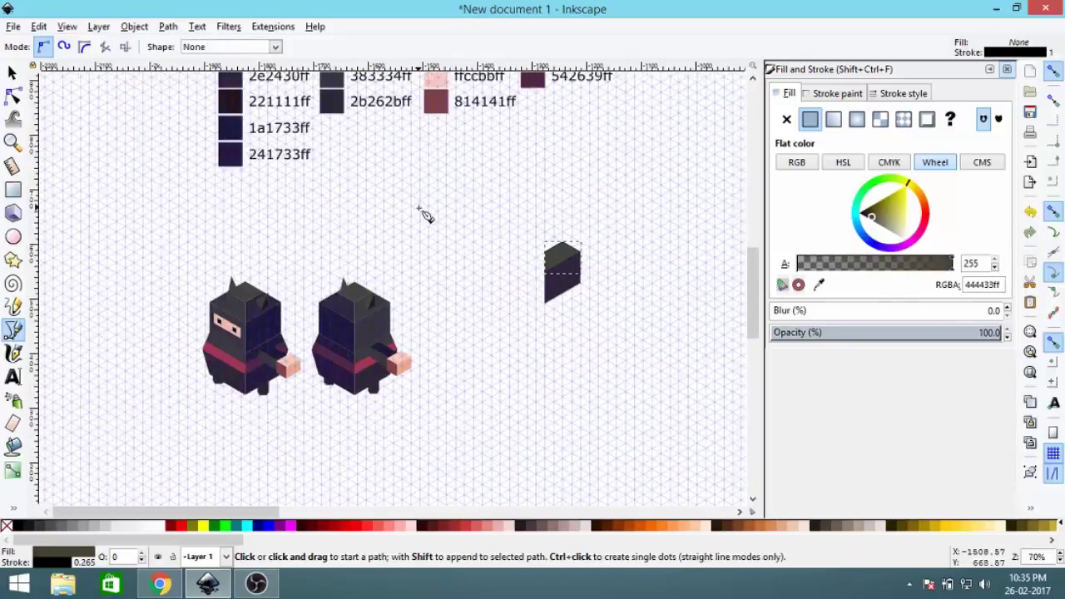
pyautogui.scroll(2, 441, 250)
pyautogui.hscroll(-1, 457, 288)
pyautogui.scroll(1, 381, 299)
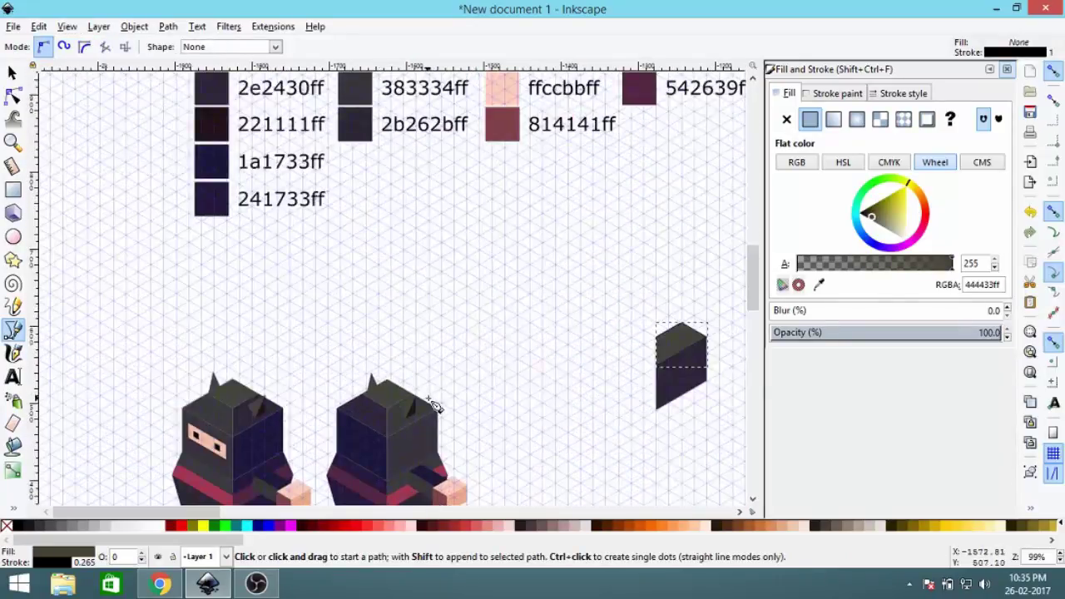
pyautogui.scroll(1, 260, 145)
pyautogui.hscroll(-1, 250, 147)
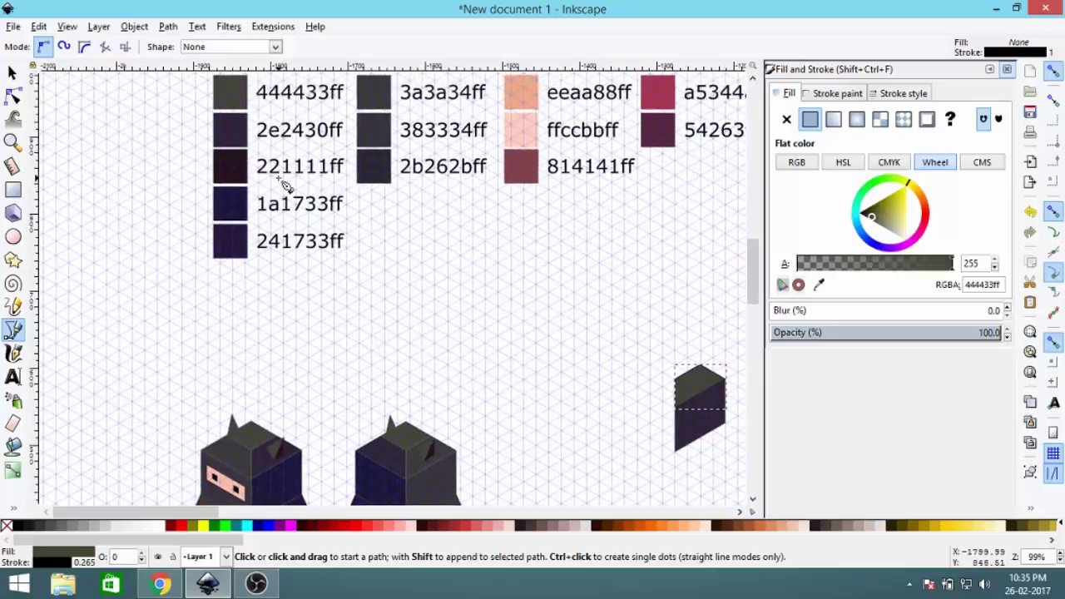
pyautogui.scroll(-1, 283, 185)
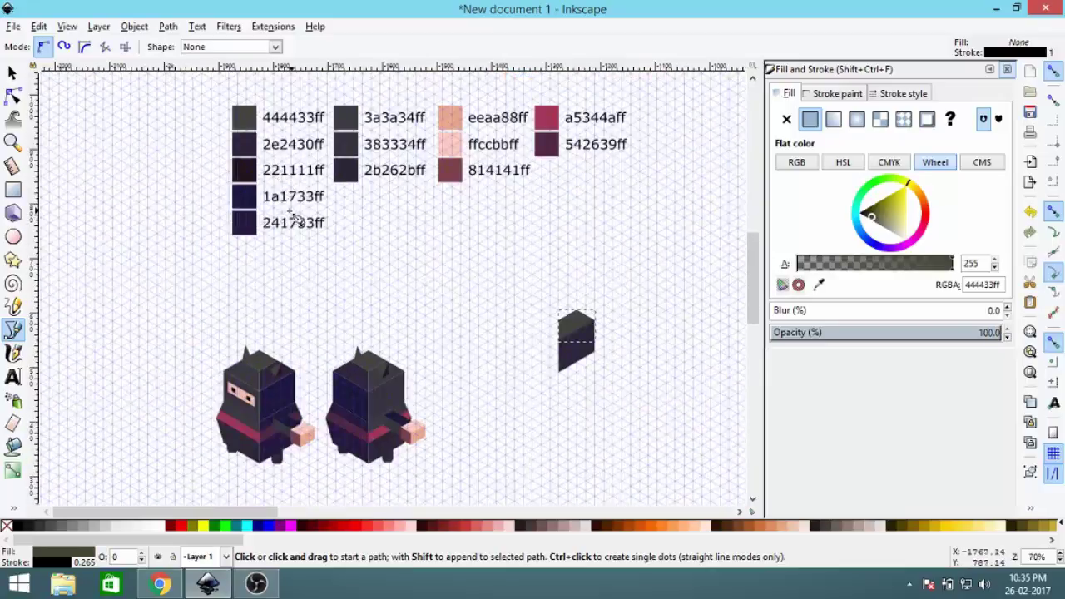
pyautogui.click(248, 148)
pyautogui.press('Escape')
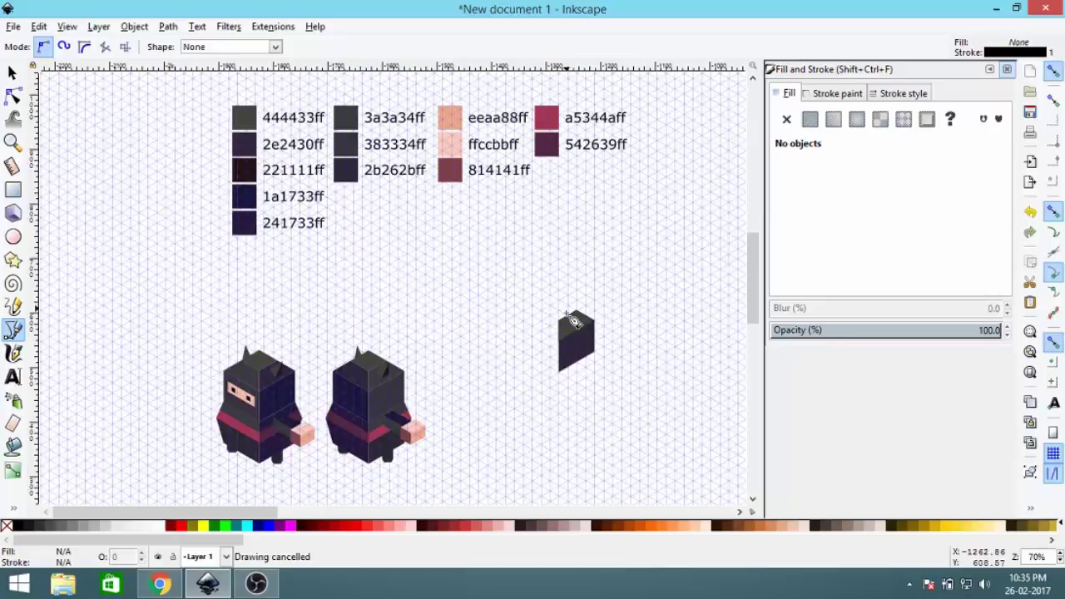
# Step: Remove the stroke from the upper four-sided shape, keeping its flat fill
pyautogui.scroll(3, 565, 336)
pyautogui.moveTo(566, 336); pyautogui.dragTo(633, 237)
pyautogui.scroll(-1, 633, 237)
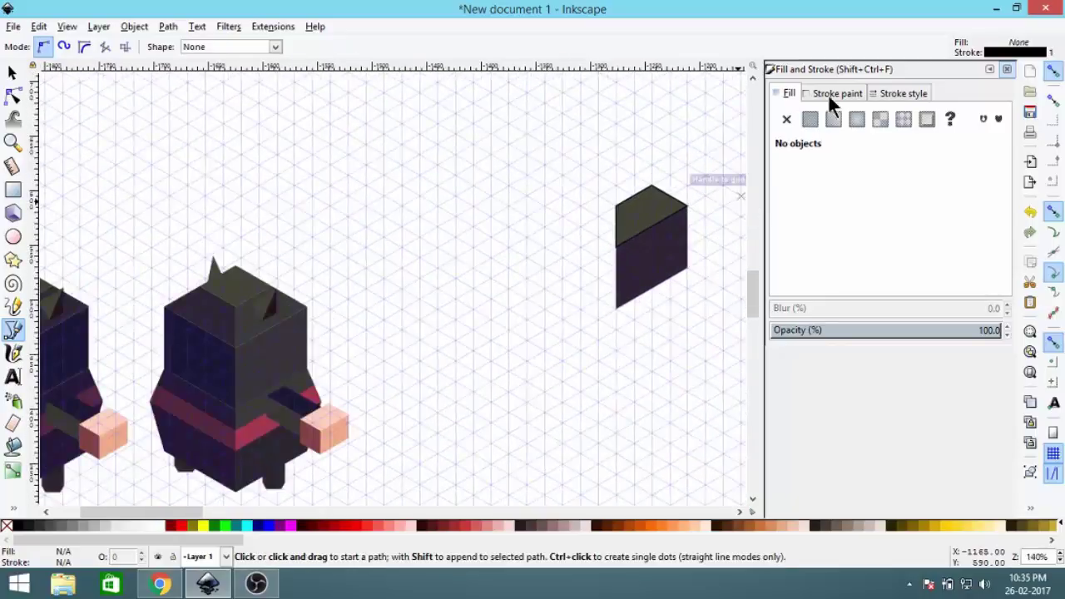
pyautogui.click(12, 72)
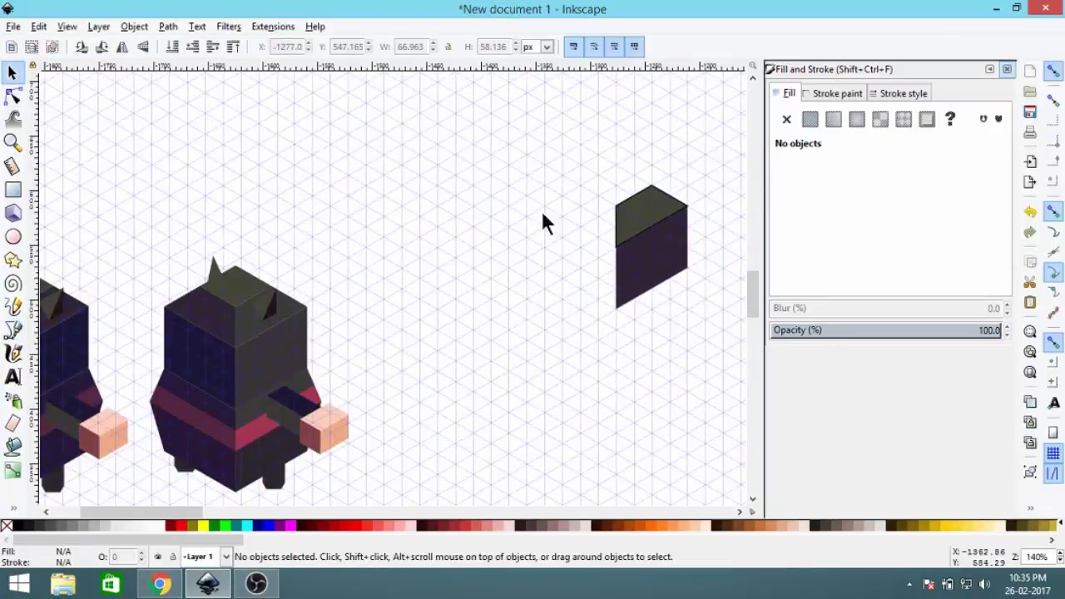
pyautogui.click(650, 223)
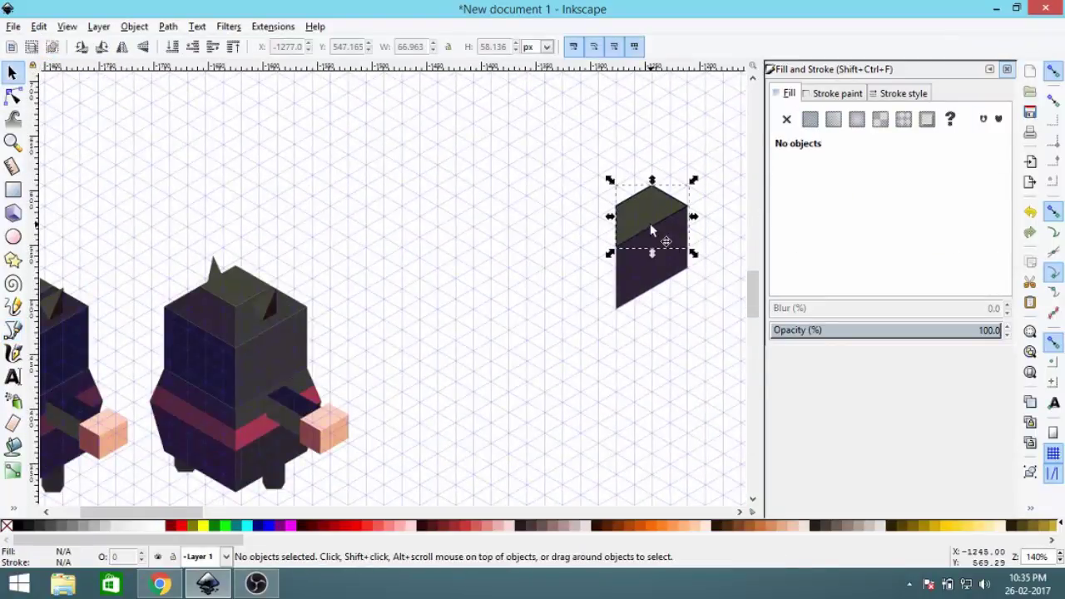
pyautogui.click(835, 94)
pyautogui.click(785, 121)
pyautogui.click(788, 93)
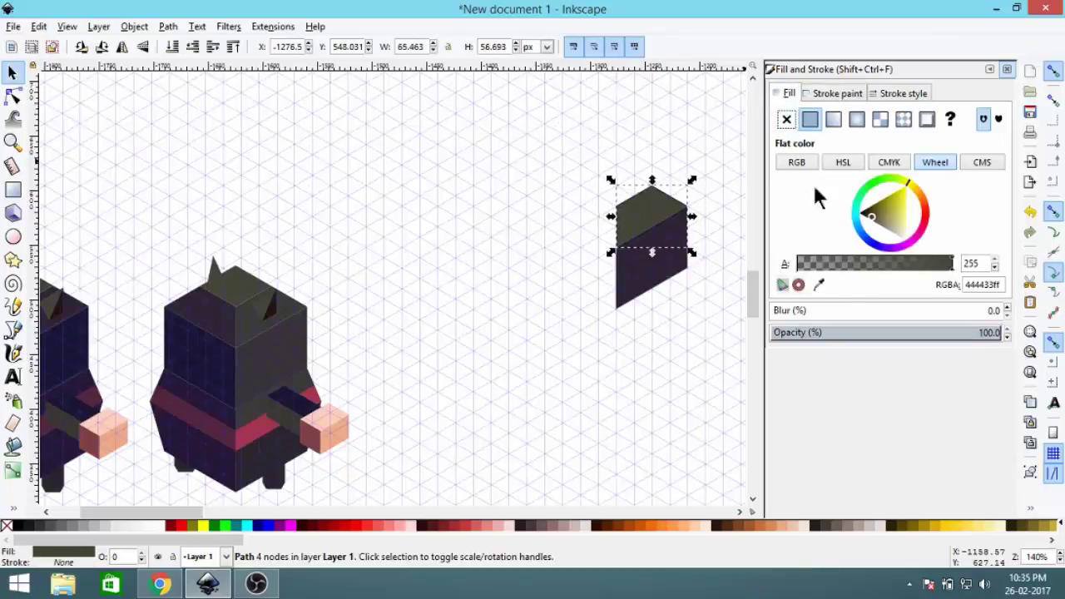
# Step: Recolour the upper shape's fill by sampling the 2e2430ff palette swatch
pyautogui.click(822, 282)
pyautogui.scroll(-1, 485, 291)
pyautogui.moveTo(326, 306); pyautogui.dragTo(626, 298)
pyautogui.scroll(1, 495, 311)
pyautogui.moveTo(484, 248); pyautogui.dragTo(459, 399)
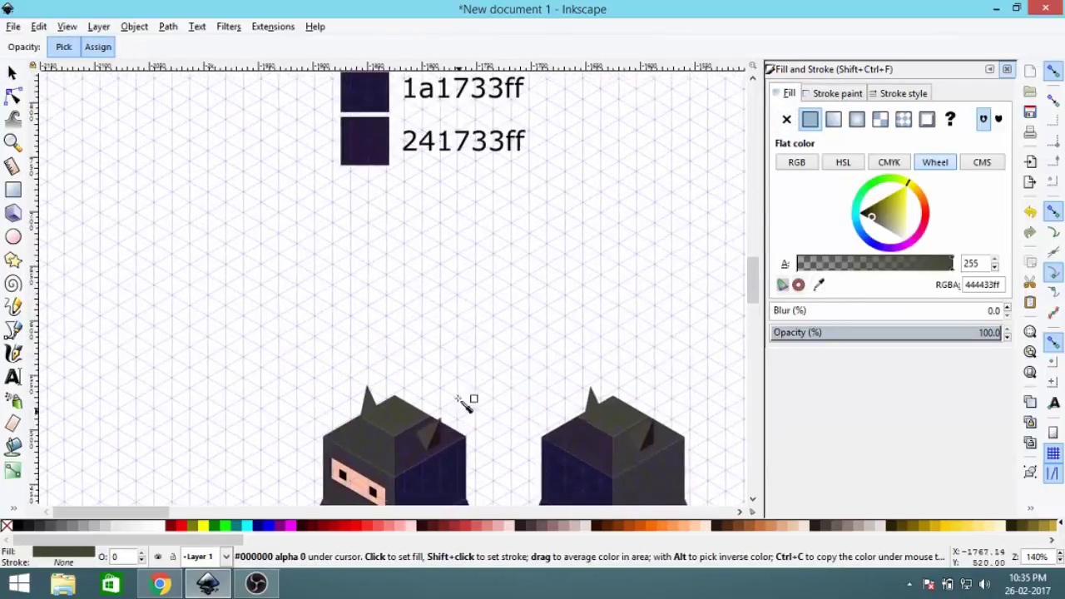
pyautogui.scroll(-1, 475, 316)
pyautogui.moveTo(457, 168); pyautogui.dragTo(454, 89)
pyautogui.scroll(1, 400, 241)
pyautogui.click(397, 244)
# Step: Recolour the lower parallelogram's fill by sampling the 221111ff palette swatch, and deselect it
pyautogui.scroll(-2, 403, 254)
pyautogui.scroll(-1, 406, 258)
pyautogui.scroll(3, 593, 158)
pyautogui.click(571, 138)
pyautogui.moveTo(473, 209); pyautogui.dragTo(636, 353)
pyautogui.click(818, 286)
pyautogui.scroll(-2, 591, 269)
pyautogui.moveTo(406, 176); pyautogui.dragTo(353, 164)
pyautogui.scroll(3, 513, 260)
pyautogui.click(613, 358)
pyautogui.scroll(-3, 530, 331)
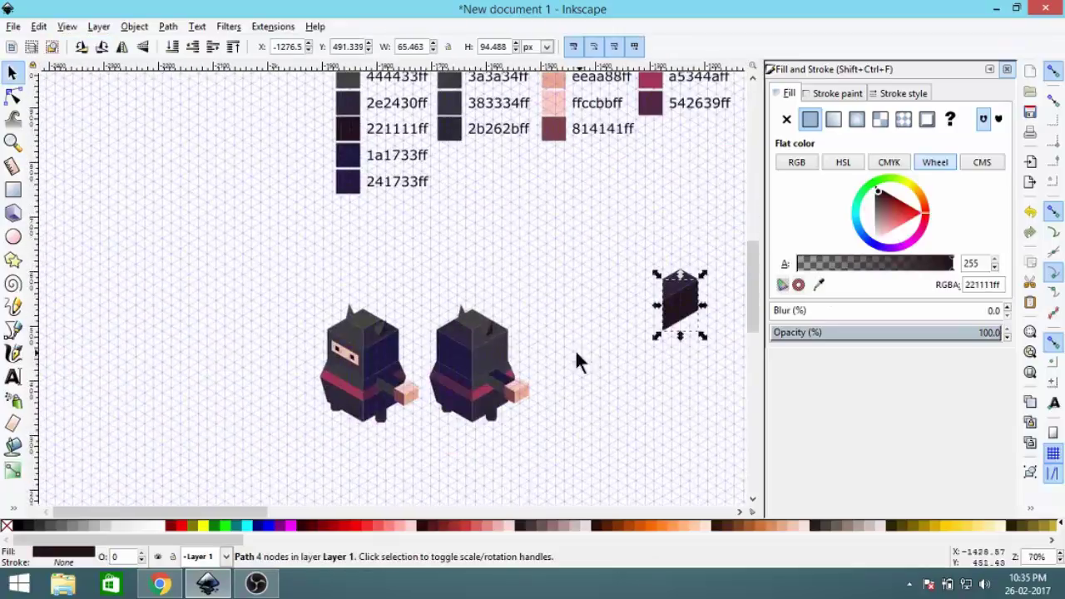
pyautogui.scroll(-1, 578, 356)
pyautogui.hscroll(2, 549, 324)
pyautogui.scroll(1, 469, 298)
pyautogui.hscroll(2, 514, 328)
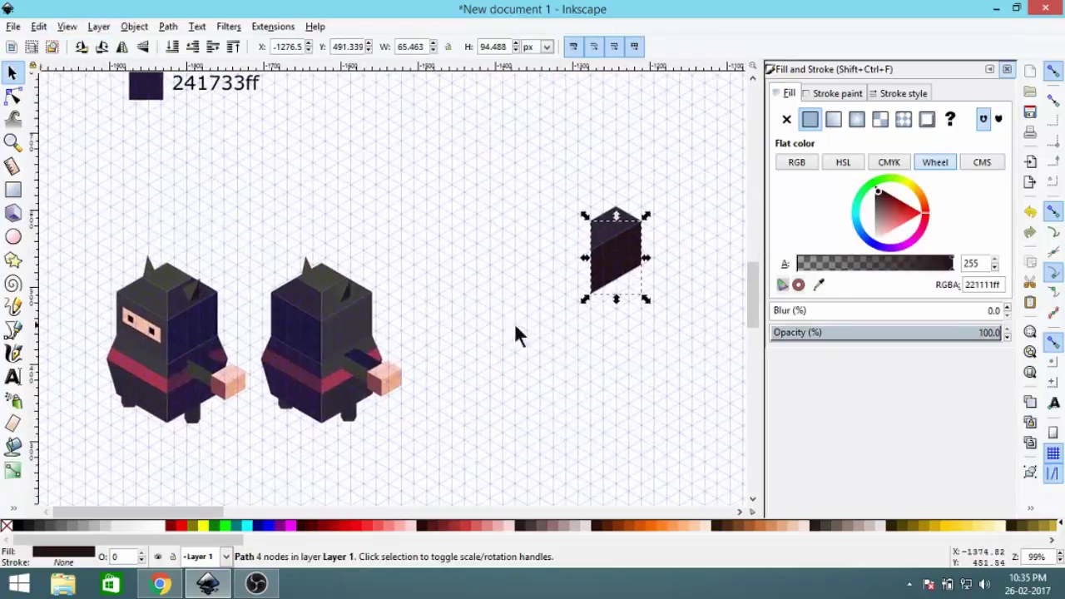
pyautogui.click(671, 265)
# Step: Give the lower parallelogram a fill sampled from the 1a1733ff palette swatch, and clear the selection
pyautogui.scroll(1, 235, 325)
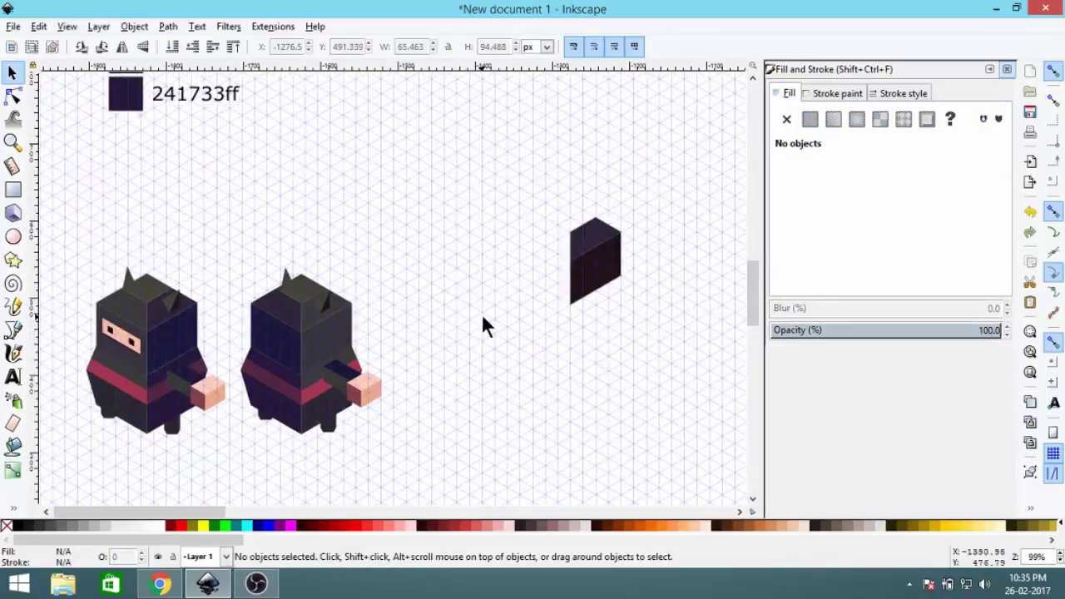
pyautogui.scroll(1, 206, 332)
pyautogui.scroll(-1, 184, 320)
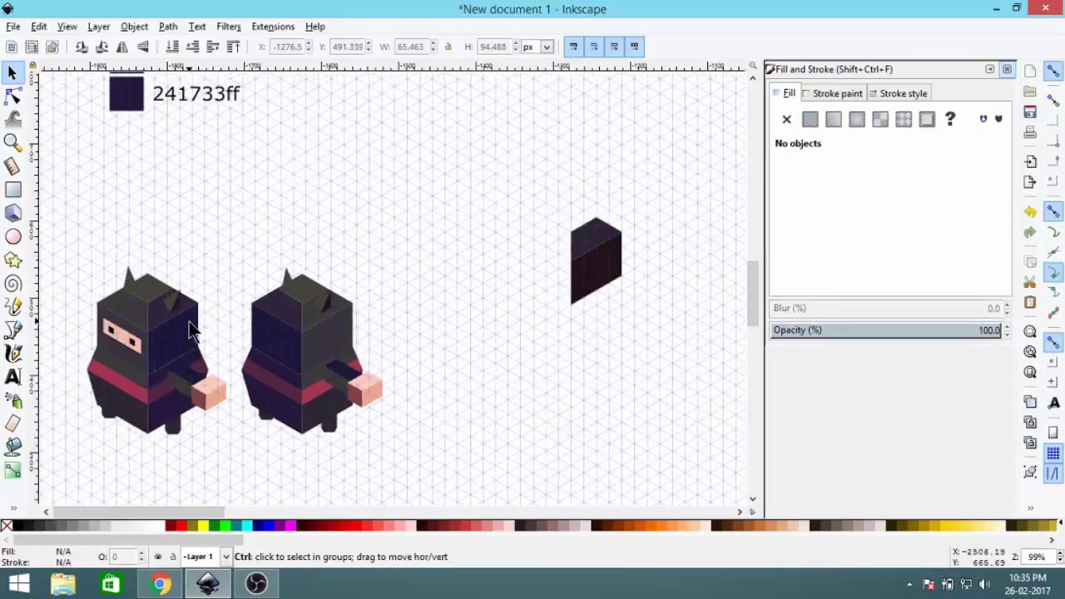
pyautogui.moveTo(242, 191); pyautogui.dragTo(308, 435)
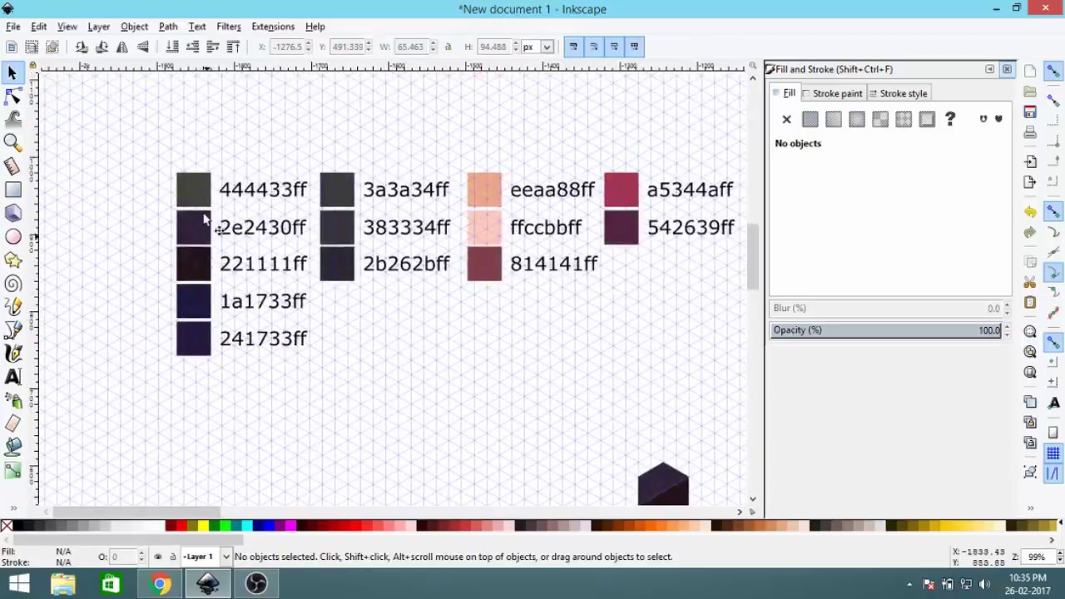
pyautogui.scroll(-4, 327, 383)
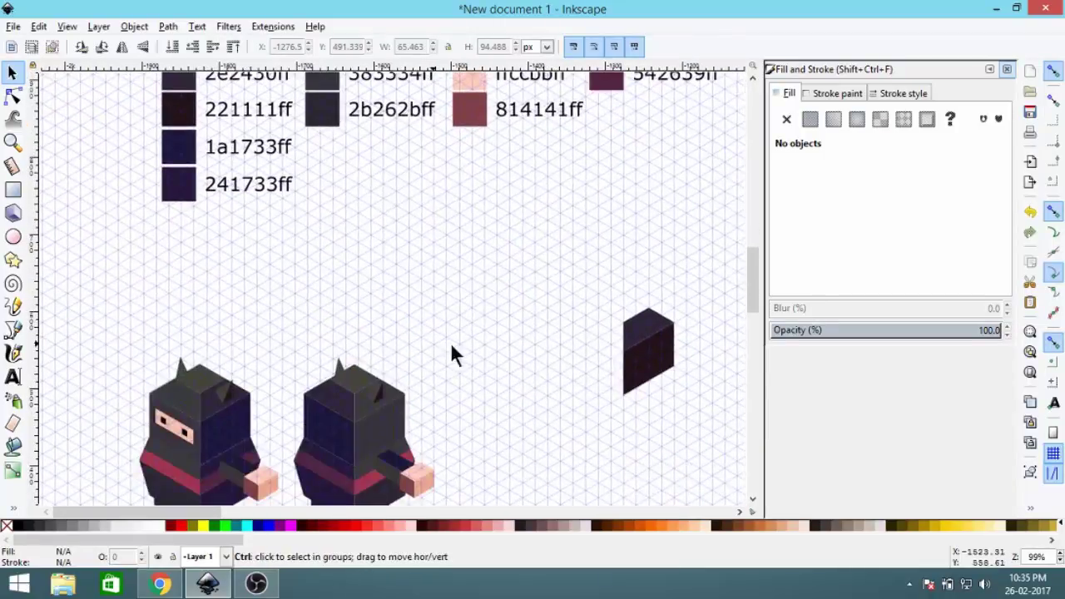
pyautogui.click(661, 372)
pyautogui.click(820, 284)
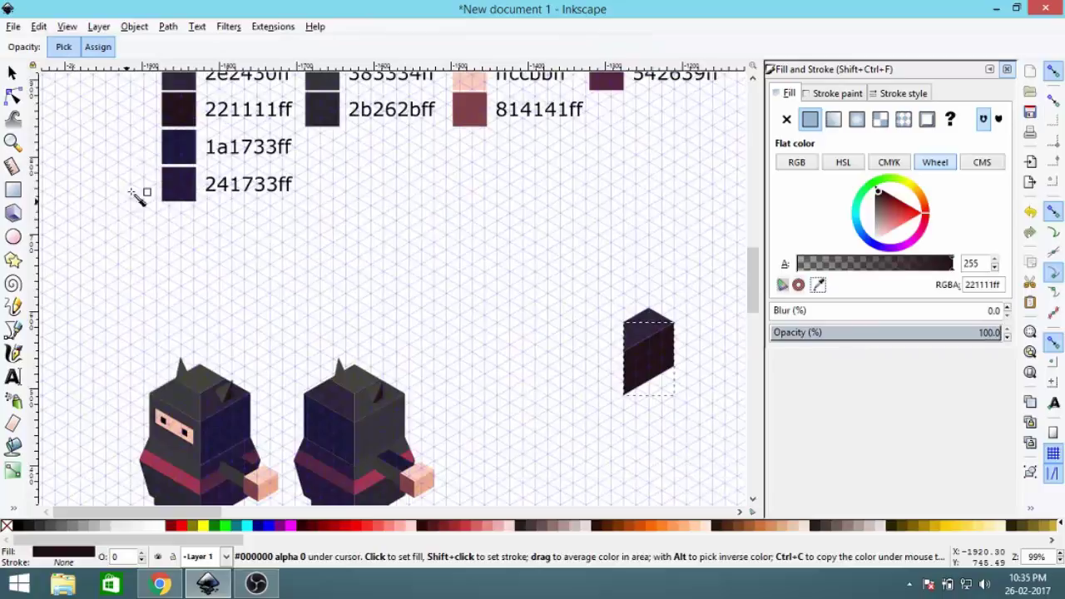
pyautogui.click(176, 155)
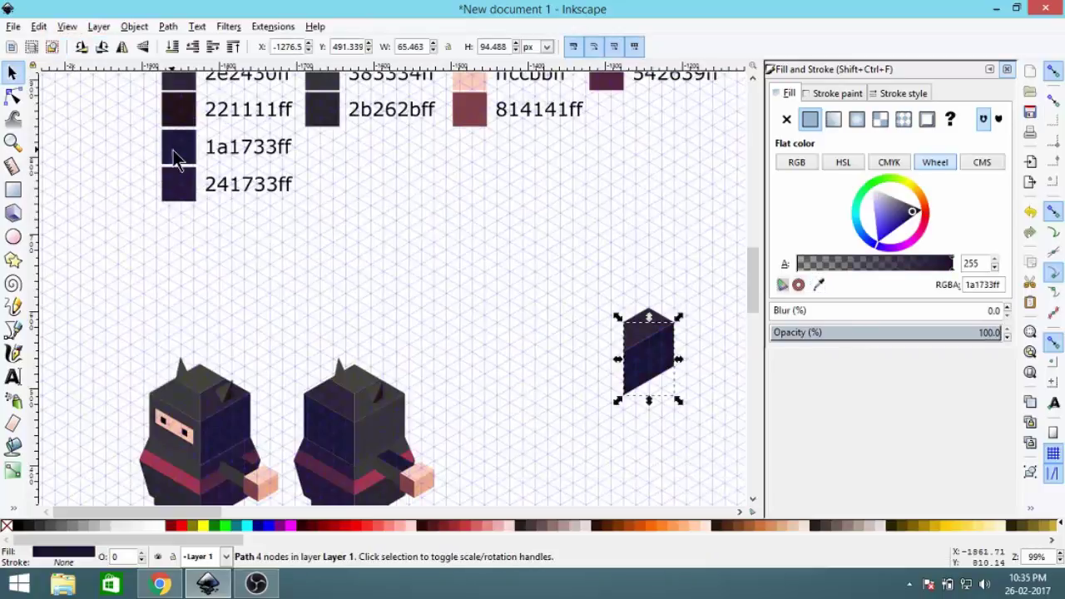
pyautogui.click(724, 275)
pyautogui.click(652, 349)
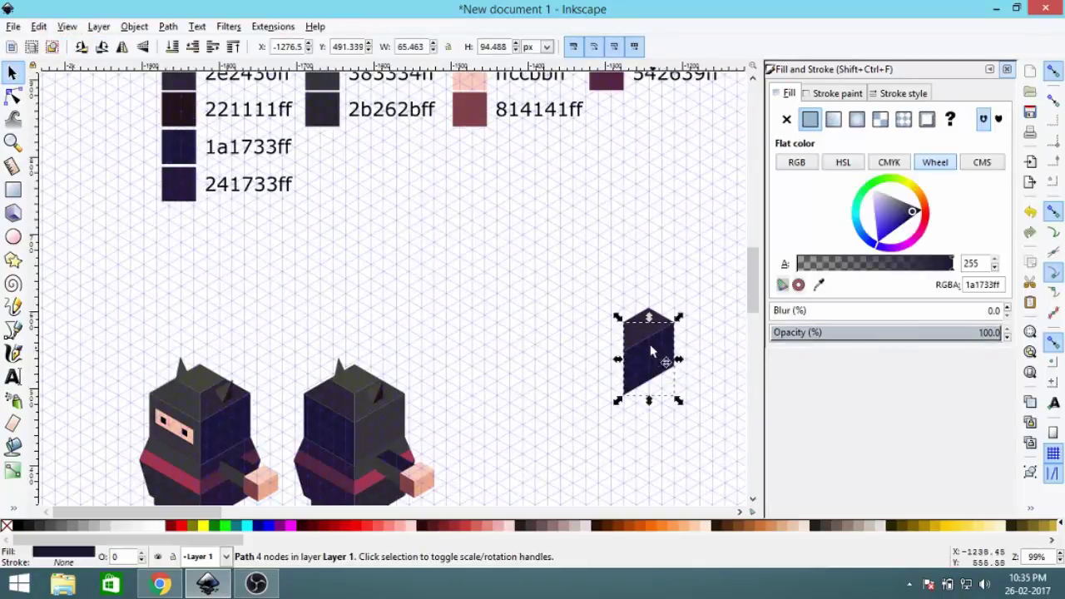
pyautogui.click(185, 156)
pyautogui.moveTo(564, 321); pyautogui.dragTo(514, 300)
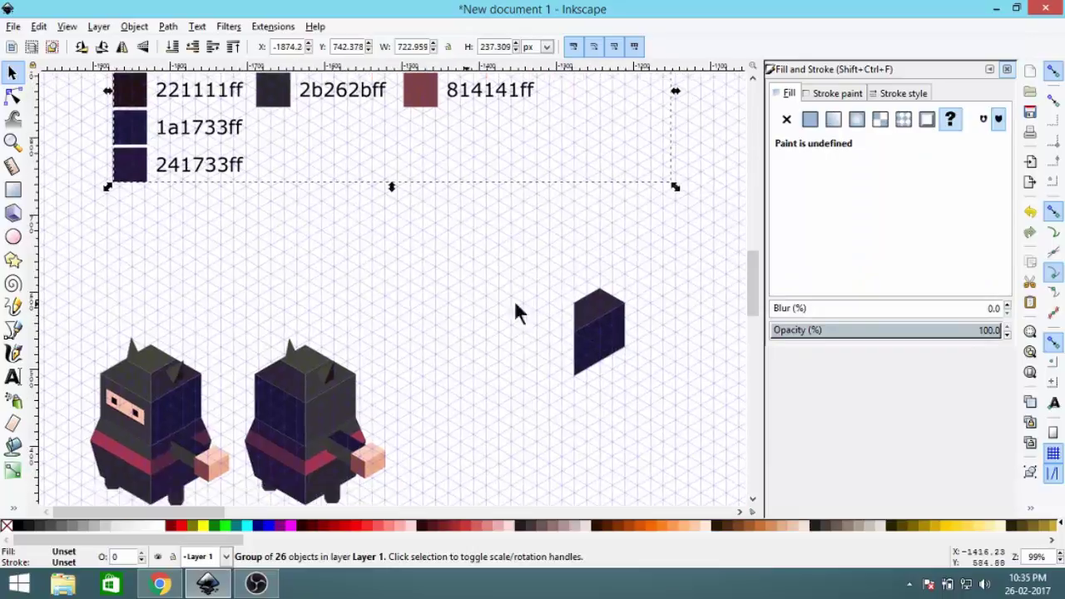
pyautogui.click(566, 352)
# Step: Make a horizontally mirrored duplicate of both faces together and place it a short gap to the left of the originals
pyautogui.scroll(1, 563, 352)
pyautogui.moveTo(591, 349); pyautogui.dragTo(523, 308)
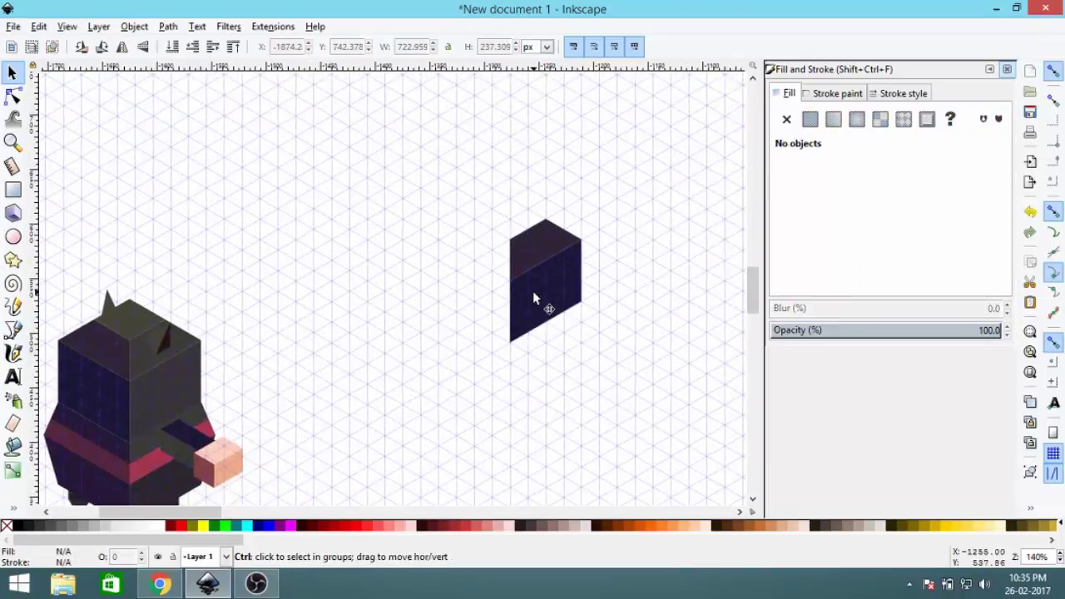
pyautogui.keyDown('ctrl'); pyautogui.scroll(1, 533, 297); pyautogui.keyUp('ctrl')
pyautogui.click(557, 276)
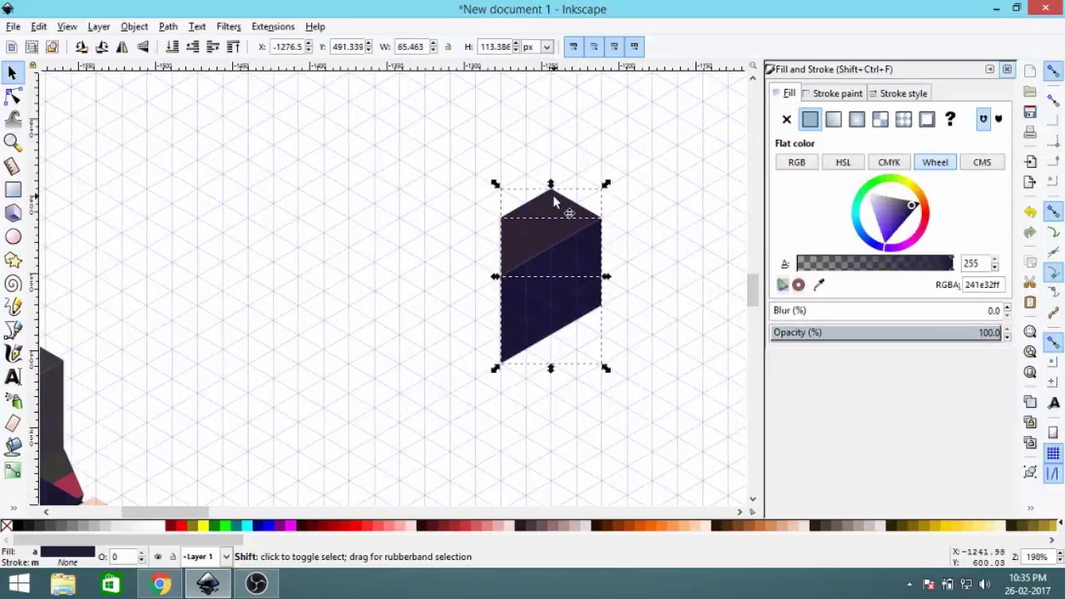
pyautogui.moveTo(430, 145); pyautogui.dragTo(661, 462)
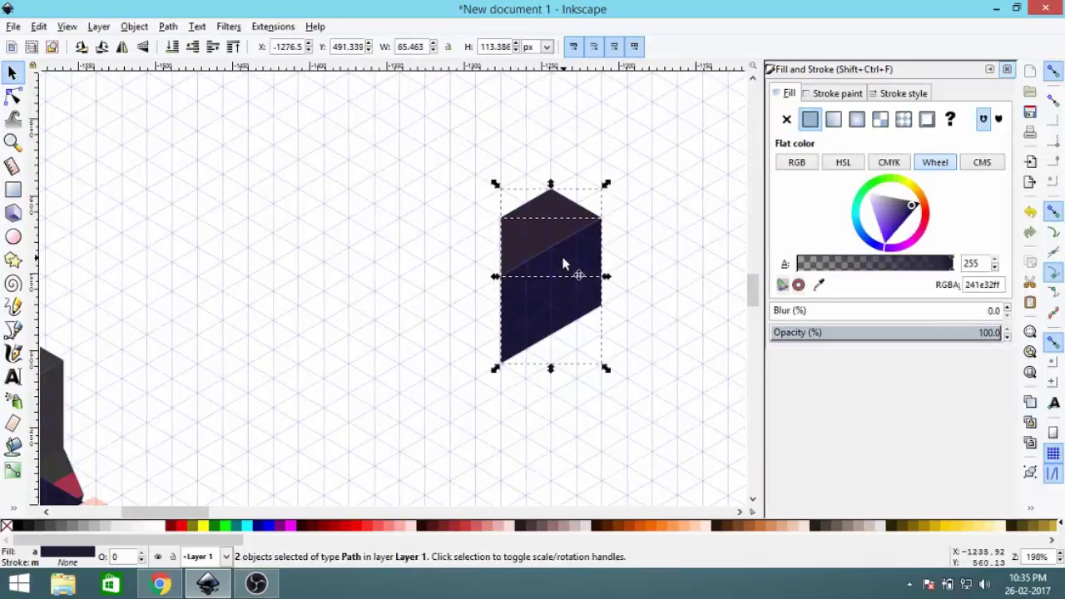
pyautogui.rightClick(563, 264)
pyautogui.click(578, 363)
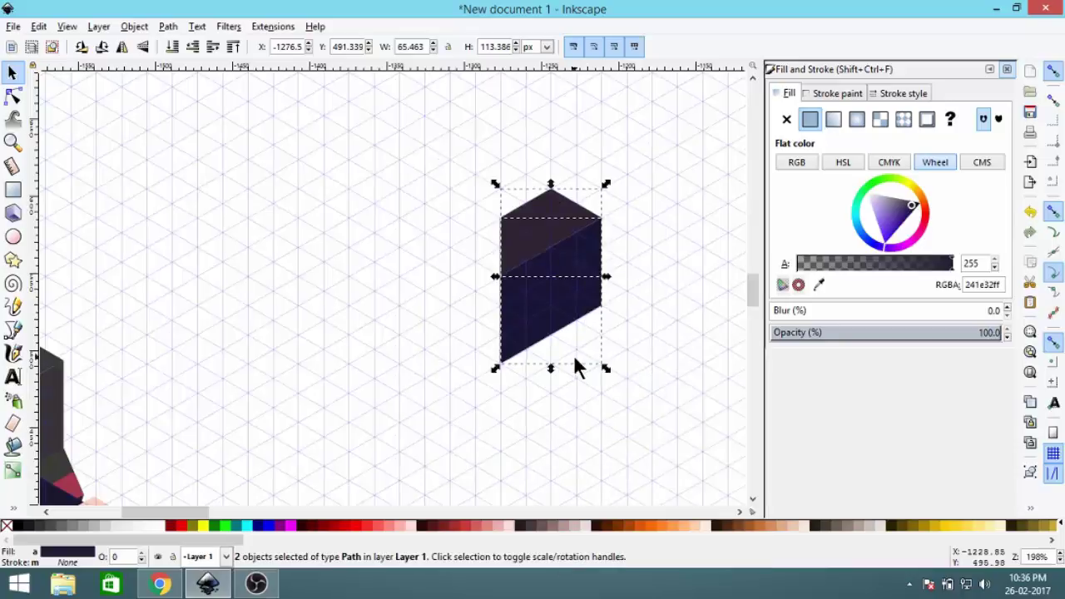
pyautogui.click(123, 48)
pyautogui.moveTo(555, 295); pyautogui.dragTo(408, 269)
pyautogui.click(541, 348)
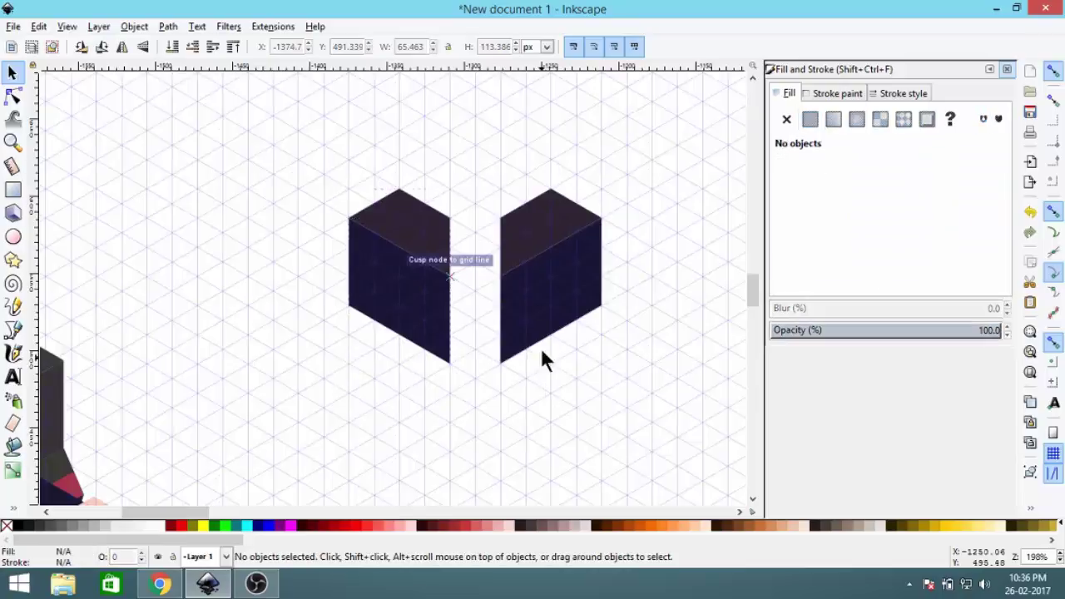
# Step: Align the mirrored upper face's right edge to the left edge of the original upper face, relative to the first selected
pyautogui.click(534, 220)
pyautogui.keyDown('shift'); pyautogui.click(394, 223); pyautogui.keyUp('shift')
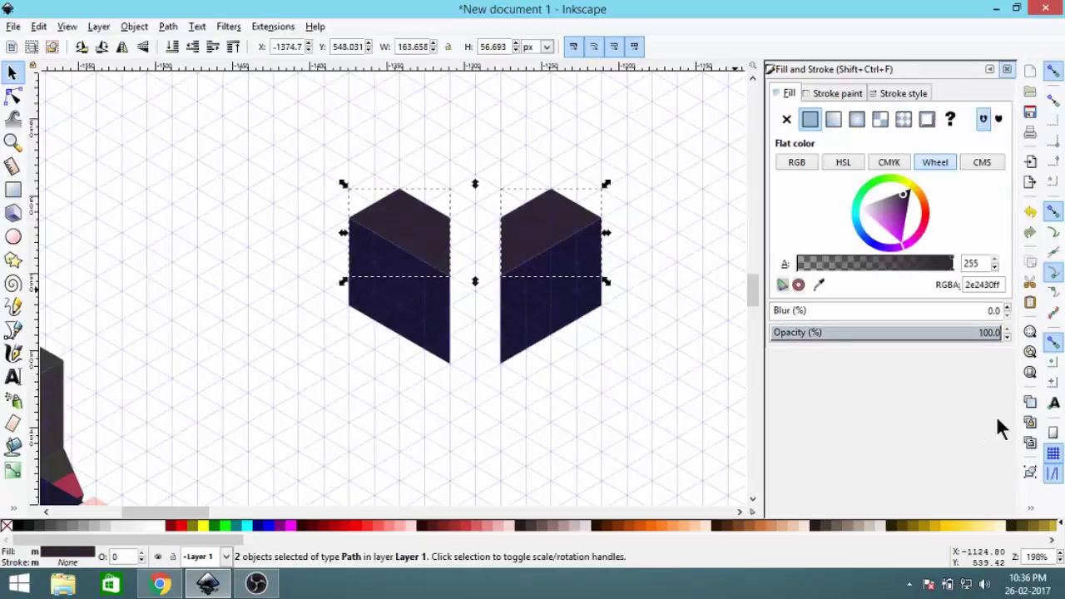
pyautogui.click(1030, 508)
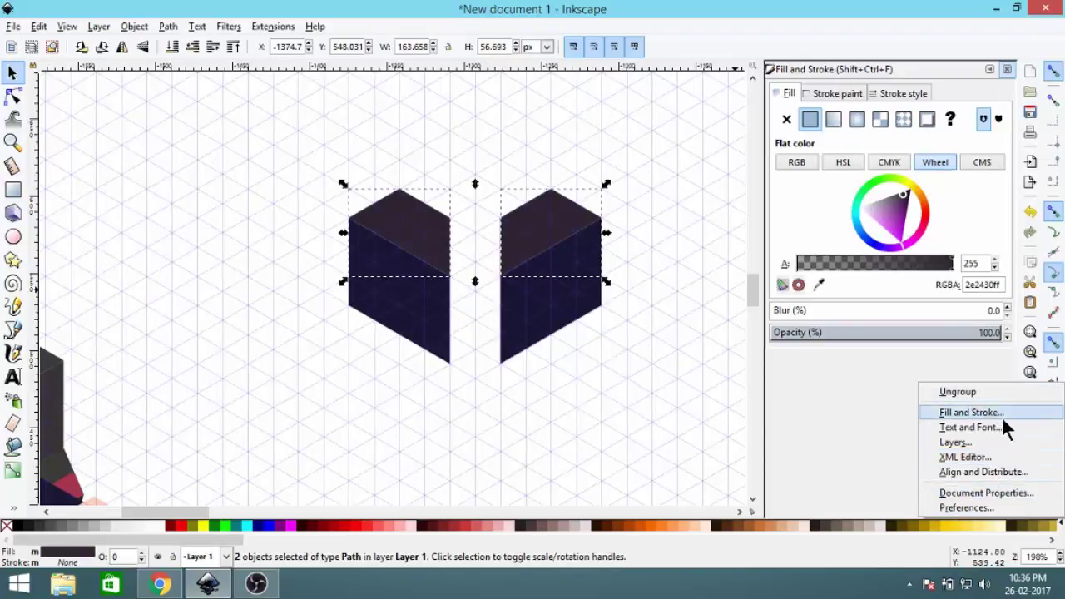
pyautogui.click(965, 472)
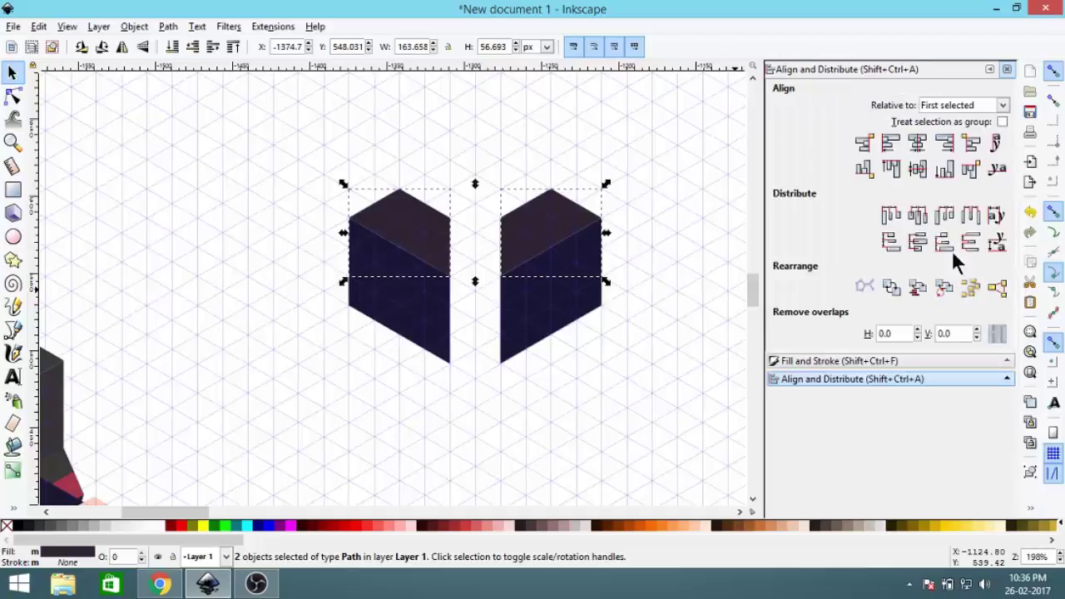
pyautogui.click(862, 142)
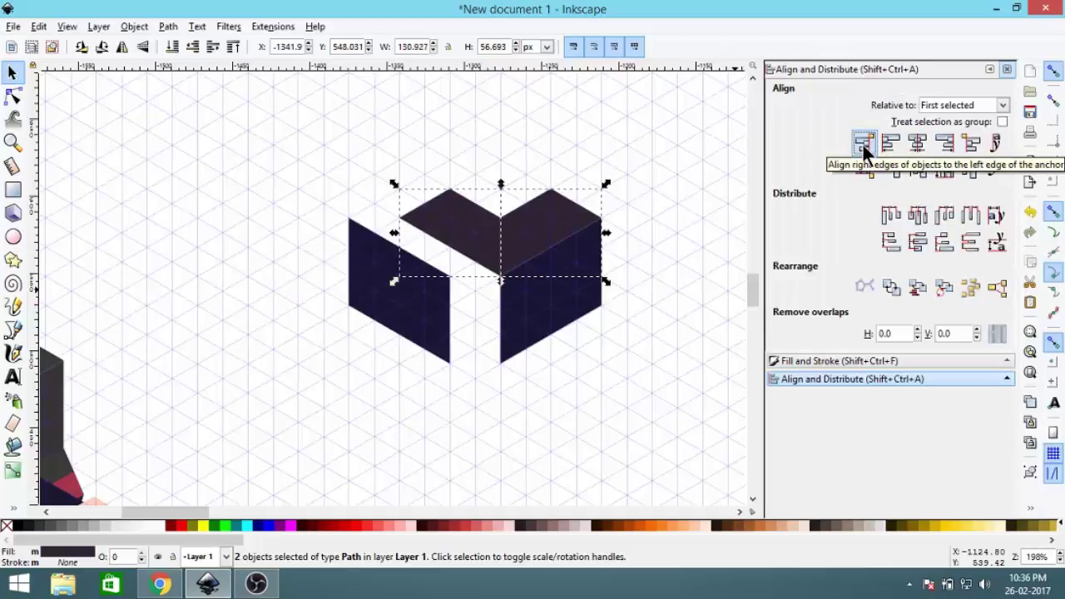
# Step: Align the mirrored lower face's right edge to the left edge of the original lower face, and deselect both
pyautogui.click(541, 327)
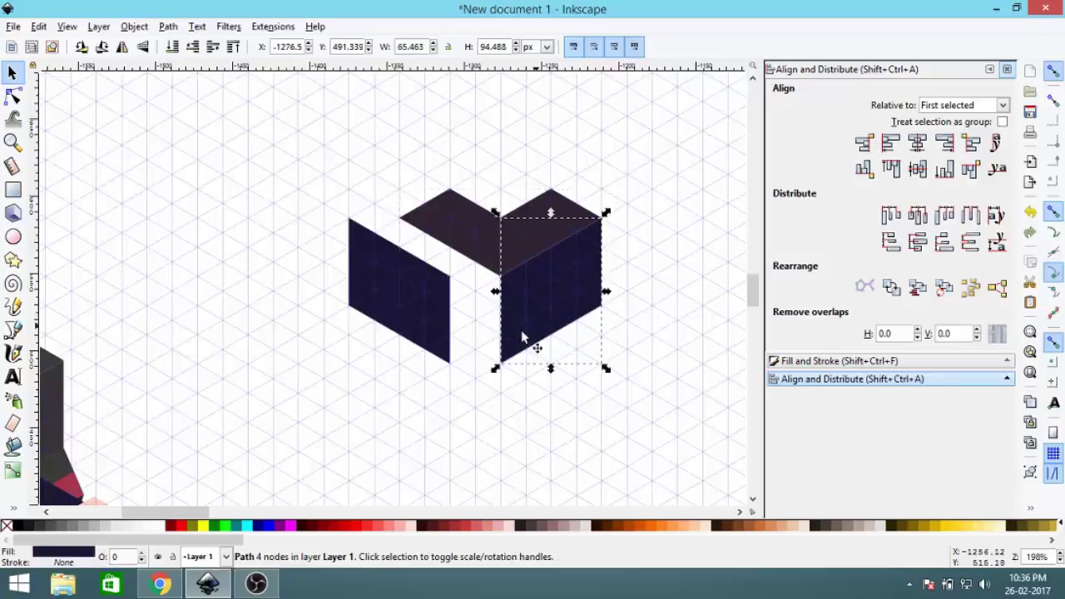
pyautogui.keyDown('shift'); pyautogui.click(413, 306); pyautogui.keyUp('shift')
pyautogui.click(864, 143)
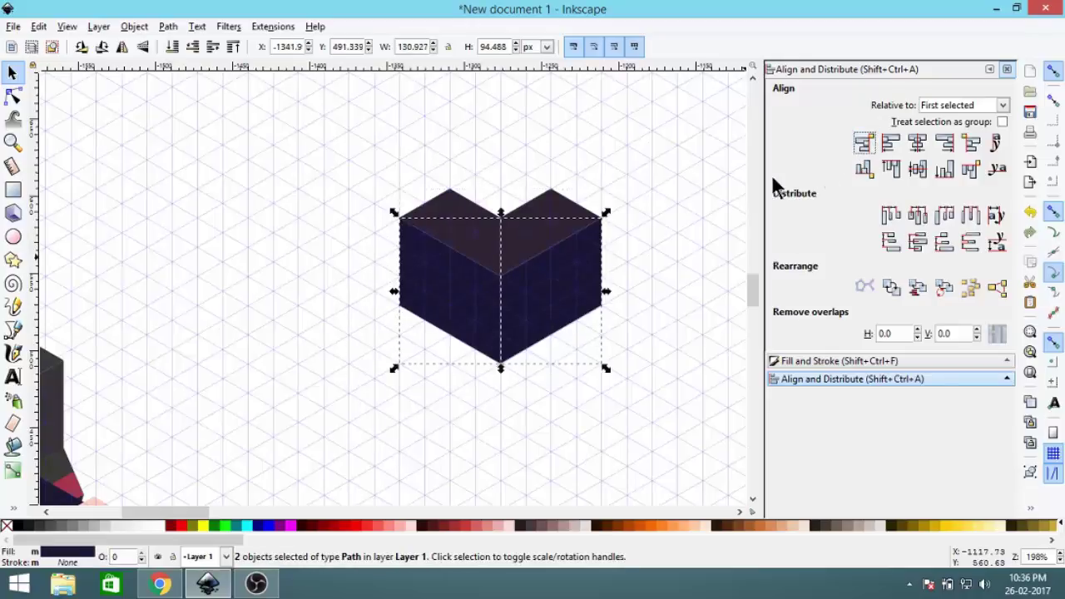
pyautogui.press('Escape')
# Step: Fill the mirrored upper face on the left with the colour sampled from the 3a3a34ff palette swatch
pyautogui.scroll(-3, 524, 271)
pyautogui.scroll(1, 549, 245)
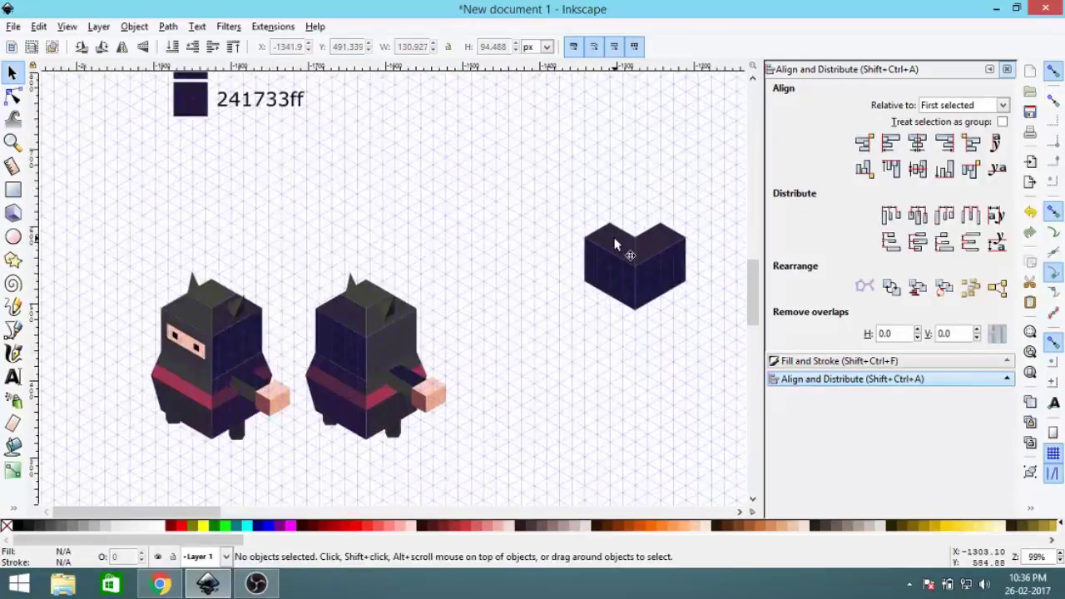
pyautogui.click(615, 242)
pyautogui.moveTo(551, 141); pyautogui.dragTo(477, 257)
pyautogui.scroll(-1, 477, 257)
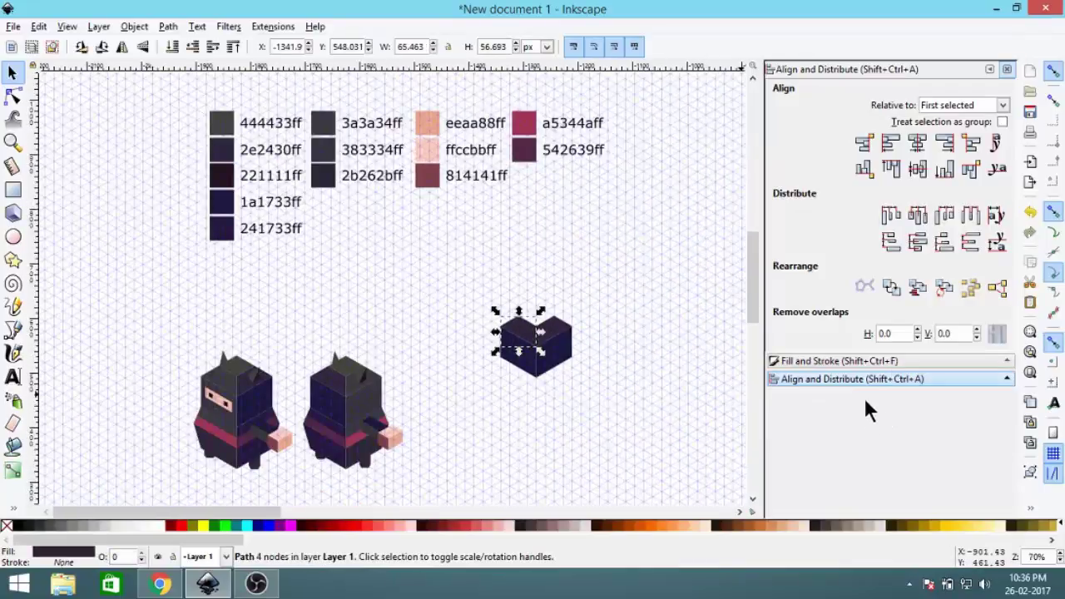
pyautogui.click(802, 360)
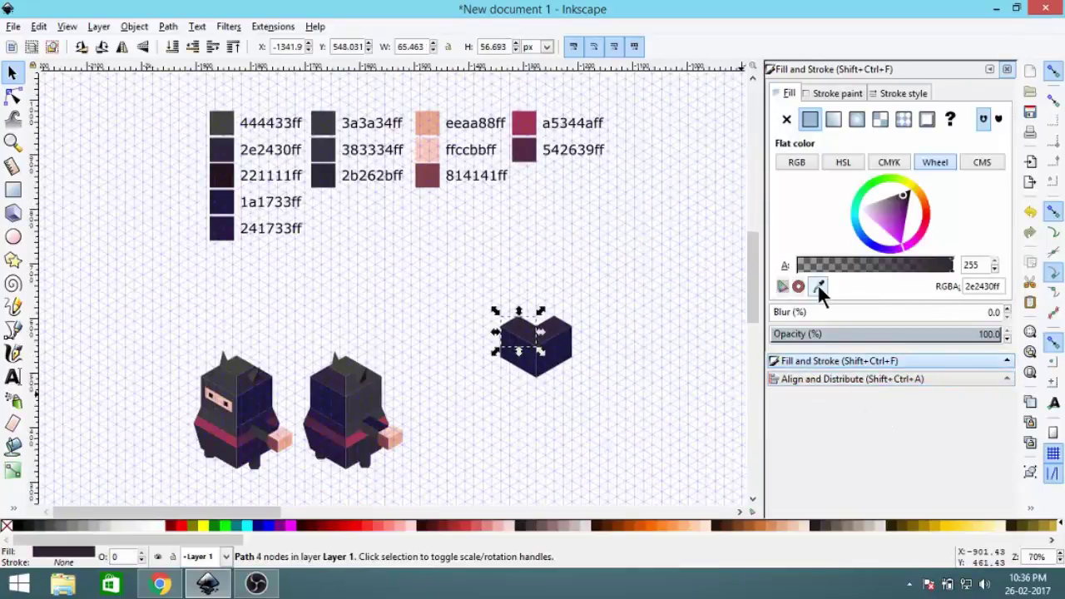
pyautogui.click(818, 285)
pyautogui.click(329, 125)
pyautogui.scroll(1, 350, 210)
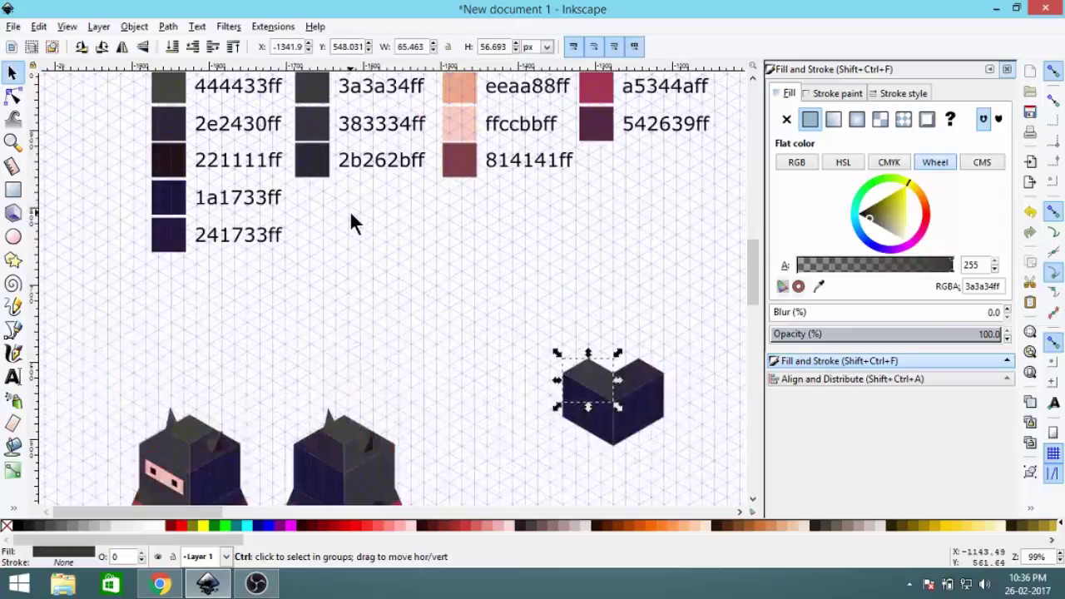
# Step: Fill the mirrored lower face on the left with the 383334ff palette swatch's colour, and deselect it
pyautogui.click(594, 417)
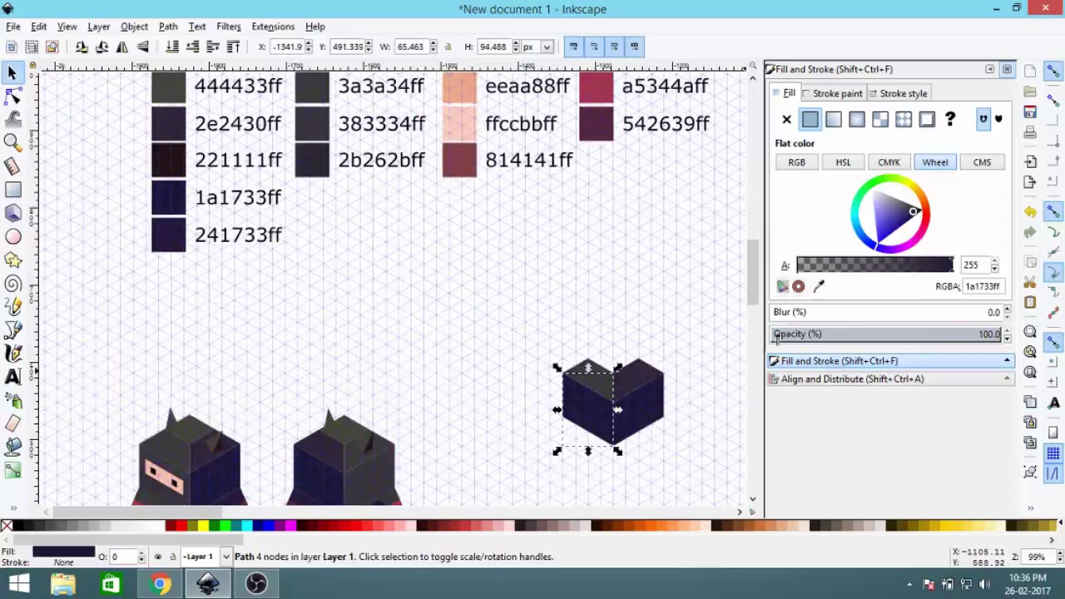
pyautogui.click(819, 285)
pyautogui.click(321, 123)
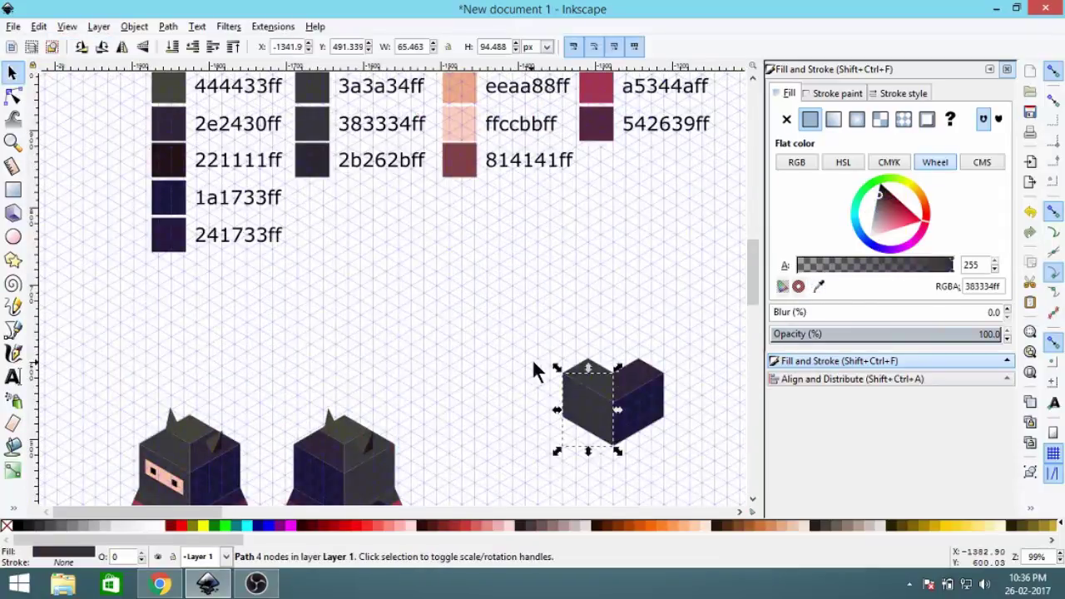
pyautogui.moveTo(534, 363); pyautogui.dragTo(520, 256)
pyautogui.click(602, 230)
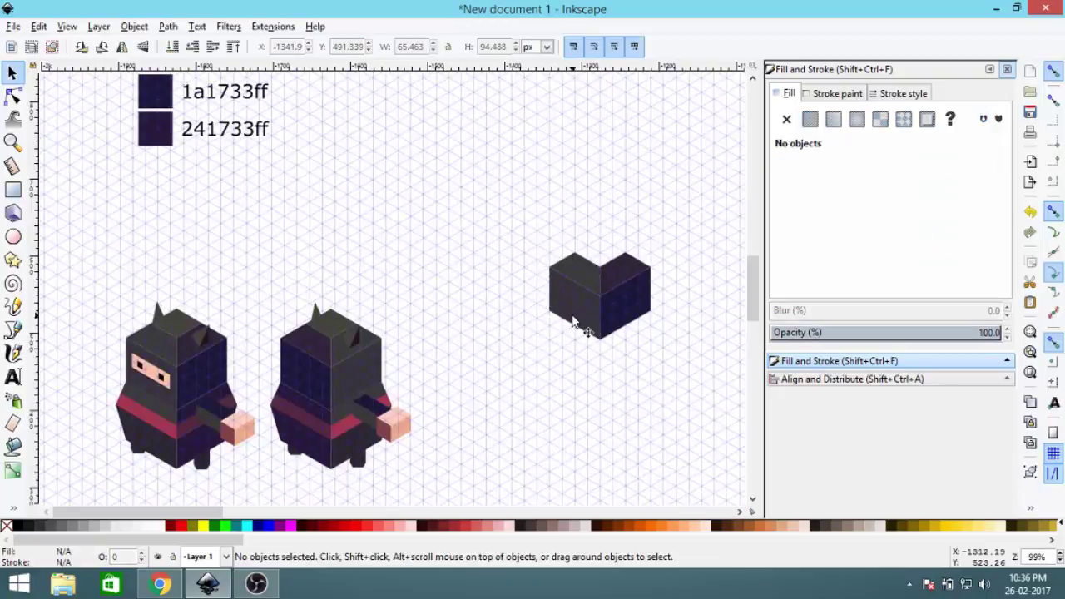
# Step: Draw a closed, grid-snapped rhombus path in the gap between the two upper faces to complete the top of the head block
pyautogui.scroll(4, 573, 320)
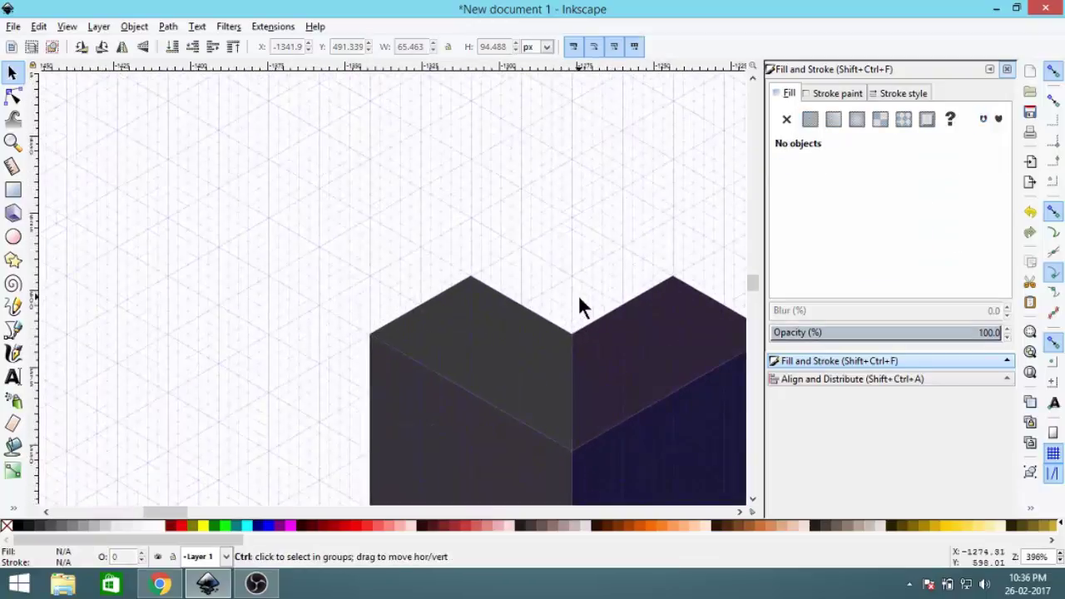
pyautogui.click(14, 339)
pyautogui.scroll(1, 360, 330)
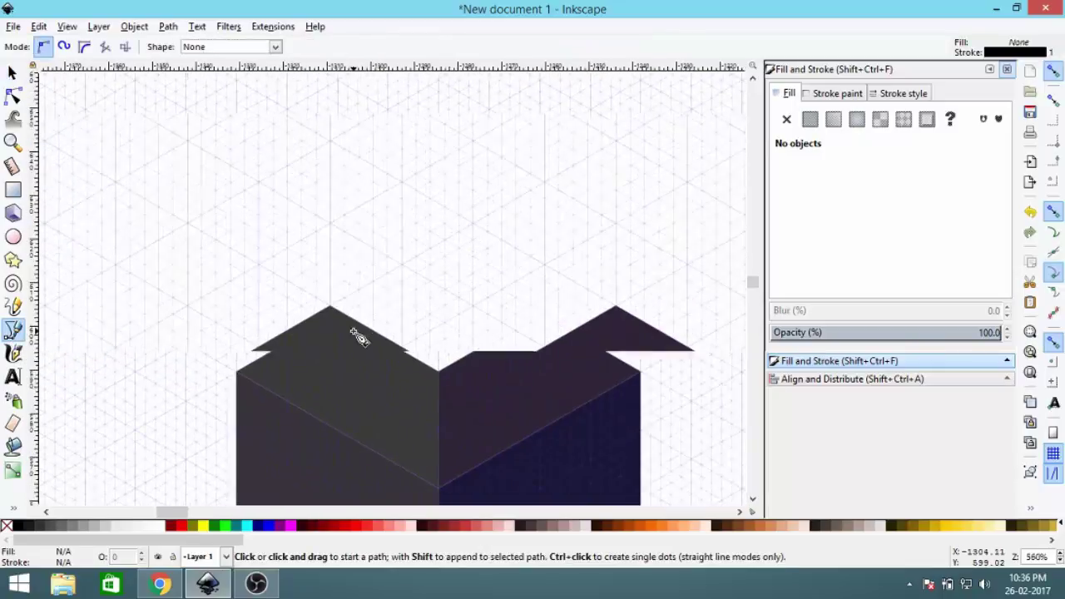
pyautogui.moveTo(443, 306); pyautogui.dragTo(316, 308)
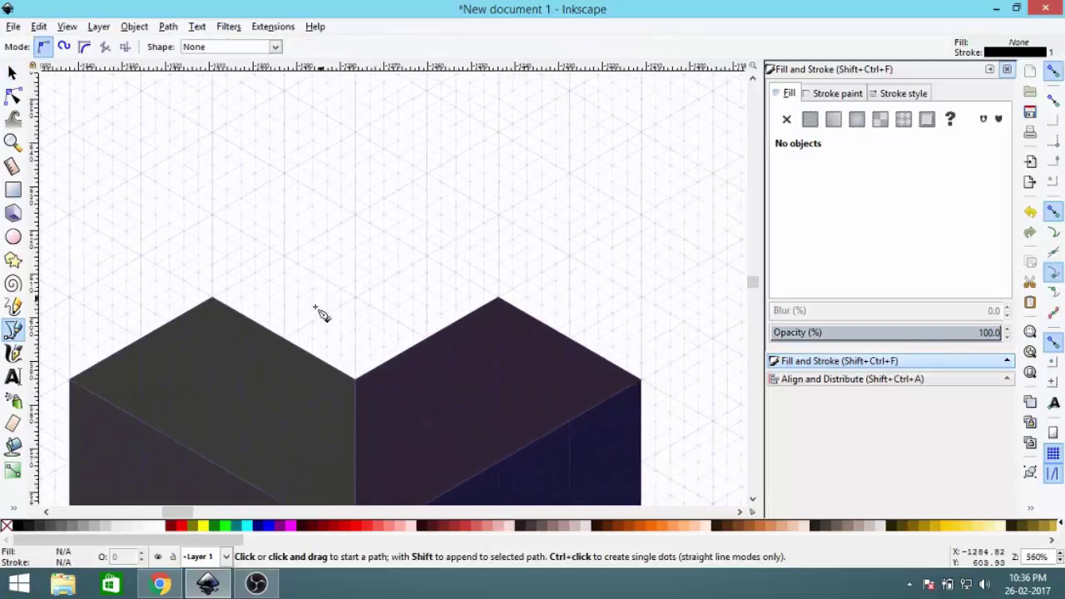
pyautogui.click(215, 298)
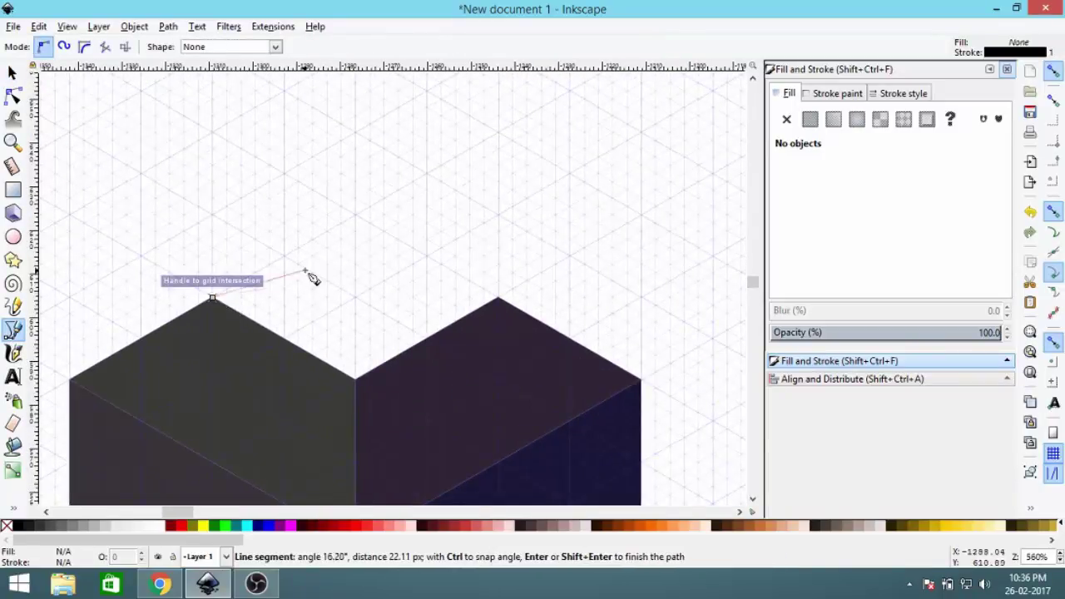
pyautogui.click(356, 217)
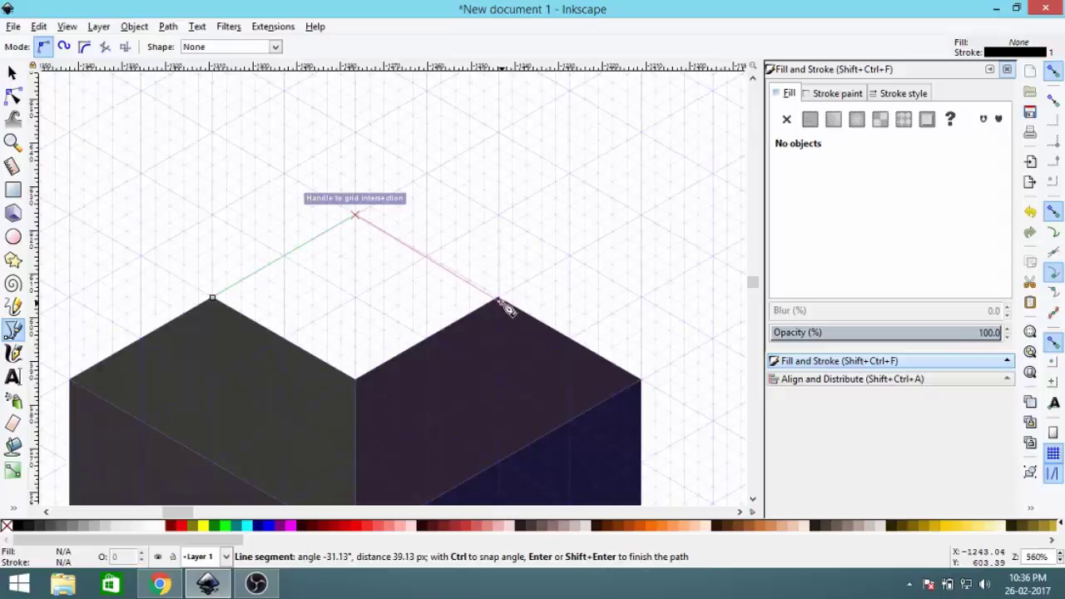
pyautogui.click(498, 298)
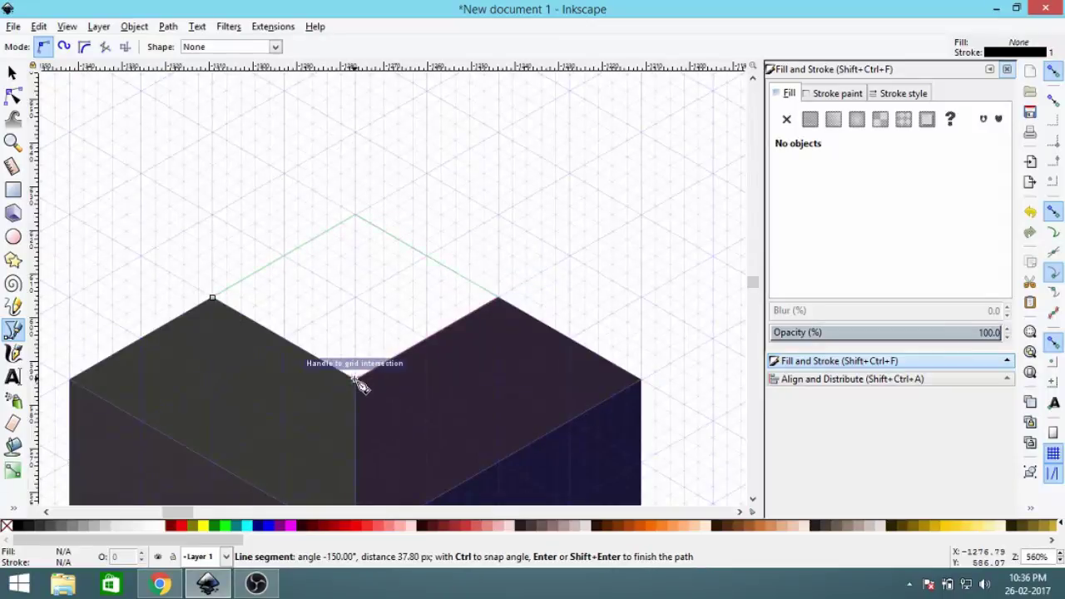
pyautogui.click(356, 379)
pyautogui.click(214, 301)
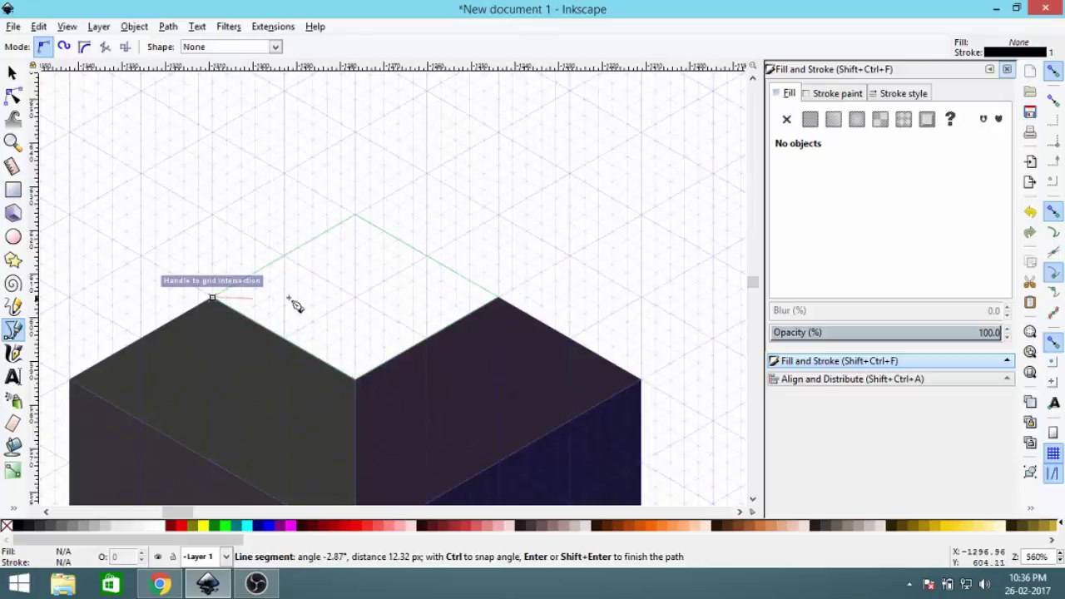
pyautogui.click(214, 299)
pyautogui.scroll(-1, 599, 268)
pyautogui.keyDown('ctrl'); pyautogui.scroll(-1, 594, 268); pyautogui.keyUp('ctrl')
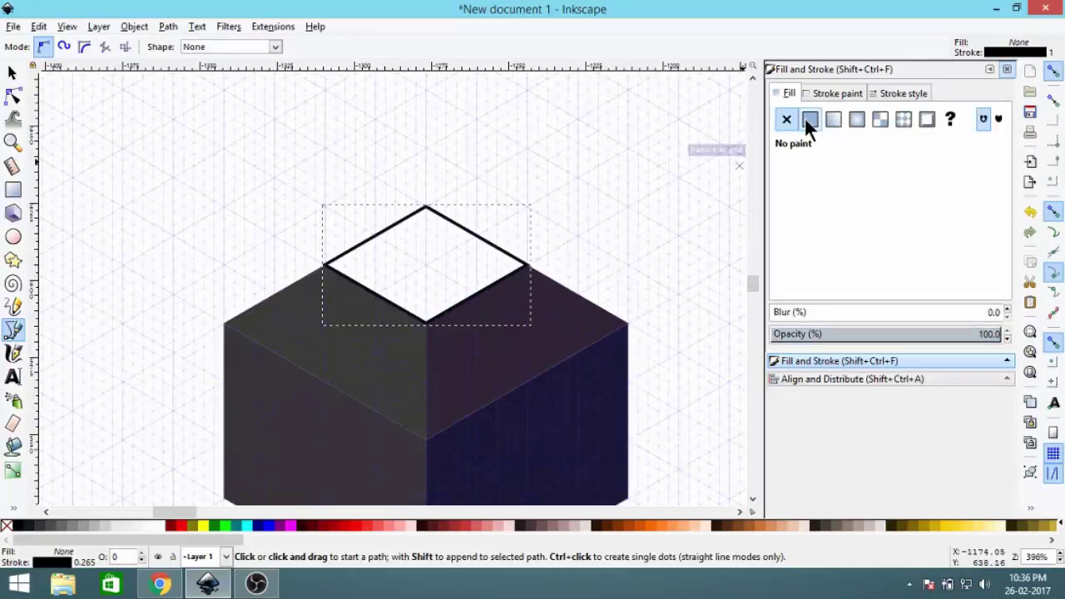
# Step: Give the new top rhombus a flat colour fill and remove its stroke
pyautogui.click(808, 119)
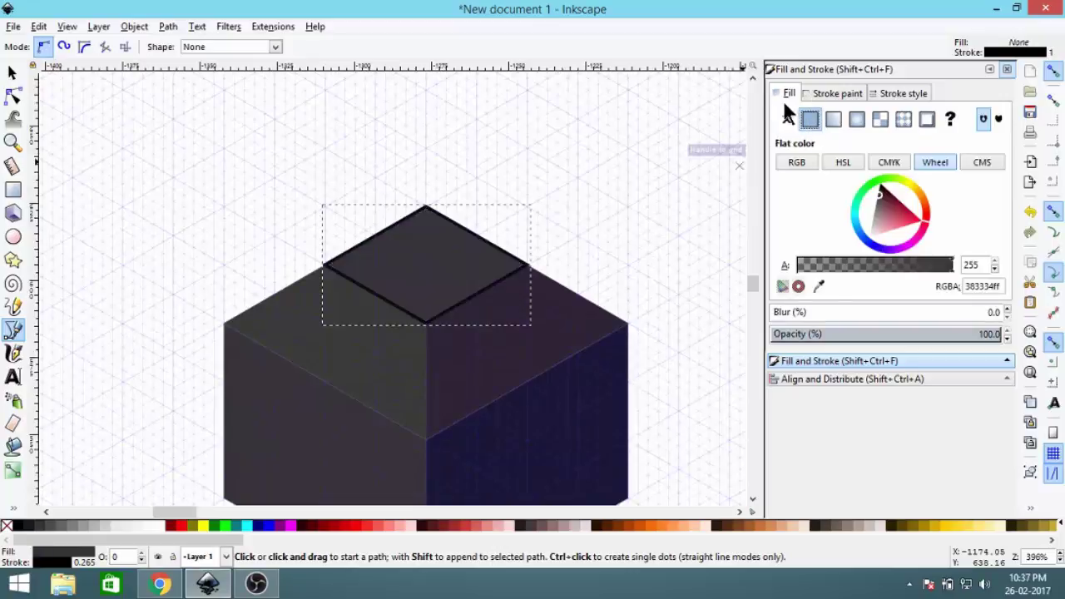
pyautogui.click(837, 94)
pyautogui.click(787, 121)
pyautogui.click(788, 94)
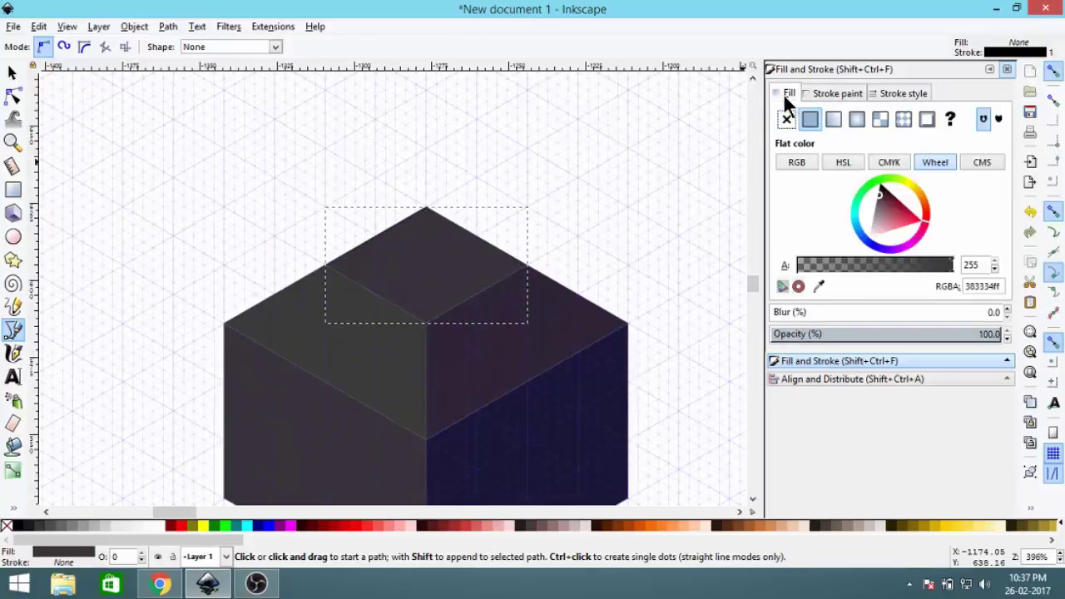
# Step: Fill the top rhombus with the colour sampled from the 444433ff palette swatch
pyautogui.click(817, 288)
pyautogui.scroll(-3, 543, 275)
pyautogui.moveTo(393, 256); pyautogui.dragTo(556, 324)
pyautogui.scroll(-1, 382, 244)
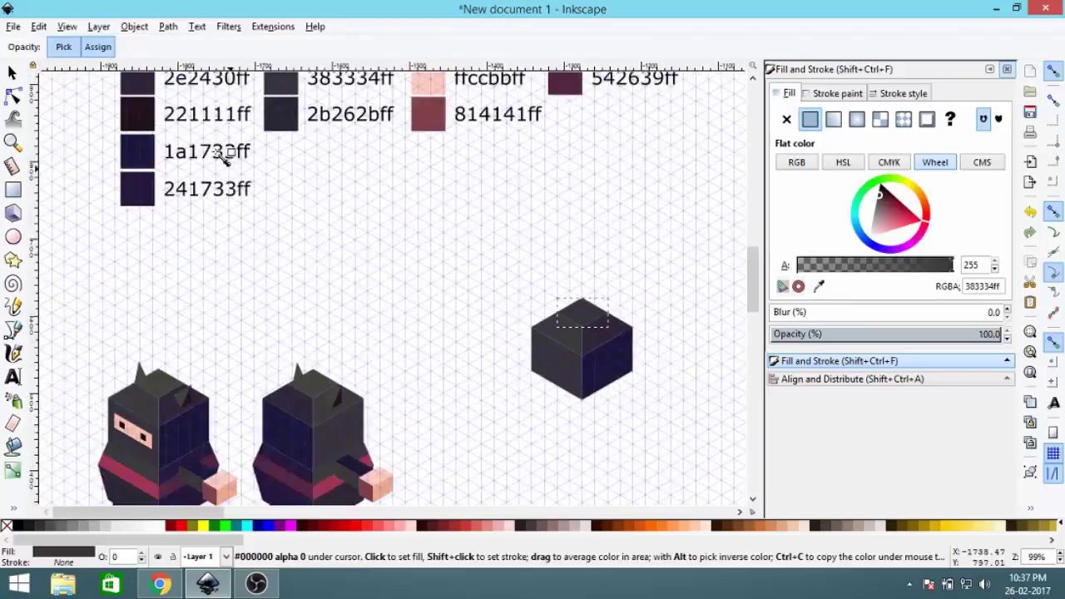
pyautogui.moveTo(152, 77); pyautogui.dragTo(227, 219)
pyautogui.scroll(1, 203, 181)
pyautogui.click(221, 187)
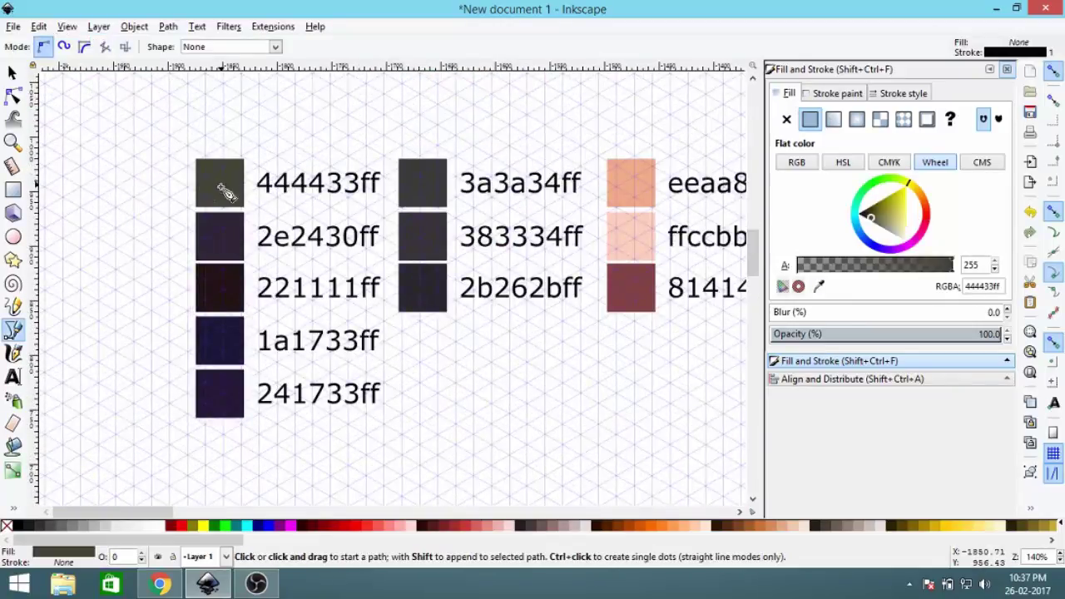
# Step: Start a snapped path at the head block's lowest front corner and draw the body's vertical front edge straight down from it
pyautogui.scroll(-3, 485, 344)
pyautogui.scroll(5, 380, 295)
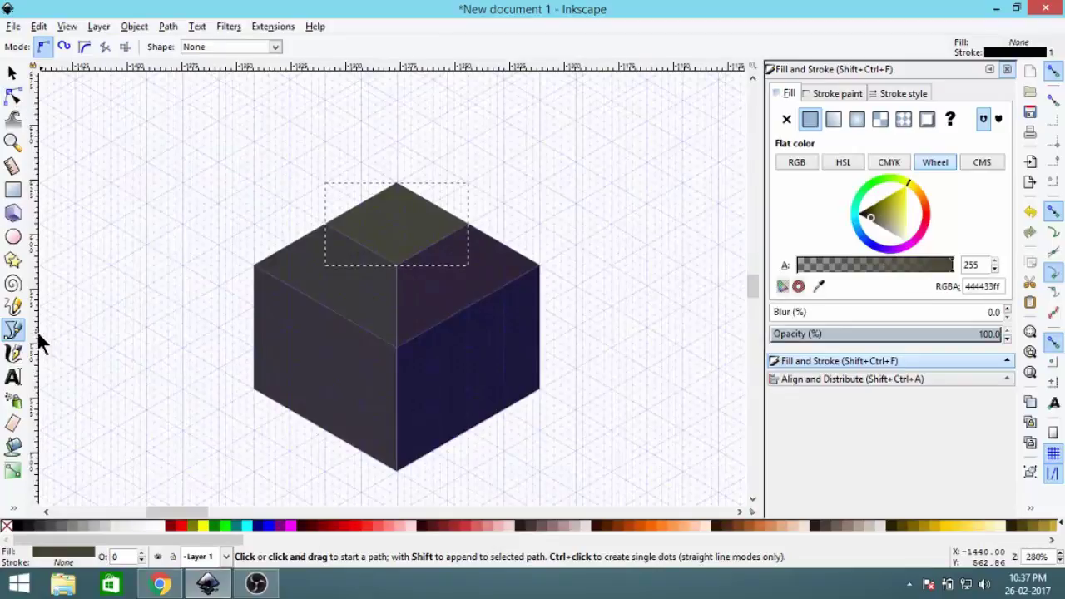
pyautogui.scroll(-1, 453, 275)
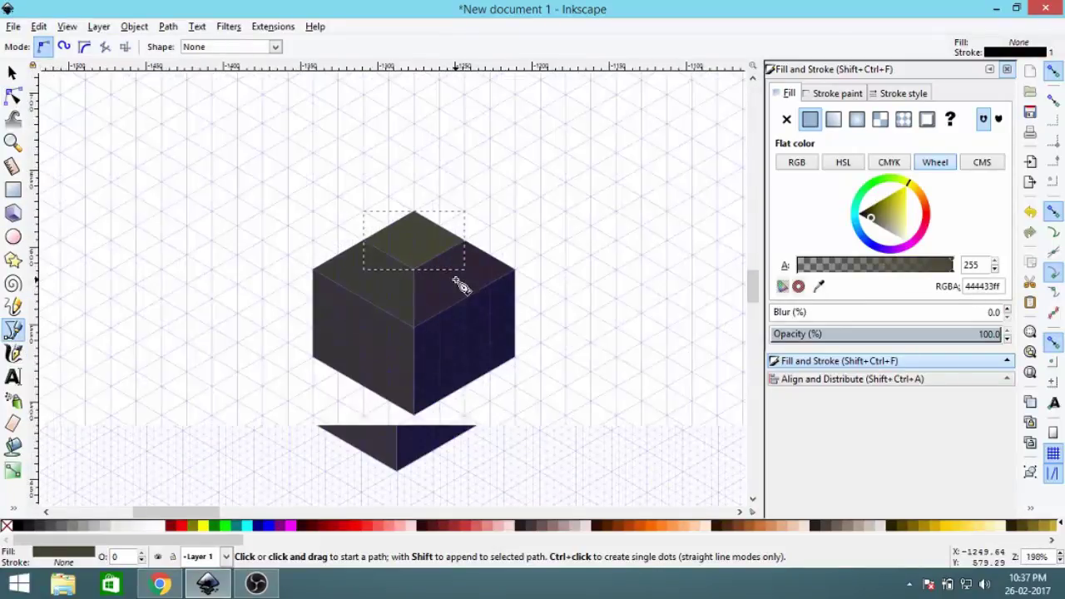
pyautogui.moveTo(485, 300); pyautogui.dragTo(595, 182)
pyautogui.scroll(-1, 483, 303)
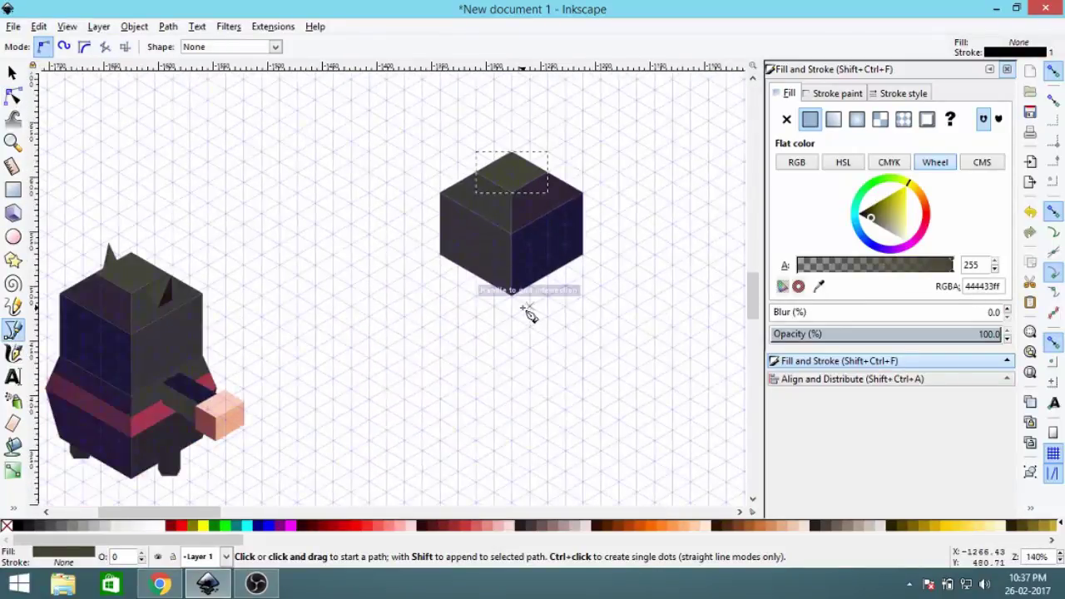
pyautogui.scroll(2, 531, 308)
pyautogui.scroll(-1, 516, 275)
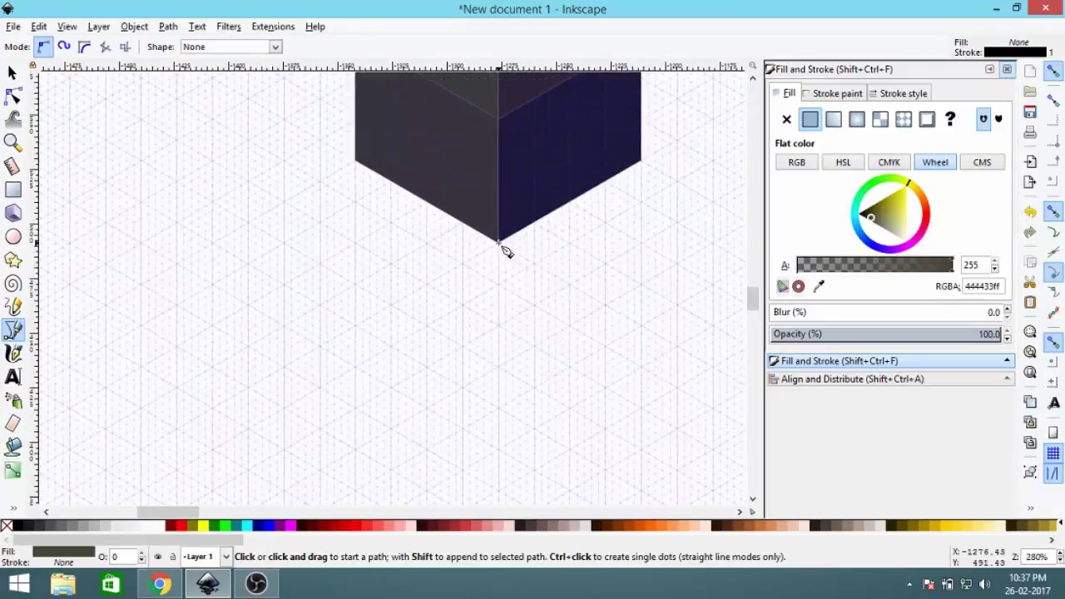
pyautogui.click(501, 246)
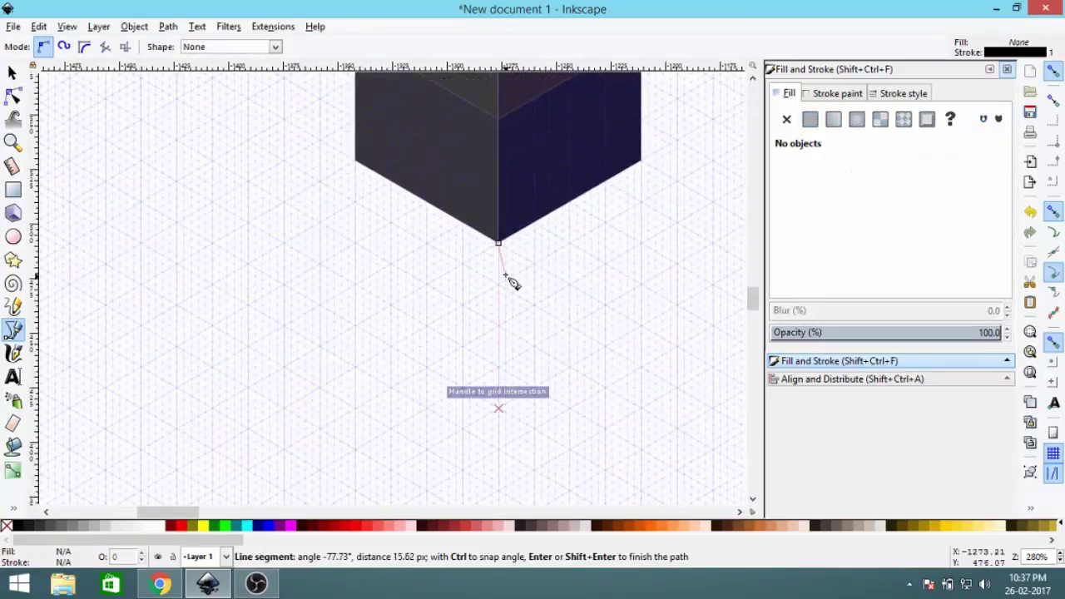
pyautogui.click(498, 408)
# Step: Add the body face's lower edge, rising rightward at 30° to a grid intersection just beyond the head block's right side
pyautogui.moveTo(591, 355); pyautogui.dragTo(426, 394)
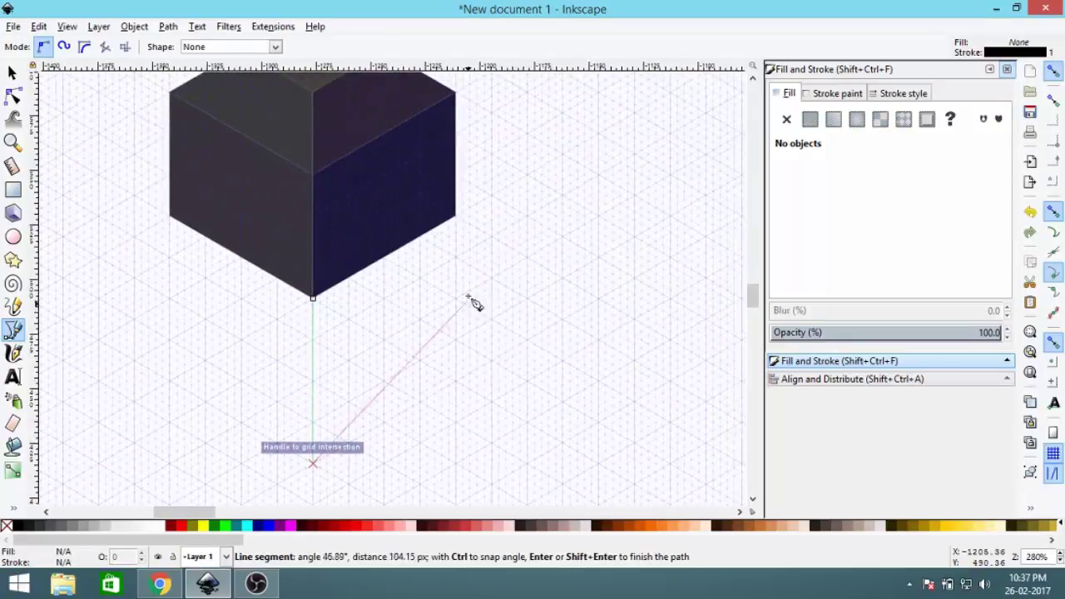
pyautogui.scroll(1, 459, 290)
pyautogui.moveTo(463, 361); pyautogui.dragTo(494, 333)
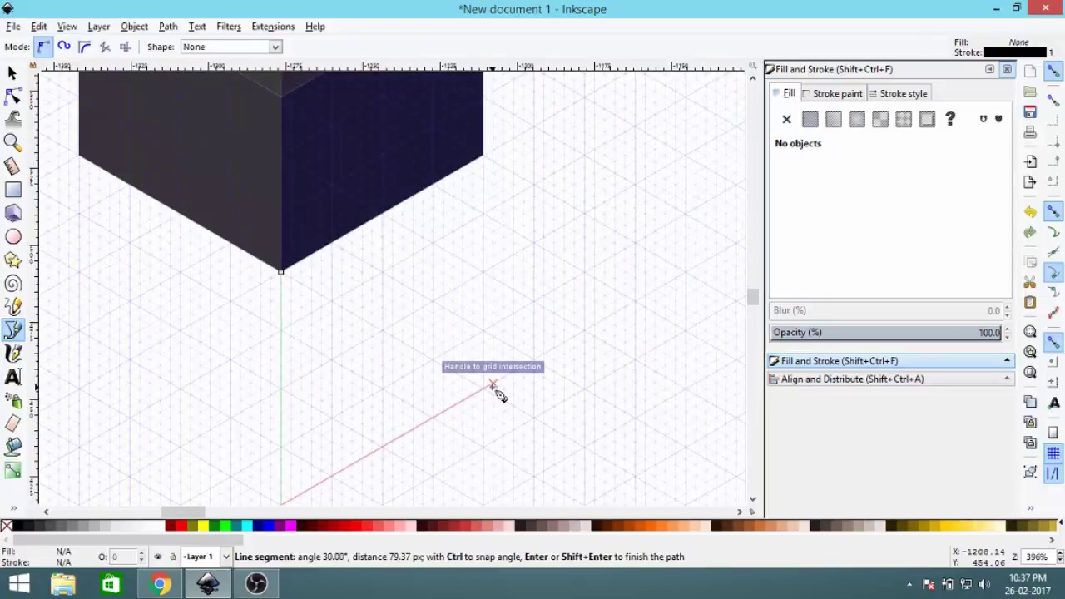
pyautogui.scroll(1, 493, 385)
pyautogui.moveTo(493, 386); pyautogui.dragTo(618, 304)
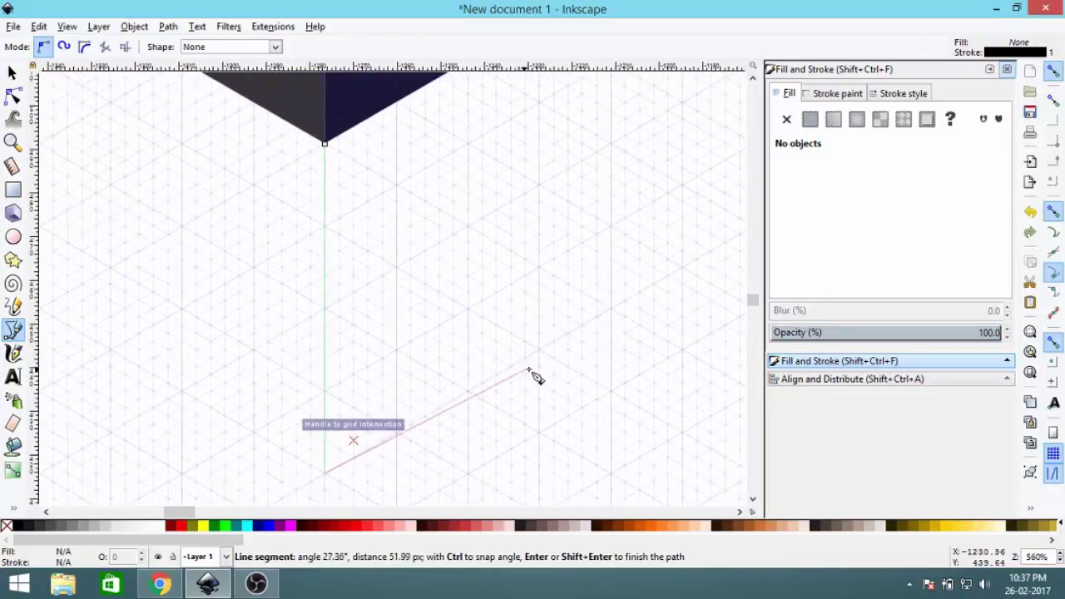
pyautogui.click(626, 299)
# Step: Finish the body face with a slightly bulging right side up to the head's lower right corner, closing it at about 72 by 113 px
pyautogui.moveTo(627, 213); pyautogui.dragTo(576, 333)
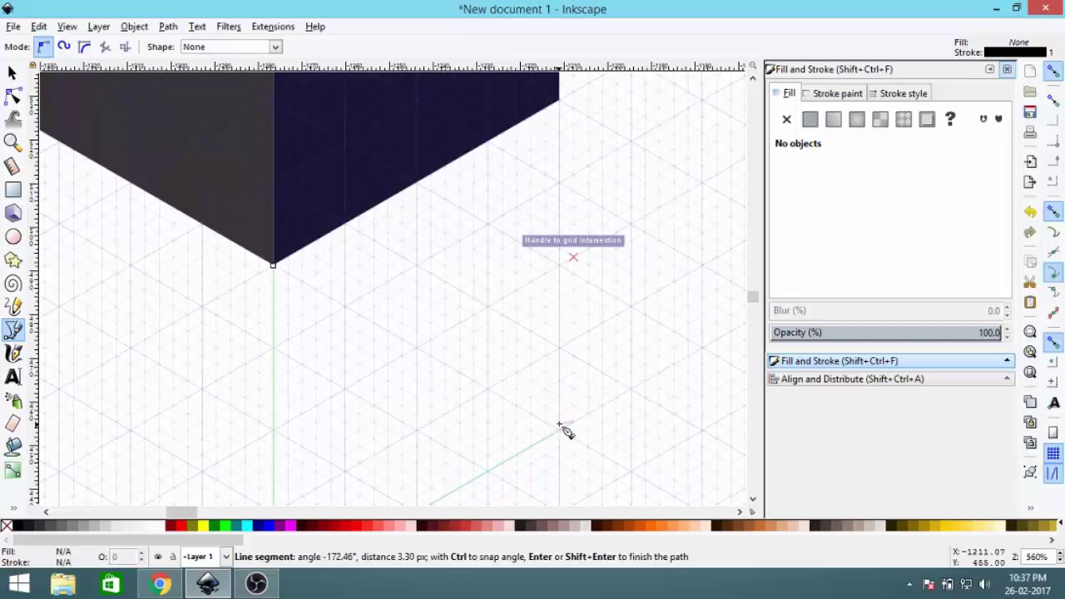
pyautogui.click(589, 248)
pyautogui.scroll(2, 592, 237)
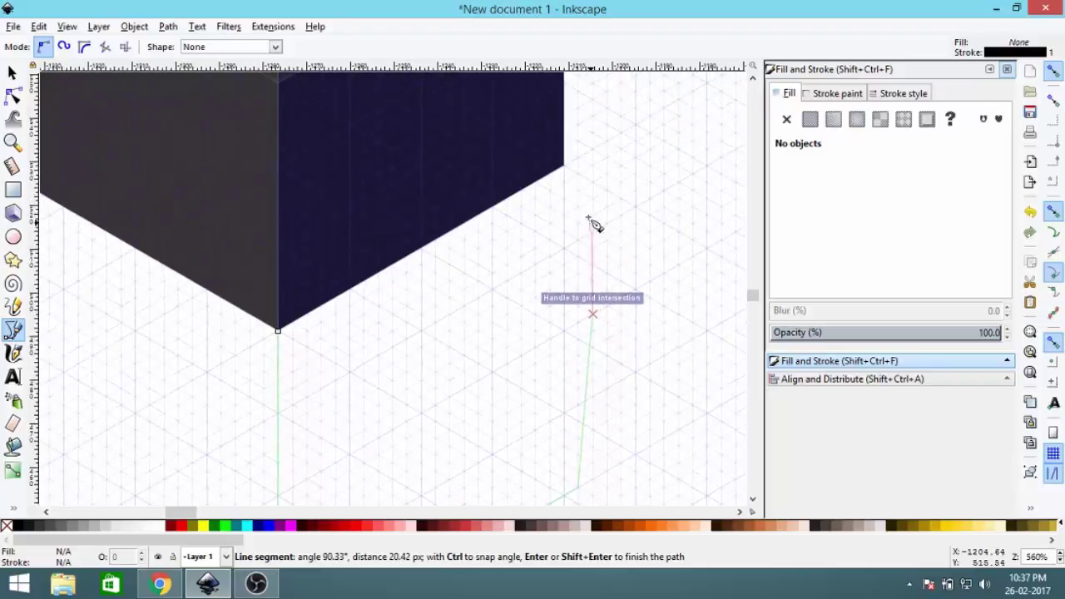
pyautogui.click(565, 167)
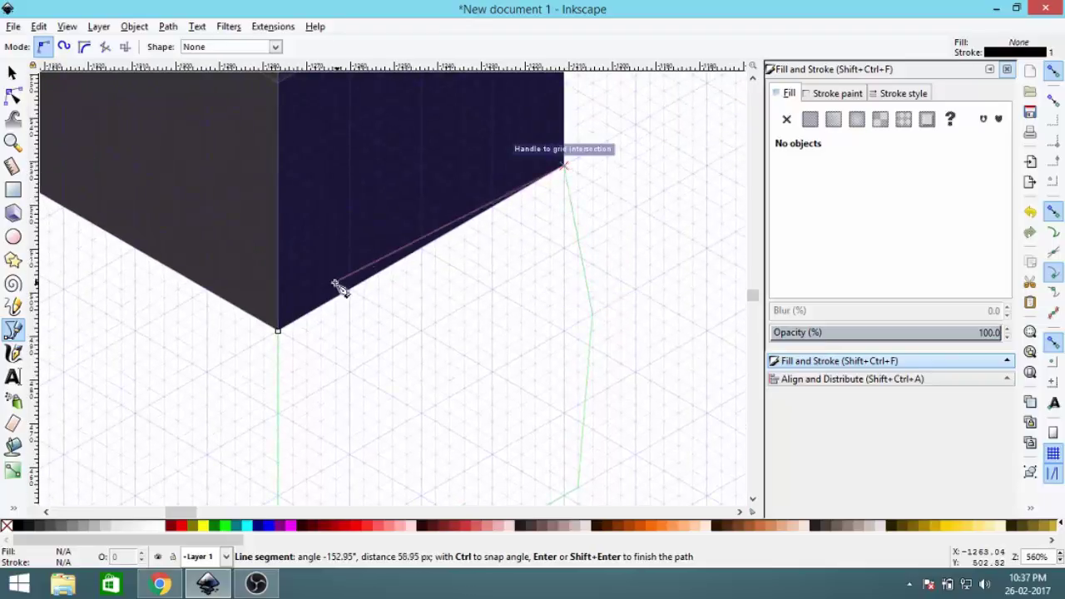
pyautogui.click(280, 331)
pyautogui.keyDown('ctrl'); pyautogui.scroll(-3, 418, 308); pyautogui.keyUp('ctrl')
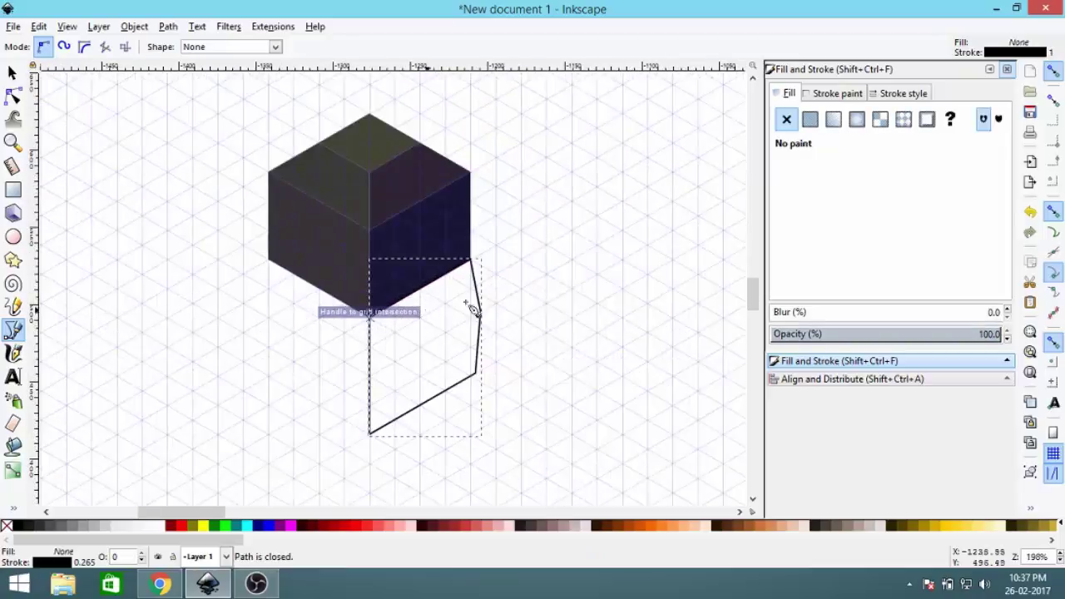
# Step: Give the right body face a flat colour fill and remove its stroke
pyautogui.click(809, 119)
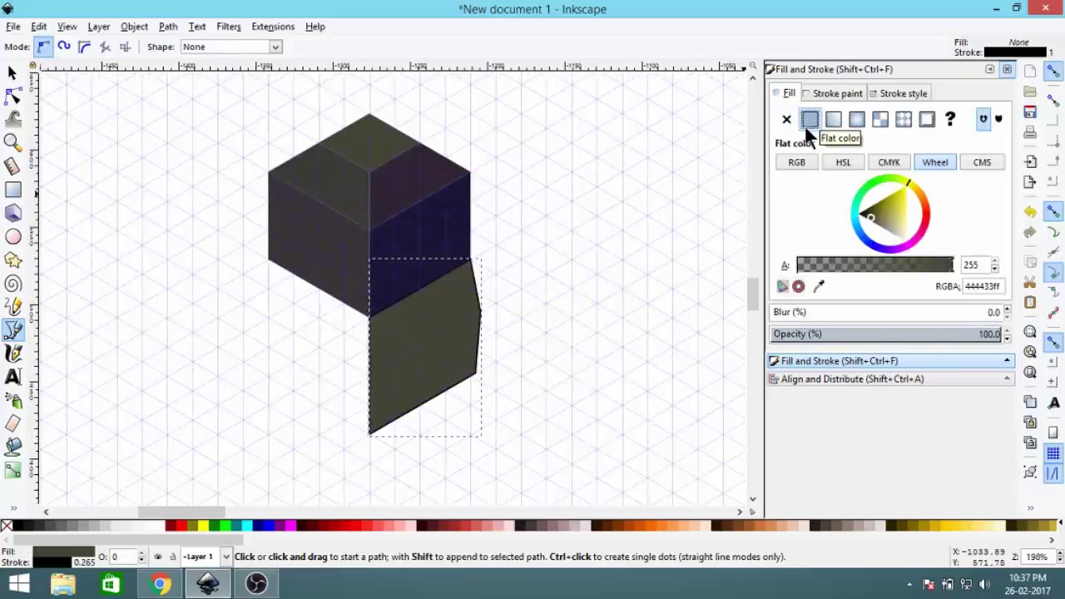
pyautogui.click(824, 93)
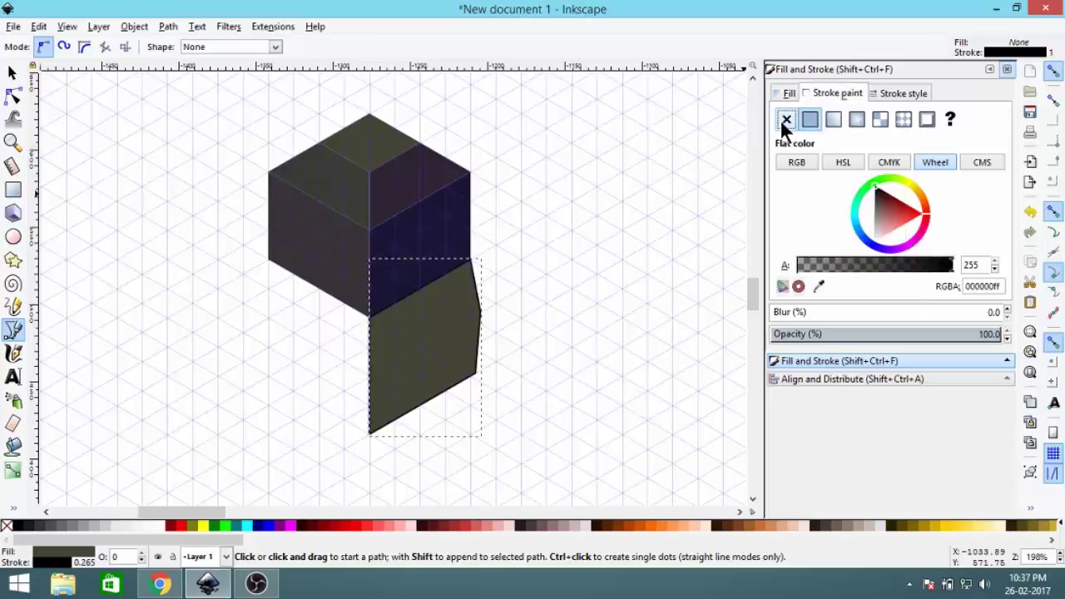
pyautogui.click(786, 119)
pyautogui.click(787, 93)
# Step: Try filling the right body face with the colour sampled from the 221111ff palette swatch
pyautogui.click(819, 287)
pyautogui.scroll(-2, 528, 280)
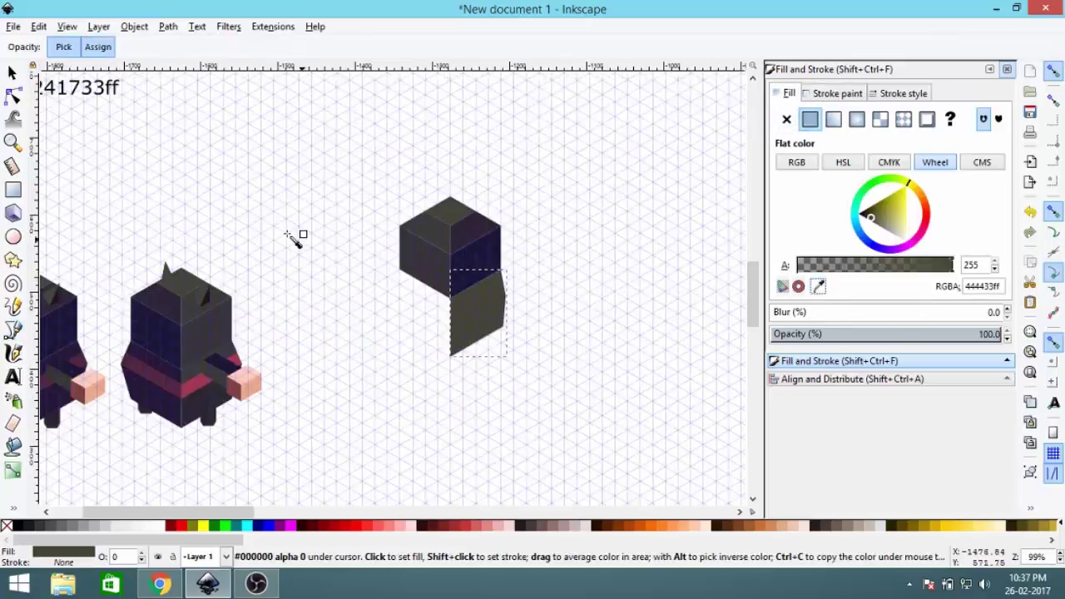
pyautogui.moveTo(159, 189); pyautogui.dragTo(378, 233)
pyautogui.scroll(-1, 377, 233)
pyautogui.click(268, 107)
pyautogui.press('b')
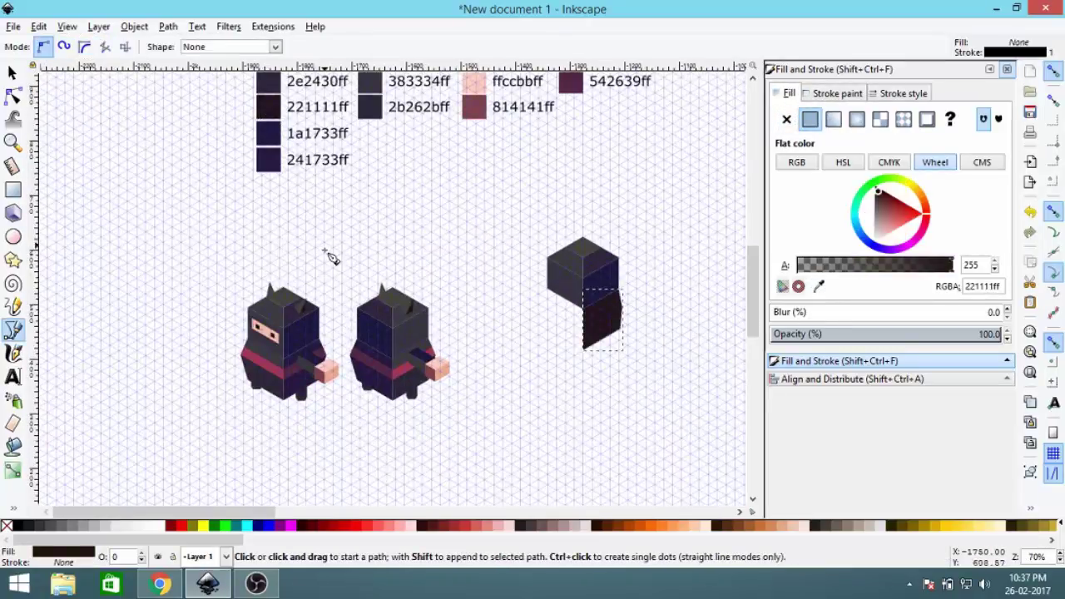
# Step: Fill the right body face with the colour sampled from the 241733ff palette swatch and compare it with the reference ninjas
pyautogui.click(819, 285)
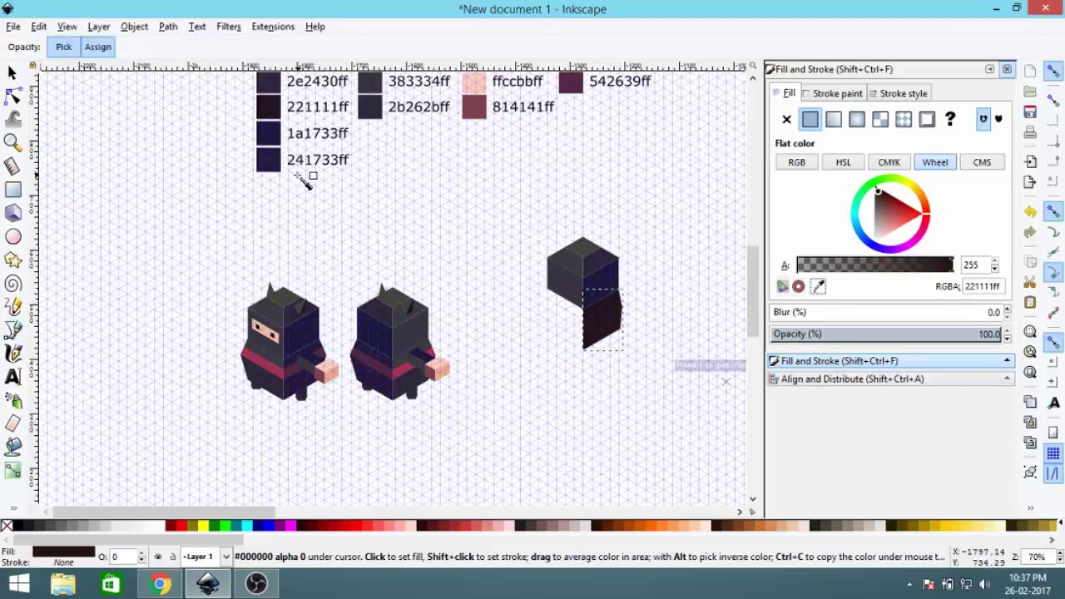
pyautogui.click(270, 162)
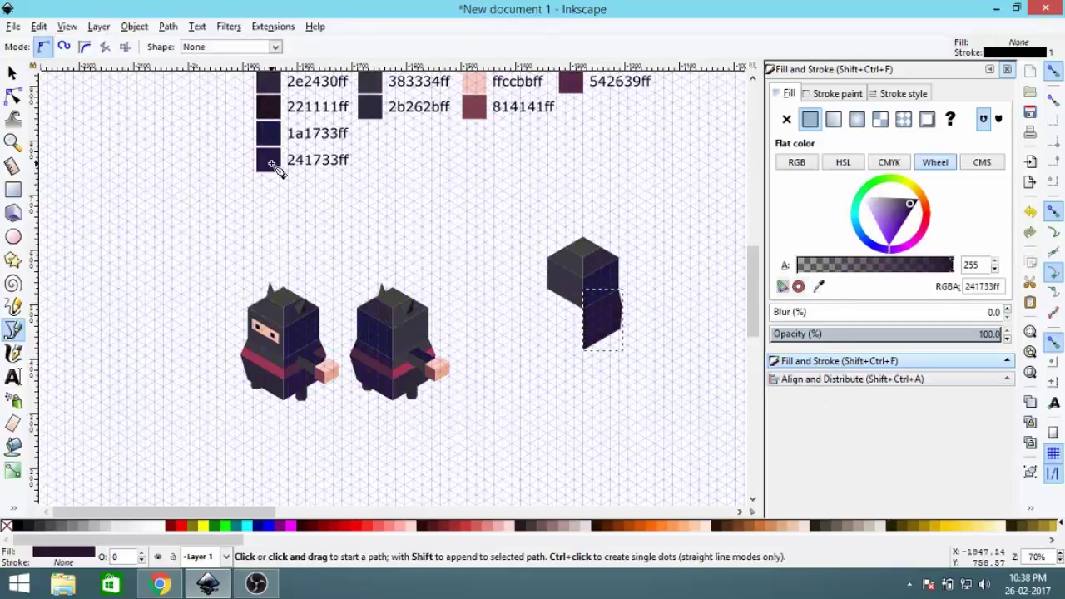
pyautogui.keyDown('ctrl'); pyautogui.scroll(3, 441, 395); pyautogui.keyUp('ctrl')
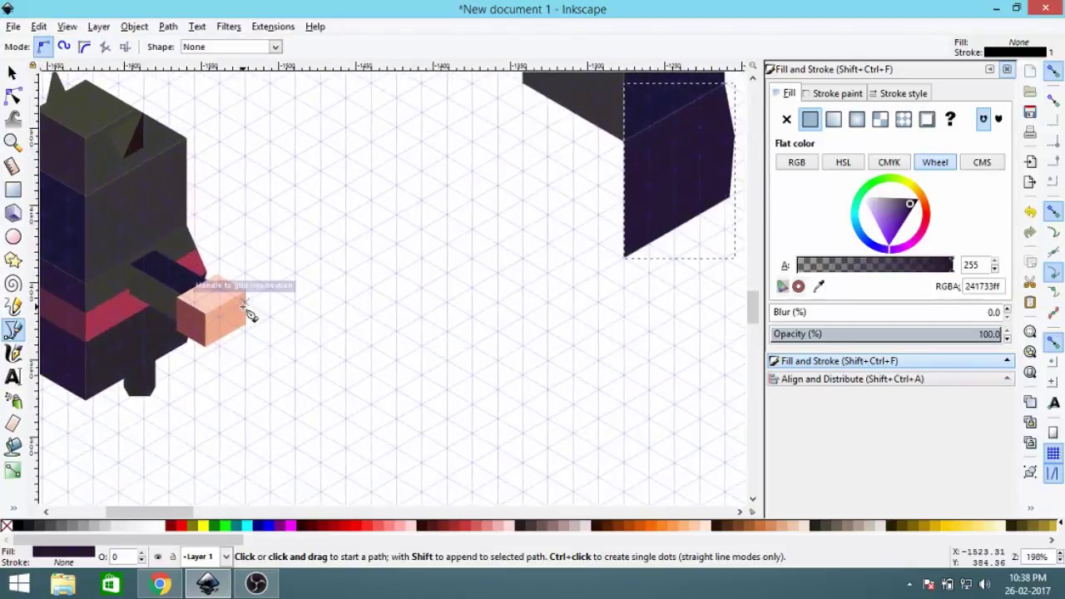
pyautogui.keyDown('ctrl'); pyautogui.scroll(-3, 409, 302); pyautogui.keyUp('ctrl')
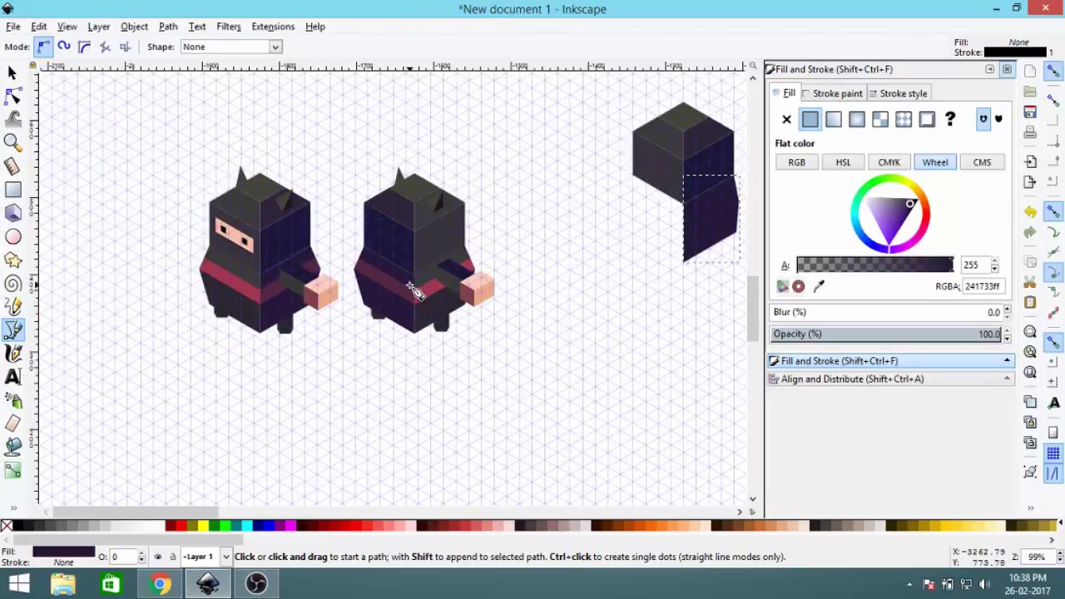
pyautogui.keyDown('ctrl'); pyautogui.scroll(1, 545, 301); pyautogui.keyUp('ctrl')
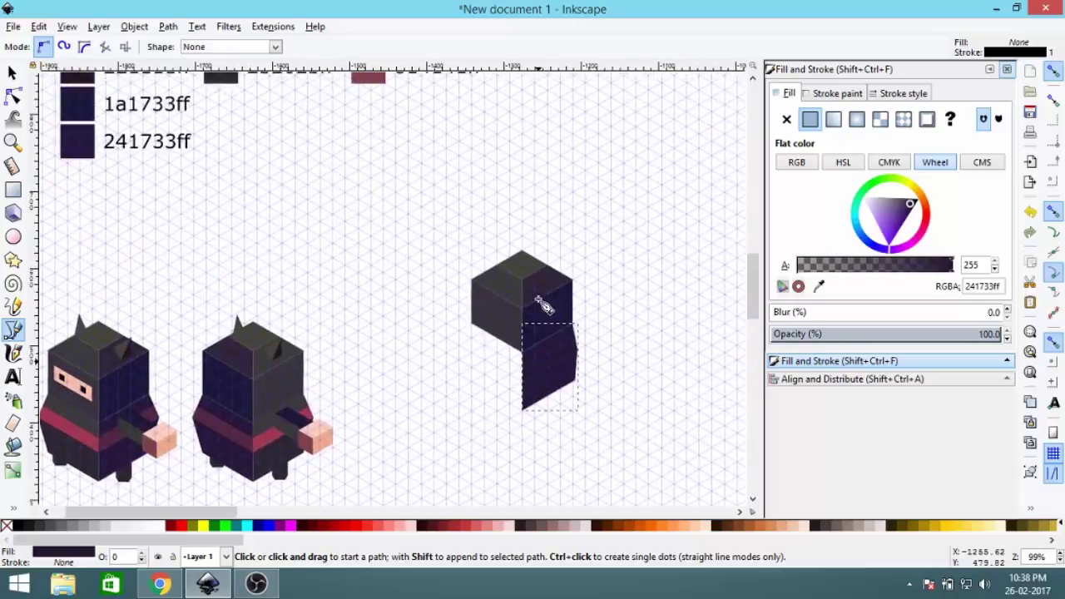
# Step: Duplicate the right body face in place
pyautogui.click(12, 73)
pyautogui.keyDown('ctrl'); pyautogui.scroll(2, 478, 219); pyautogui.keyUp('ctrl')
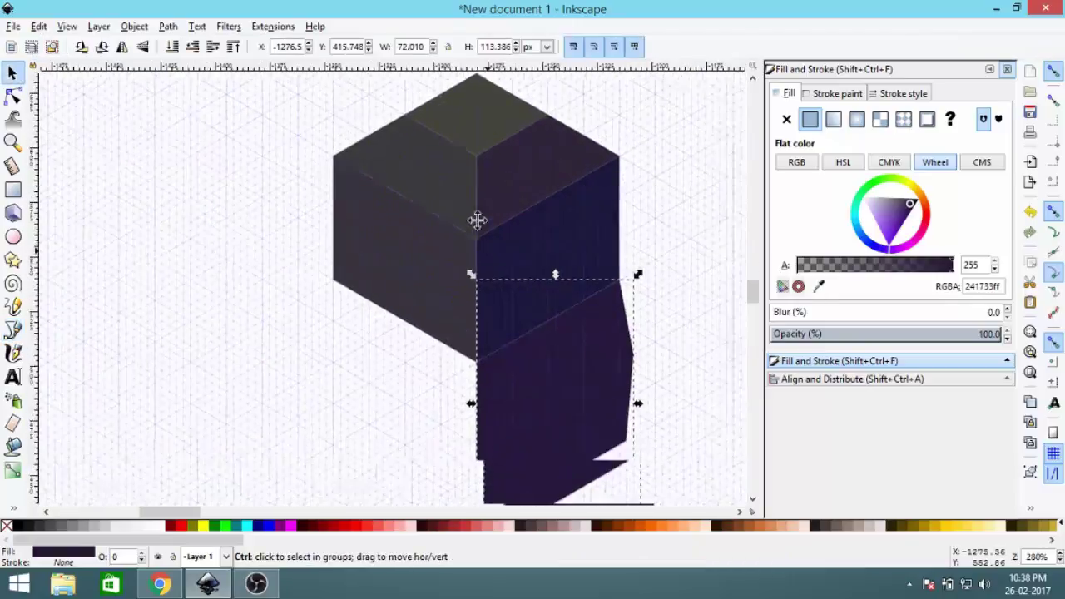
pyautogui.rightClick(541, 268)
pyautogui.click(550, 369)
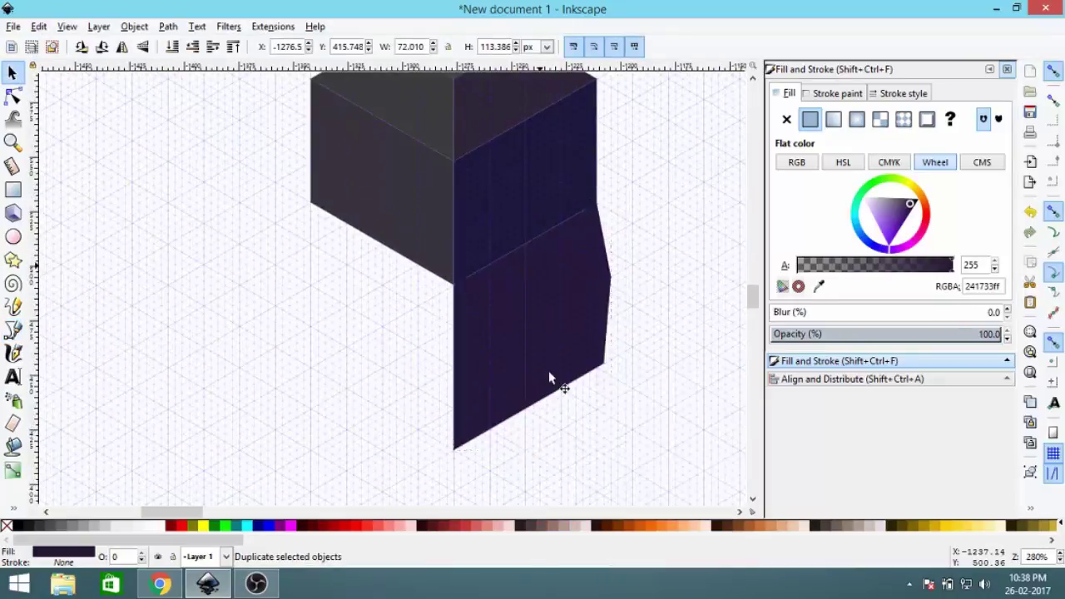
# Step: Flip the duplicated body face horizontally and move it out to the left of the original face
pyautogui.click(121, 47)
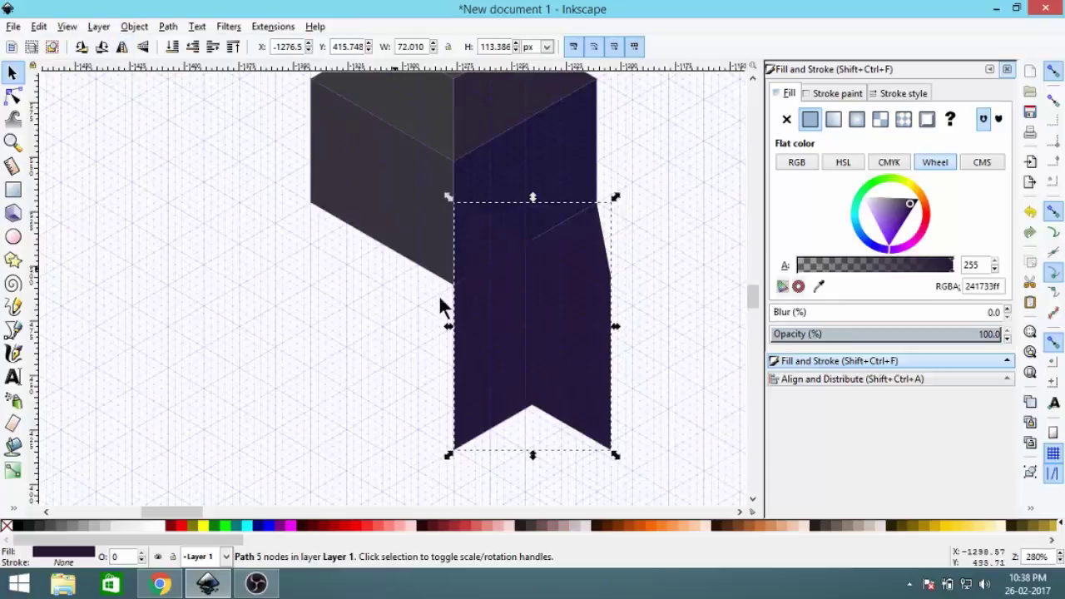
pyautogui.moveTo(454, 306); pyautogui.dragTo(241, 314)
pyautogui.press('n')
pyautogui.press('Escape')
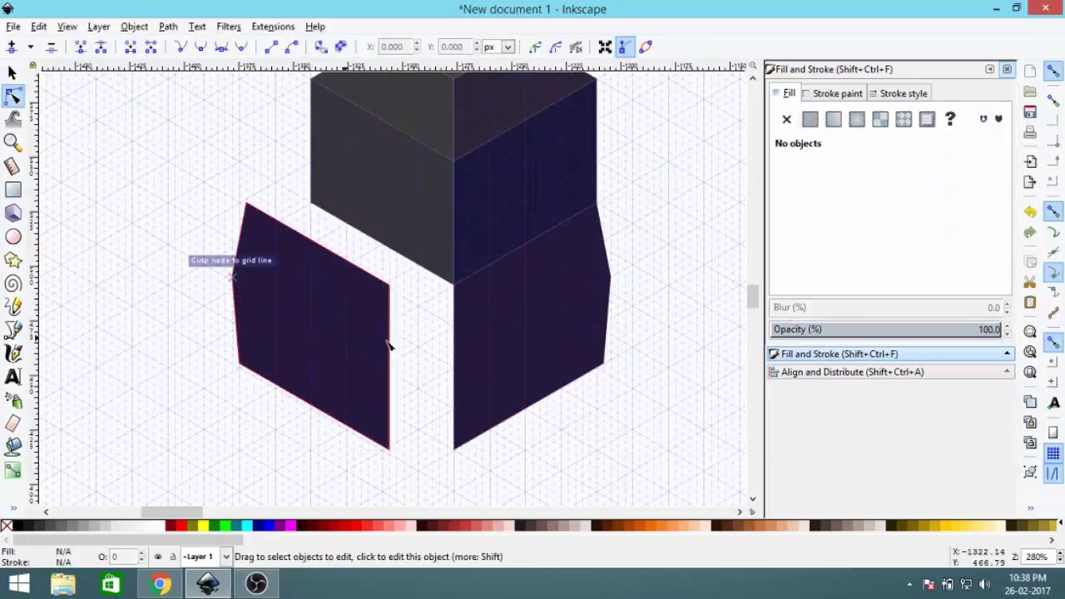
pyautogui.press('s')
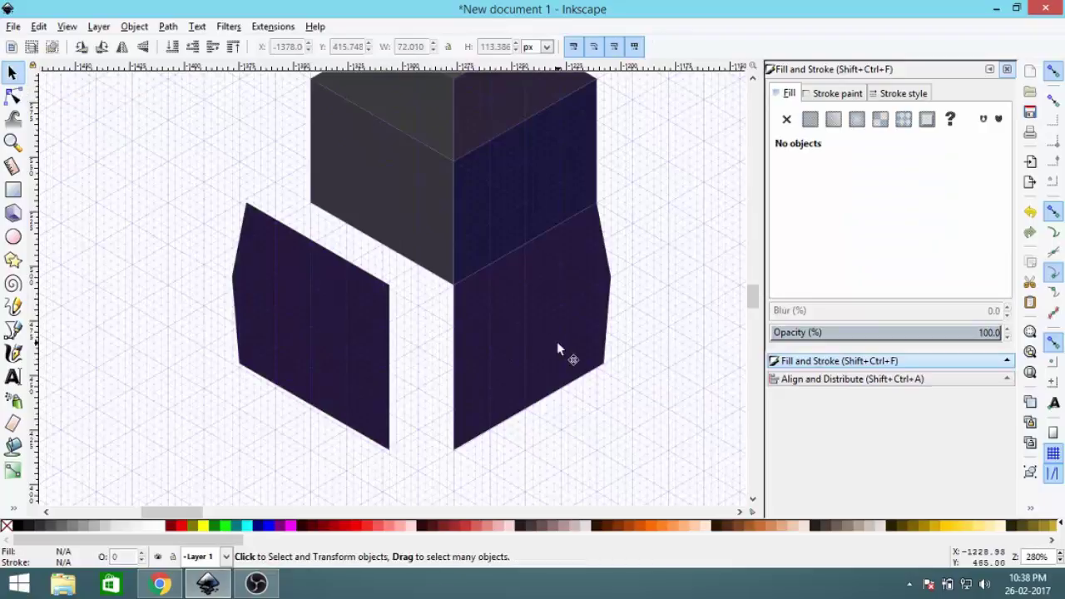
# Step: Align the mirrored body face's right edge to the left edge of the right body face
pyautogui.click(512, 321)
pyautogui.keyDown('shift'); pyautogui.click(324, 344); pyautogui.keyUp('shift')
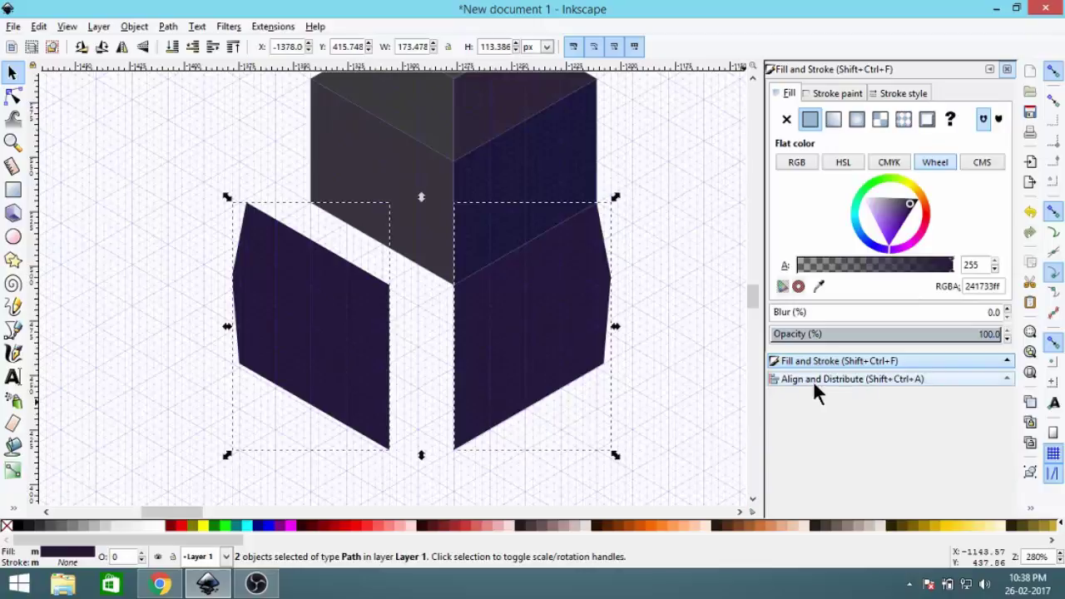
pyautogui.click(807, 378)
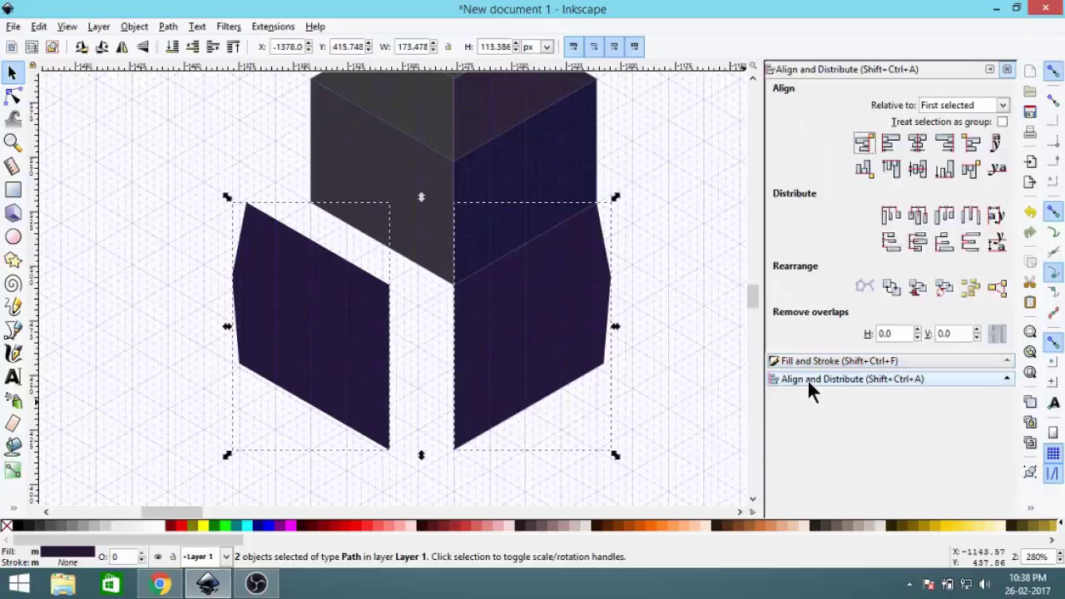
pyautogui.click(864, 144)
pyautogui.press('Escape')
# Step: Try filling the left body face with the colour sampled from the 221111ff palette swatch
pyautogui.scroll(-3, 574, 294)
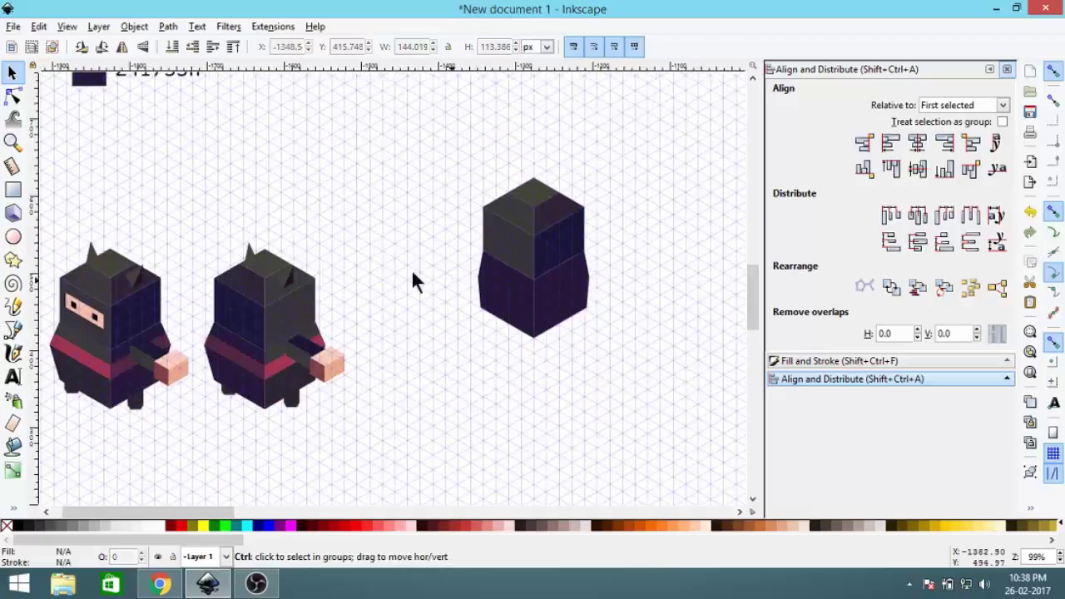
pyautogui.click(520, 292)
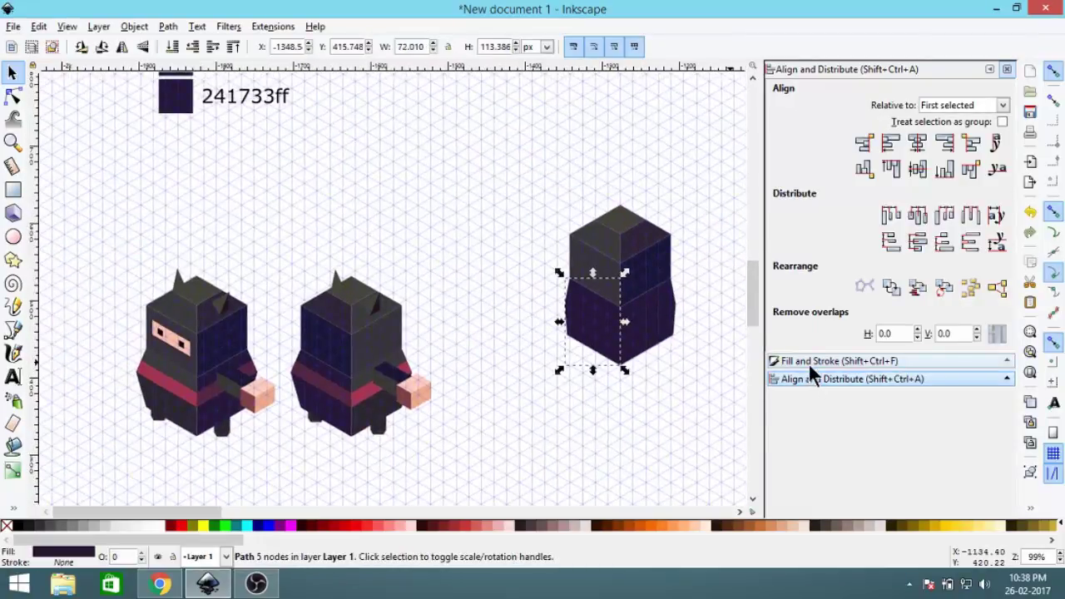
pyautogui.click(808, 361)
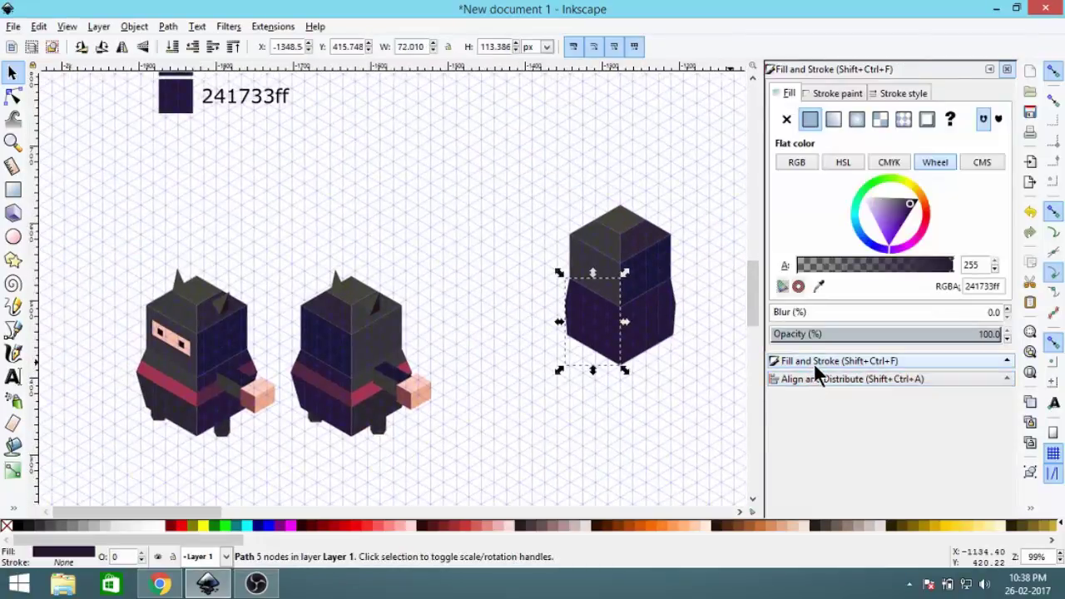
pyautogui.click(819, 286)
pyautogui.scroll(2, 376, 303)
pyautogui.scroll(1, 304, 187)
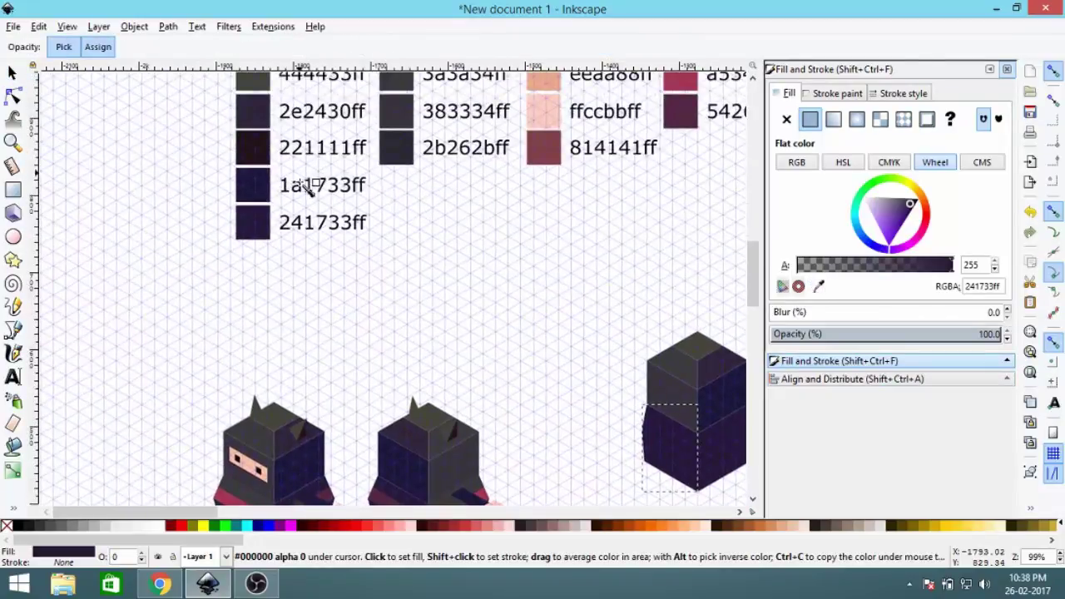
pyautogui.scroll(-1, 309, 214)
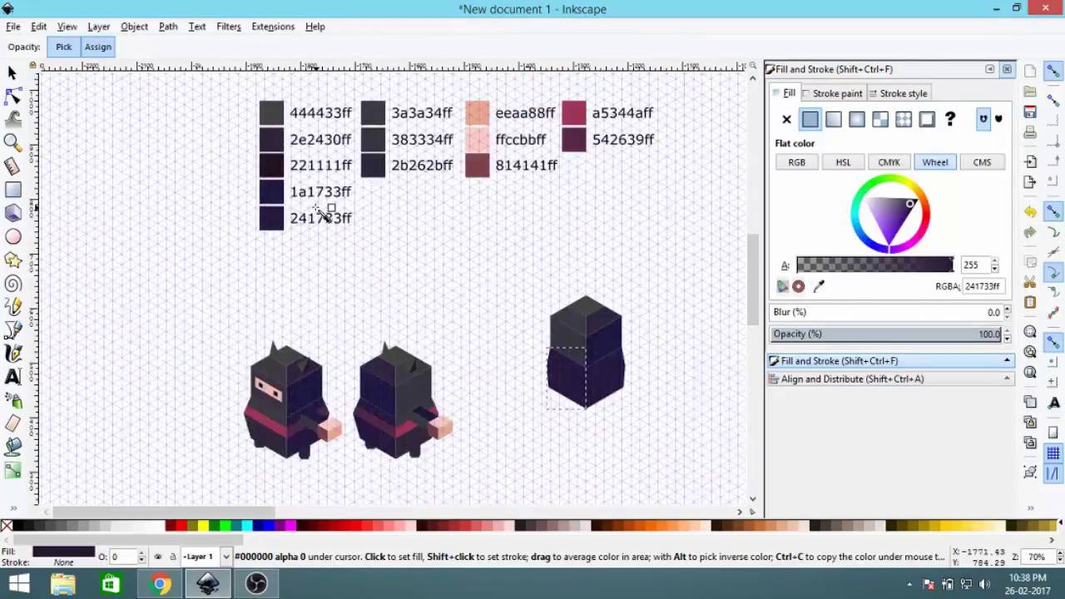
pyautogui.click(278, 175)
pyautogui.scroll(2, 332, 408)
pyautogui.scroll(1, 537, 242)
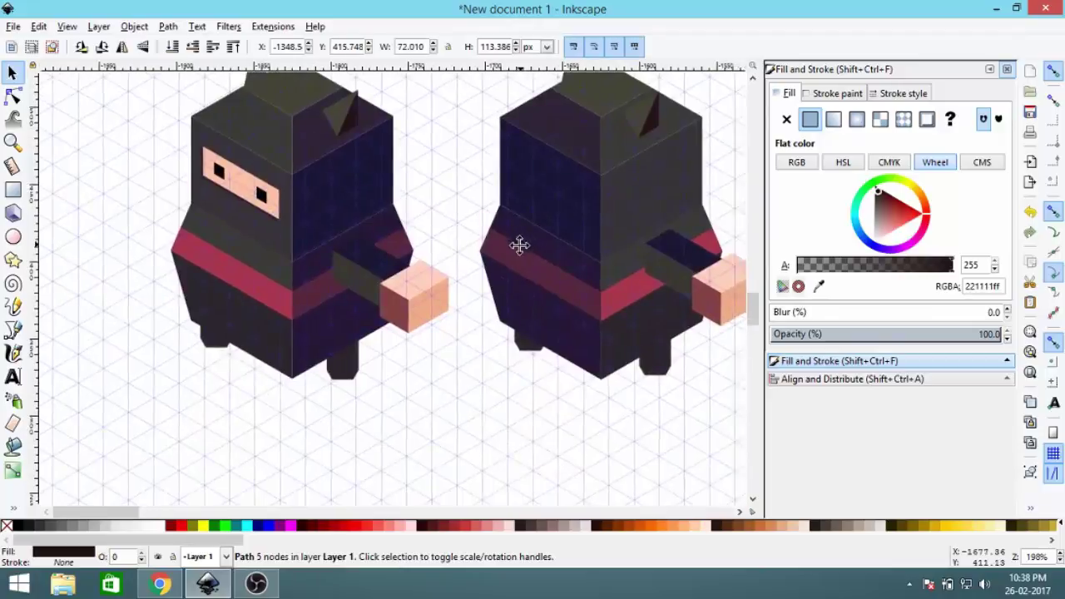
pyautogui.hscroll(8, 618, 251)
pyautogui.scroll(-2, 463, 292)
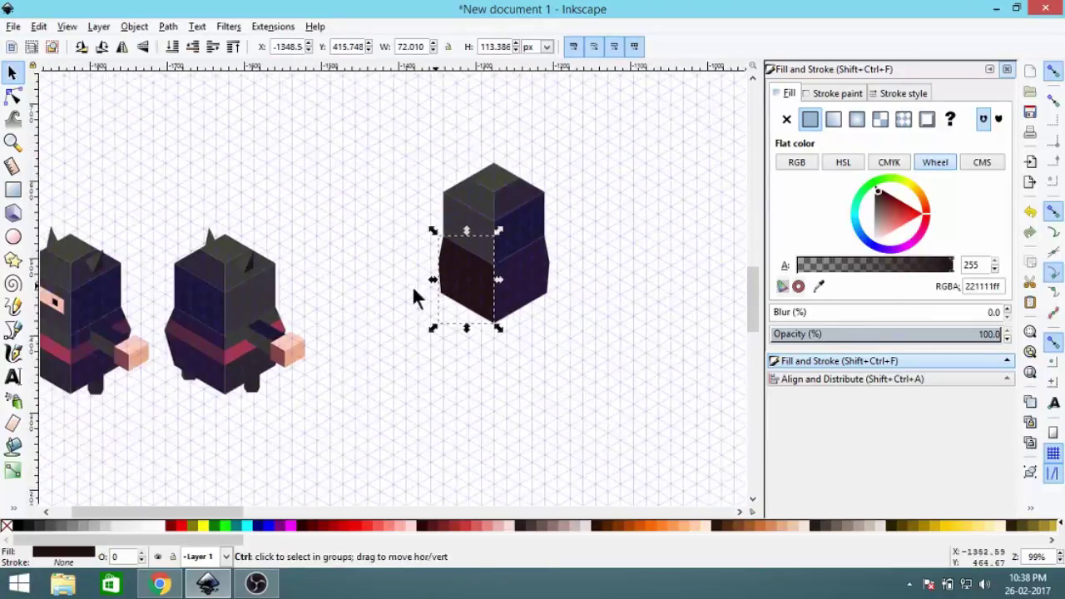
# Step: Fill the left body face with the colour sampled from the 2b262bff palette swatch and compare it with the reference ninjas
pyautogui.hscroll(-4, 454, 308)
pyautogui.click(819, 286)
pyautogui.scroll(4, 388, 238)
pyautogui.hscroll(-2, 352, 265)
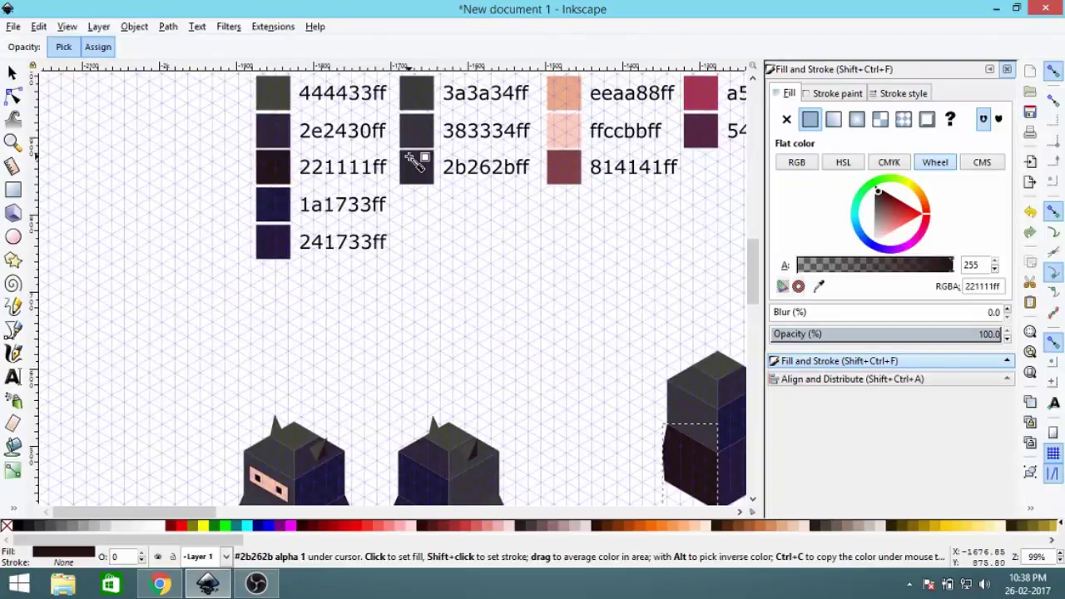
pyautogui.click(427, 172)
pyautogui.moveTo(519, 307); pyautogui.dragTo(359, 132)
pyautogui.scroll(1, 513, 304)
pyautogui.scroll(-1, 398, 185)
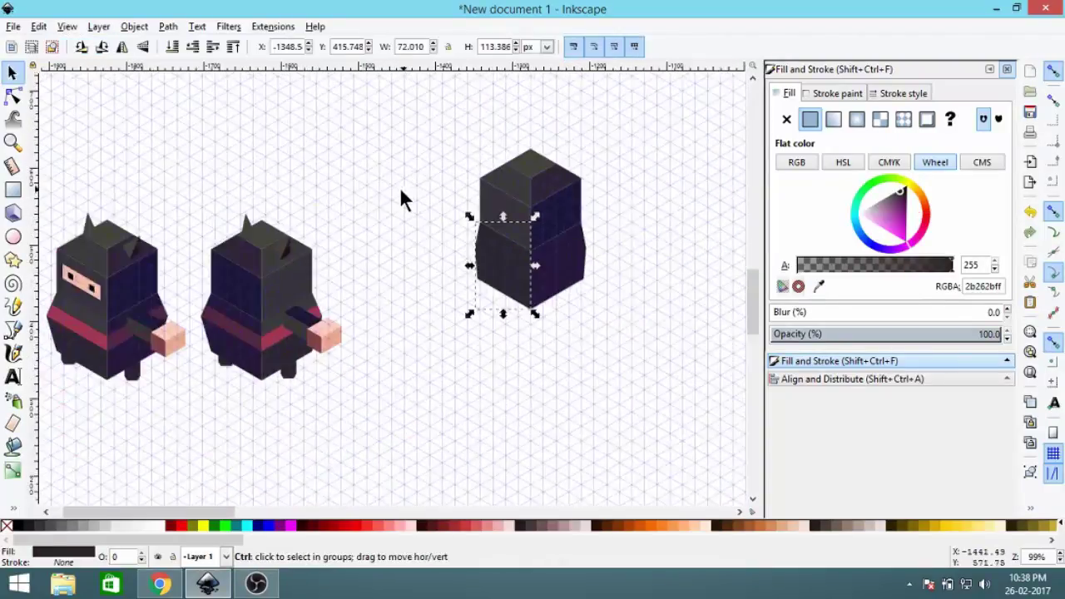
pyautogui.moveTo(306, 97); pyautogui.dragTo(349, 284)
pyautogui.scroll(1, 558, 326)
pyautogui.moveTo(575, 423); pyautogui.dragTo(546, 274)
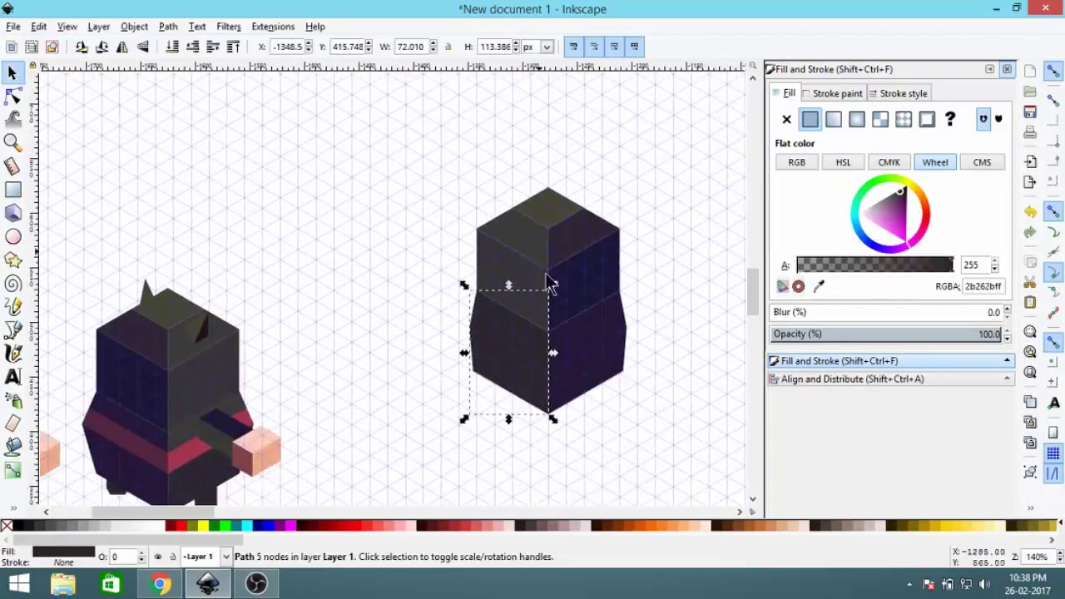
# Step: Draw a closed four-sided belt band across the right body face, snapped to the grid from the centre edge to the outer edge
pyautogui.scroll(4, 515, 330)
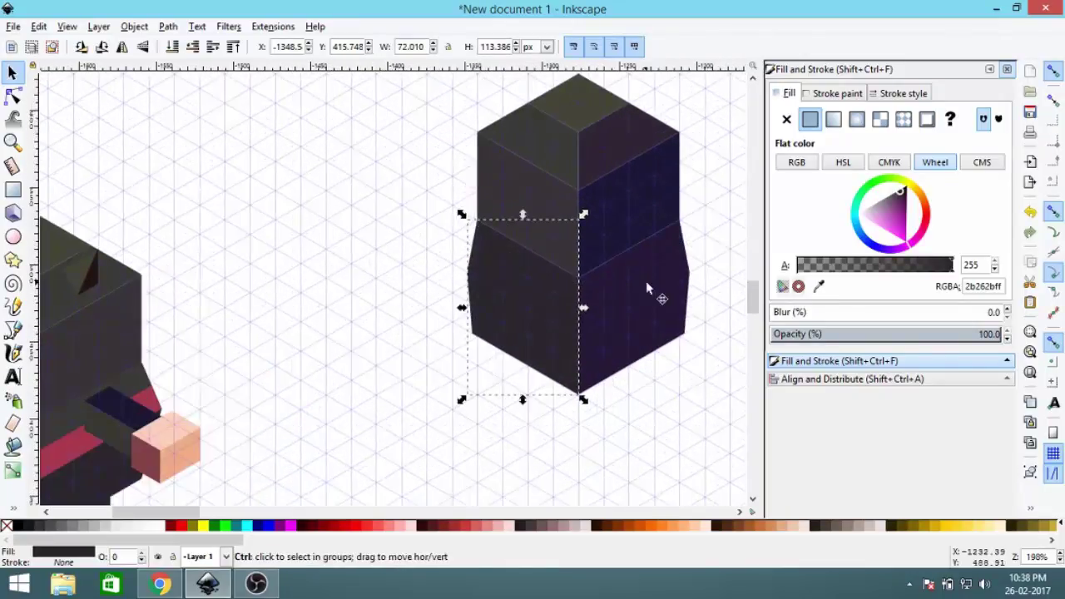
pyautogui.click(12, 332)
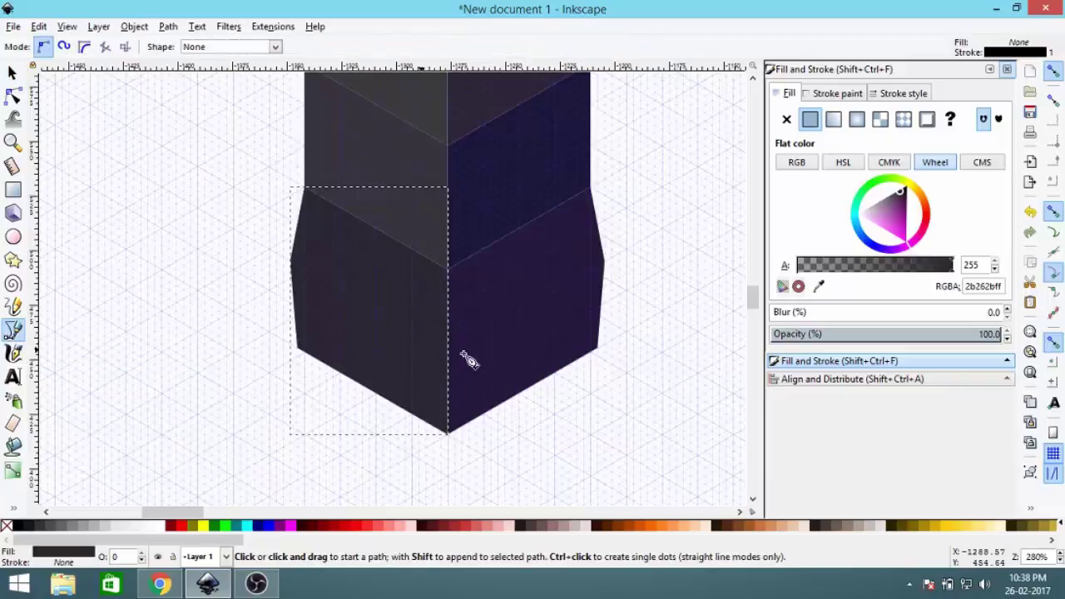
pyautogui.scroll(1, 466, 359)
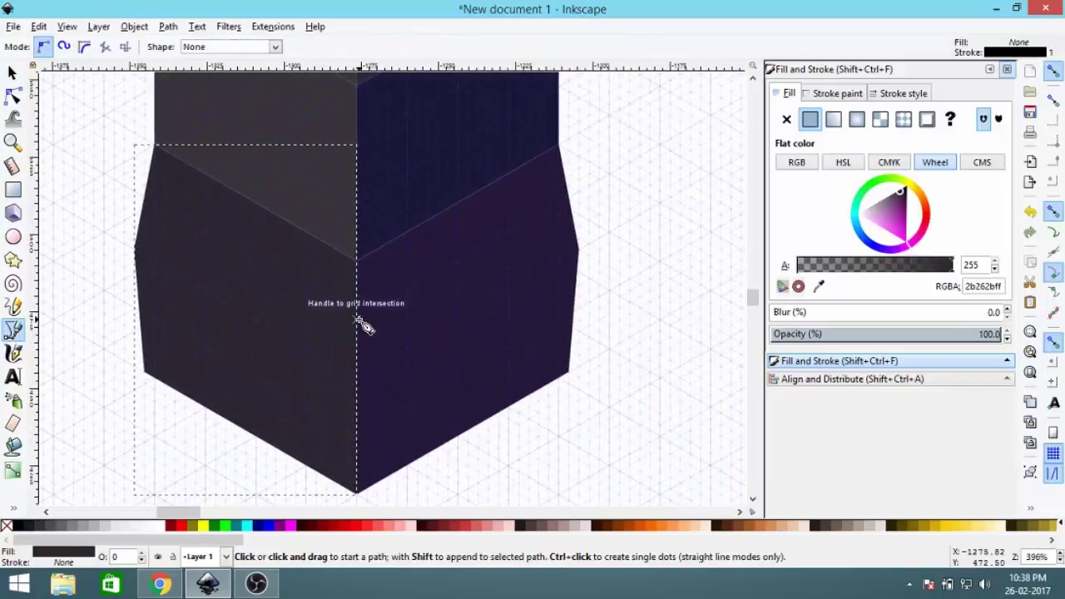
pyautogui.click(357, 320)
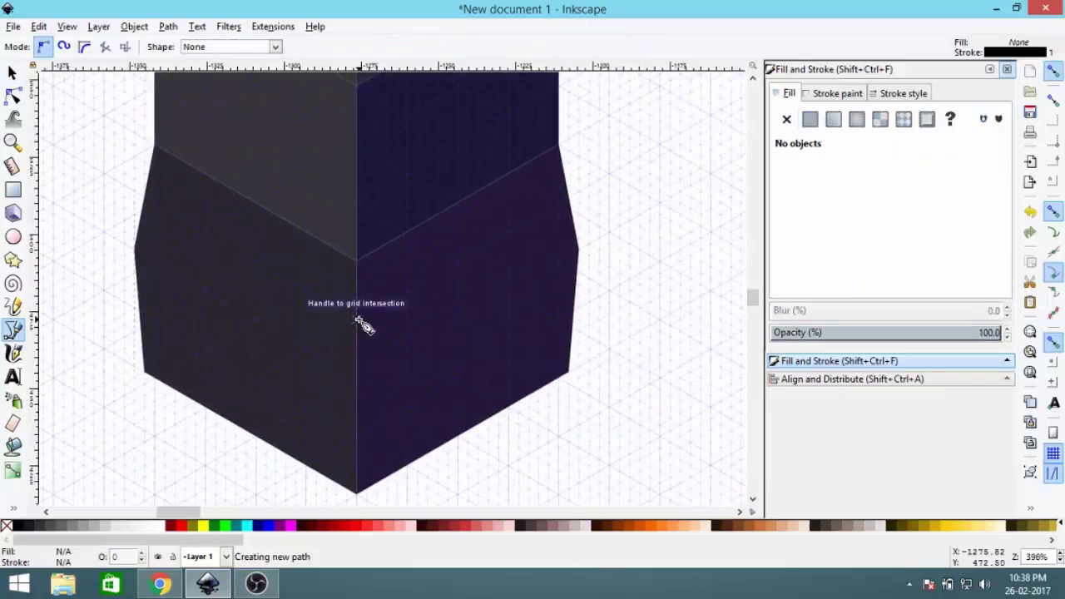
pyautogui.click(569, 199)
pyautogui.click(579, 250)
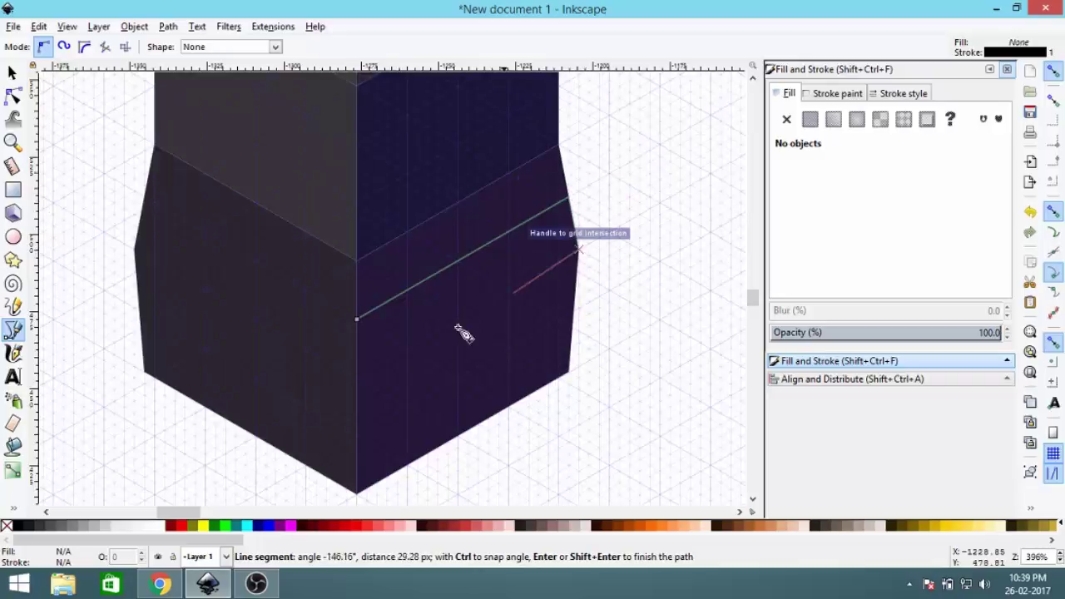
pyautogui.click(358, 377)
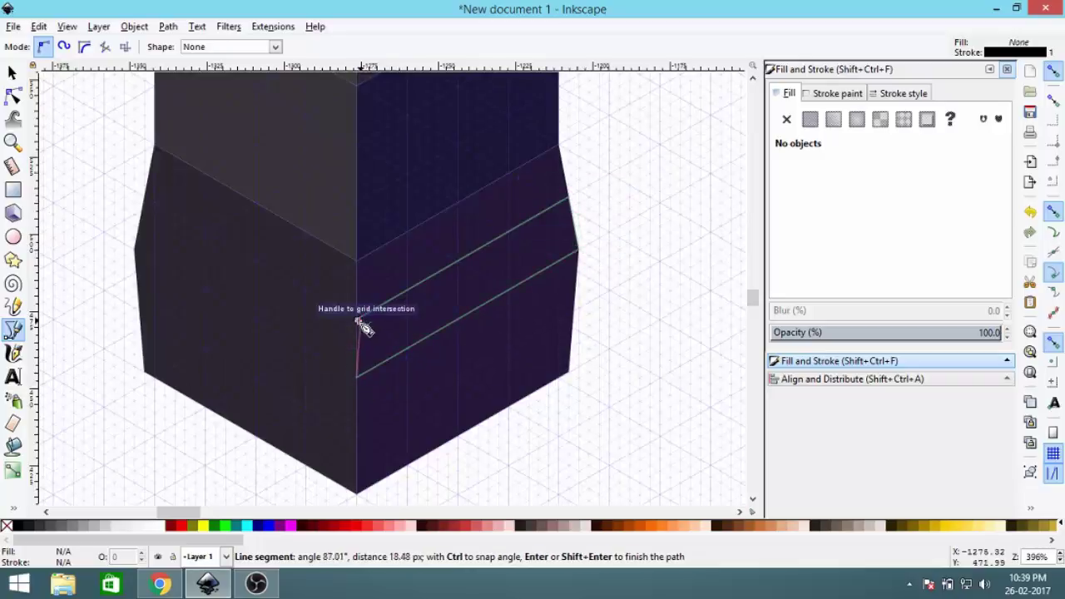
pyautogui.click(359, 319)
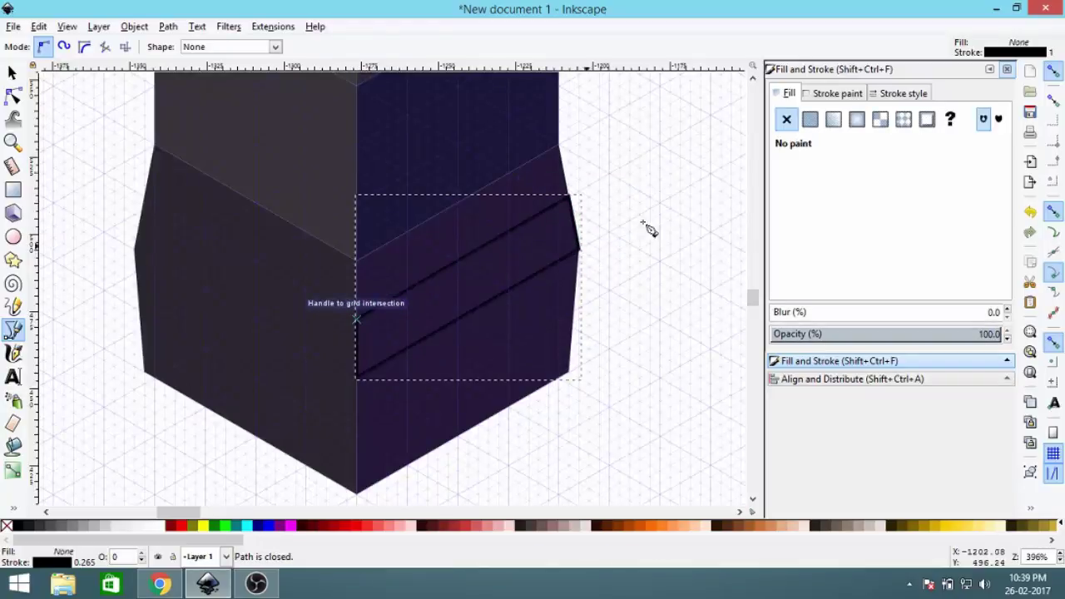
# Step: Give the right belt band a flat colour fill and remove its stroke
pyautogui.click(812, 118)
pyautogui.click(786, 119)
pyautogui.click(788, 93)
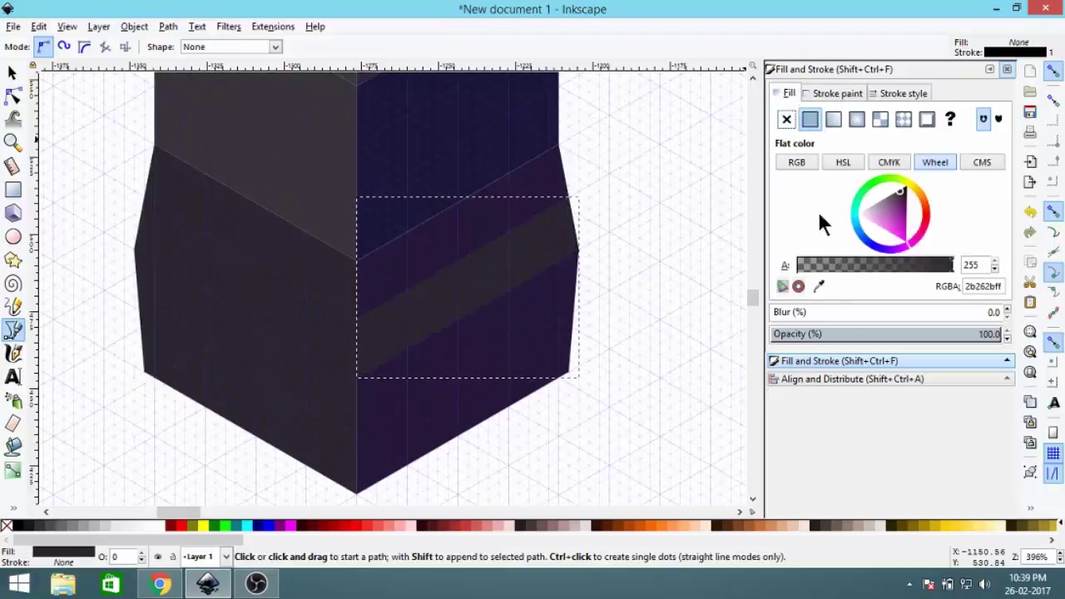
# Step: Fill the right belt band with the colour sampled from the 542639ff palette swatch
pyautogui.click(819, 286)
pyautogui.keyDown('ctrl'); pyautogui.scroll(-5, 491, 224); pyautogui.keyUp('ctrl')
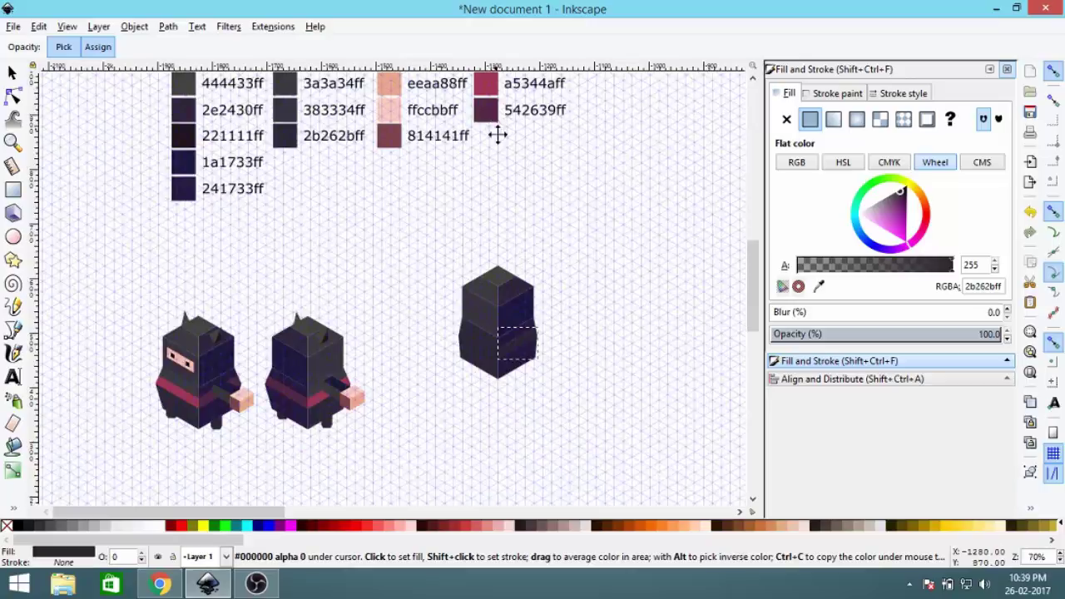
pyautogui.moveTo(498, 135); pyautogui.dragTo(510, 223)
pyautogui.click(502, 197)
pyautogui.keyDown('ctrl'); pyautogui.scroll(3, 506, 424); pyautogui.keyUp('ctrl')
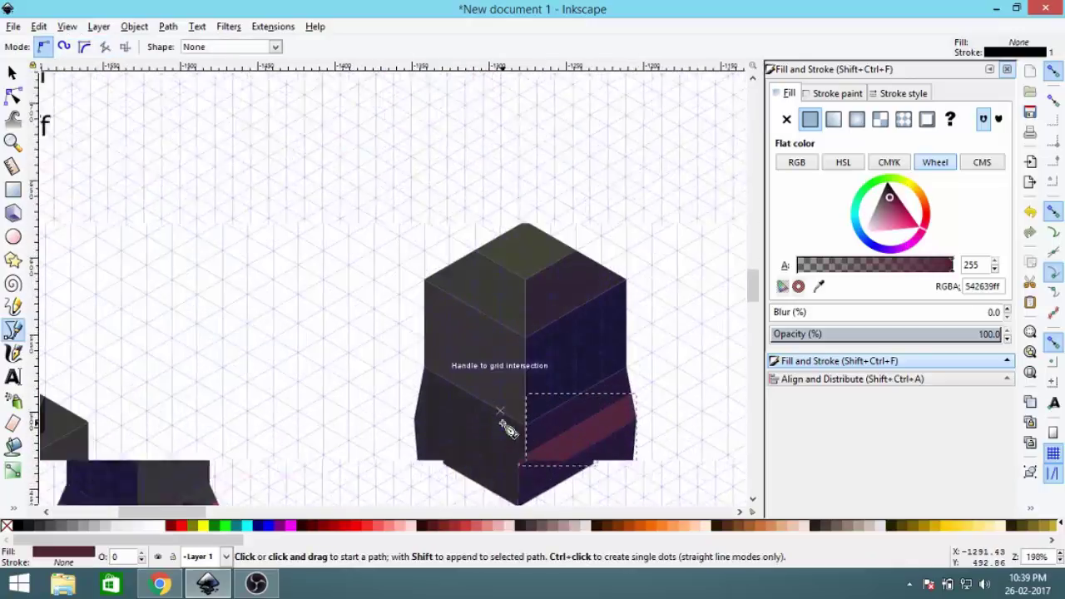
pyautogui.scroll(-4, 552, 290)
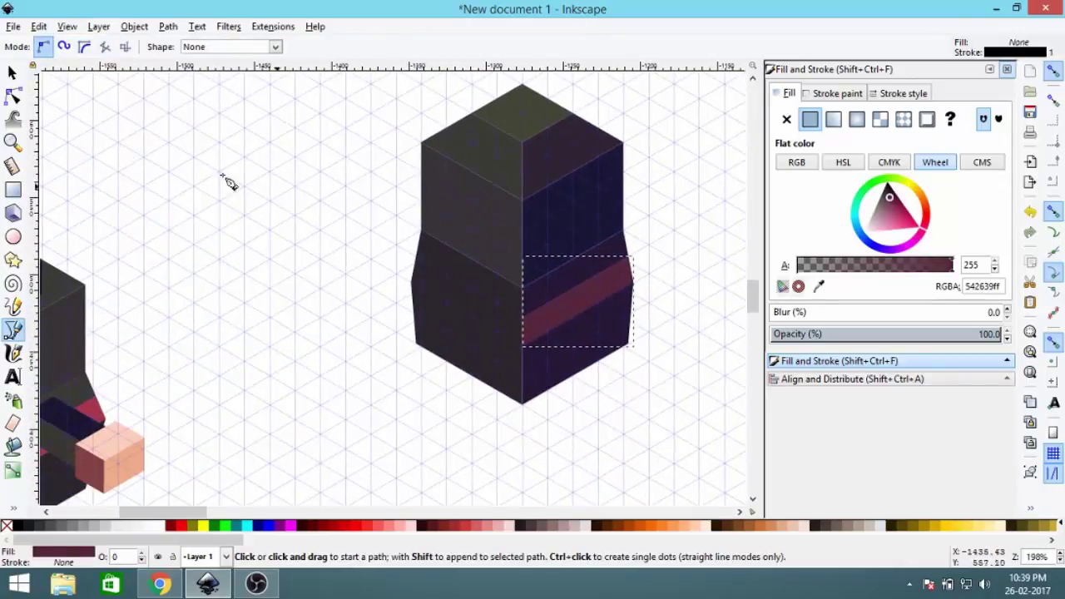
# Step: Duplicate the right belt band, flip the copy horizontally and move it onto the left body face
pyautogui.click(15, 76)
pyautogui.rightClick(560, 320)
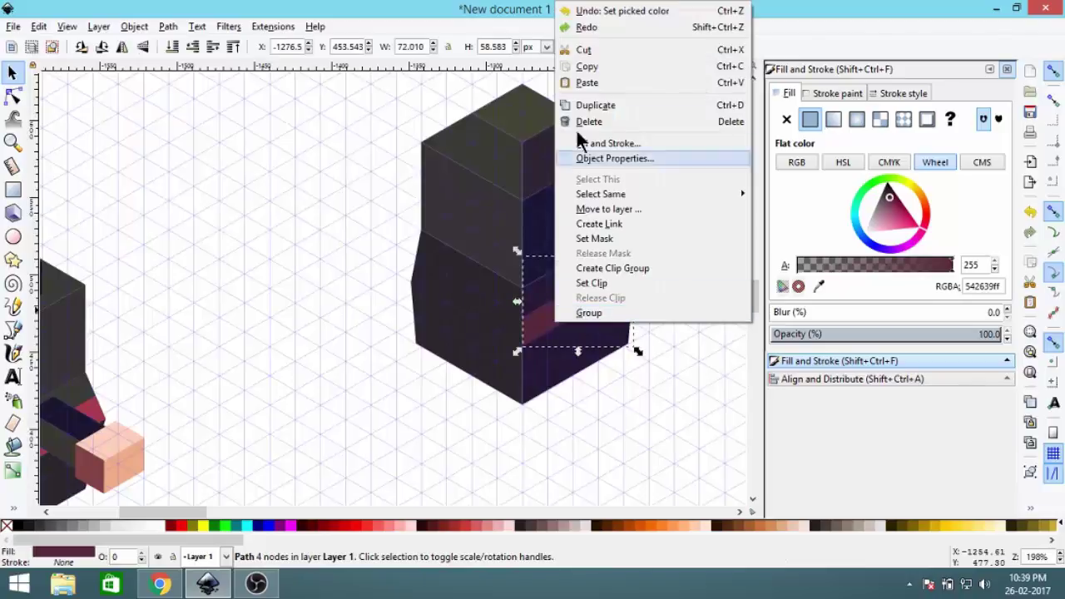
pyautogui.click(583, 104)
pyautogui.press('h')
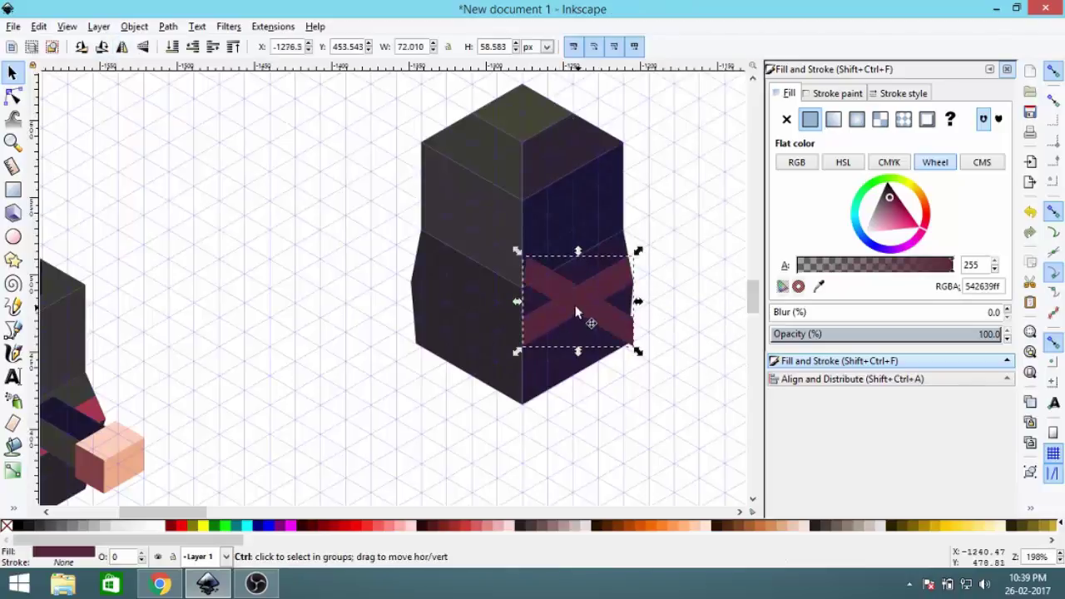
pyautogui.keyDown('ctrl'); pyautogui.moveTo(577, 309); pyautogui.dragTo(436, 310); pyautogui.keyUp('ctrl')
# Step: Align the mirrored belt band's right edge to the left edge of the right belt band
pyautogui.click(546, 311)
pyautogui.keyDown('shift'); pyautogui.click(455, 310); pyautogui.keyUp('shift')
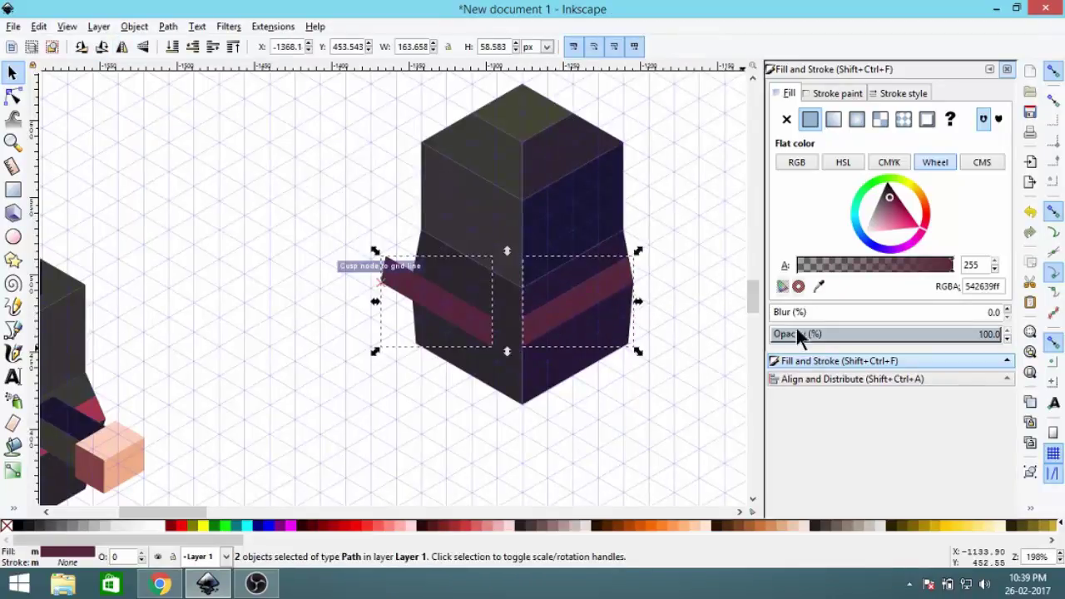
pyautogui.click(806, 378)
pyautogui.click(863, 144)
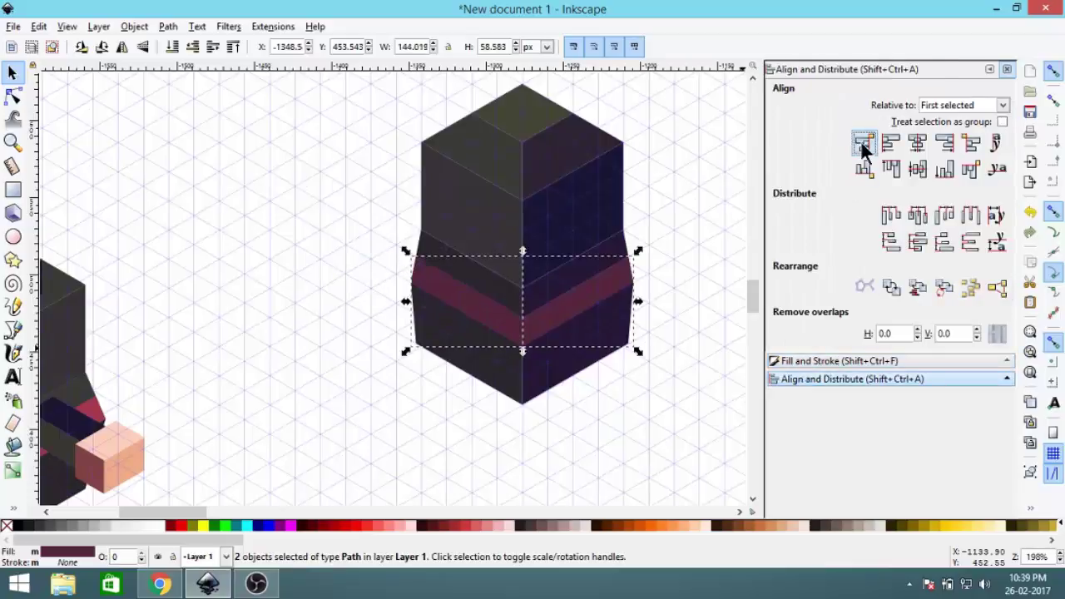
pyautogui.click(698, 167)
# Step: Fill the left belt band with the colour sampled from the a5344aff palette swatch and deselect it
pyautogui.click(503, 316)
pyautogui.click(809, 360)
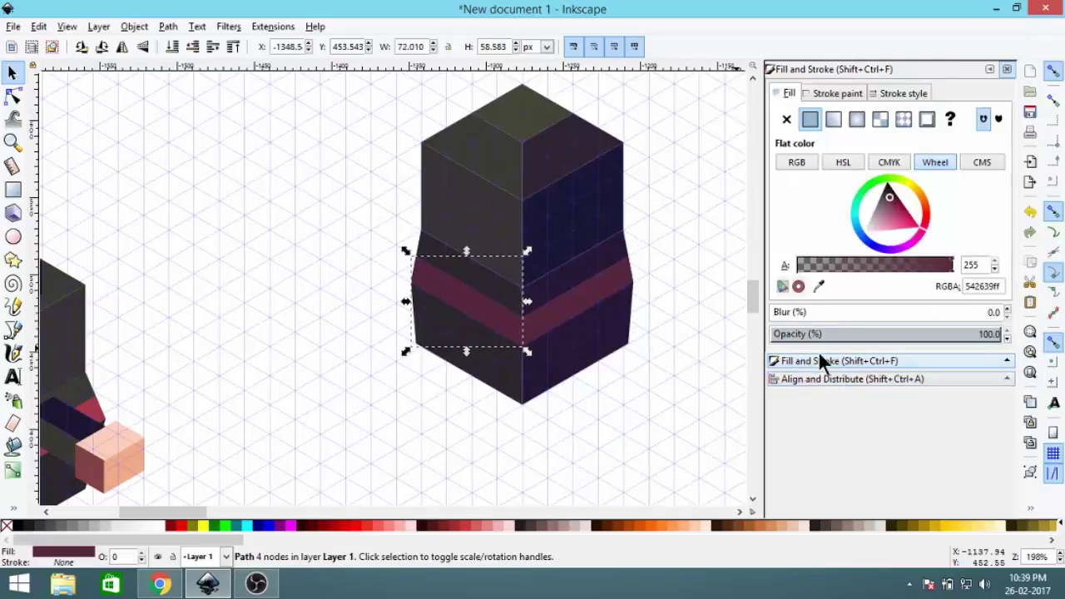
pyautogui.click(818, 286)
pyautogui.scroll(-2, 487, 264)
pyautogui.moveTo(488, 139); pyautogui.dragTo(548, 389)
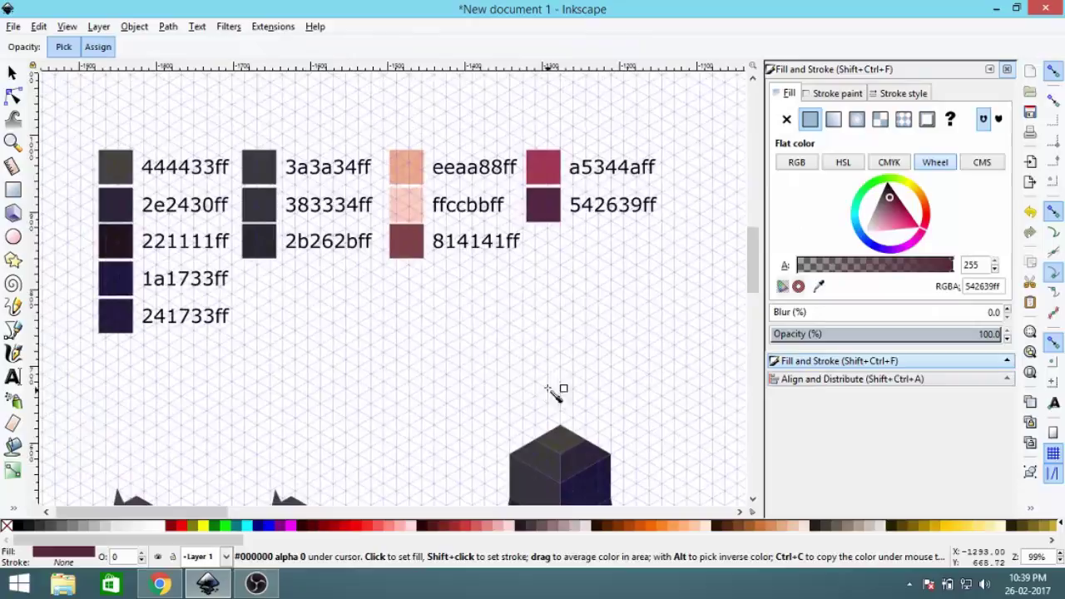
pyautogui.click(545, 169)
pyautogui.moveTo(611, 404); pyautogui.dragTo(595, 250)
pyautogui.click(609, 251)
pyautogui.moveTo(597, 382); pyautogui.dragTo(616, 251)
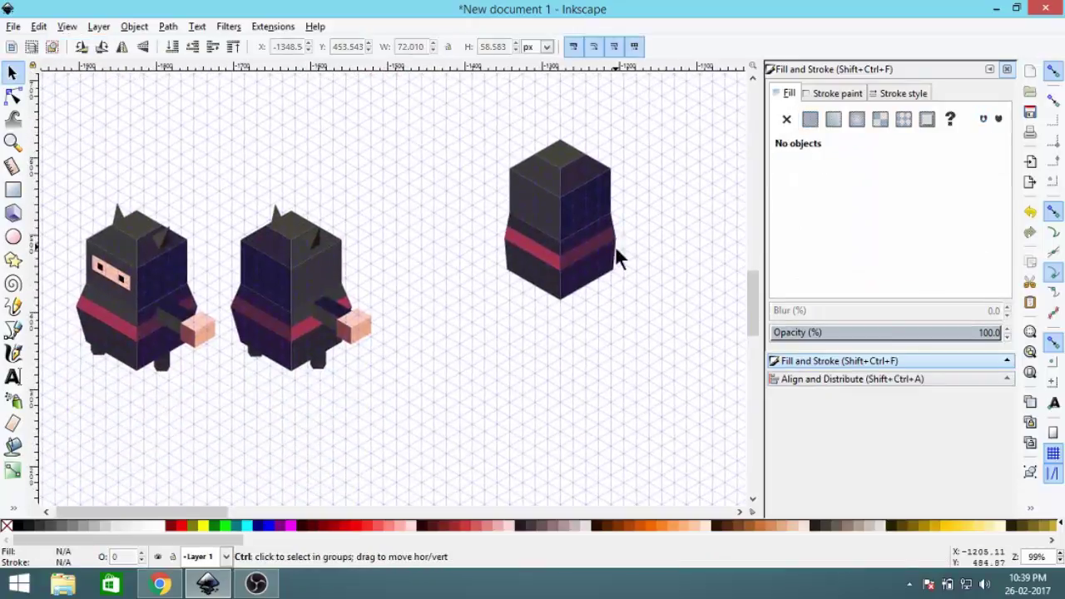
pyautogui.scroll(1, 549, 242)
pyautogui.scroll(3, 550, 250)
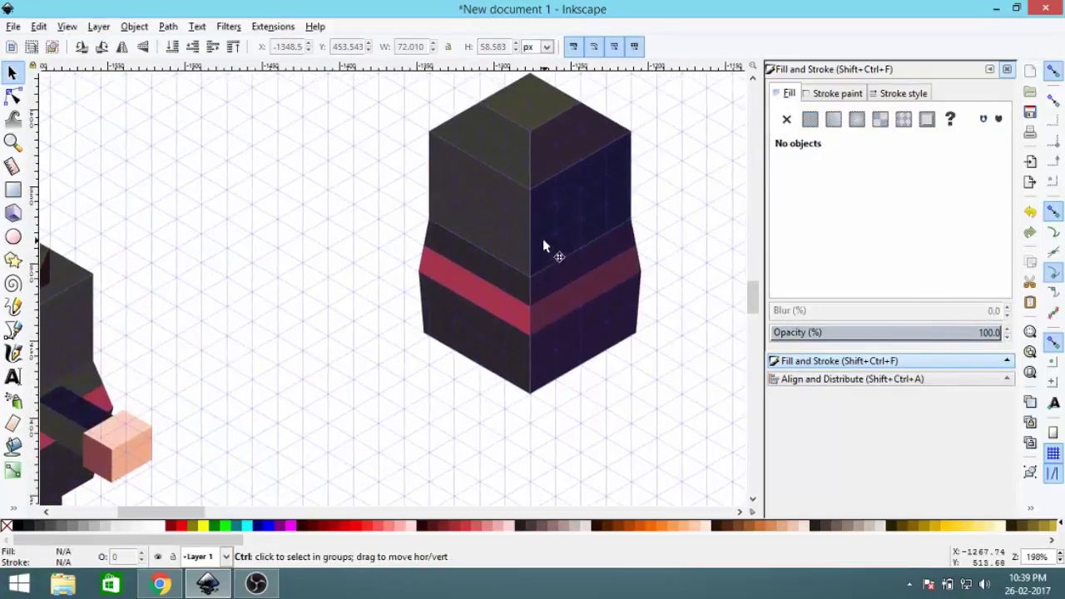
pyautogui.scroll(-4, 547, 242)
pyautogui.scroll(3, 533, 242)
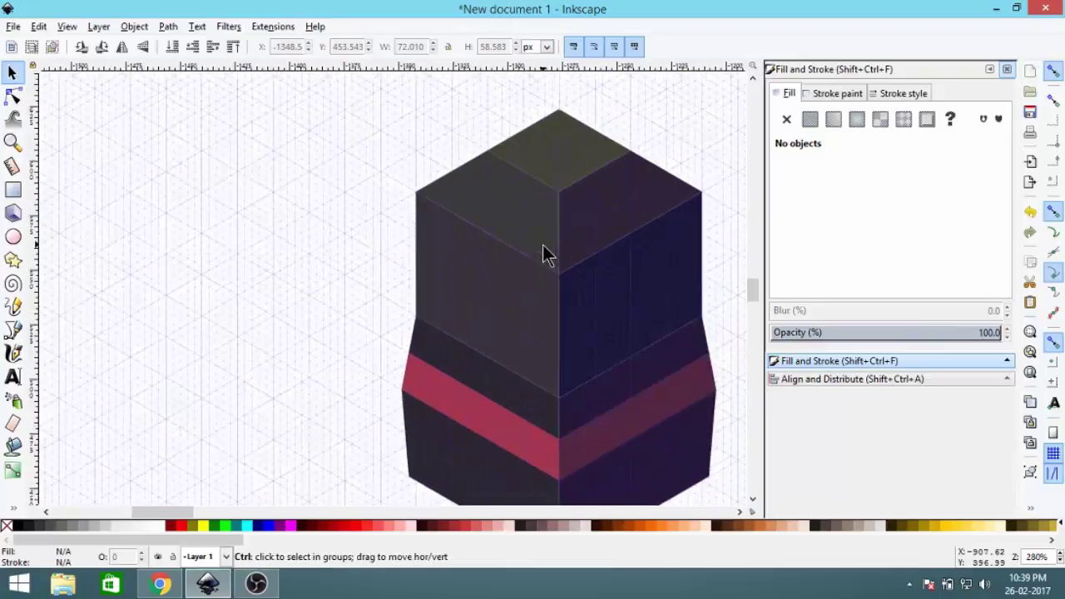
# Step: Draw a closed parallelogram about 49 px wide and 47 px high on the grid beside the new ninja's head, with its long edges sloping down-right
pyautogui.click(12, 330)
pyautogui.moveTo(262, 260); pyautogui.dragTo(388, 280)
pyautogui.moveTo(277, 339); pyautogui.dragTo(588, 205)
pyautogui.scroll(-1, 345, 317)
pyautogui.moveTo(123, 377); pyautogui.dragTo(160, 380)
pyautogui.scroll(1, 474, 228)
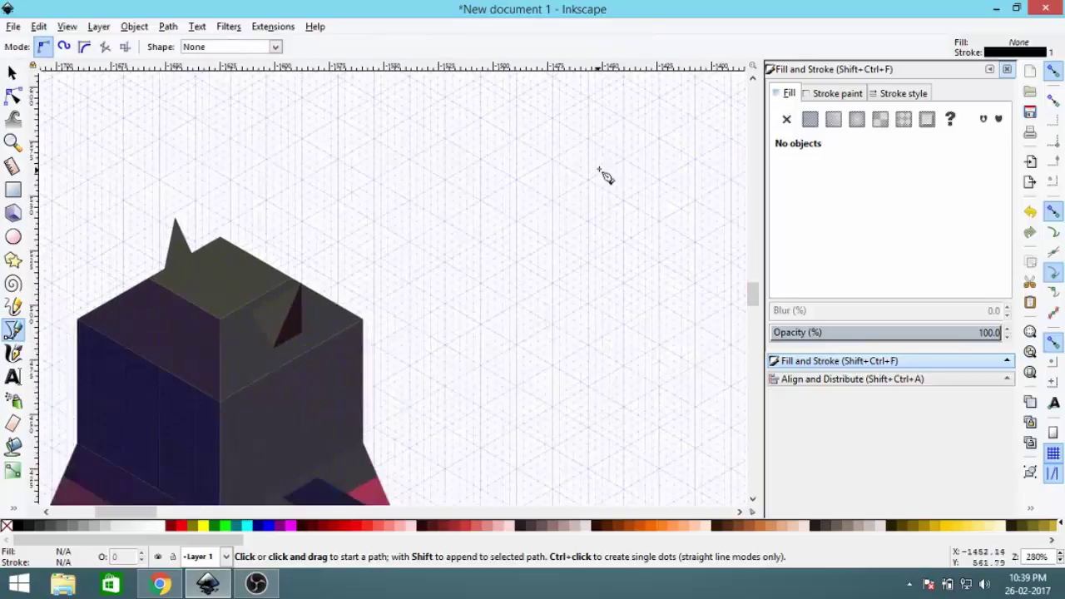
pyautogui.moveTo(716, 188); pyautogui.dragTo(463, 248)
pyautogui.scroll(1, 329, 204)
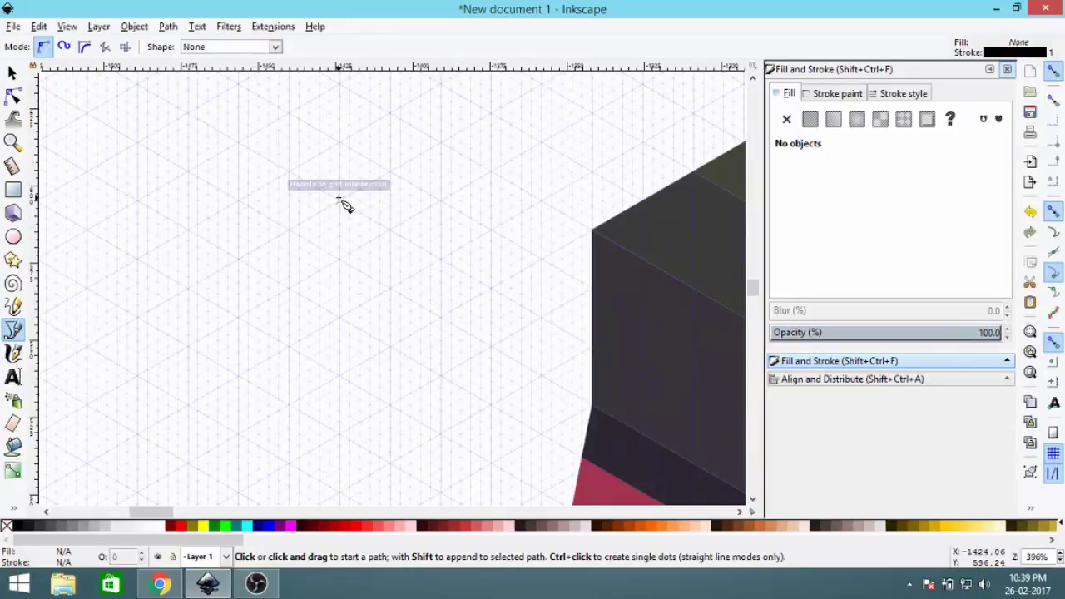
pyautogui.click(340, 202)
pyautogui.click(491, 288)
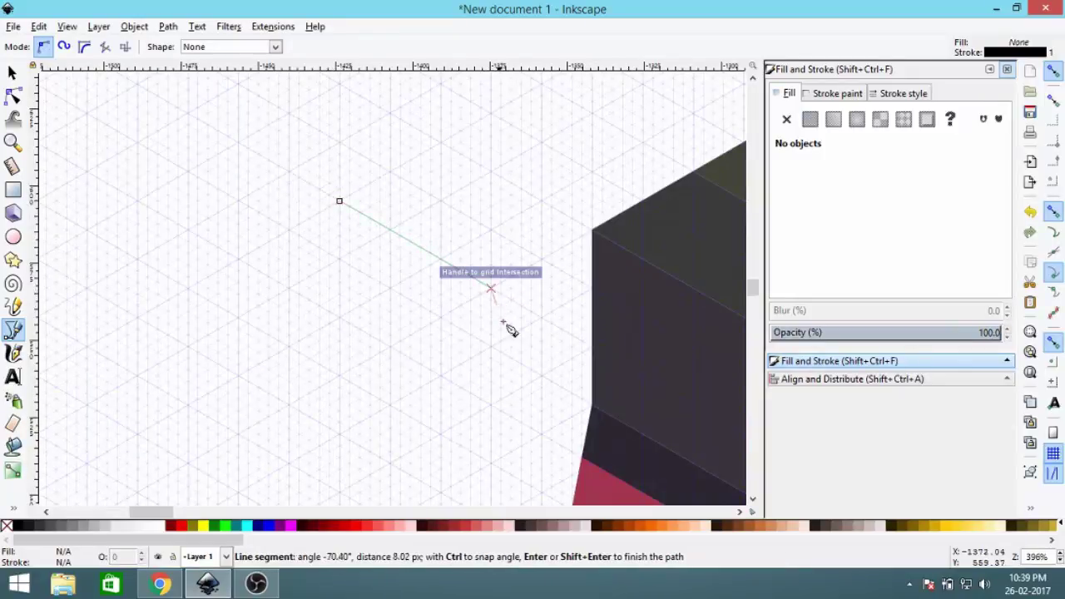
pyautogui.click(491, 346)
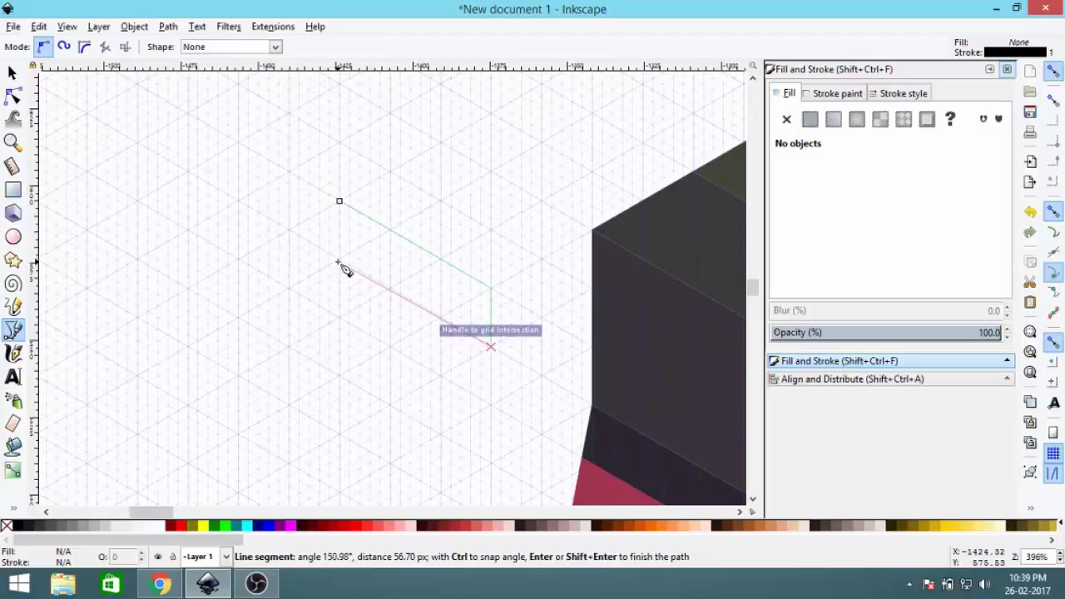
pyautogui.click(341, 260)
pyautogui.click(340, 201)
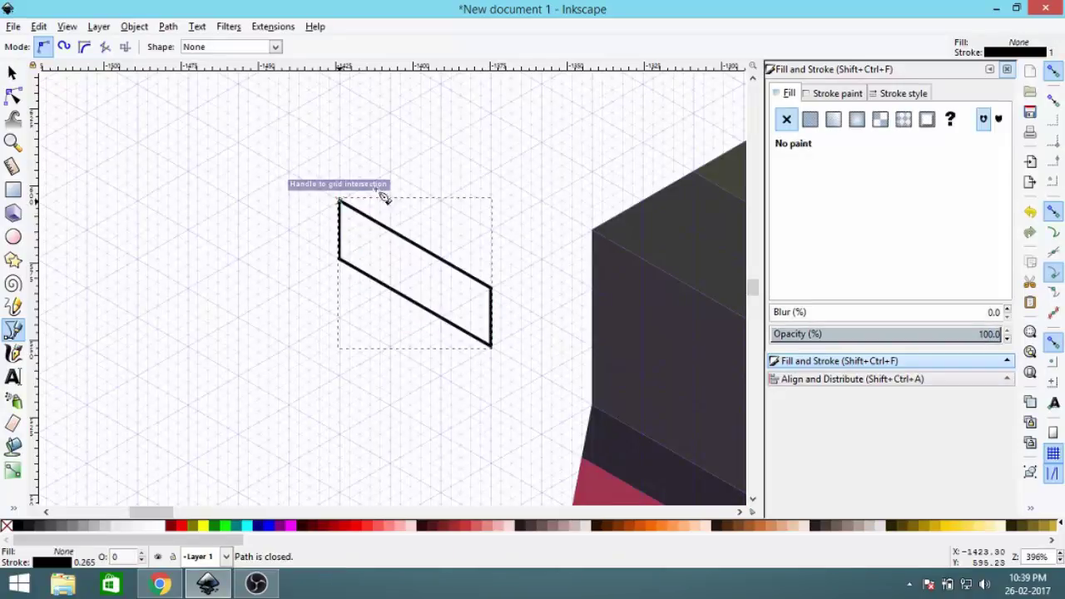
# Step: Give the new parallelogram a flat fill and remove its stroke paint
pyautogui.click(810, 118)
pyautogui.click(836, 92)
pyautogui.click(785, 121)
pyautogui.click(789, 93)
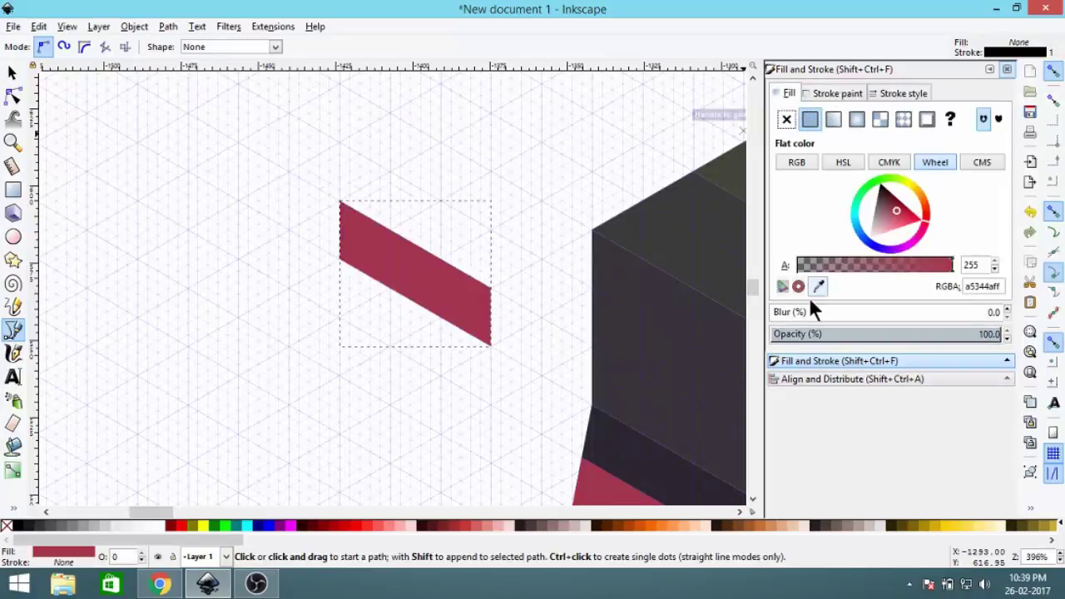
# Step: Fill the parallelogram with the skin colour sampled from the ffccbbff palette swatch
pyautogui.click(820, 286)
pyautogui.scroll(-4, 527, 224)
pyautogui.moveTo(458, 89); pyautogui.dragTo(449, 293)
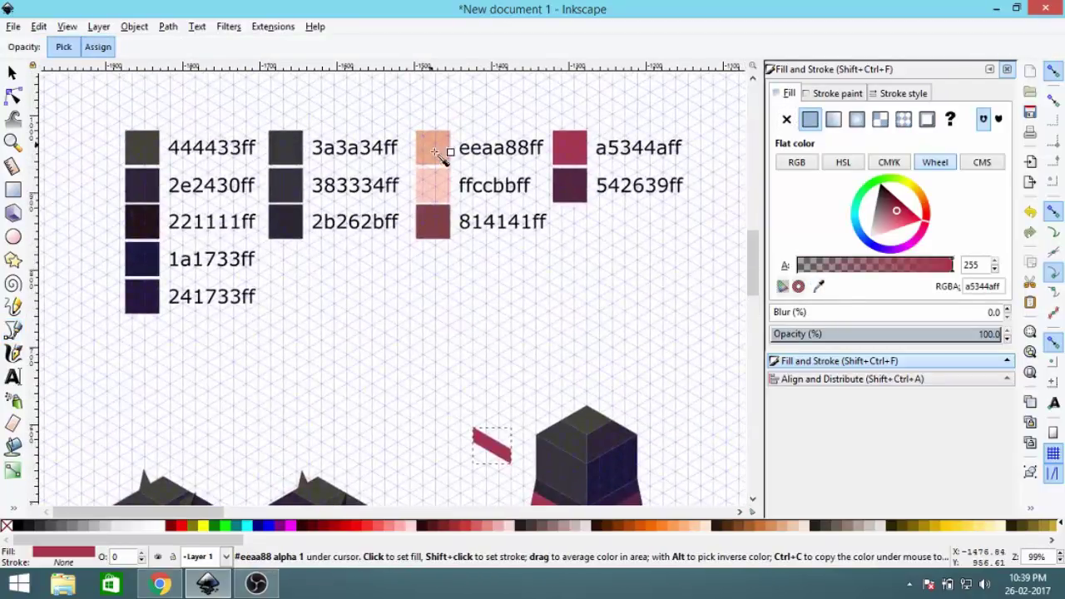
pyautogui.scroll(-3, 474, 174)
pyautogui.hscroll(1, 473, 174)
pyautogui.scroll(2, 426, 123)
pyautogui.hscroll(-1, 425, 133)
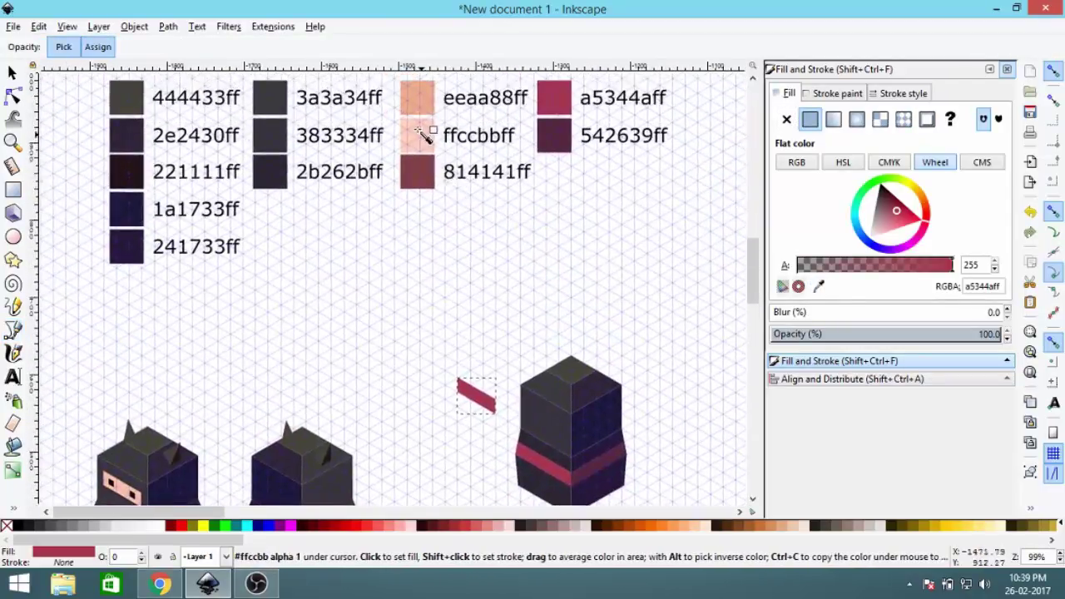
pyautogui.click(421, 139)
# Step: Turn off snapping, move the skin-coloured band onto the ninja's left head face as the eye opening, and deselect it
pyautogui.click(15, 75)
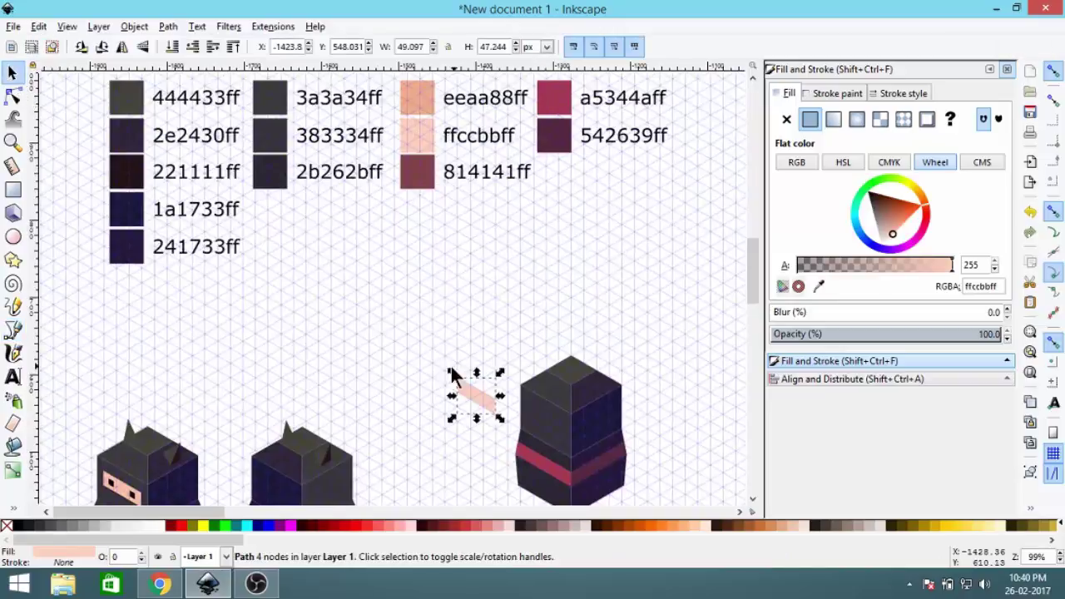
pyautogui.moveTo(520, 422); pyautogui.dragTo(452, 244)
pyautogui.scroll(3, 466, 236)
pyautogui.moveTo(353, 207); pyautogui.dragTo(358, 248)
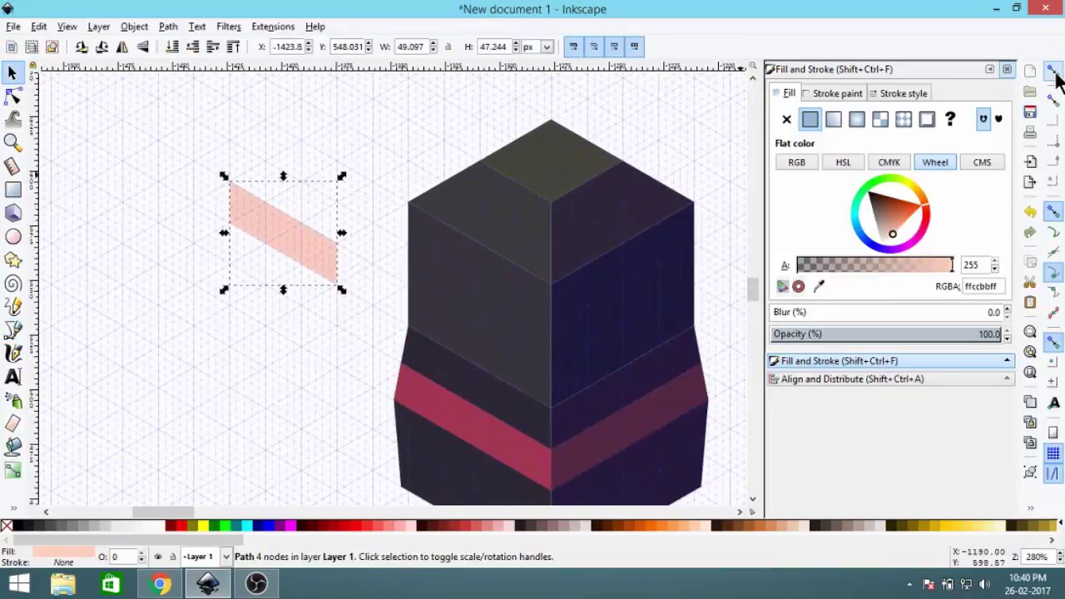
pyautogui.moveTo(329, 252); pyautogui.dragTo(503, 343)
pyautogui.scroll(2, 502, 292)
pyautogui.scroll(-3, 295, 257)
pyautogui.click(558, 231)
pyautogui.scroll(3, 314, 263)
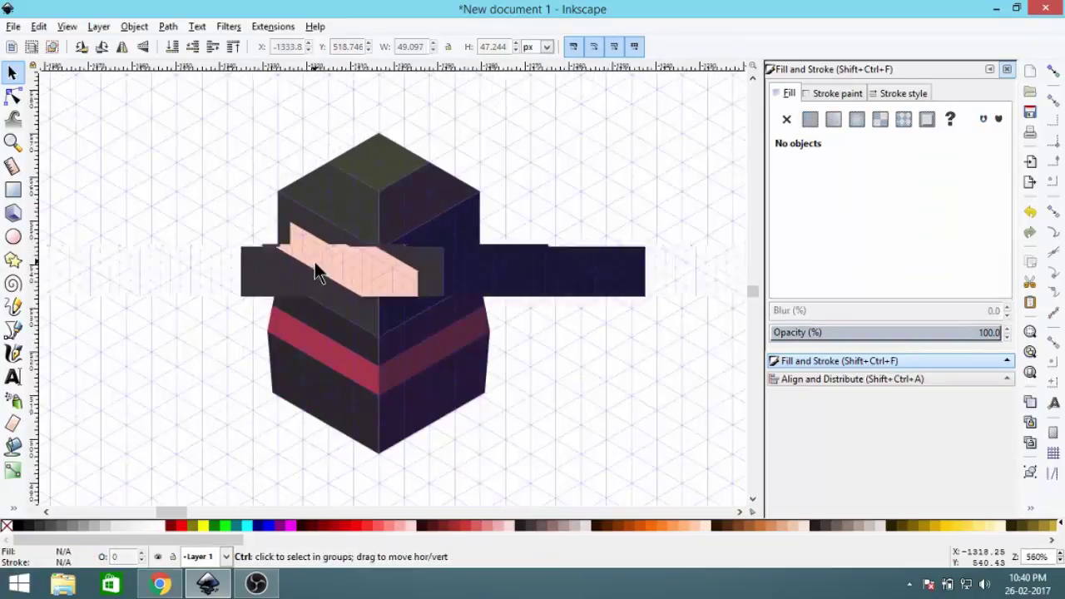
pyautogui.moveTo(354, 257); pyautogui.dragTo(514, 254)
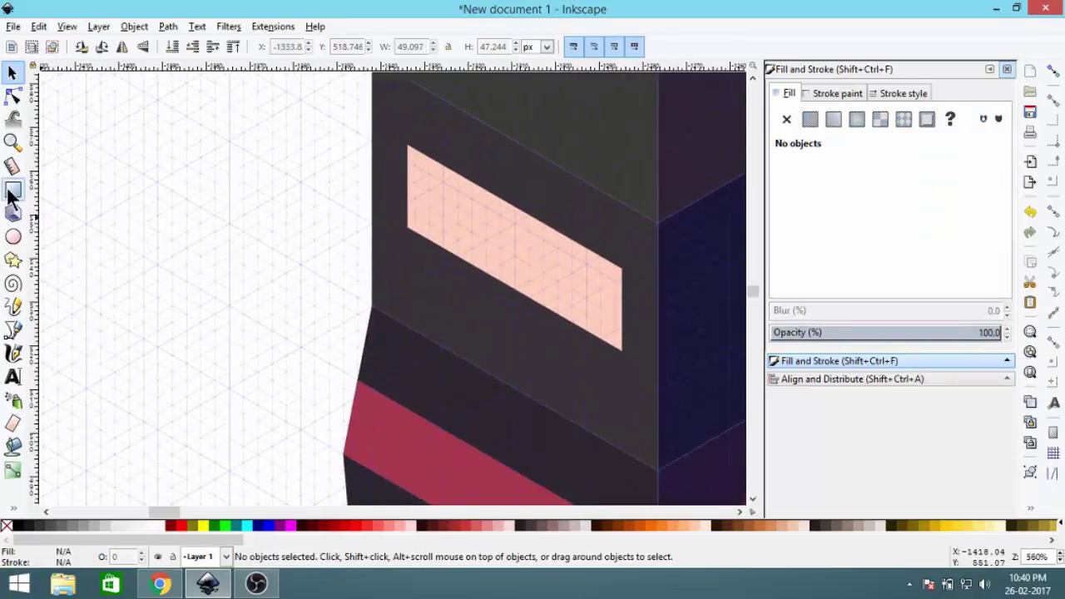
# Step: Turn snapping back on and draw a small closed parallelogram about 16 px wide and 28 px high on the grid beside the head
pyautogui.click(16, 332)
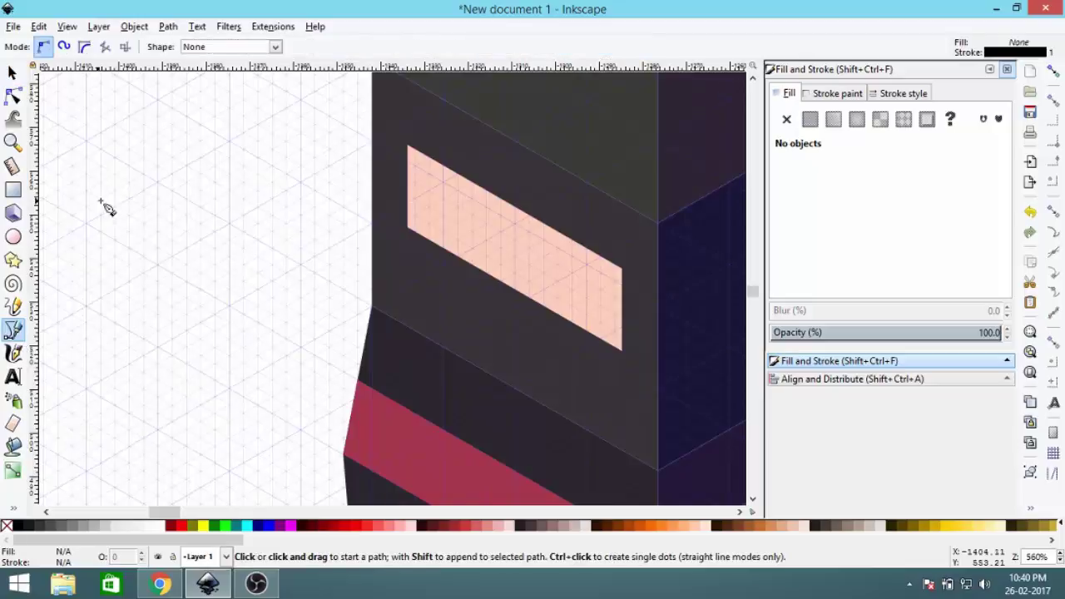
pyautogui.moveTo(233, 126); pyautogui.dragTo(441, 204)
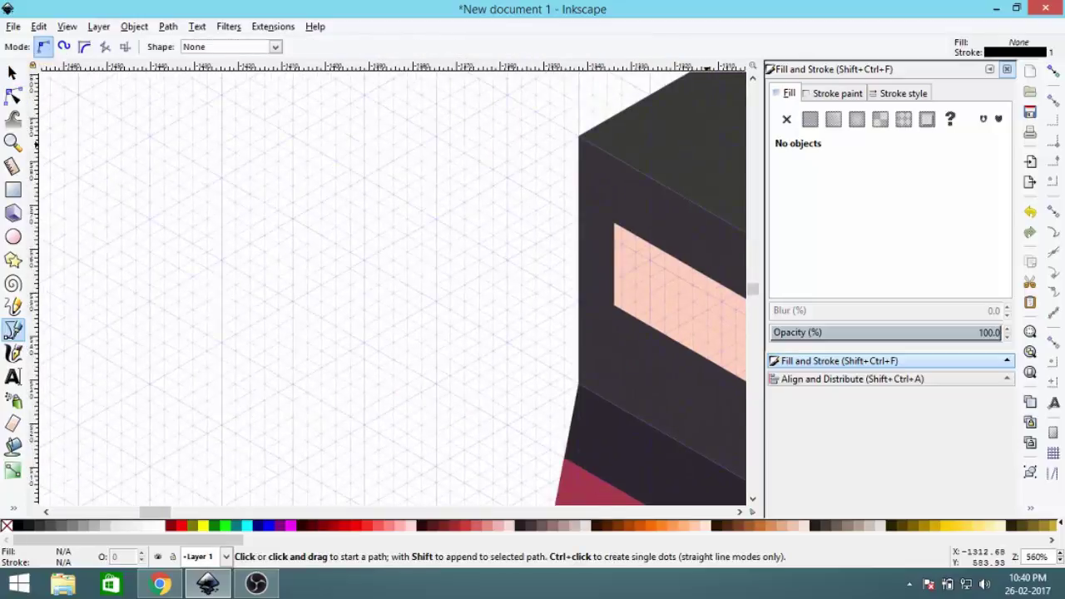
pyautogui.click(1053, 73)
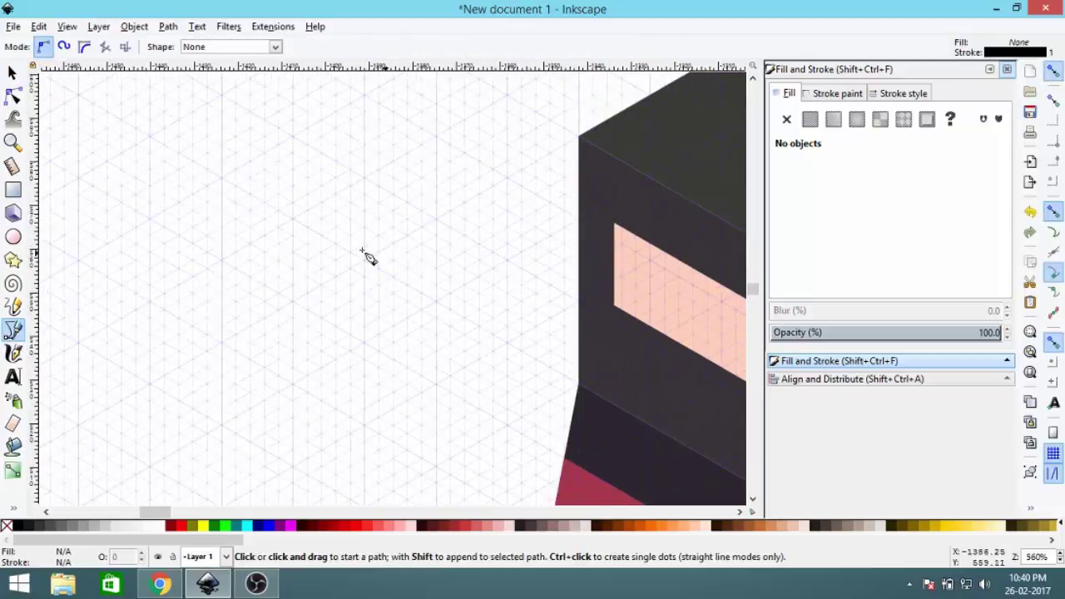
pyautogui.click(294, 221)
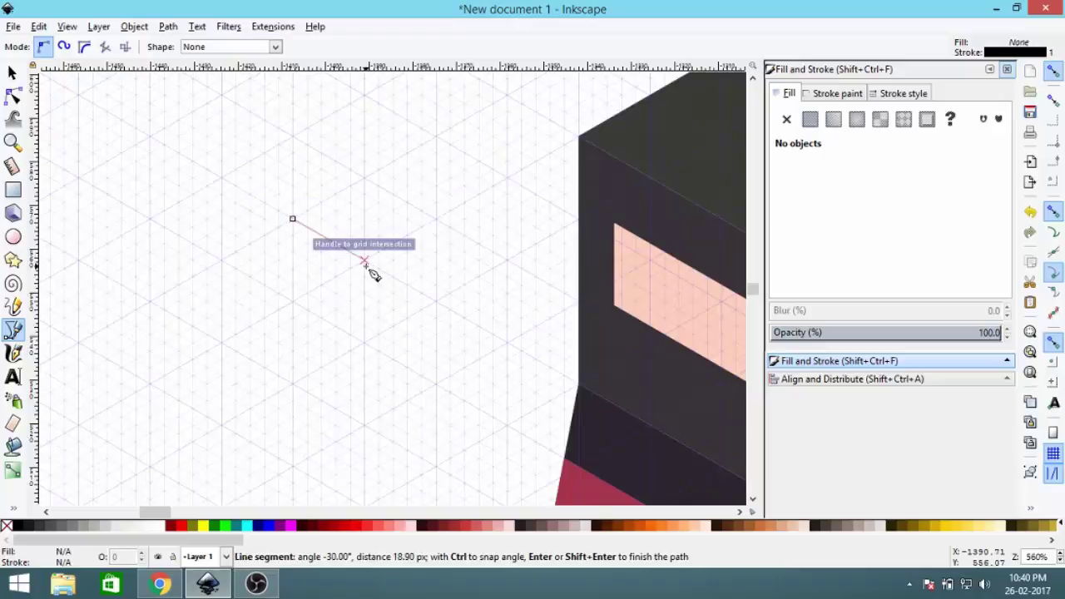
pyautogui.click(363, 343)
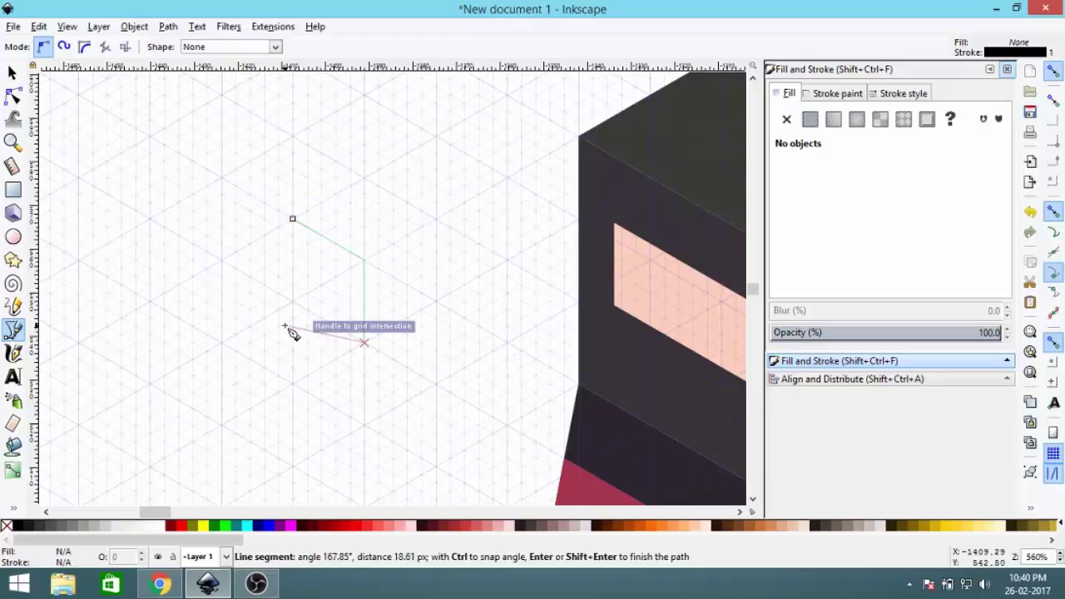
pyautogui.click(292, 304)
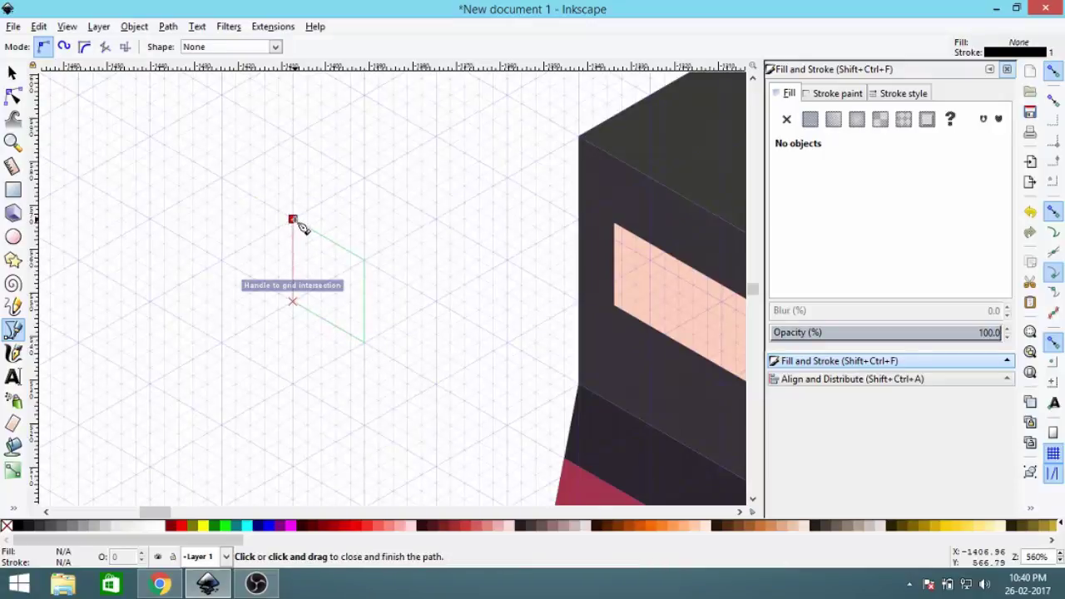
pyautogui.click(292, 219)
# Step: Remove the small parallelogram's stroke and fill it with the colour sampled from the 221111ff palette swatch
pyautogui.click(811, 120)
pyautogui.click(836, 93)
pyautogui.click(788, 119)
pyautogui.click(788, 95)
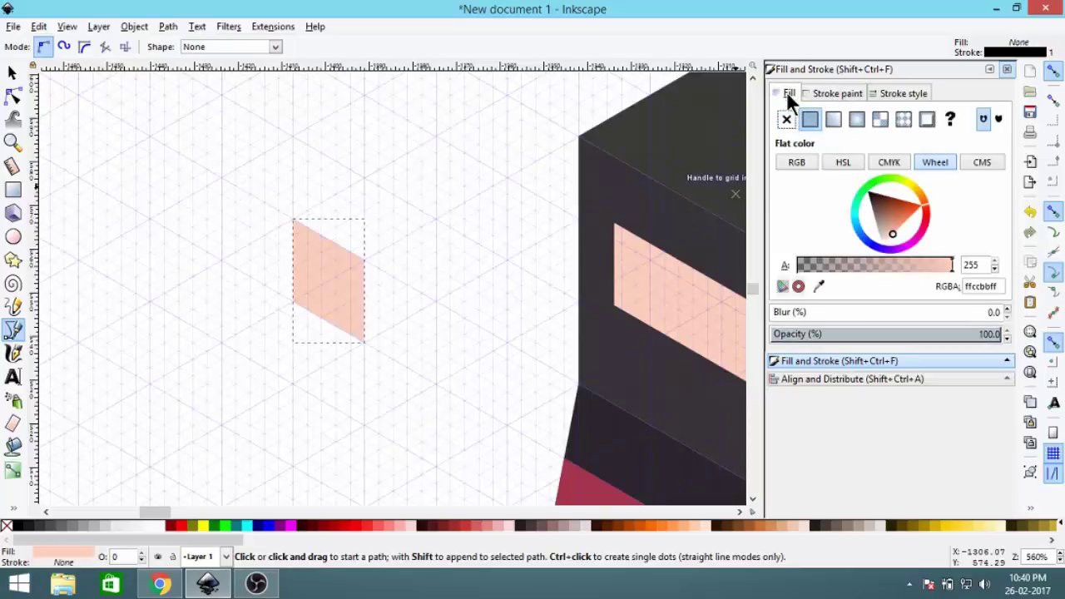
pyautogui.click(818, 285)
pyautogui.scroll(-6, 469, 291)
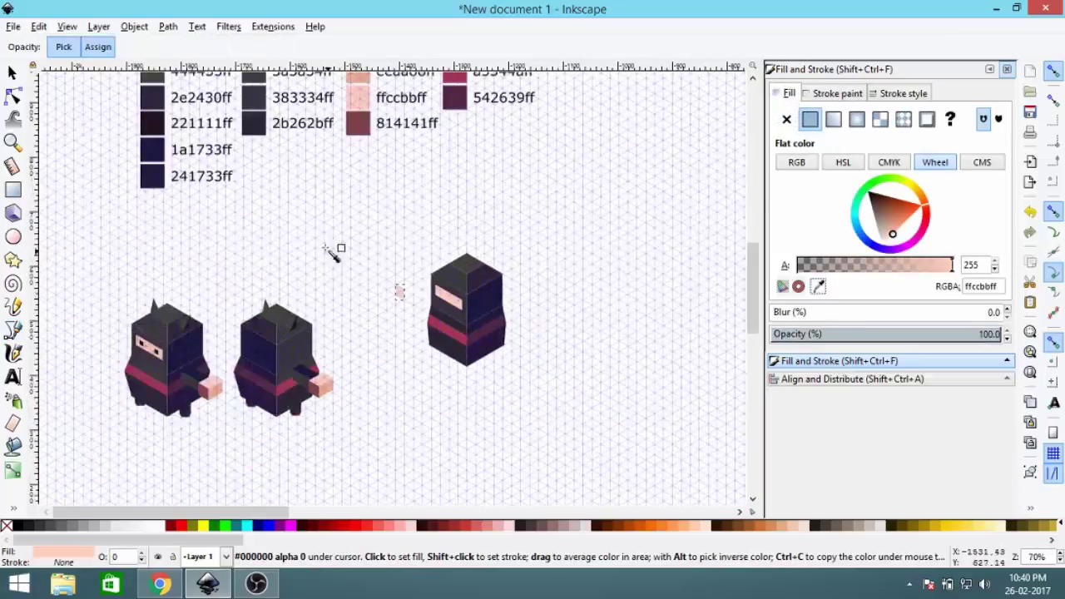
pyautogui.click(283, 198)
pyautogui.scroll(4, 542, 404)
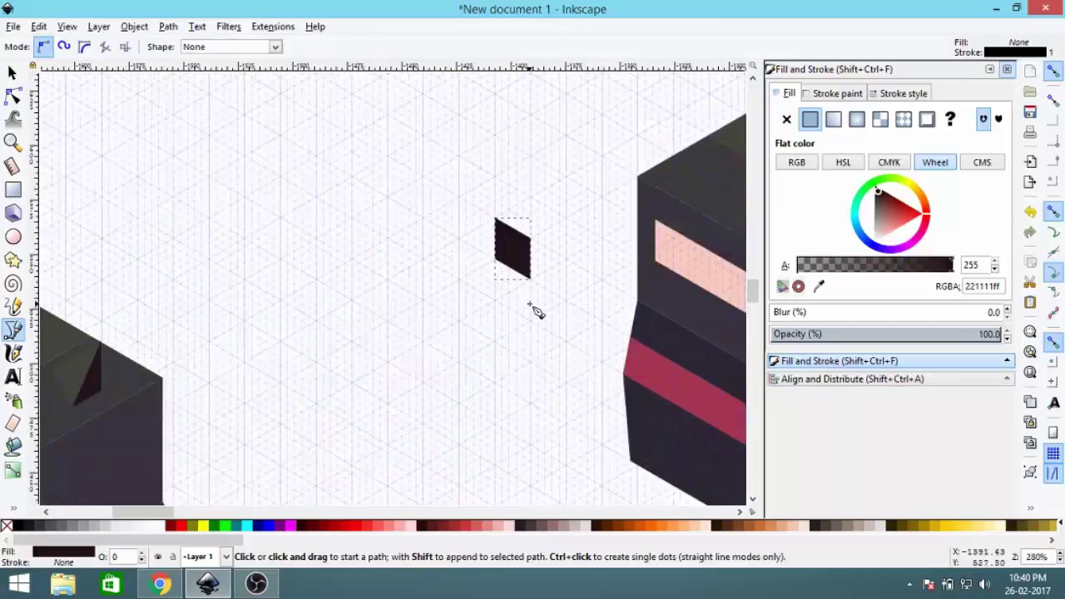
# Step: Scale the small dark parallelogram down proportionally to about 5.5 px wide and 9.4 px high
pyautogui.click(17, 75)
pyautogui.scroll(3, 344, 231)
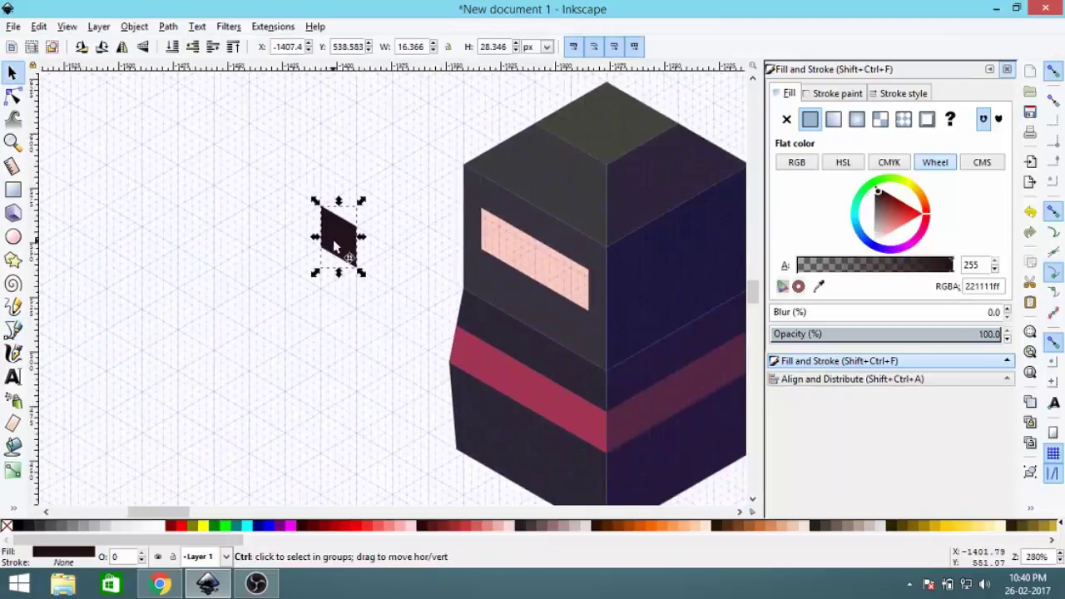
pyautogui.moveTo(403, 139); pyautogui.dragTo(331, 253)
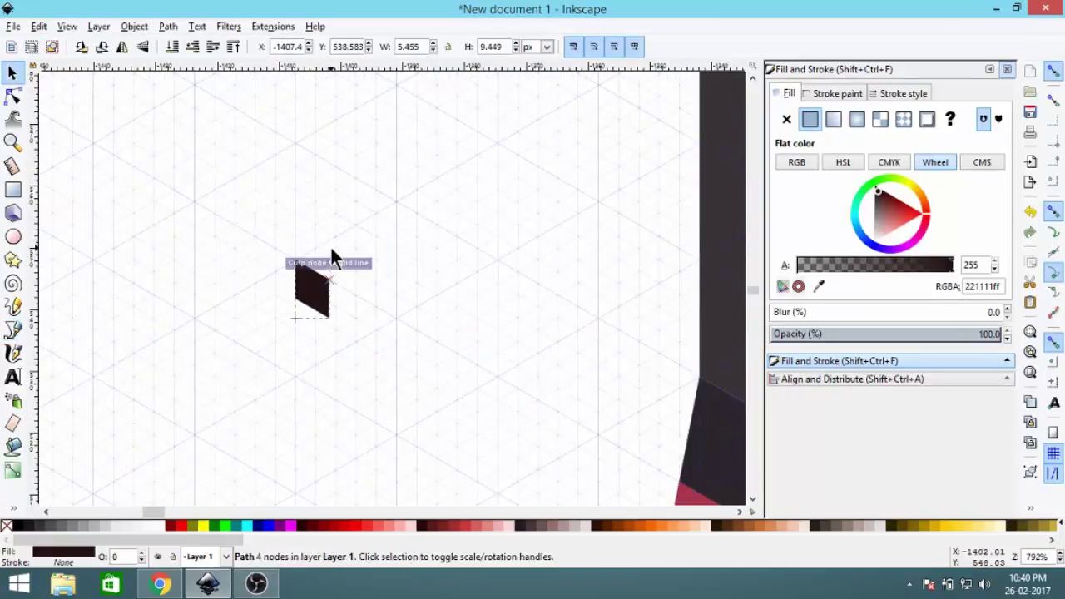
pyautogui.hscroll(5, 254, 275)
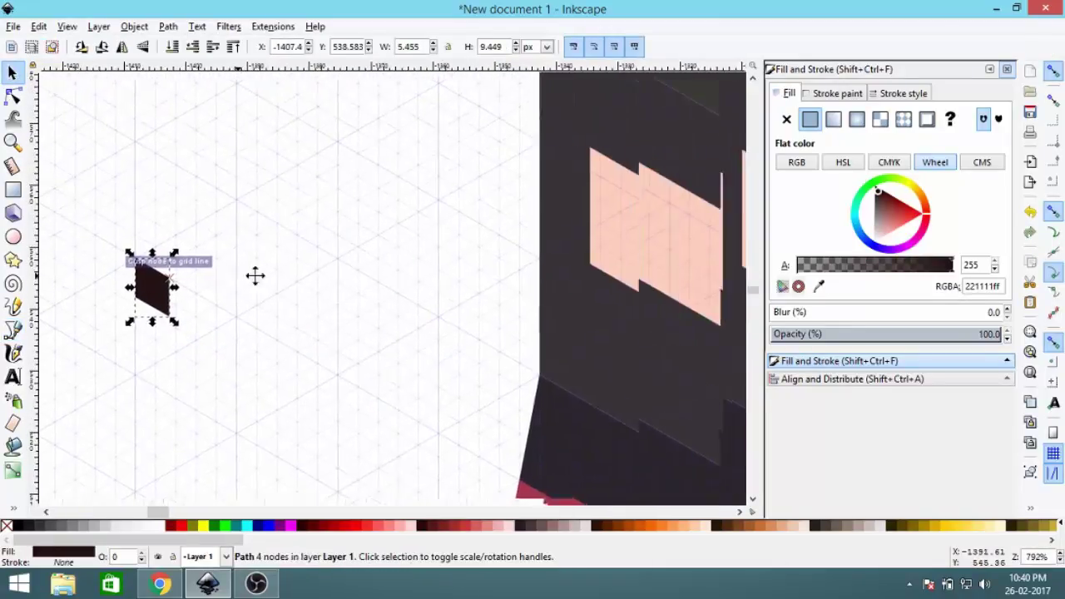
# Step: Turn off snapping and move the small dark eye onto the left end of the skin-coloured band
pyautogui.click(1054, 73)
pyautogui.moveTo(143, 288); pyautogui.dragTo(621, 216)
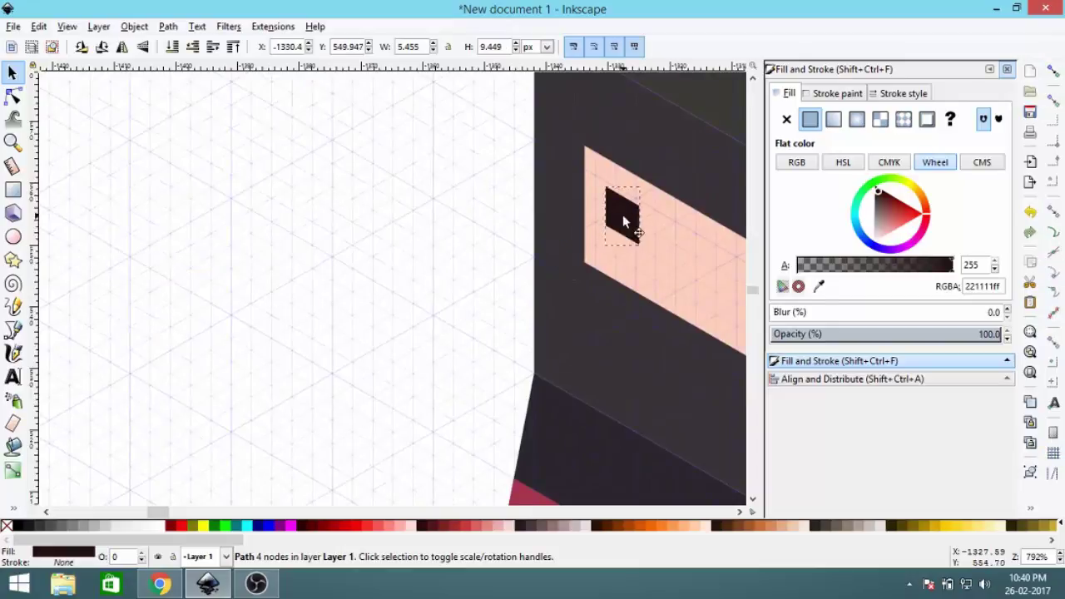
# Step: Duplicate the eye, move the copy to the right end of the skin-coloured band and deselect it
pyautogui.moveTo(628, 253); pyautogui.dragTo(548, 283)
pyautogui.rightClick(391, 184)
pyautogui.click(406, 289)
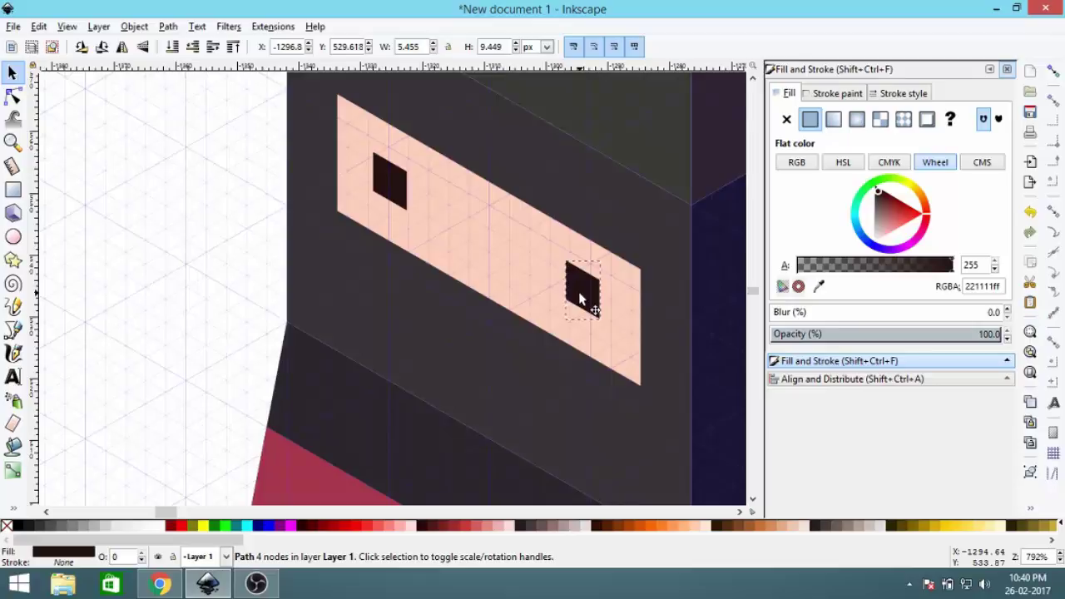
pyautogui.click(144, 208)
# Step: Duplicate the skin-coloured band and shift the copy about 2.5 px straight down
pyautogui.scroll(-6, 283, 246)
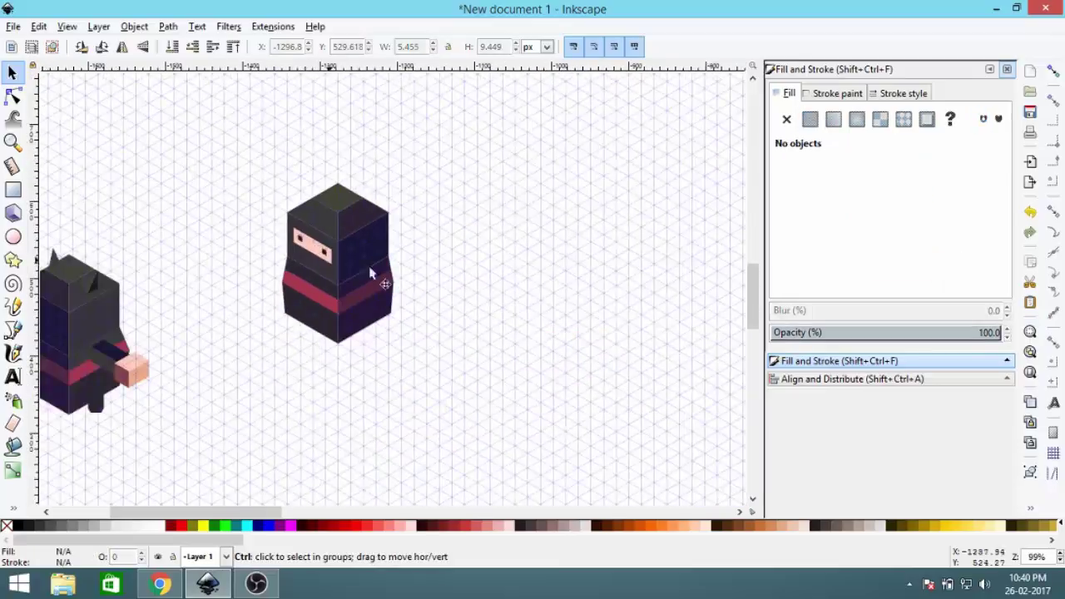
pyautogui.moveTo(364, 266); pyautogui.dragTo(506, 248)
pyautogui.hscroll(-3, 480, 258)
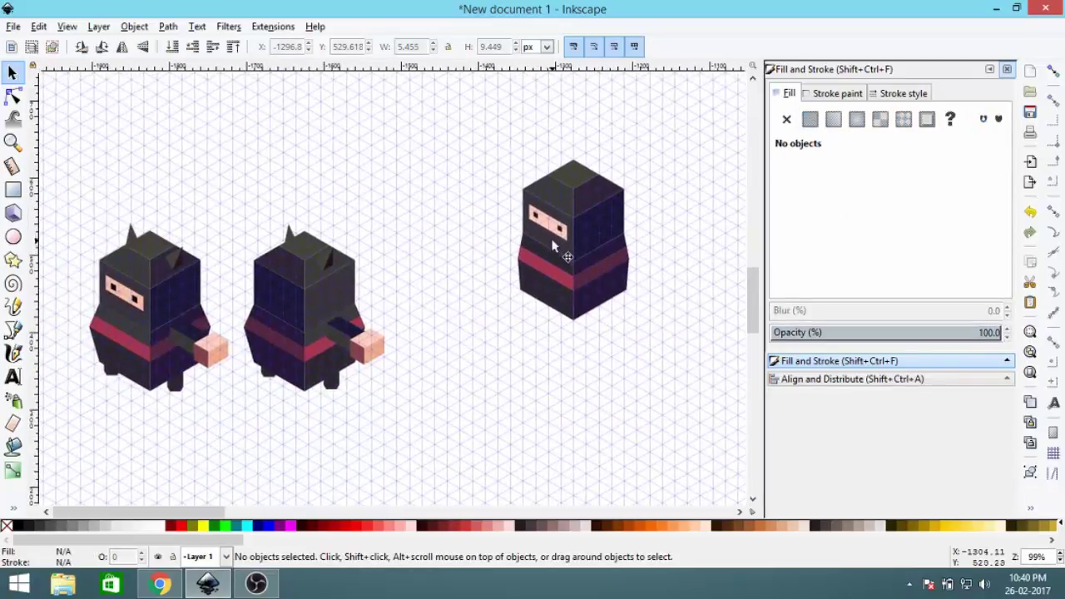
pyautogui.scroll(6, 539, 233)
pyautogui.click(572, 236)
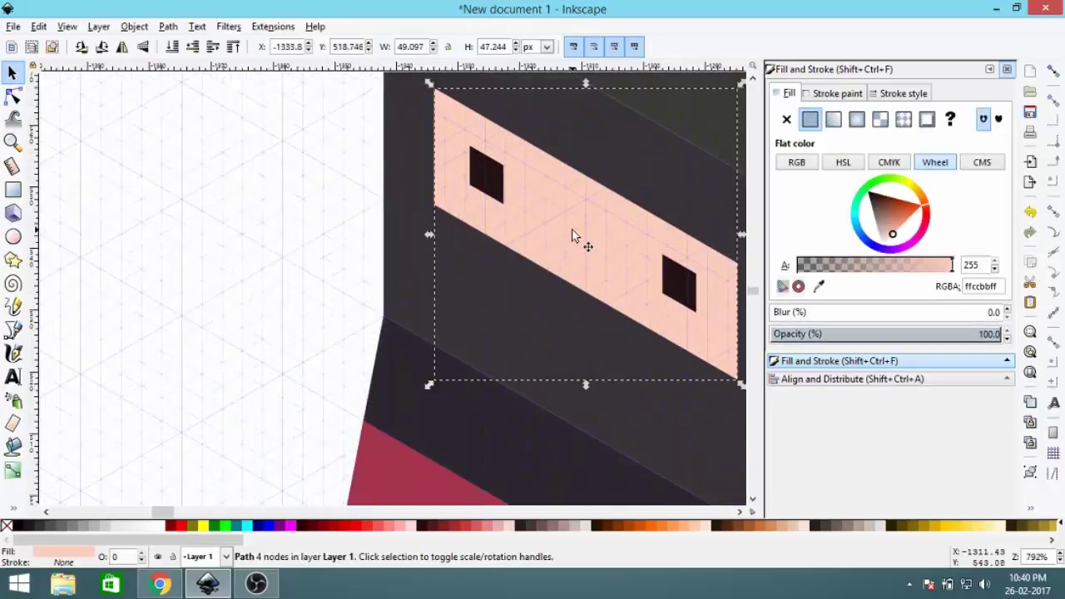
pyautogui.rightClick(573, 234)
pyautogui.click(601, 332)
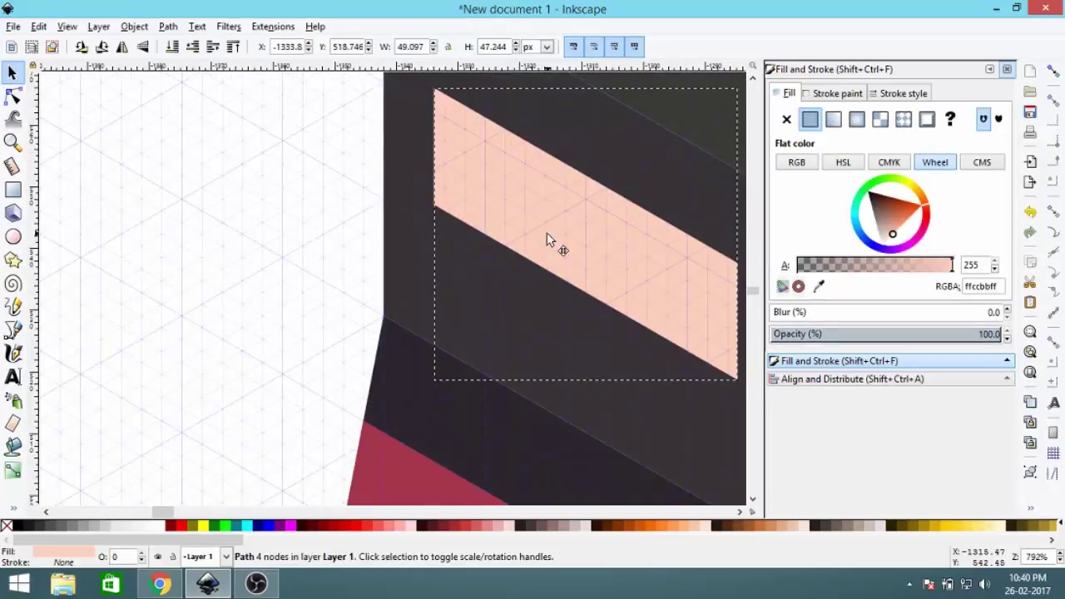
pyautogui.moveTo(550, 240); pyautogui.dragTo(546, 250)
# Step: Fill the duplicated band with 1a1a1aff, lower it behind the skin band and both eyes, and deselect it
pyautogui.scroll(-5, 489, 266)
pyautogui.scroll(2, 414, 314)
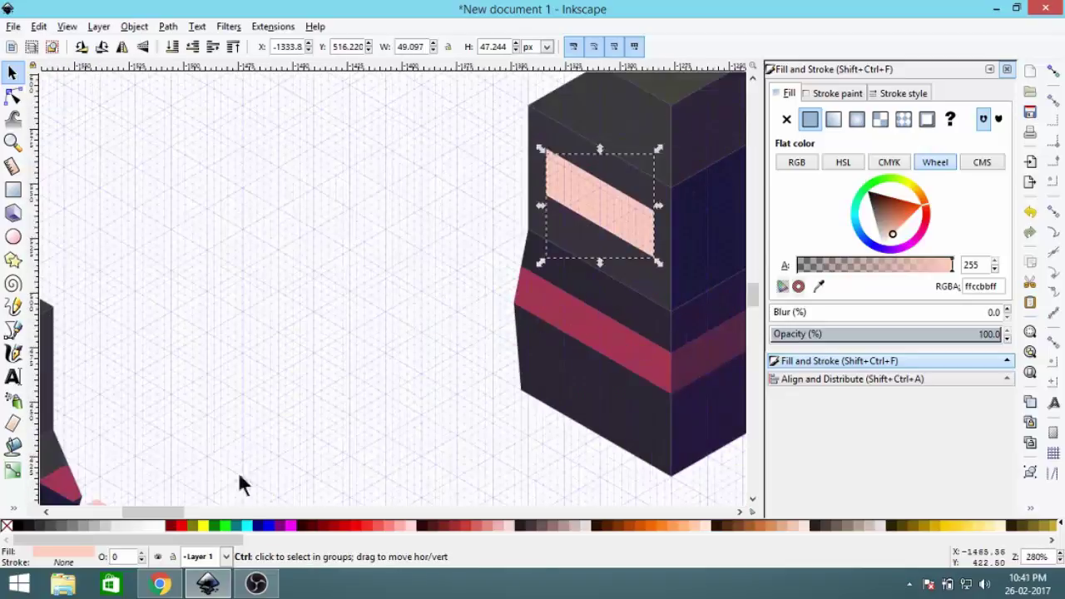
pyautogui.click(25, 528)
pyautogui.scroll(2, 522, 263)
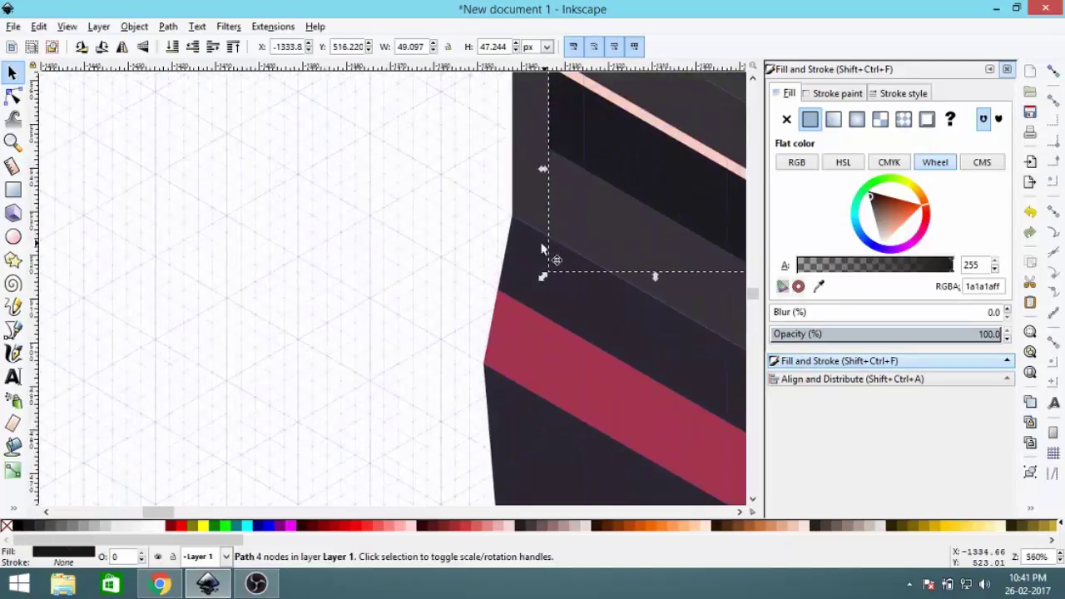
pyautogui.click(193, 47)
pyautogui.click(152, 205)
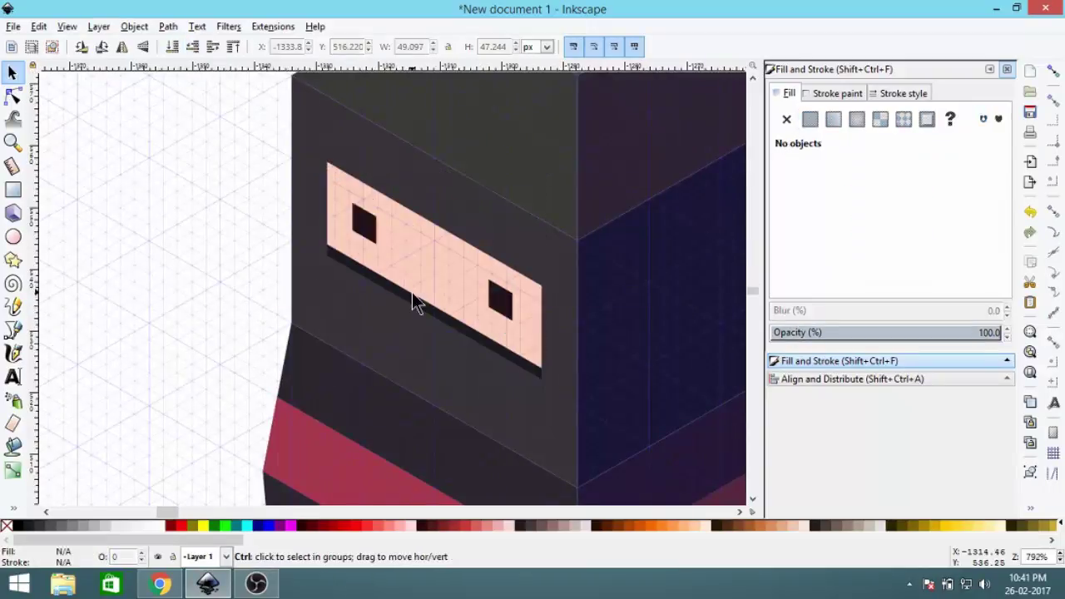
# Step: Duplicate the dark shadow band behind the eye opening and shift the copy about 2.6 px to the left
pyautogui.scroll(1, 389, 296)
pyautogui.click(389, 296)
pyautogui.rightClick(388, 296)
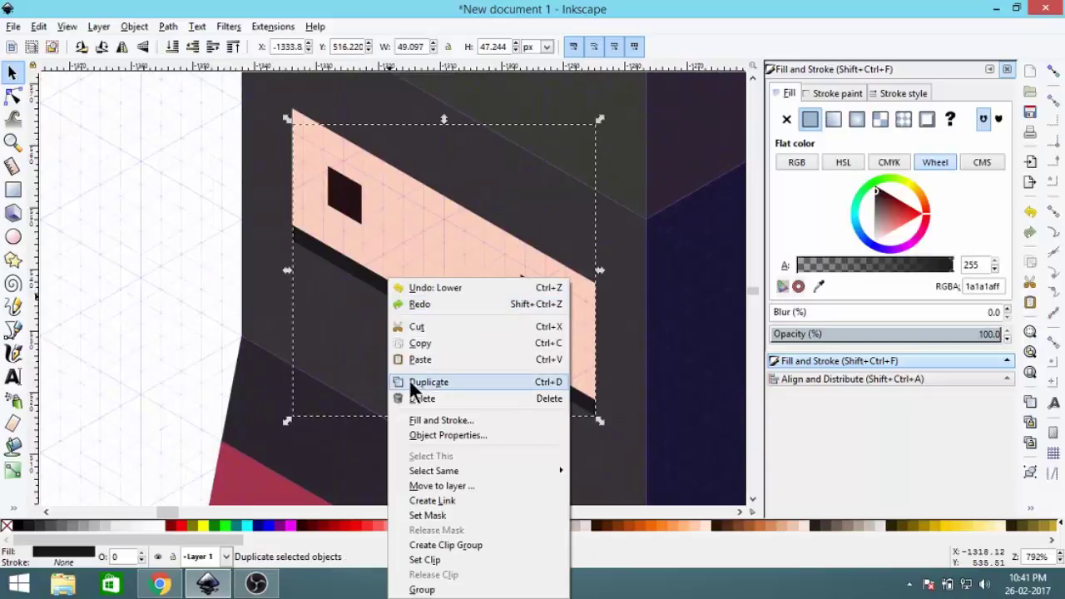
pyautogui.click(435, 381)
pyautogui.scroll(2, 346, 206)
pyautogui.moveTo(353, 212); pyautogui.dragTo(432, 259)
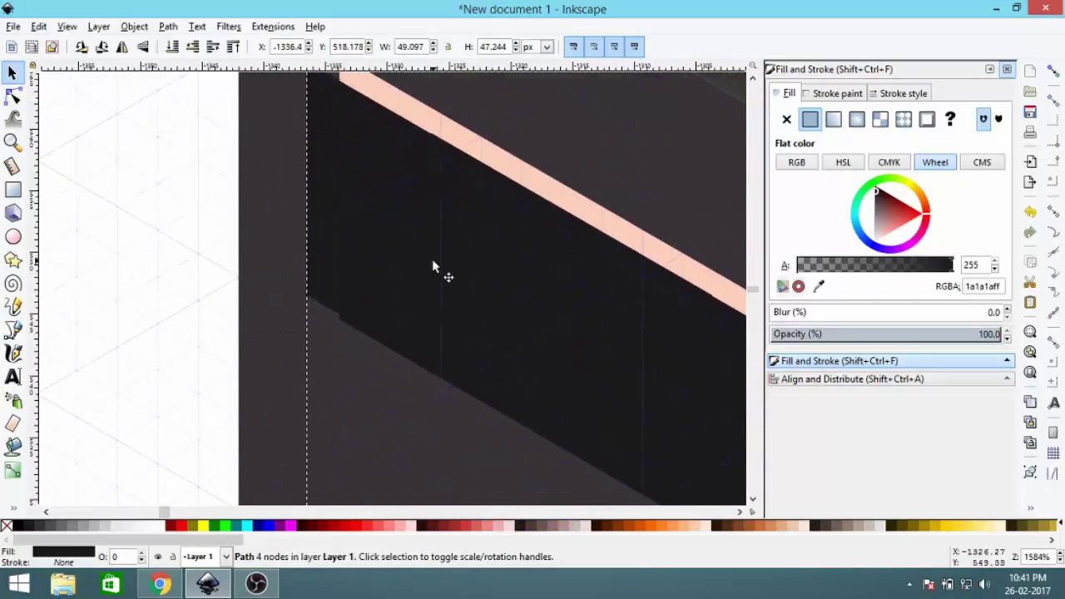
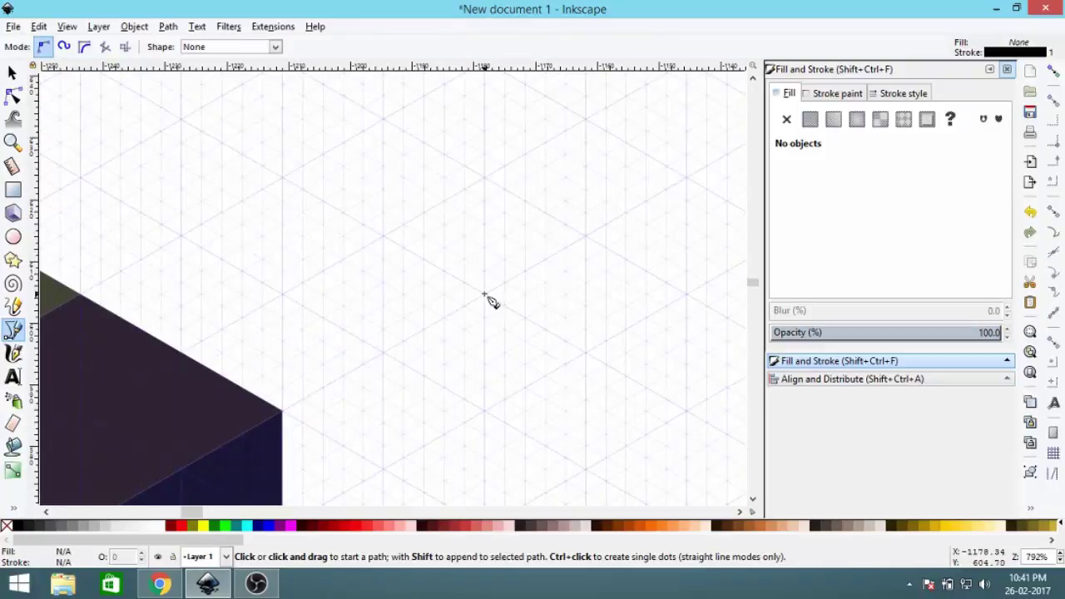
# Step: Turn on snapping and draw a closed triangle about 16.4 by 22.7 px on the empty grid right of the head
pyautogui.scroll(-4, 489, 299)
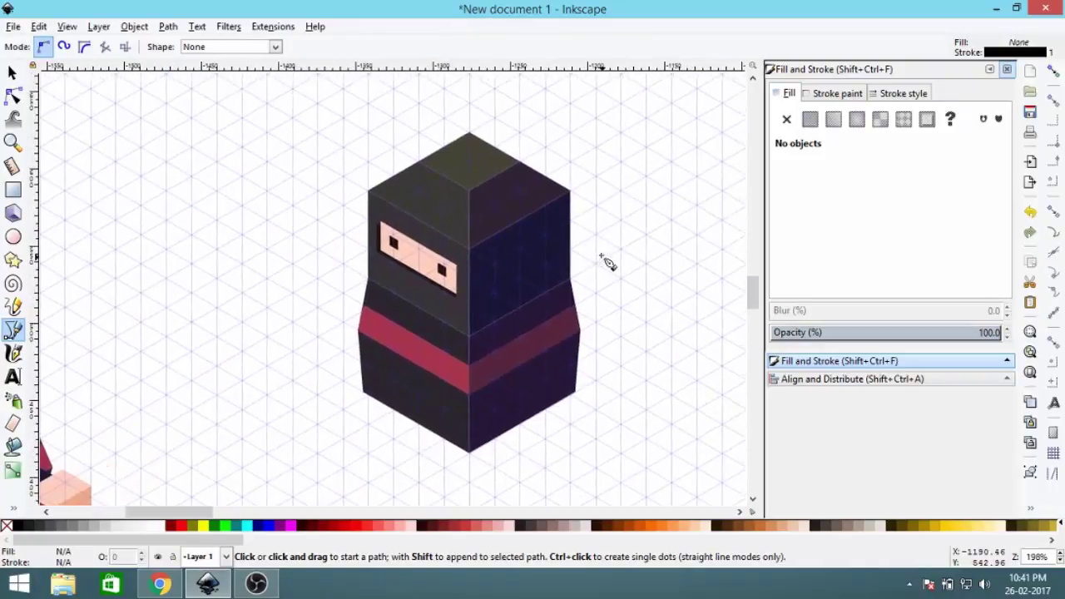
pyautogui.scroll(-2, 609, 263)
pyautogui.scroll(7, 575, 265)
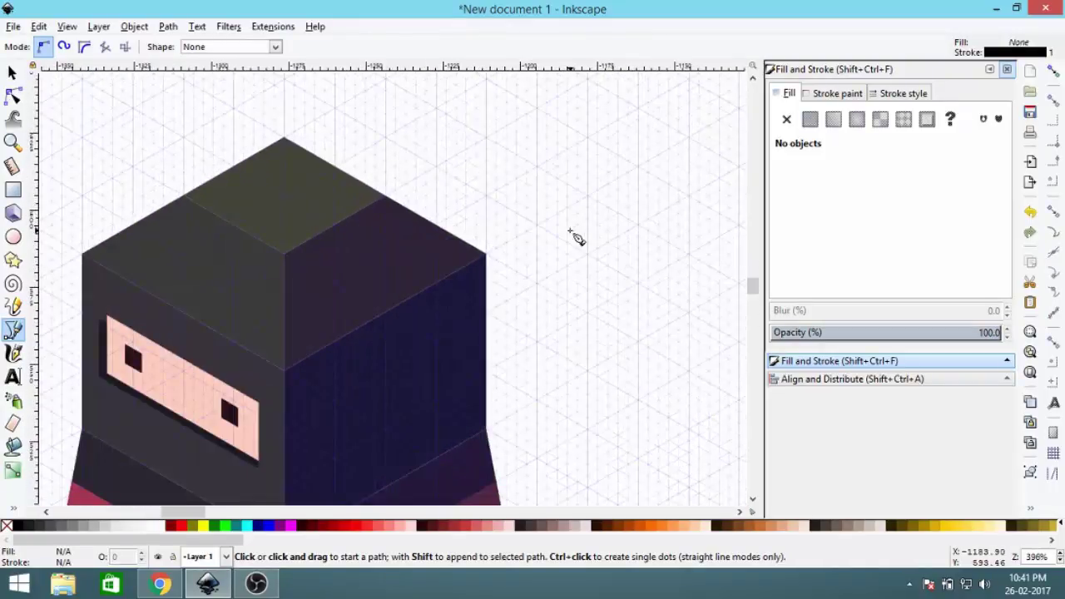
pyautogui.click(1054, 71)
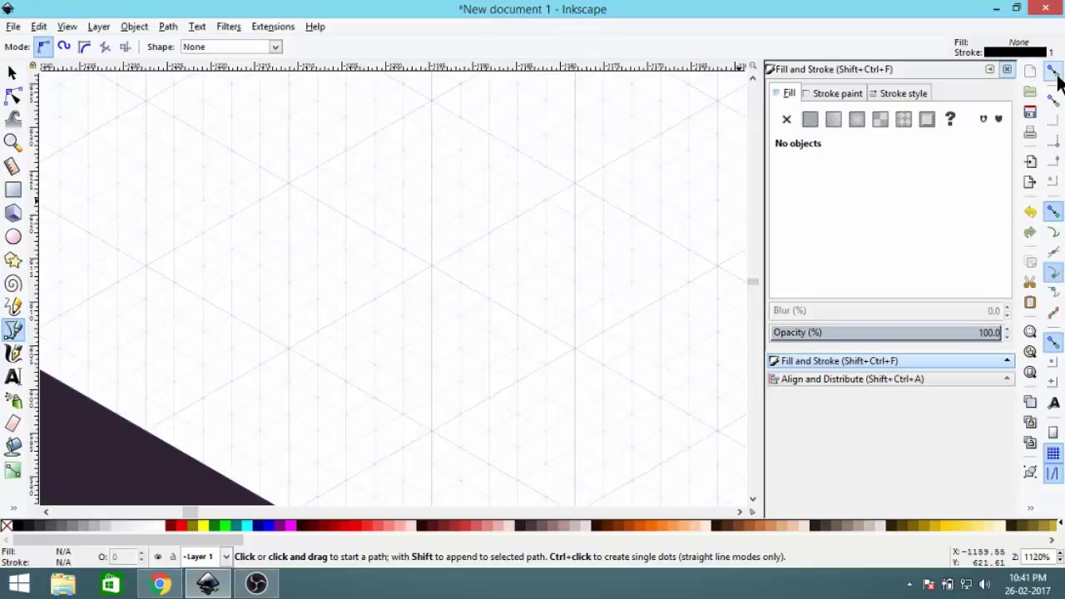
pyautogui.click(574, 182)
pyautogui.scroll(4, 595, 221)
pyautogui.hscroll(5, 594, 222)
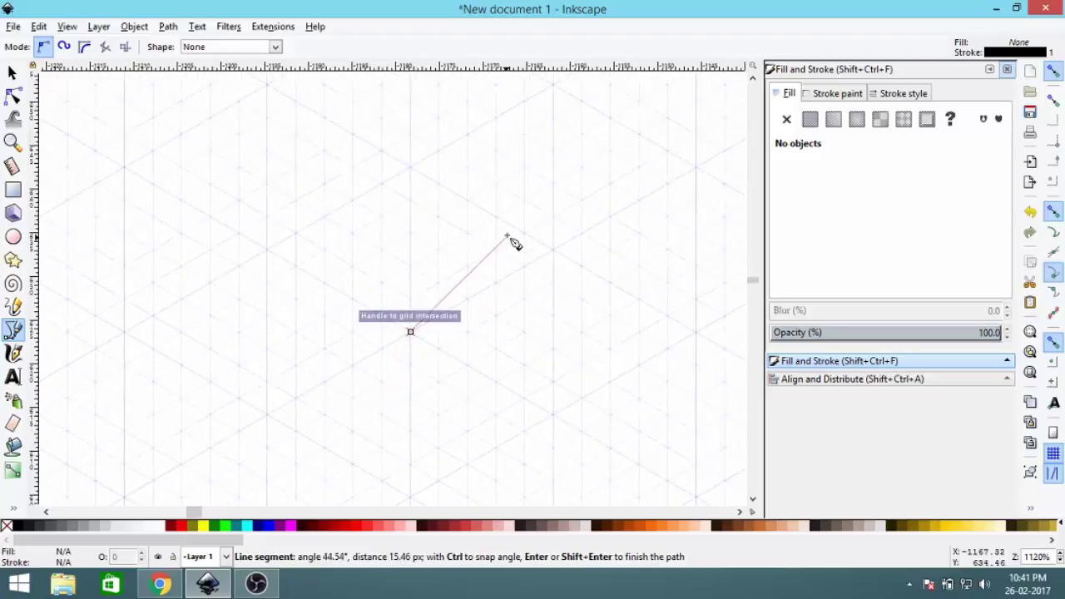
pyautogui.click(554, 249)
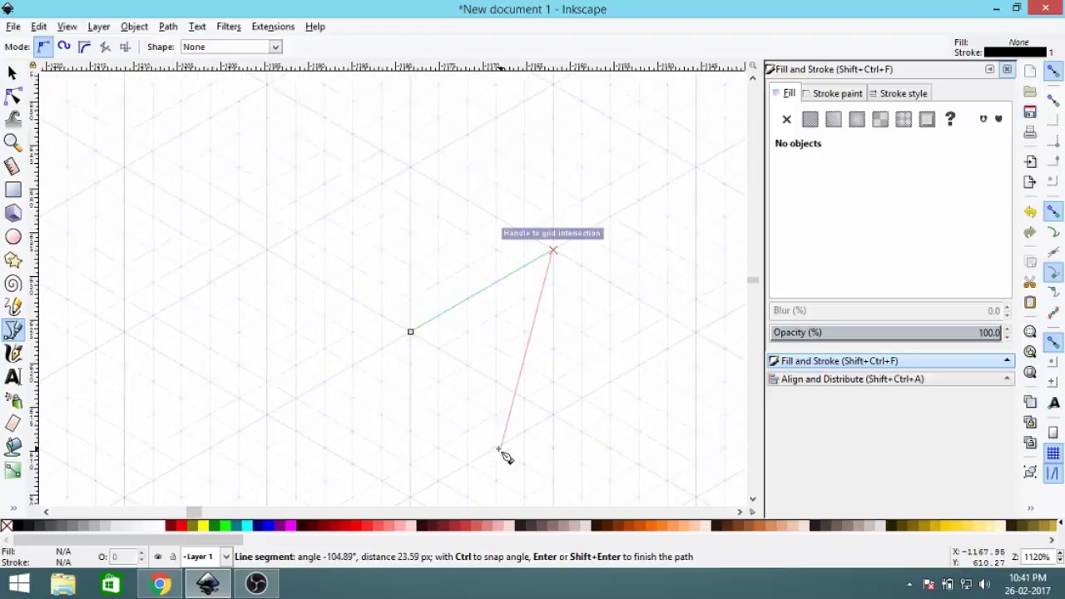
pyautogui.click(496, 448)
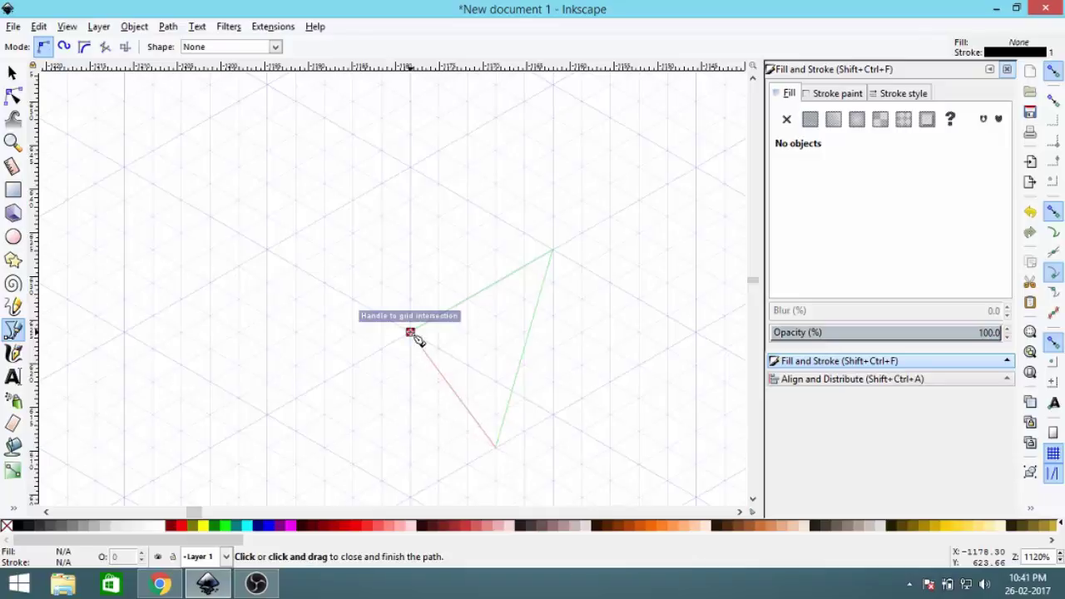
pyautogui.click(410, 331)
# Step: Remove the triangle's stroke and fill it with 444433ff sampled from the head's top face
pyautogui.click(810, 119)
pyautogui.click(828, 93)
pyautogui.click(786, 119)
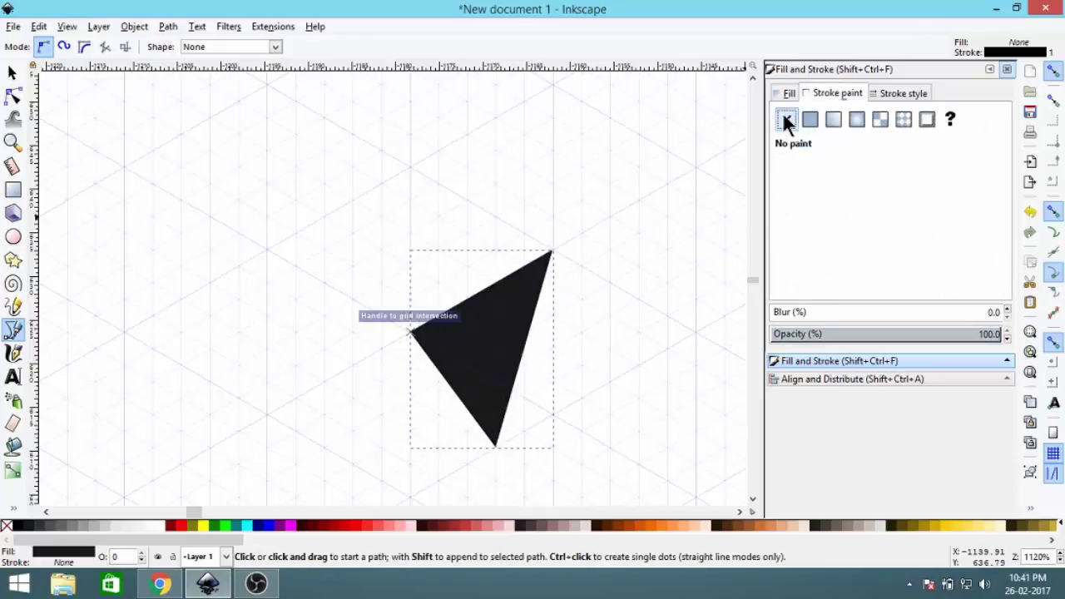
pyautogui.click(789, 94)
pyautogui.click(818, 287)
pyautogui.scroll(-4, 574, 314)
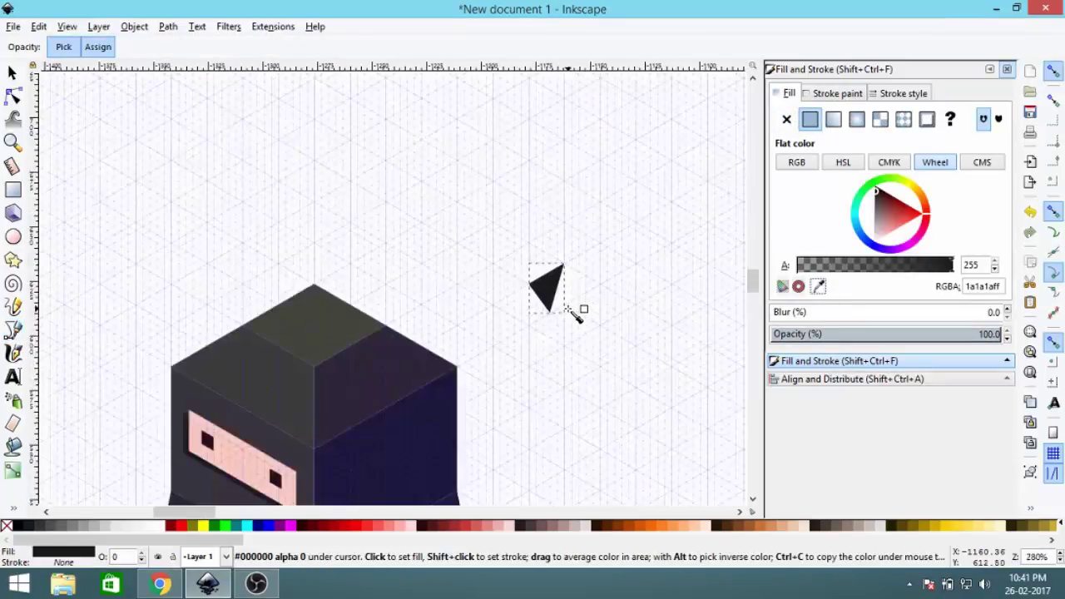
pyautogui.click(354, 325)
# Step: Draw a narrow closed triangle about 6.5 by 22.7 px against the right edge of the olive triangle
pyautogui.scroll(4, 548, 289)
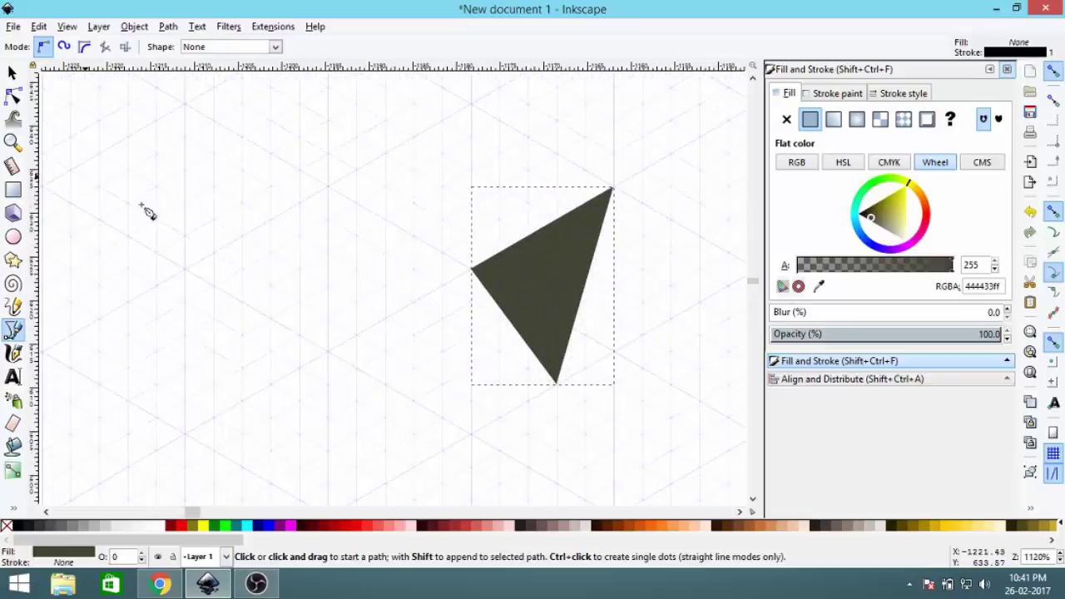
pyautogui.hscroll(3, 476, 352)
pyautogui.click(459, 380)
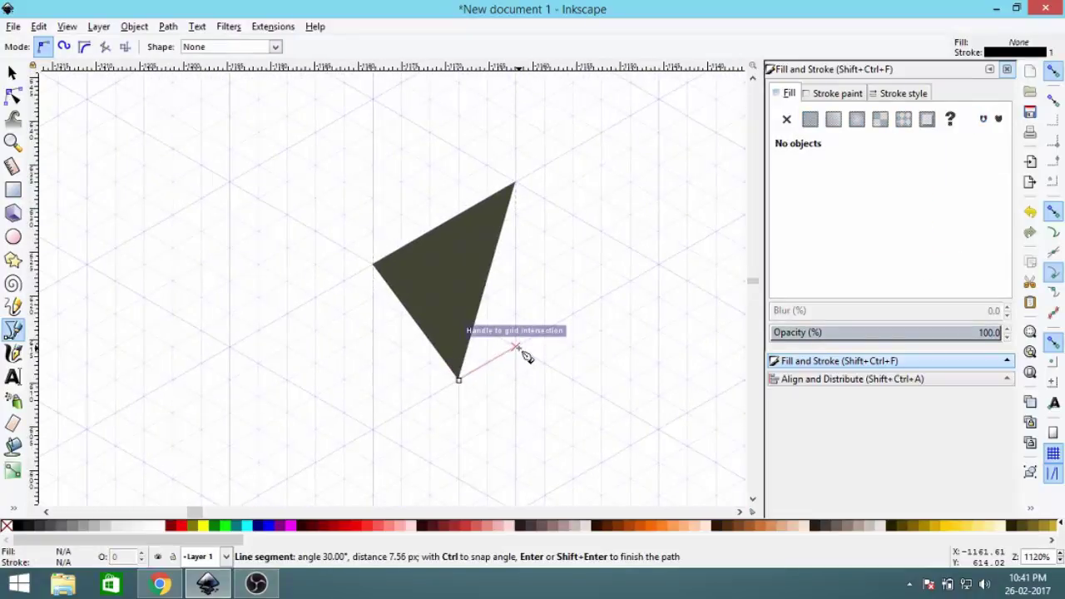
pyautogui.click(516, 184)
pyautogui.click(459, 381)
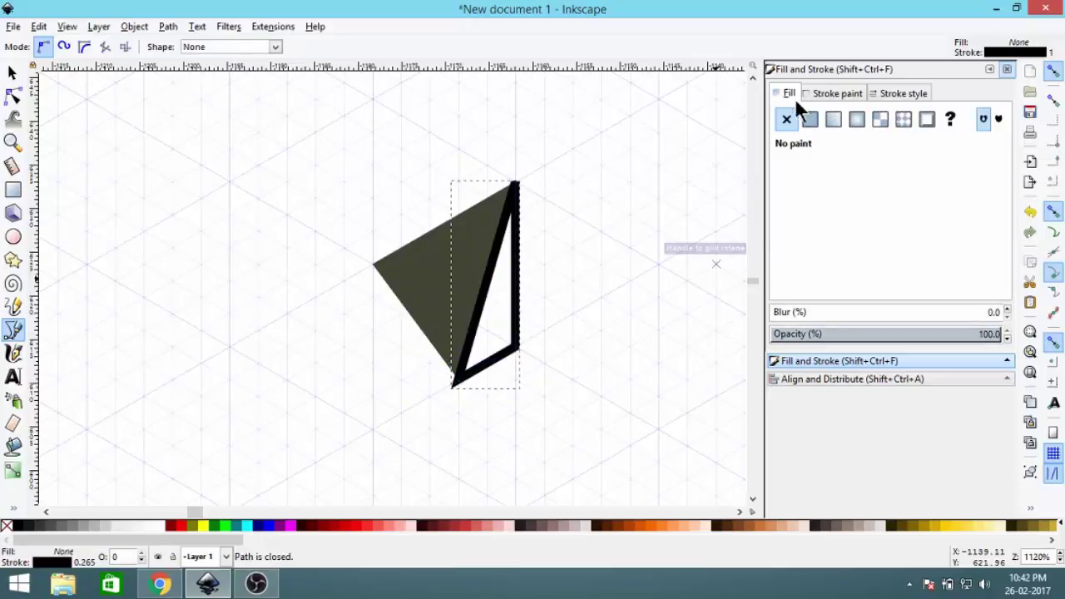
# Step: Remove the narrow triangle's stroke and fill it with 221111ff sampled from the colour palette swatches
pyautogui.click(805, 120)
pyautogui.click(834, 93)
pyautogui.click(786, 119)
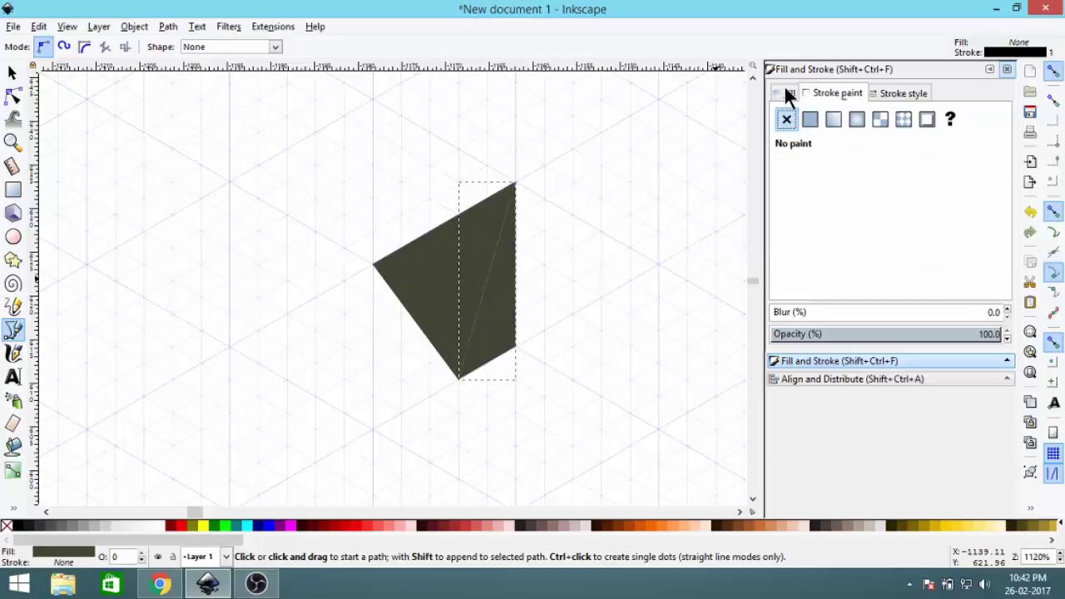
pyautogui.click(787, 93)
pyautogui.click(819, 285)
pyautogui.scroll(-6, 488, 338)
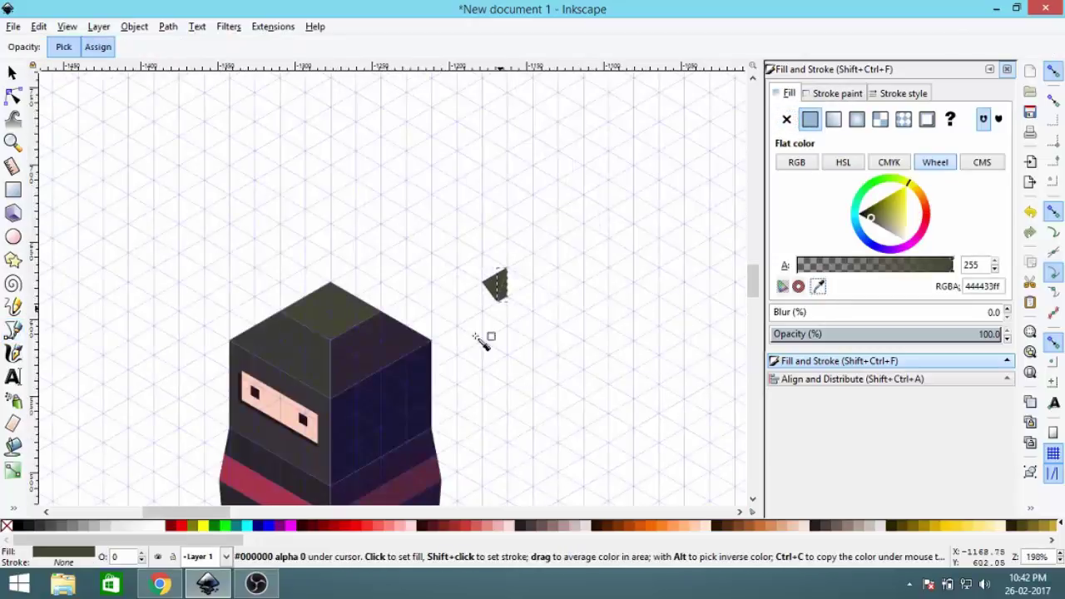
pyautogui.scroll(-2, 380, 302)
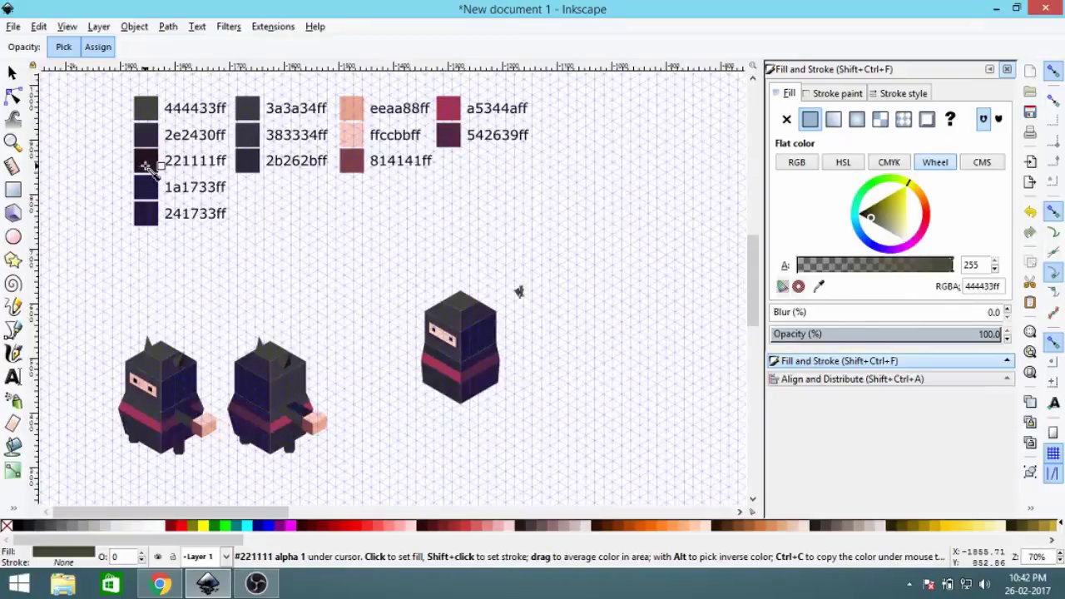
pyautogui.click(146, 163)
# Step: Select both triangles and move them together as an ear onto the upper right slope of the head
pyautogui.click(11, 73)
pyautogui.scroll(3, 420, 260)
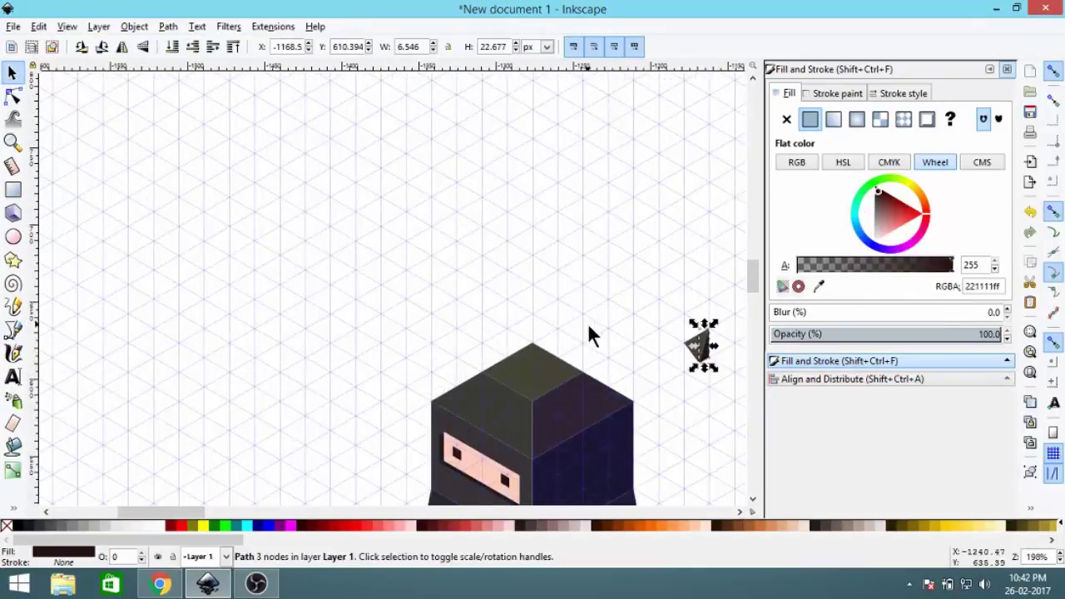
pyautogui.moveTo(727, 383); pyautogui.dragTo(503, 227)
pyautogui.scroll(1, 504, 228)
pyautogui.moveTo(395, 130); pyautogui.dragTo(546, 261)
pyautogui.moveTo(445, 184); pyautogui.dragTo(387, 297)
pyautogui.scroll(2, 578, 218)
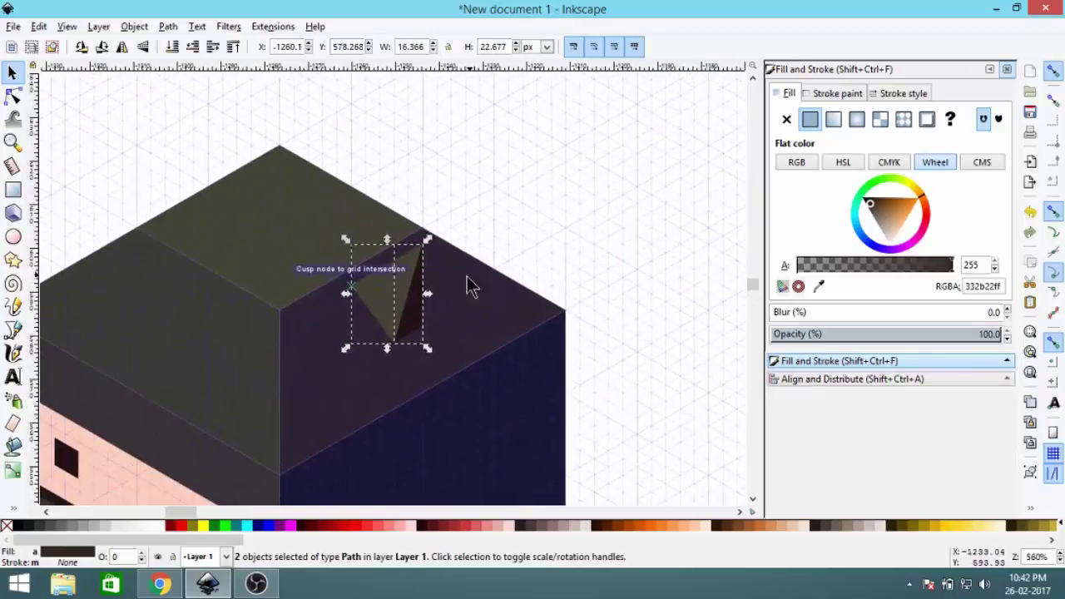
# Step: Turn off snapping, resize the ear to about 18.6 by 21.5 px and nudge it slightly down
pyautogui.click(1053, 75)
pyautogui.scroll(2, 503, 254)
pyautogui.moveTo(464, 266); pyautogui.dragTo(598, 232)
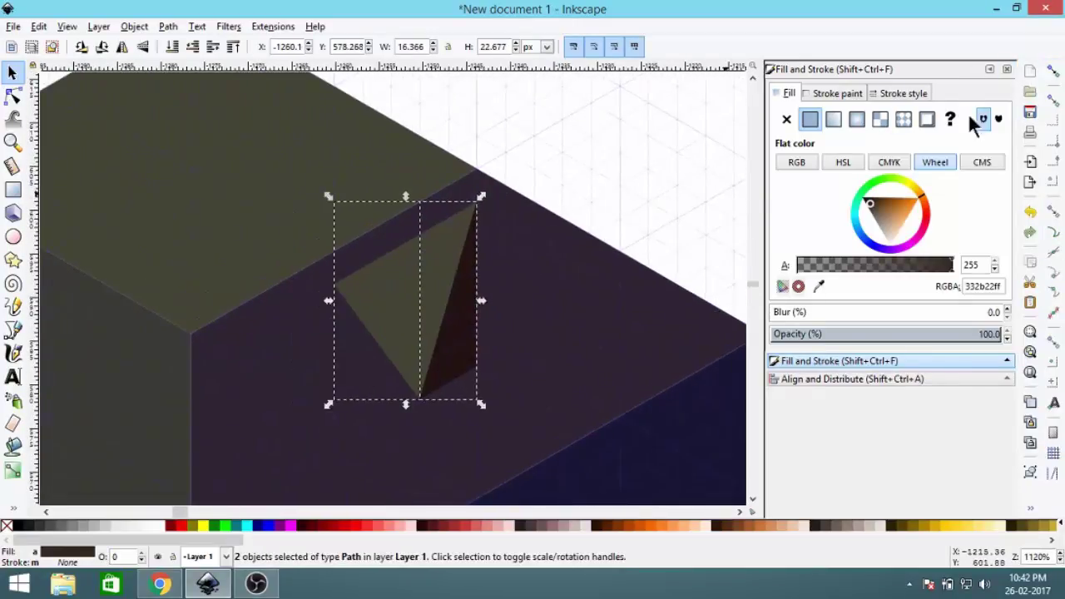
pyautogui.moveTo(483, 196)
pyautogui.mouseDown()
pyautogui.moveTo(556, 143)
pyautogui.moveTo(497, 208)
pyautogui.mouseUp()
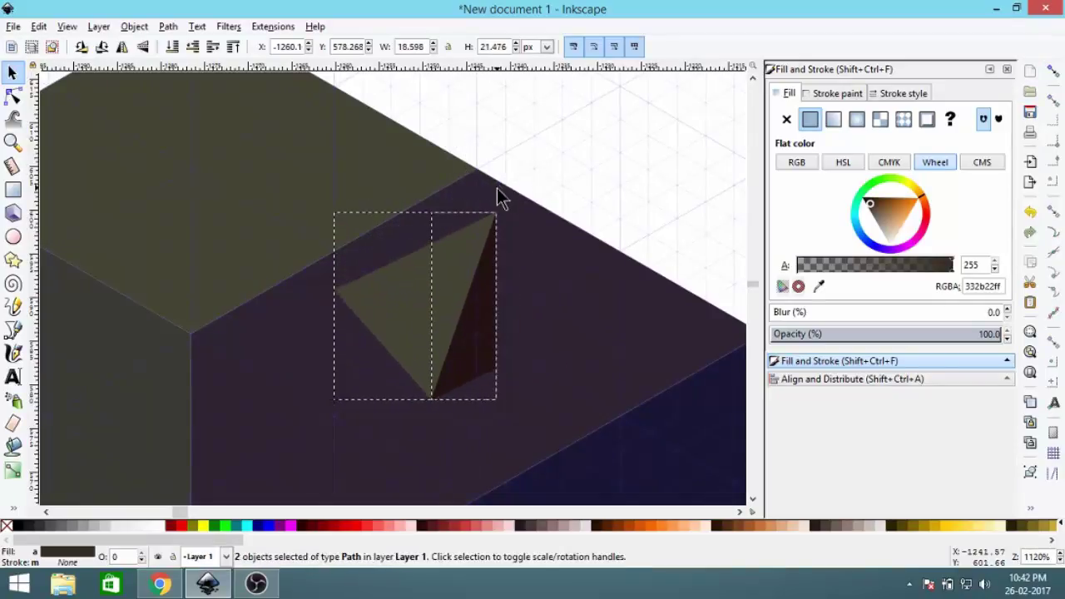
pyautogui.scroll(-2, 428, 263)
pyautogui.scroll(1, 462, 301)
pyautogui.hscroll(-1, 462, 301)
pyautogui.moveTo(462, 301); pyautogui.dragTo(463, 304)
# Step: Duplicate the ear, flip the copy horizontally and move it to the upper left edge of the head's top
pyautogui.rightClick(465, 282)
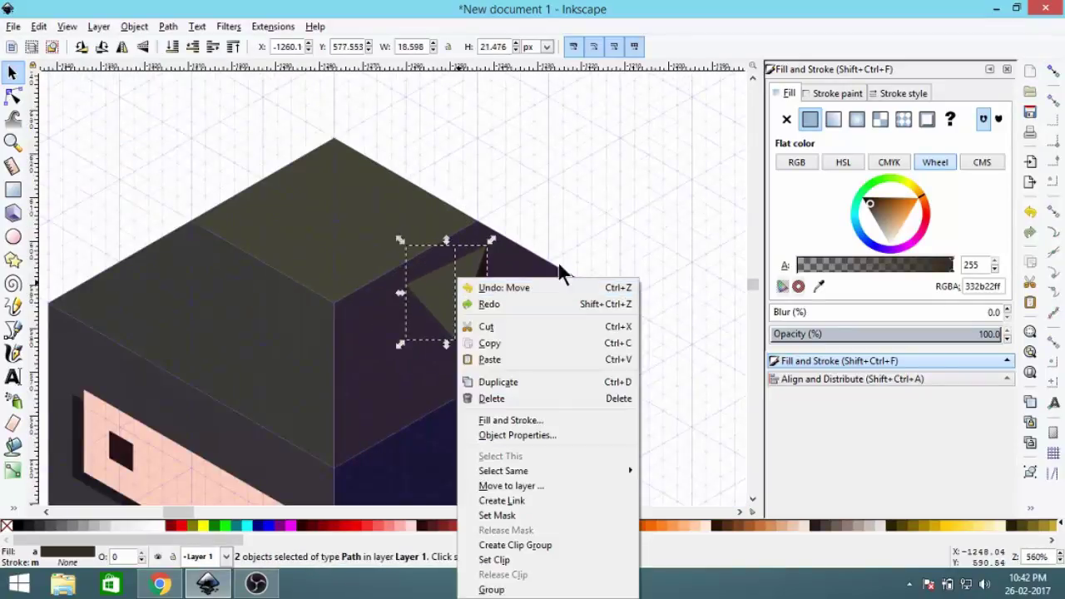
pyautogui.click(469, 383)
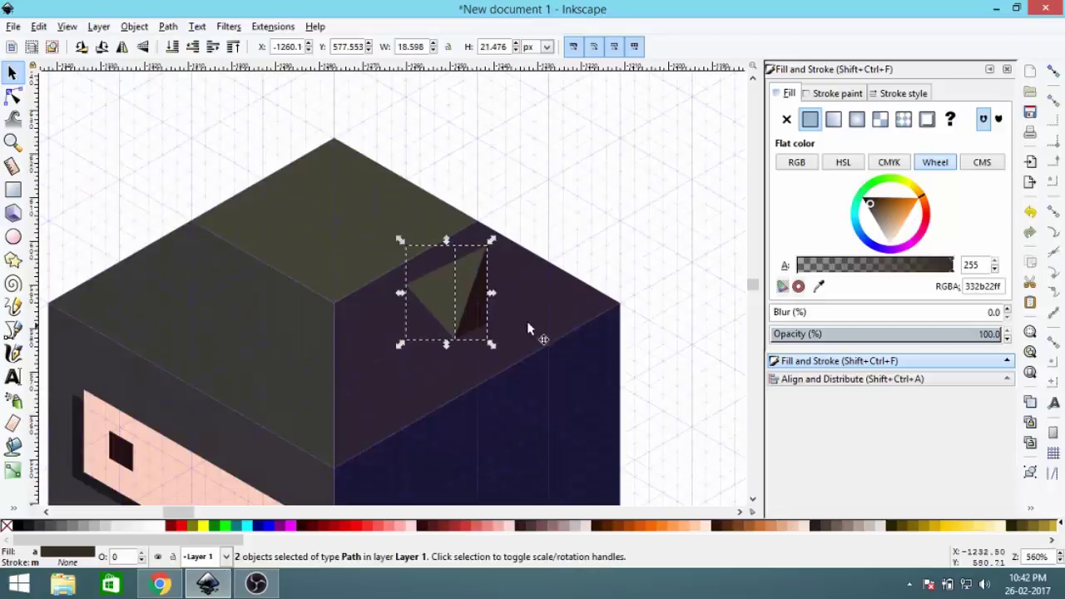
pyautogui.click(123, 46)
pyautogui.moveTo(404, 275); pyautogui.dragTo(238, 167)
pyautogui.scroll(2, 316, 192)
pyautogui.hscroll(-5, 316, 192)
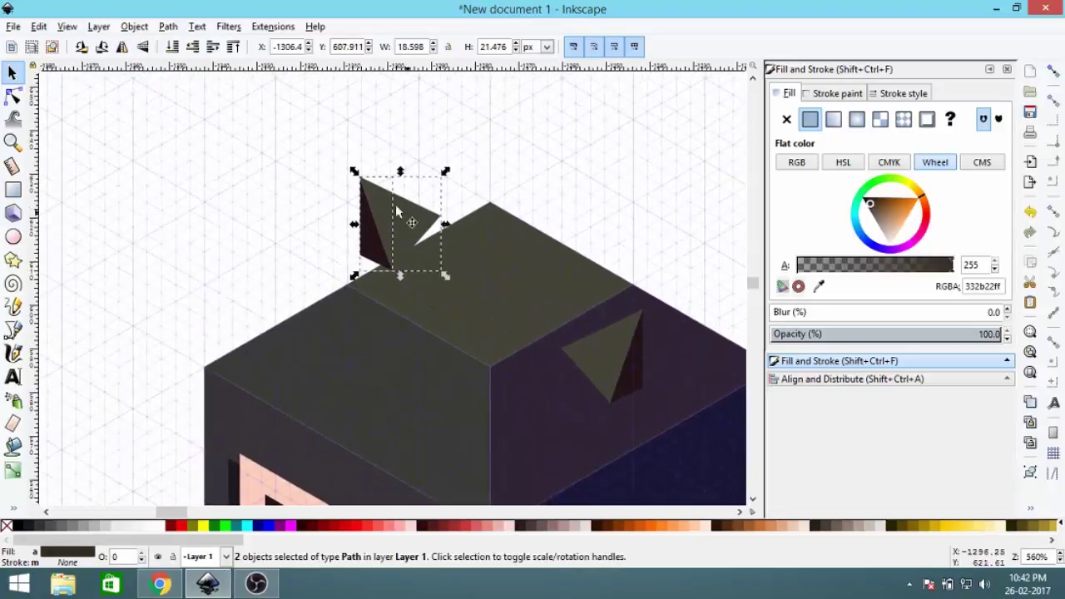
# Step: Rotate the left ear clockwise until it points up, lower it onto the head's edge and deselect it
pyautogui.scroll(2, 398, 213)
pyautogui.moveTo(493, 155); pyautogui.dragTo(509, 208)
pyautogui.moveTo(427, 228); pyautogui.dragTo(434, 274)
pyautogui.press('Escape')
# Step: Delete the dark side triangle of the left ear
pyautogui.click(368, 264)
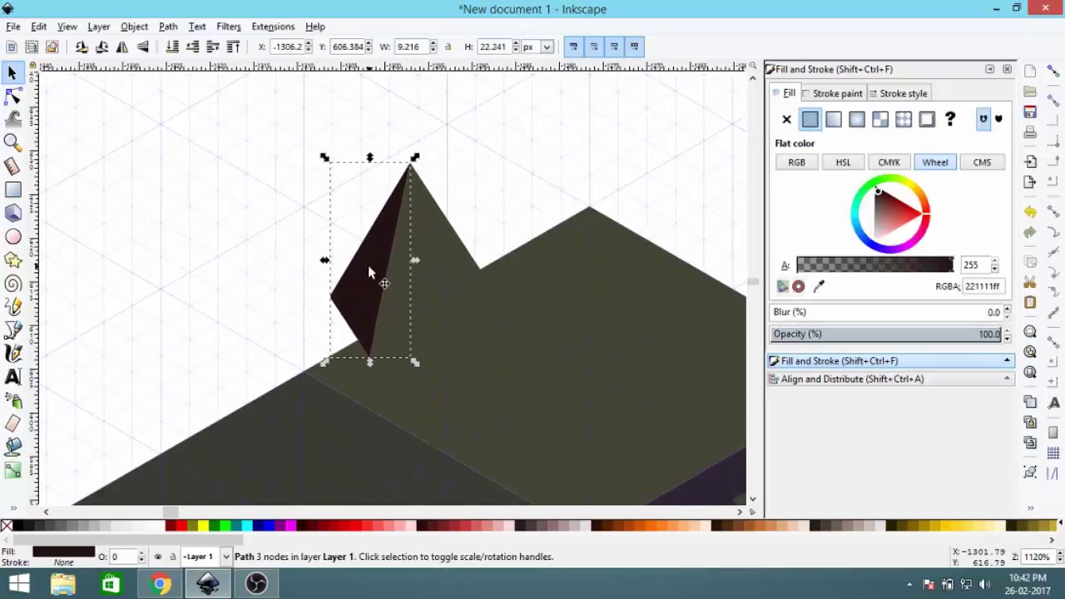
pyautogui.press('Delete')
pyautogui.scroll(-5, 388, 288)
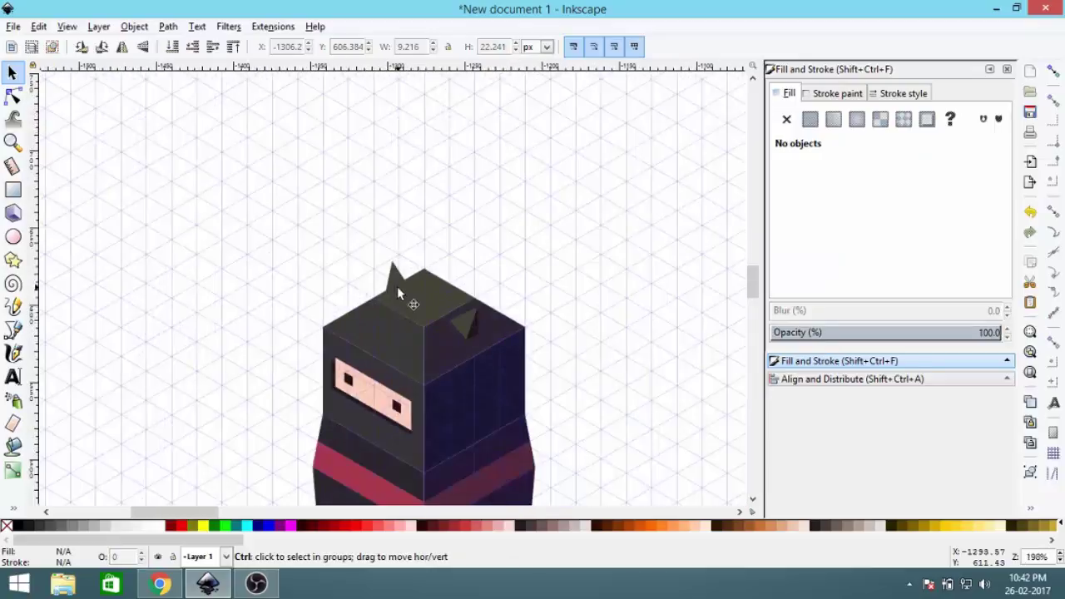
# Step: Get the Pen tool ready over an empty grid area beside the ninja and turn snapping back on
pyautogui.moveTo(544, 297); pyautogui.dragTo(523, 194)
pyautogui.scroll(1, 457, 249)
pyautogui.scroll(-4, 464, 273)
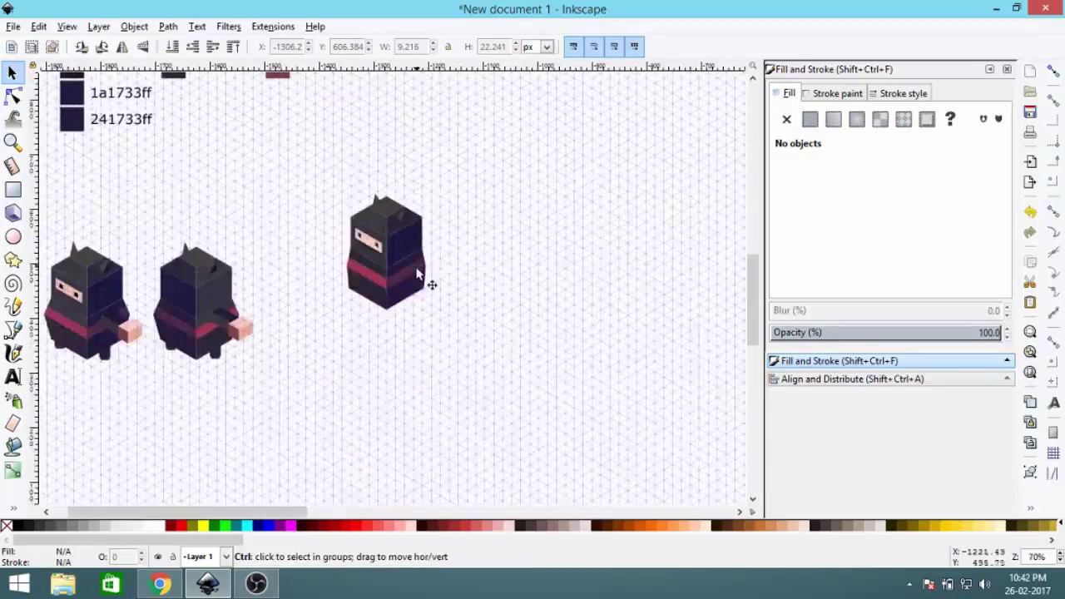
pyautogui.moveTo(290, 247); pyautogui.dragTo(305, 245)
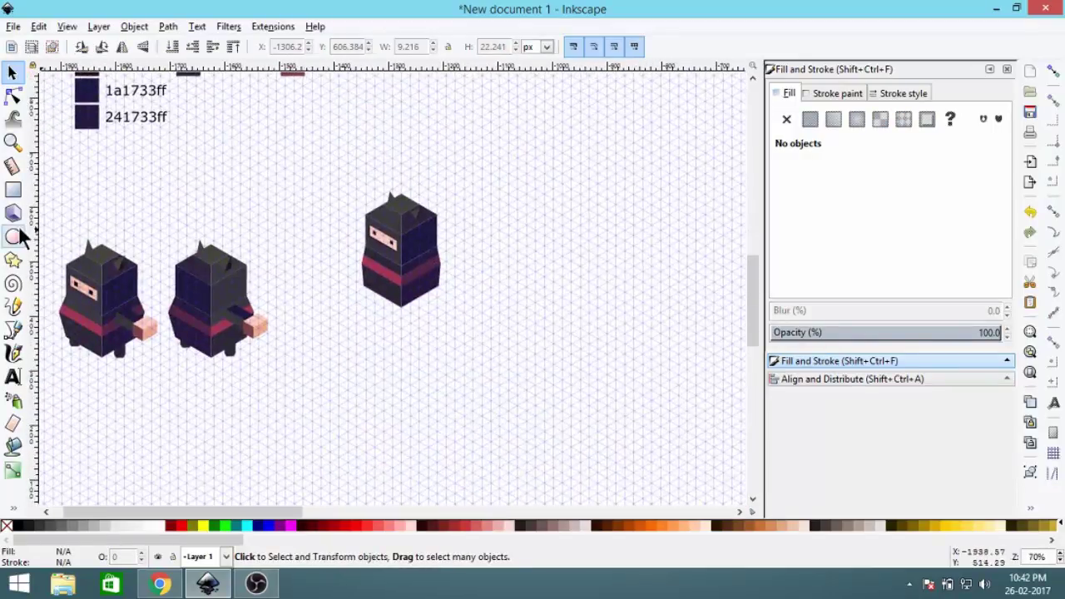
pyautogui.click(12, 331)
pyautogui.scroll(5, 461, 261)
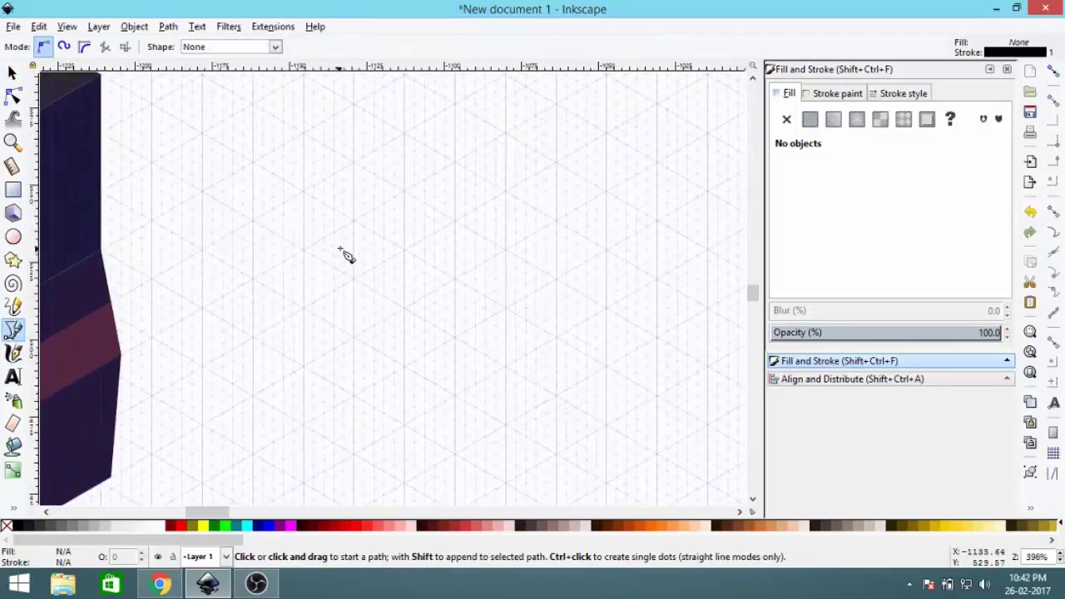
pyautogui.scroll(2, 312, 258)
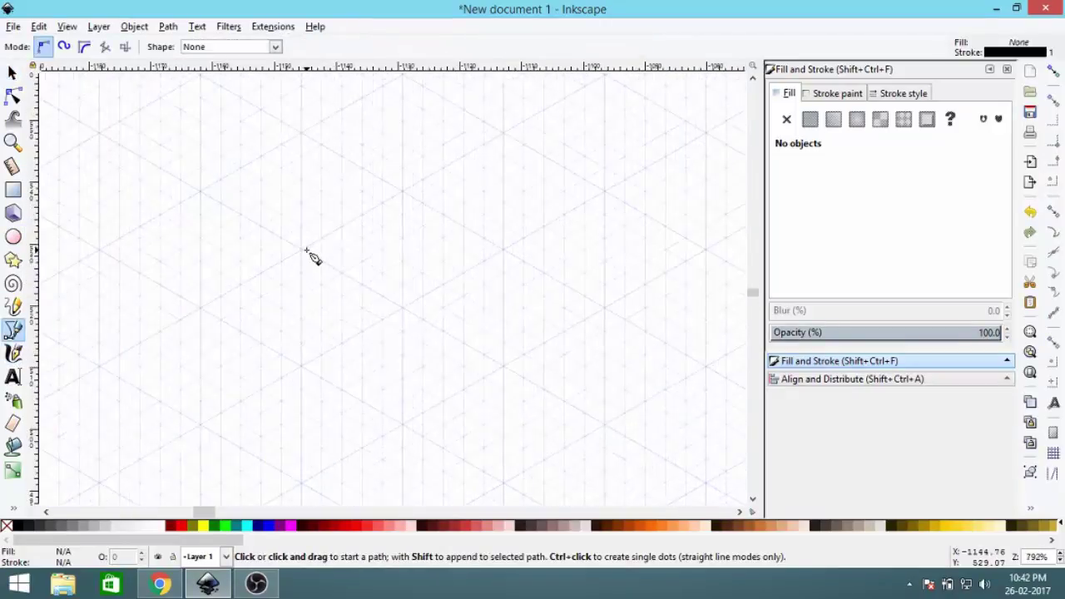
pyautogui.click(1052, 71)
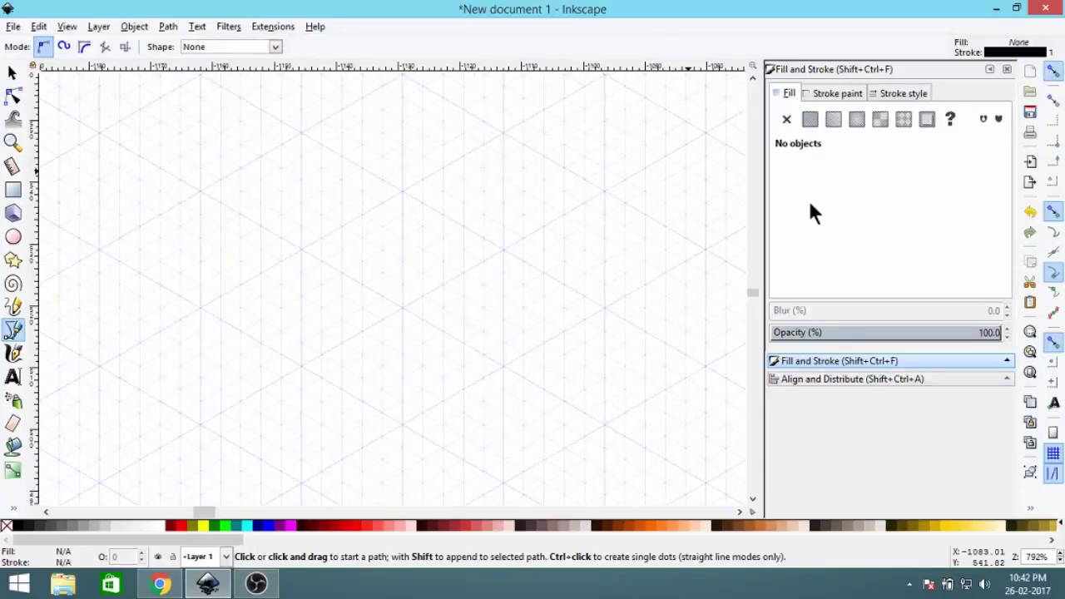
# Step: Draw a closed, elongated isometric parallelogram snapped to grid intersections beside the ninja as the arm's top face
pyautogui.click(302, 249)
pyautogui.click(404, 192)
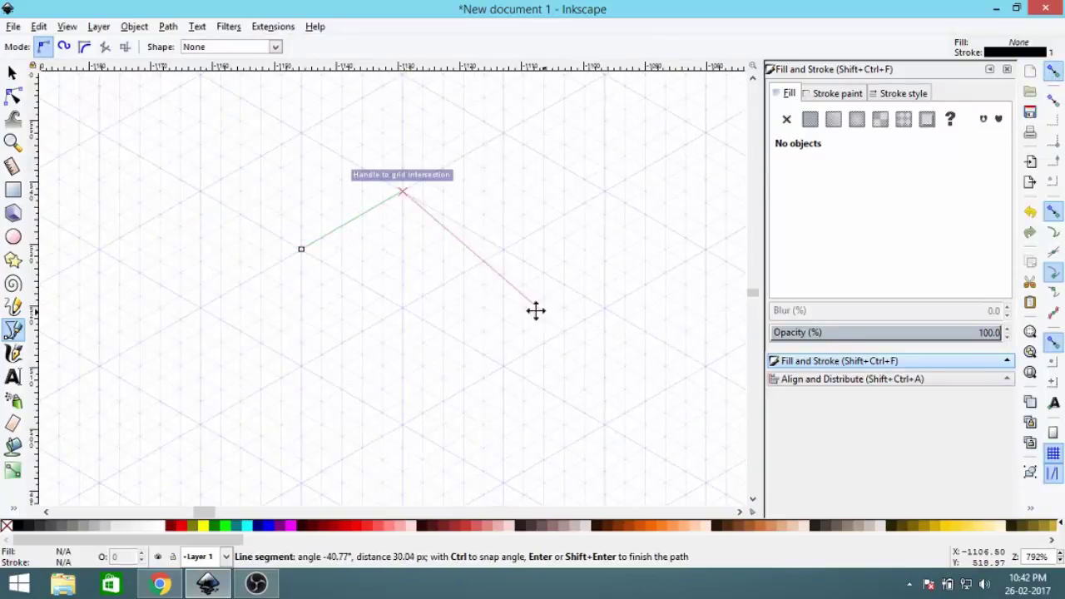
pyautogui.moveTo(536, 311); pyautogui.dragTo(353, 224)
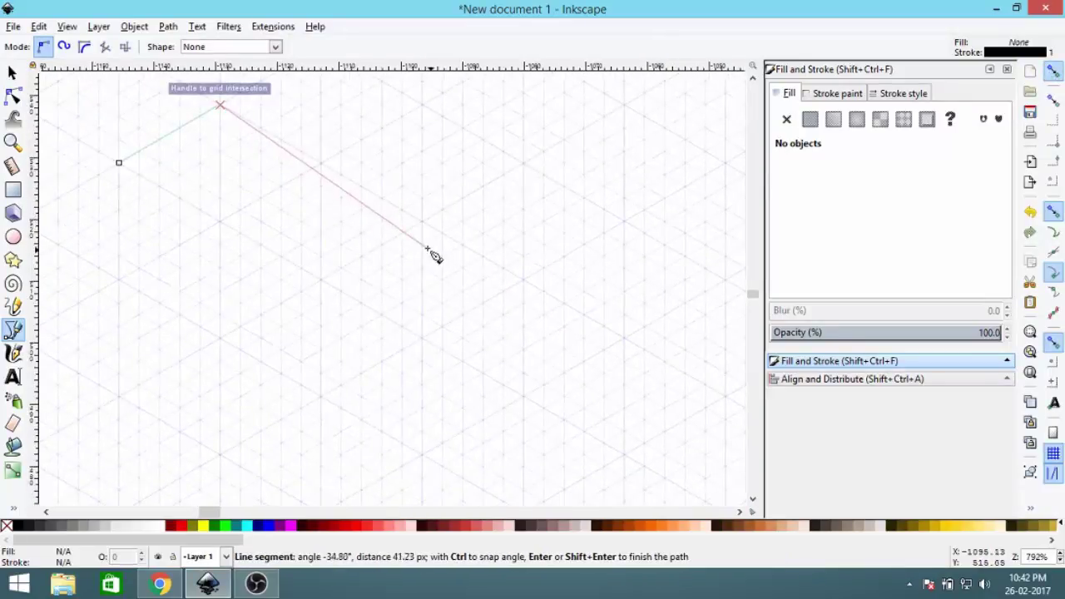
pyautogui.click(483, 256)
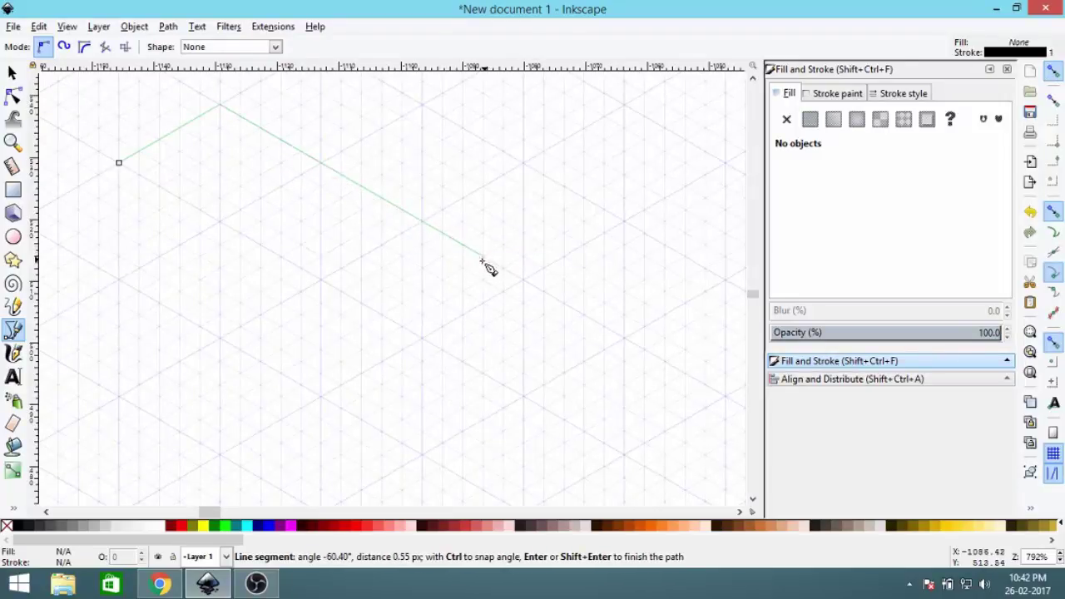
pyautogui.click(380, 314)
pyautogui.scroll(1, 420, 316)
pyautogui.hscroll(-3, 421, 316)
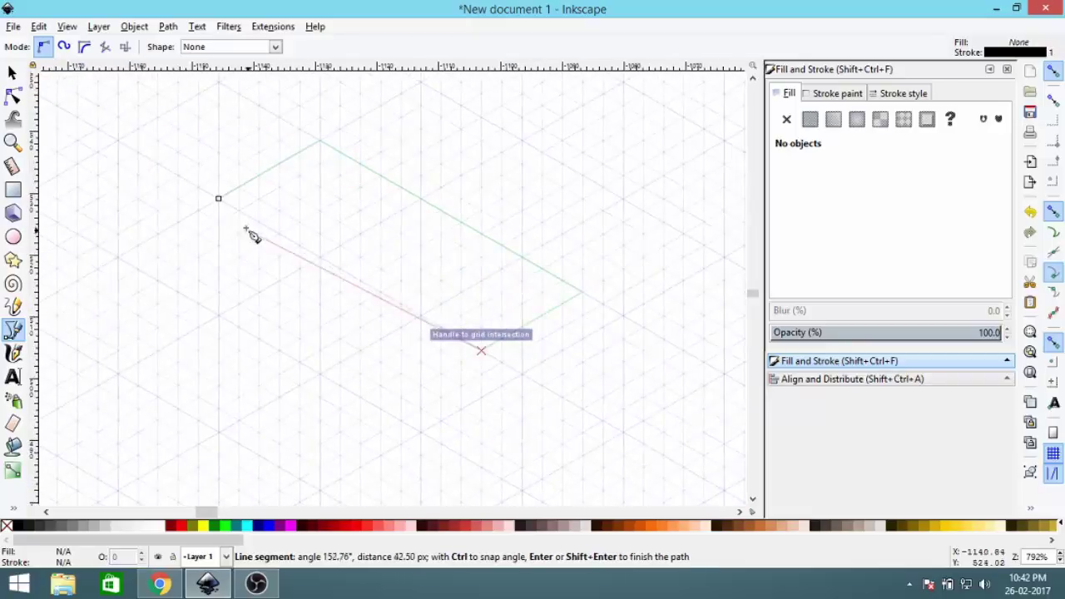
pyautogui.click(219, 198)
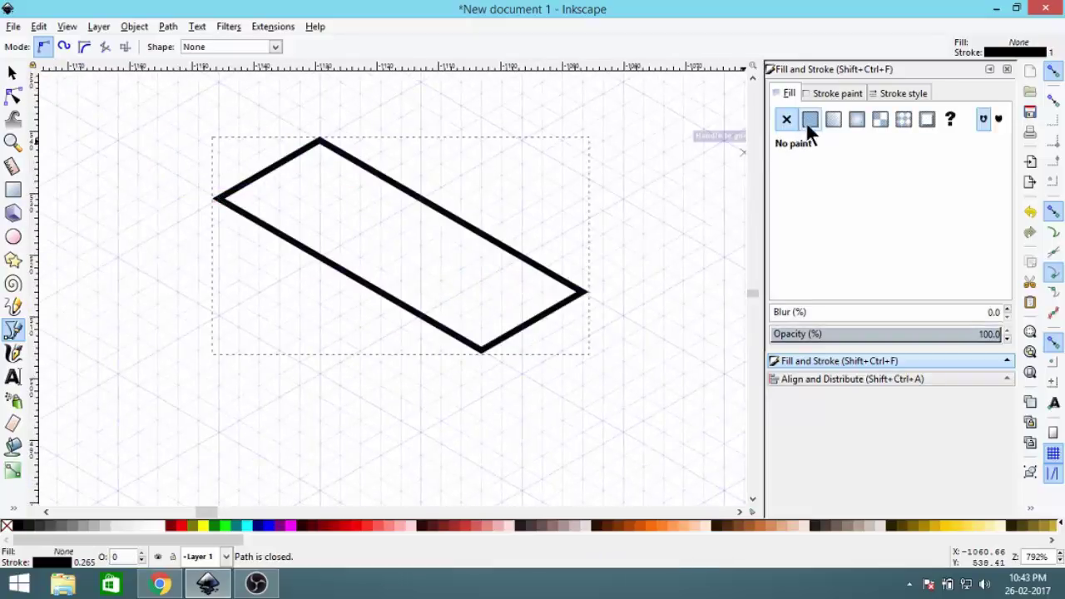
# Step: Remove the arm top face's outline and fill it with the palette colour 2b262bff
pyautogui.click(809, 120)
pyautogui.click(828, 93)
pyautogui.click(787, 119)
pyautogui.click(789, 93)
pyautogui.click(819, 286)
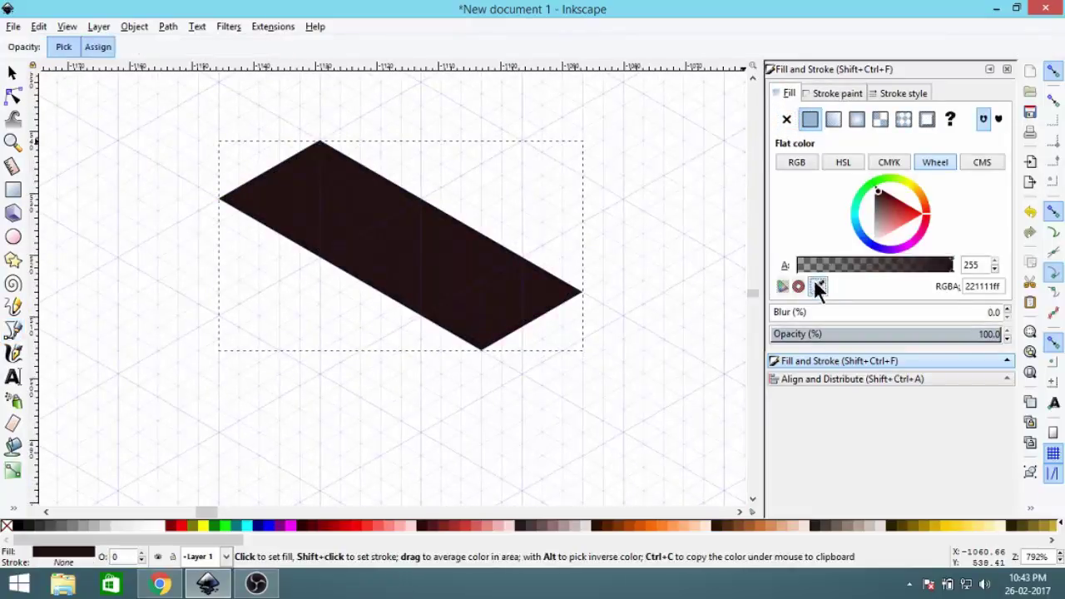
pyautogui.scroll(-4, 468, 244)
pyautogui.scroll(-3, 487, 267)
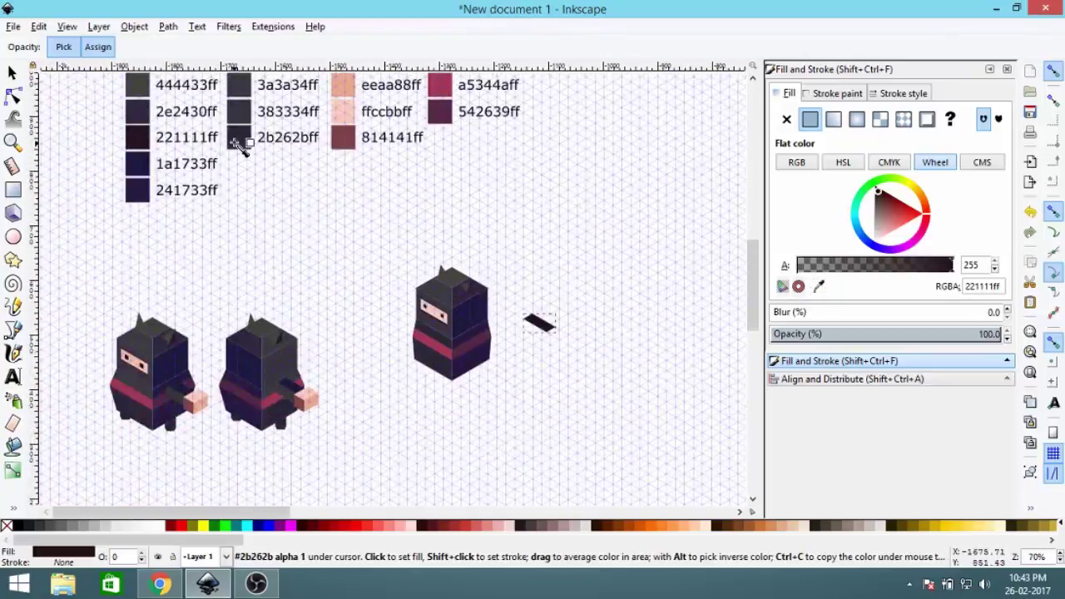
pyautogui.click(239, 143)
pyautogui.press('b')
# Step: Draw the arm's closed side face, about 42.6 by 43.5 px, directly below the long lower edge of the top face
pyautogui.scroll(4, 566, 325)
pyautogui.scroll(-3, 547, 332)
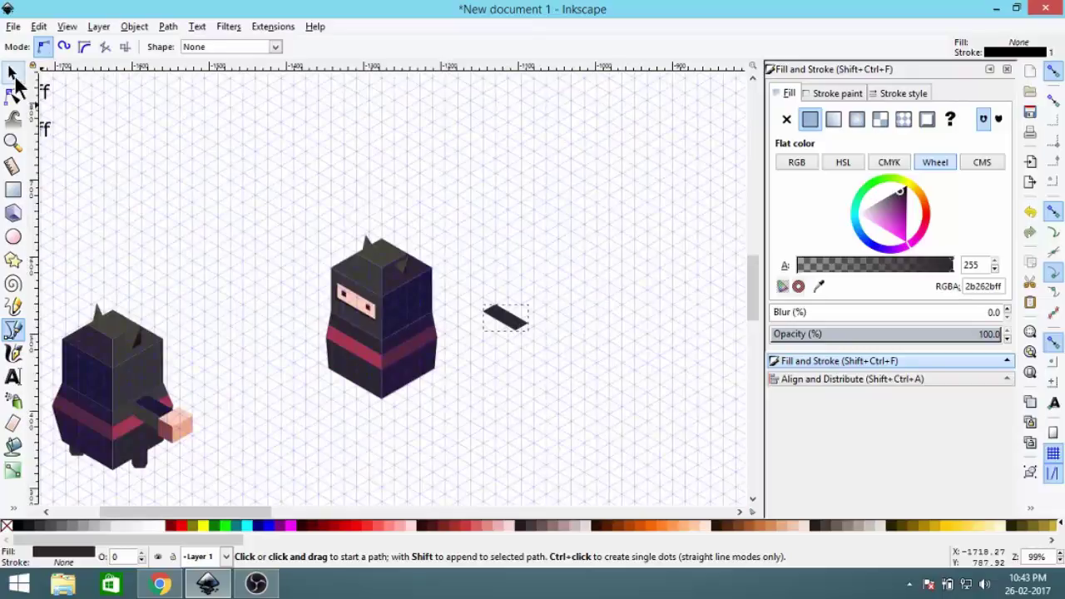
pyautogui.scroll(4, 475, 352)
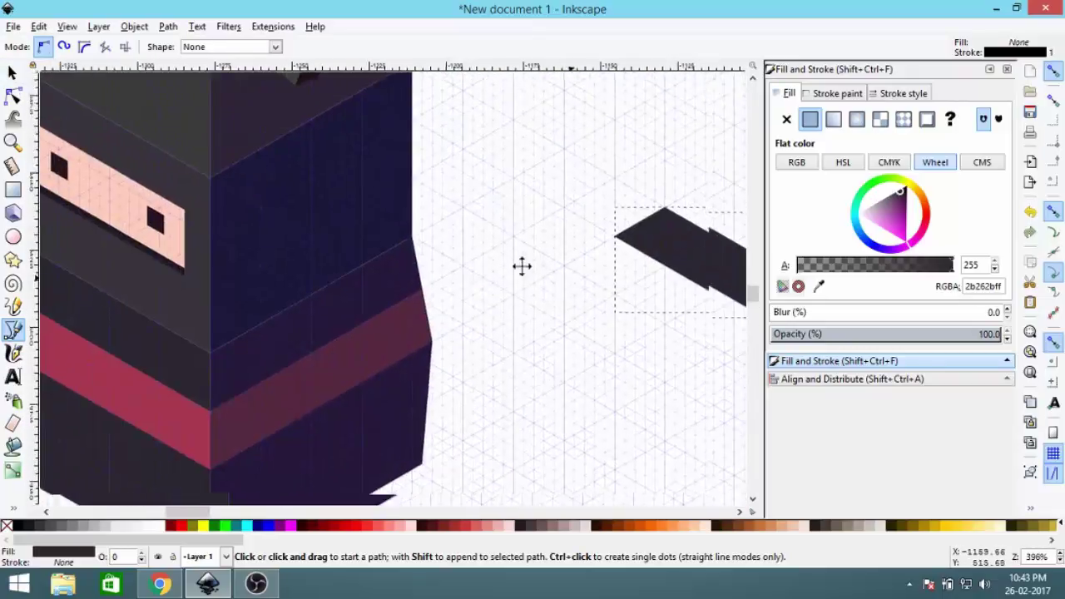
pyautogui.scroll(2, 522, 265)
pyautogui.click(412, 153)
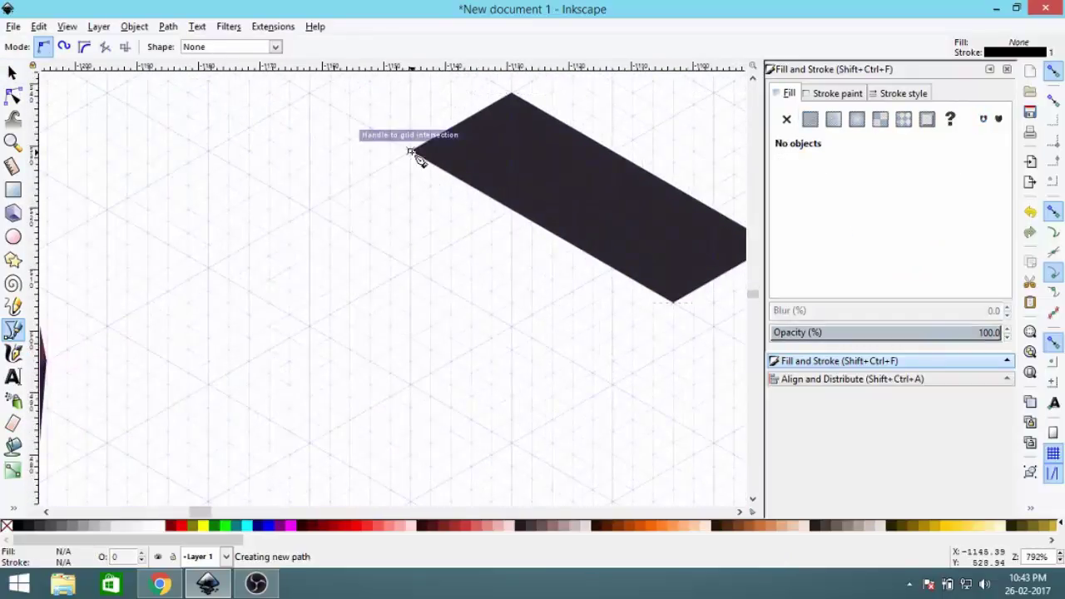
pyautogui.click(411, 268)
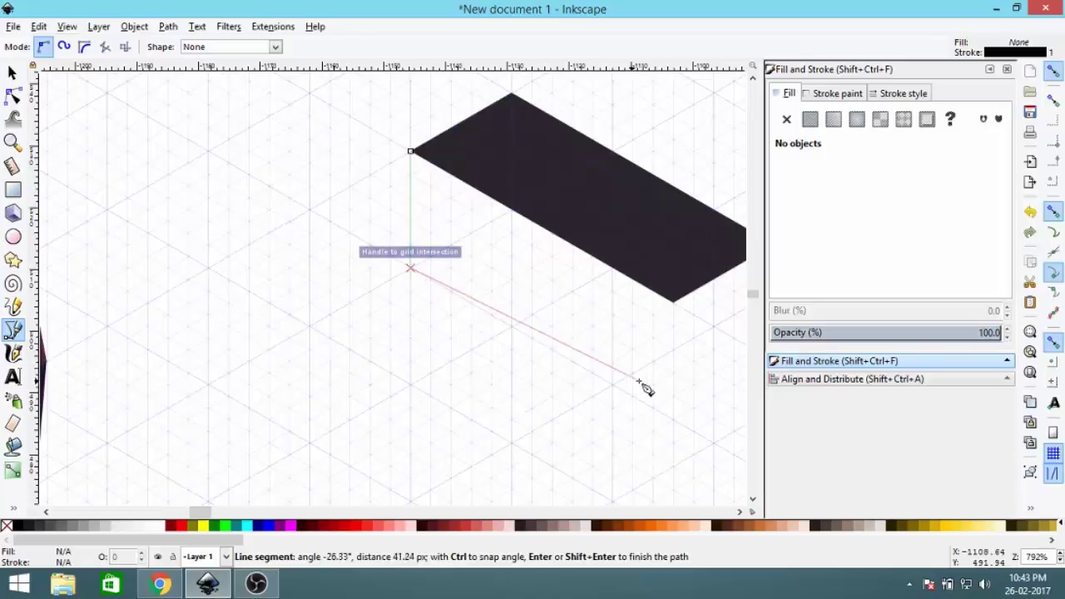
pyautogui.click(674, 416)
pyautogui.click(672, 301)
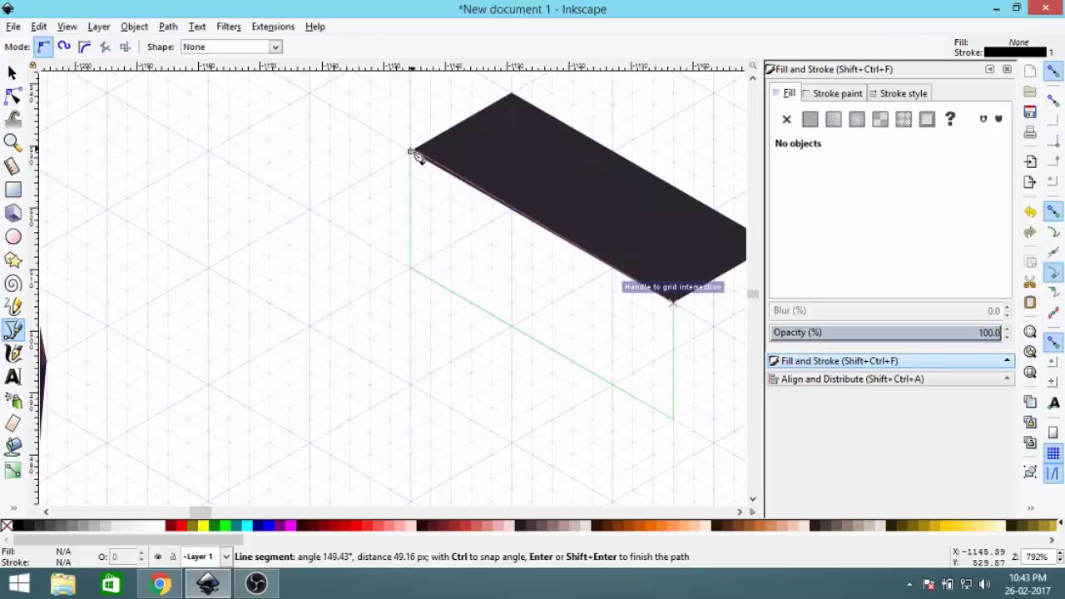
pyautogui.click(411, 151)
# Step: Remove the arm side face's outline and fill it with 444433ff sampled from the top of the ninja's head
pyautogui.click(823, 94)
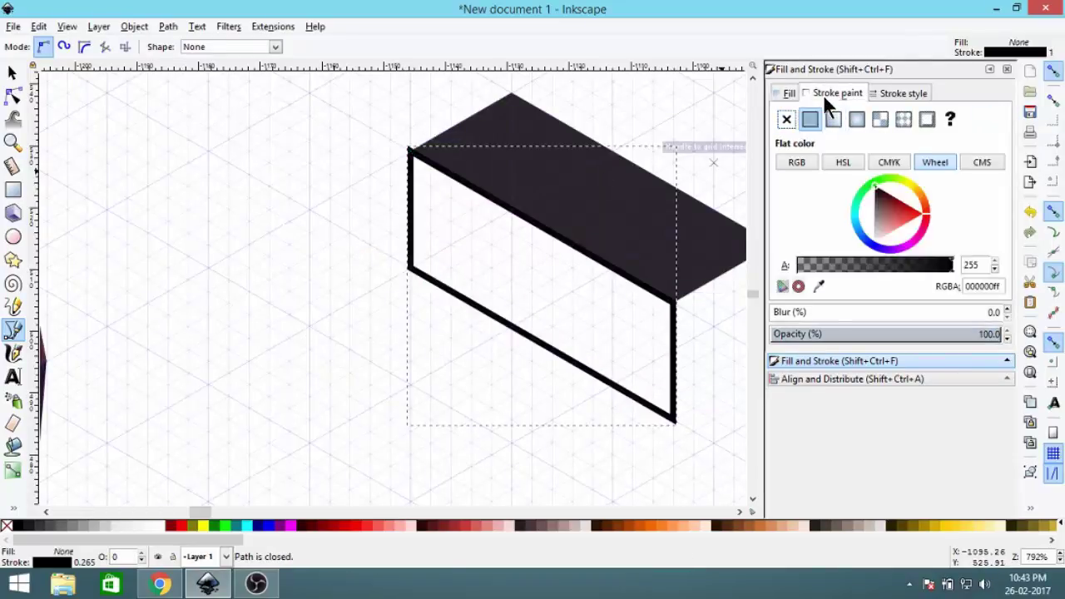
pyautogui.click(787, 119)
pyautogui.click(784, 92)
pyautogui.click(811, 121)
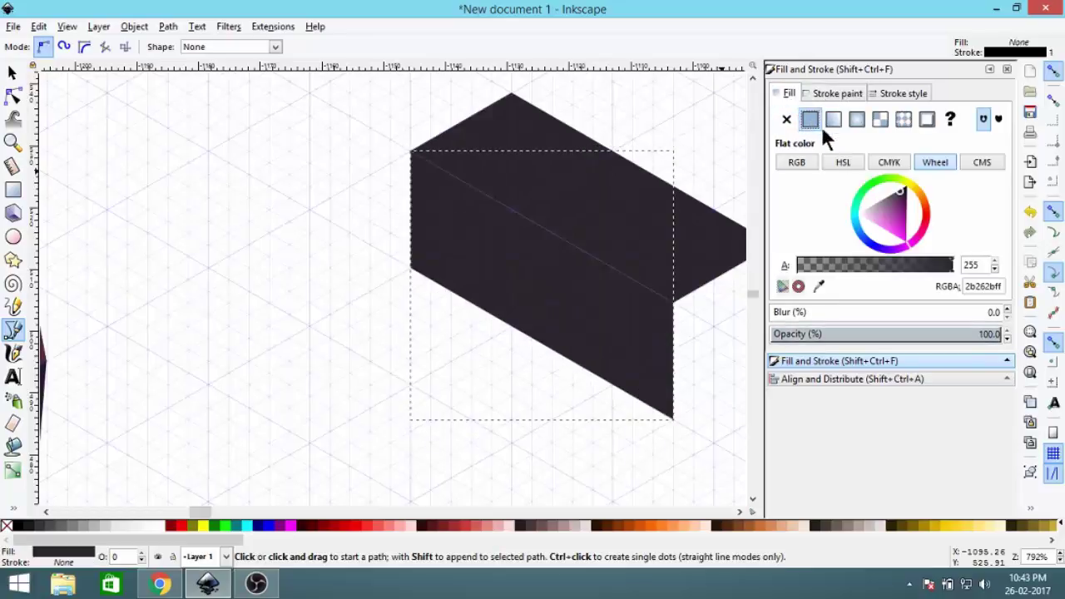
pyautogui.click(820, 286)
pyautogui.scroll(-5, 598, 298)
pyautogui.moveTo(372, 367); pyautogui.dragTo(513, 363)
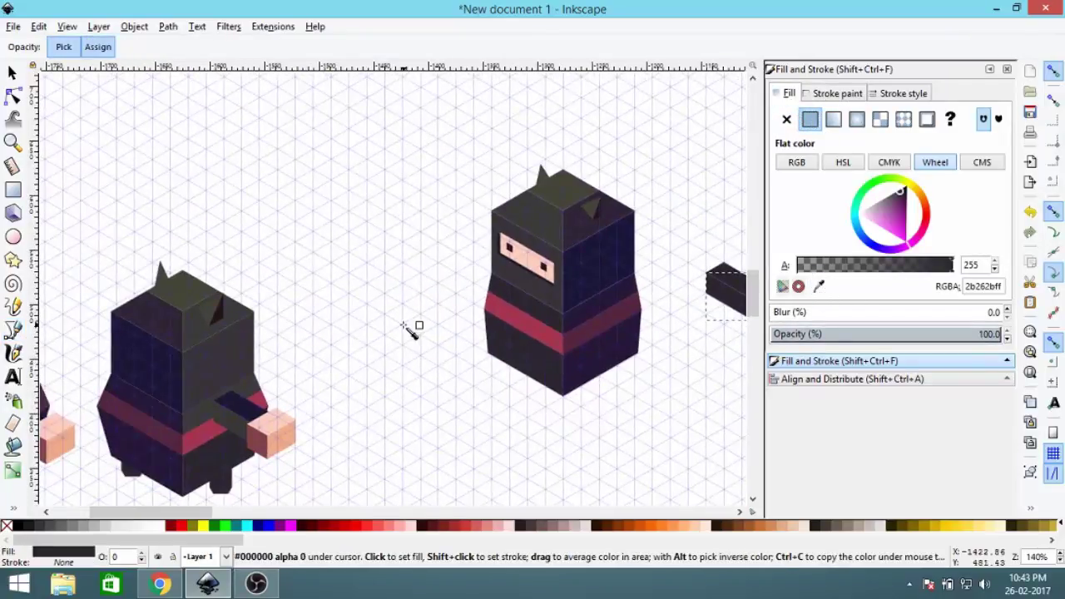
pyautogui.click(562, 200)
pyautogui.press('b')
# Step: Draw a closed isometric parallelogram for the hand beside the arm, with vertical sides and slanted edges about 18.9 px long
pyautogui.moveTo(729, 282); pyautogui.dragTo(506, 264)
pyautogui.scroll(3, 505, 265)
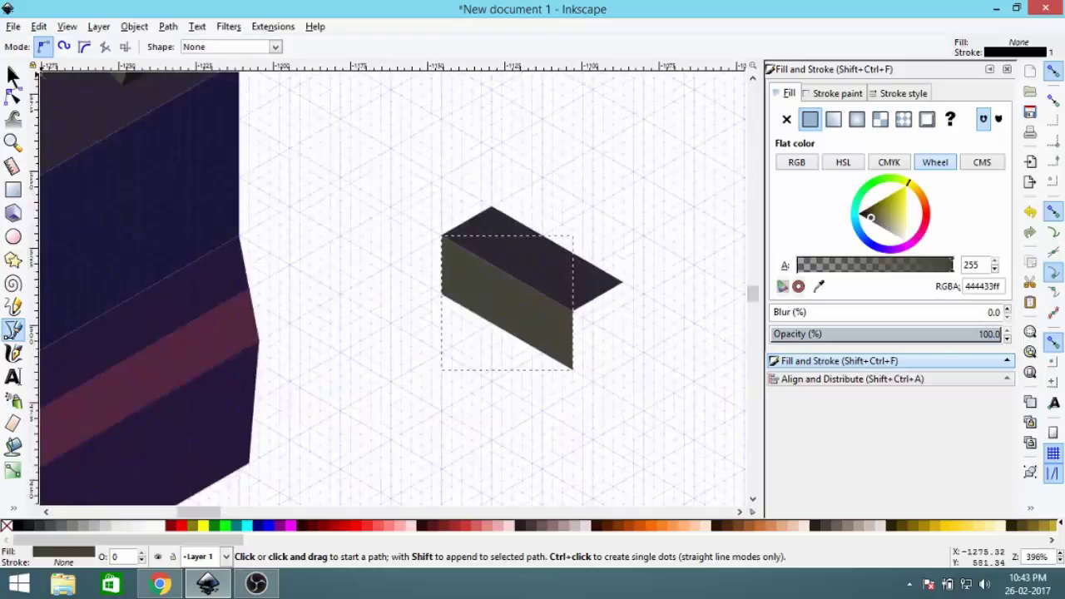
pyautogui.click(12, 75)
pyautogui.moveTo(598, 273); pyautogui.dragTo(286, 232)
pyautogui.scroll(1, 285, 232)
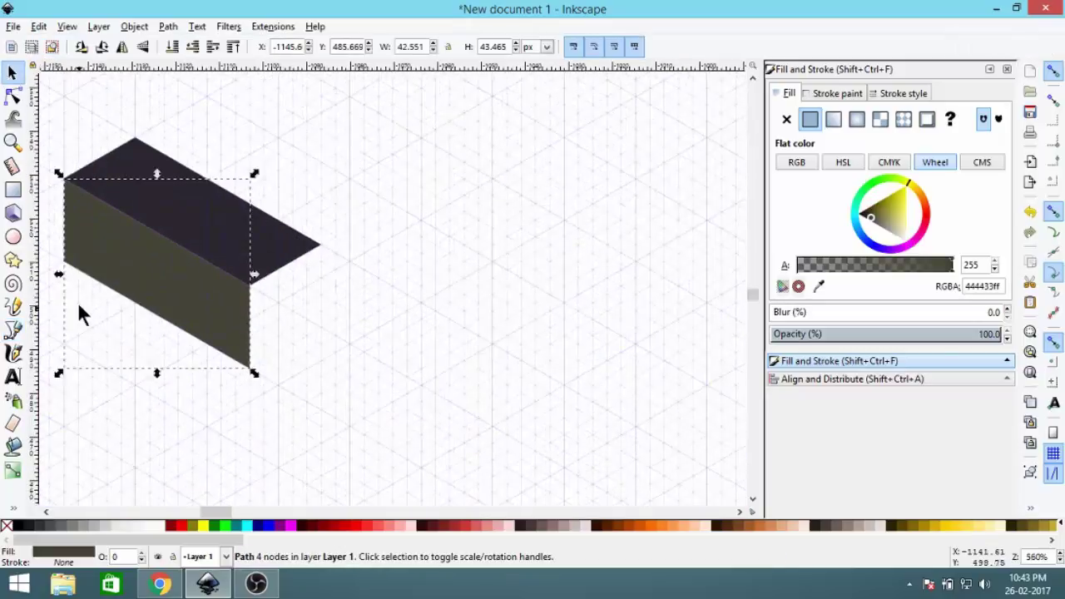
pyautogui.click(10, 334)
pyautogui.moveTo(433, 247); pyautogui.dragTo(380, 290)
pyautogui.scroll(1, 408, 290)
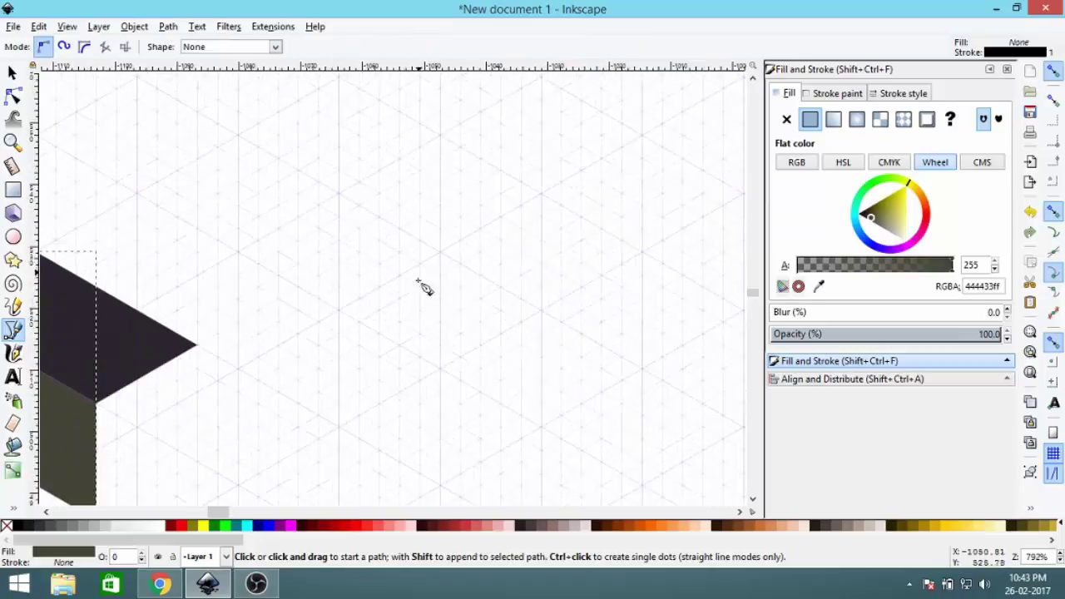
pyautogui.hscroll(2, 343, 307)
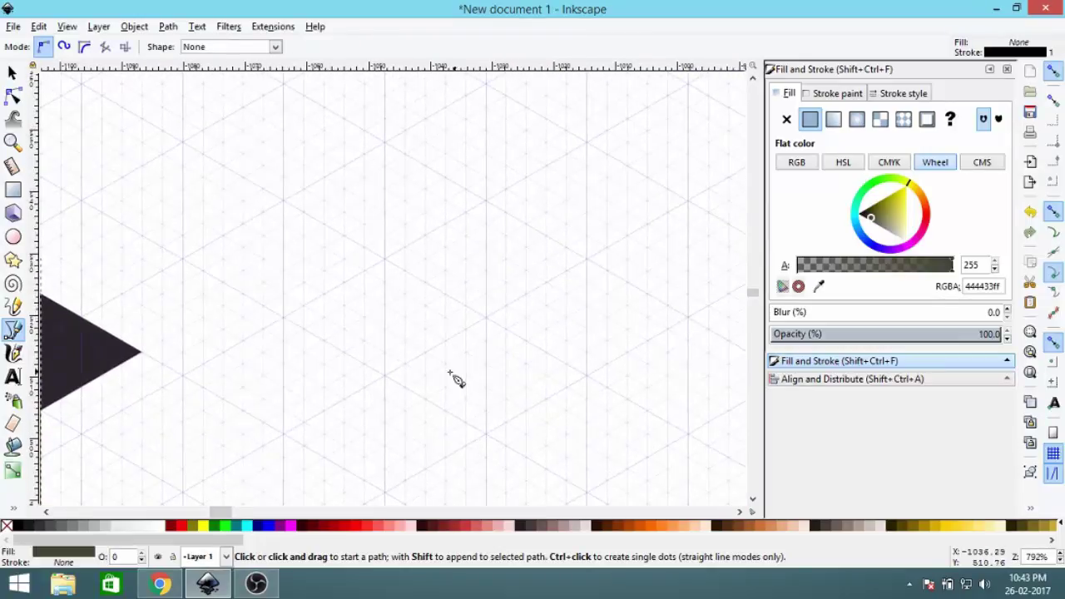
pyautogui.scroll(-2, 433, 353)
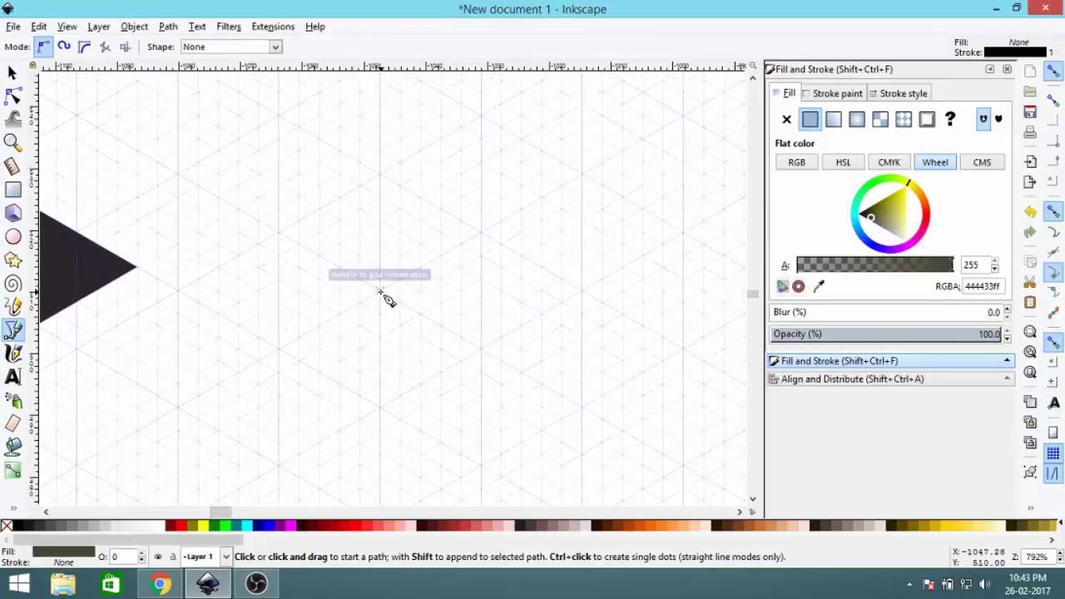
pyautogui.click(380, 292)
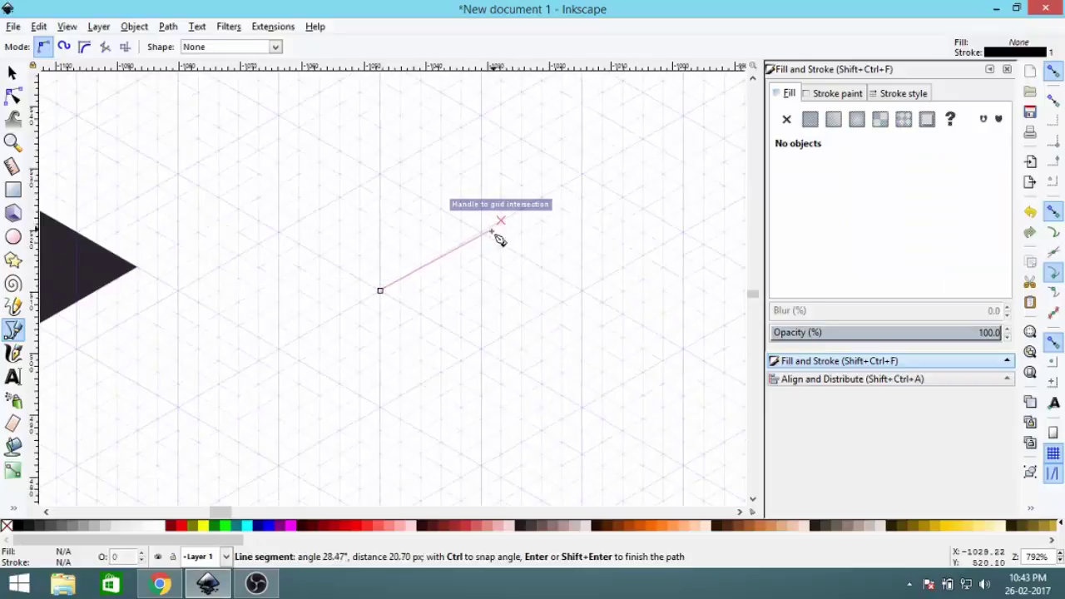
pyautogui.scroll(1, 481, 236)
pyautogui.click(484, 232)
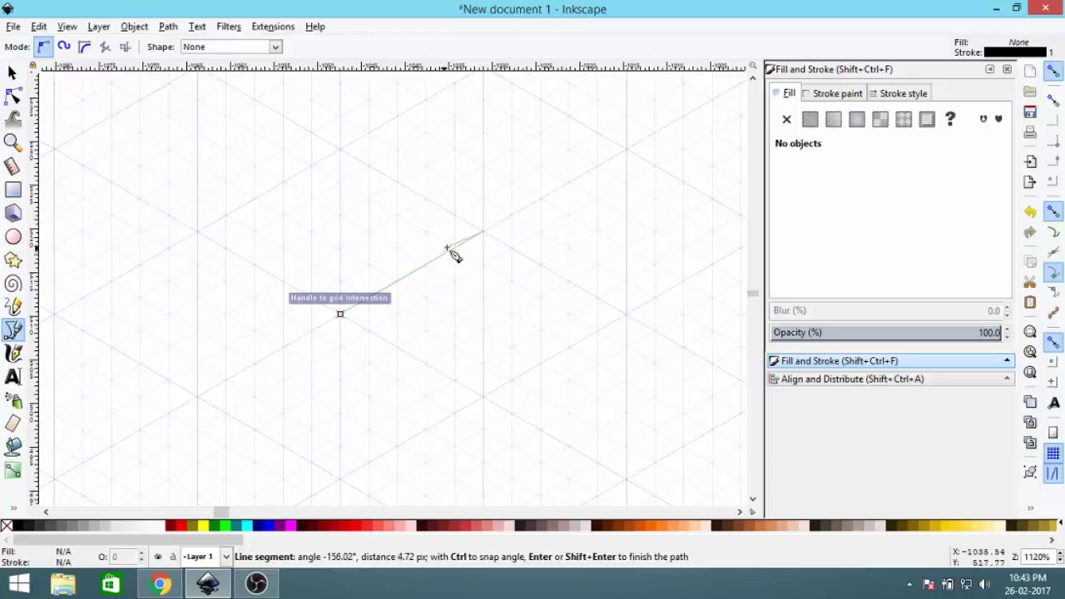
pyautogui.moveTo(488, 280); pyautogui.dragTo(578, 225)
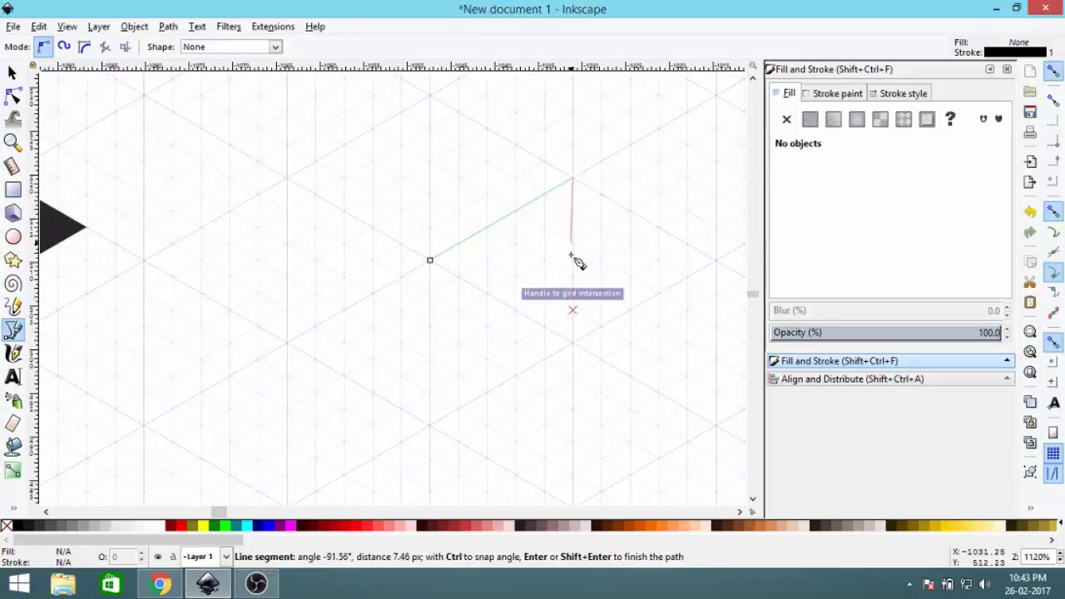
pyautogui.click(572, 309)
pyautogui.click(428, 397)
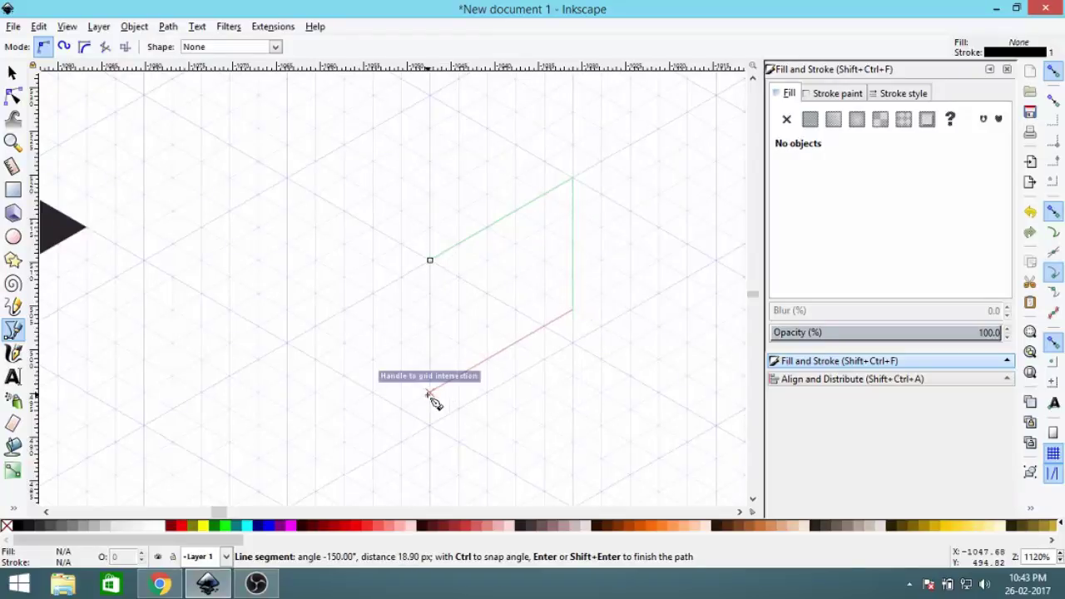
pyautogui.click(429, 261)
# Step: Remove the hand face's outline and fill it with the palette skin colour eeaa88ff
pyautogui.click(809, 120)
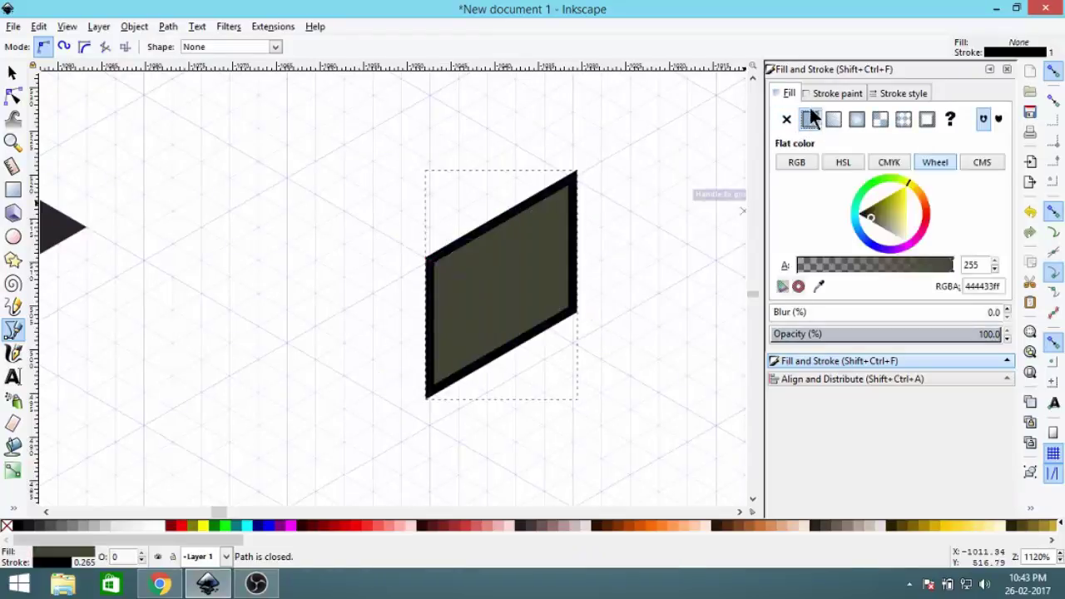
pyautogui.click(832, 93)
pyautogui.click(787, 120)
pyautogui.click(786, 95)
pyautogui.click(820, 286)
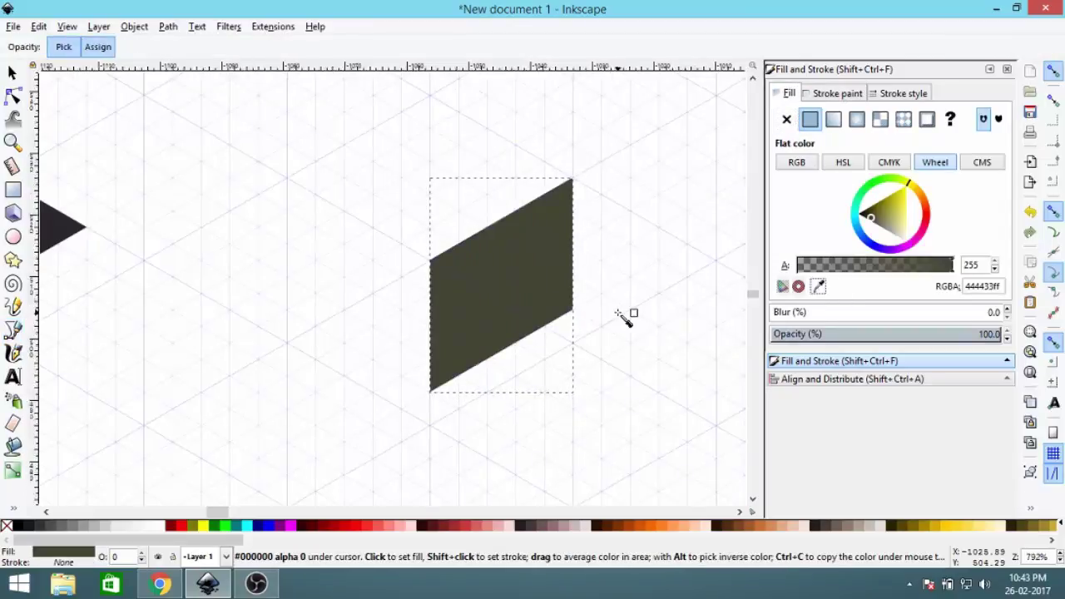
pyautogui.scroll(-8, 625, 314)
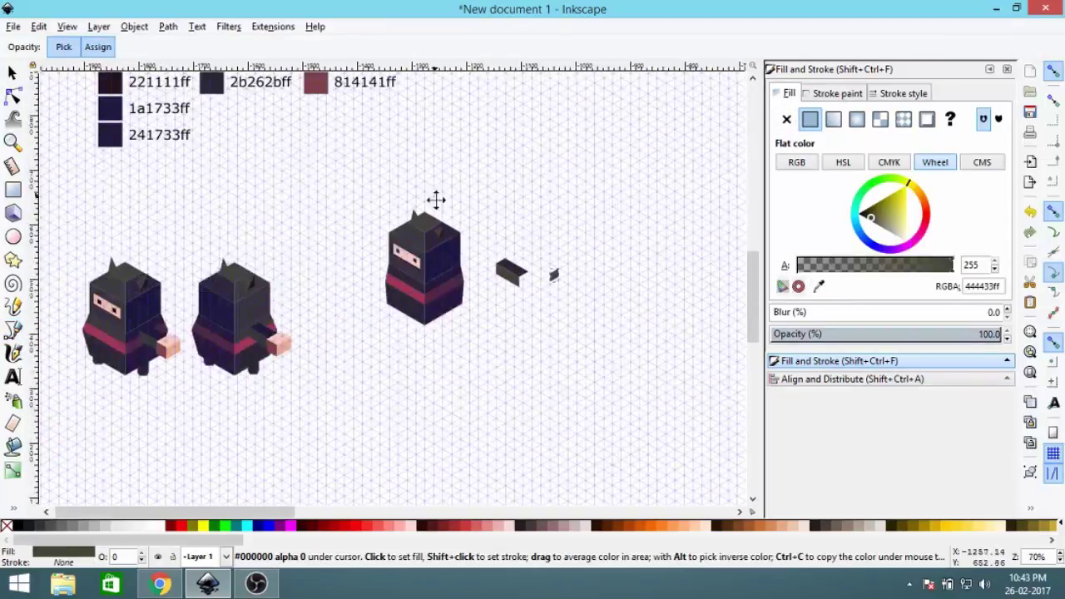
pyautogui.moveTo(437, 201); pyautogui.dragTo(459, 251)
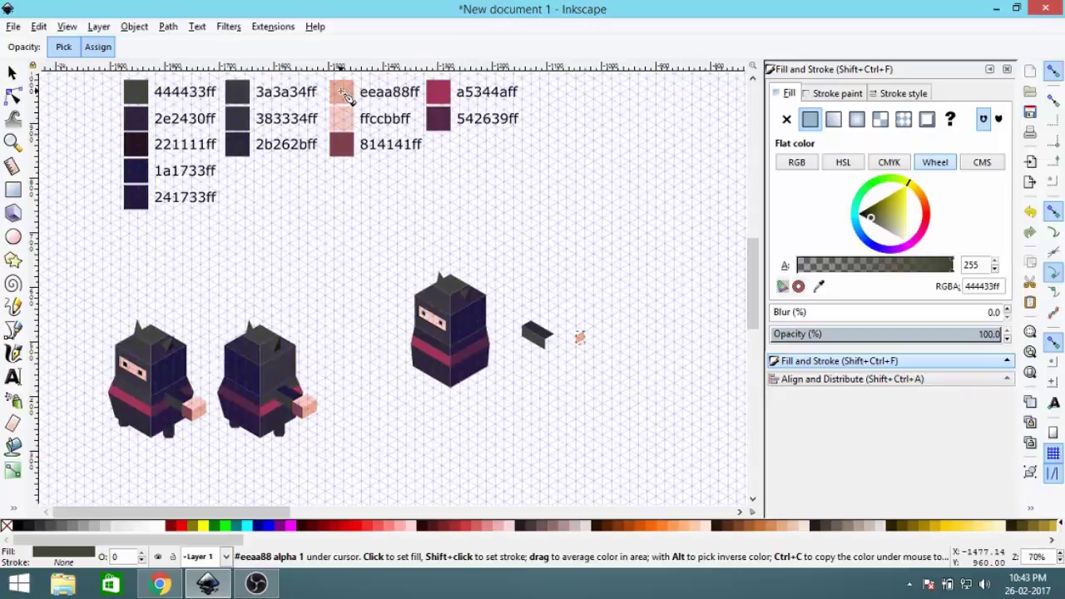
pyautogui.click(345, 94)
pyautogui.press('b')
pyautogui.scroll(4, 607, 374)
pyautogui.scroll(3, 530, 252)
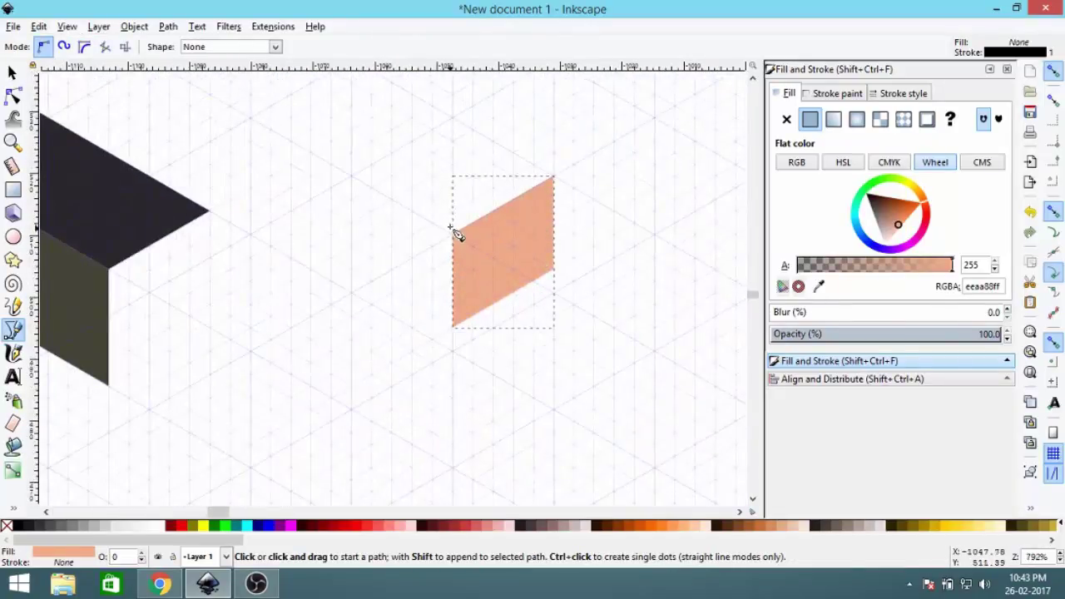
pyautogui.scroll(1, 456, 234)
pyautogui.scroll(3, 464, 209)
pyautogui.hscroll(-2, 463, 209)
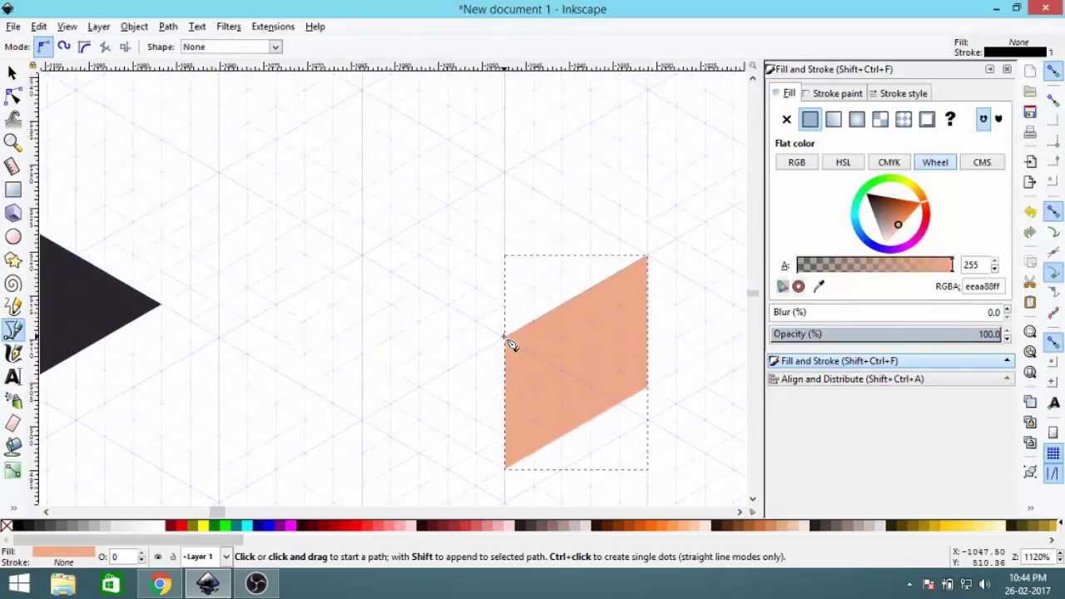
# Step: Draw the hand's closed top face as an isometric parallelogram on the skin-coloured face's upper edge, with short edges about 15.1 px long
pyautogui.click(505, 337)
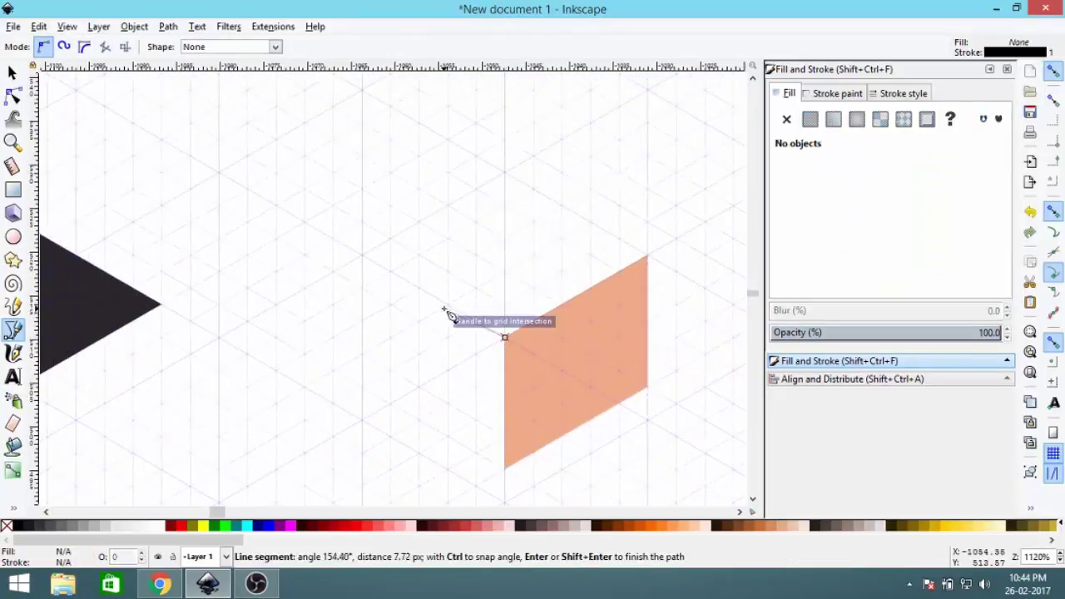
pyautogui.click(391, 270)
pyautogui.click(533, 190)
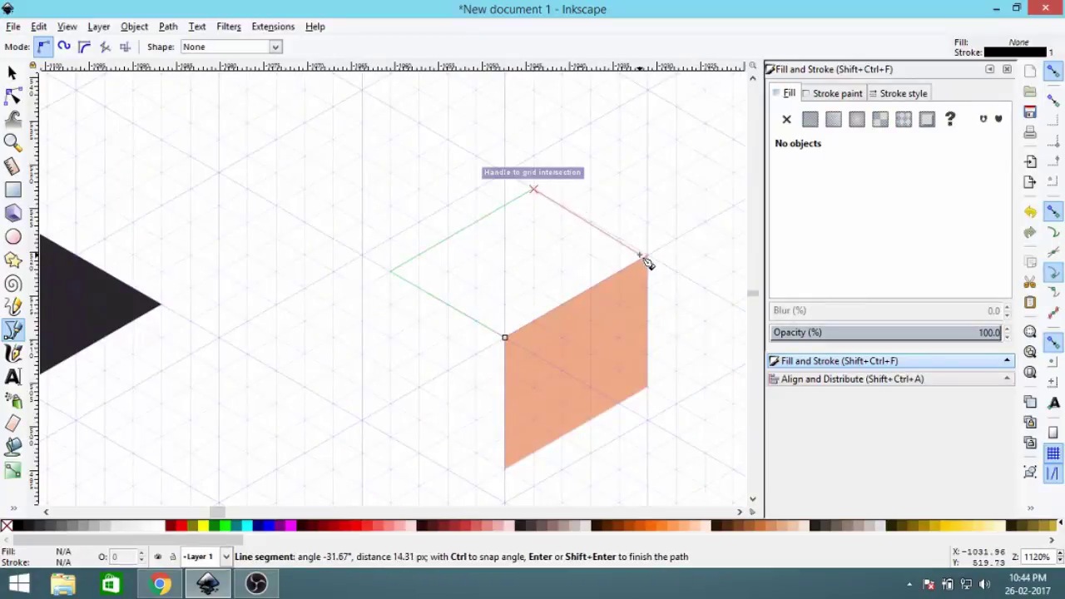
pyautogui.click(649, 254)
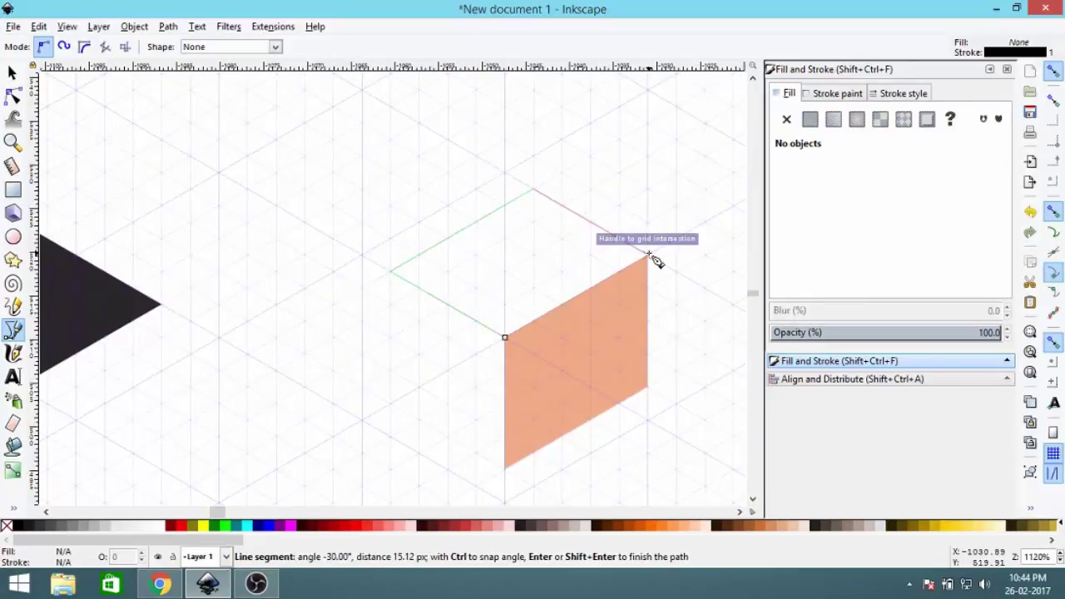
pyautogui.click(505, 337)
# Step: Remove the hand top face's outline and fill it with the palette's light skin colour ffccbbff
pyautogui.click(817, 97)
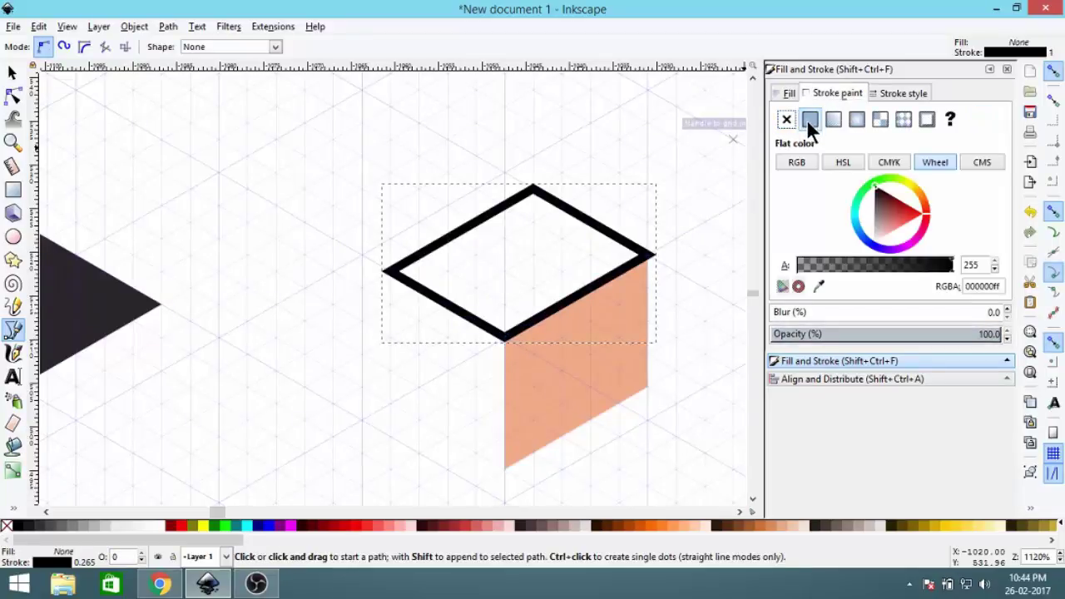
pyautogui.click(787, 119)
pyautogui.click(809, 119)
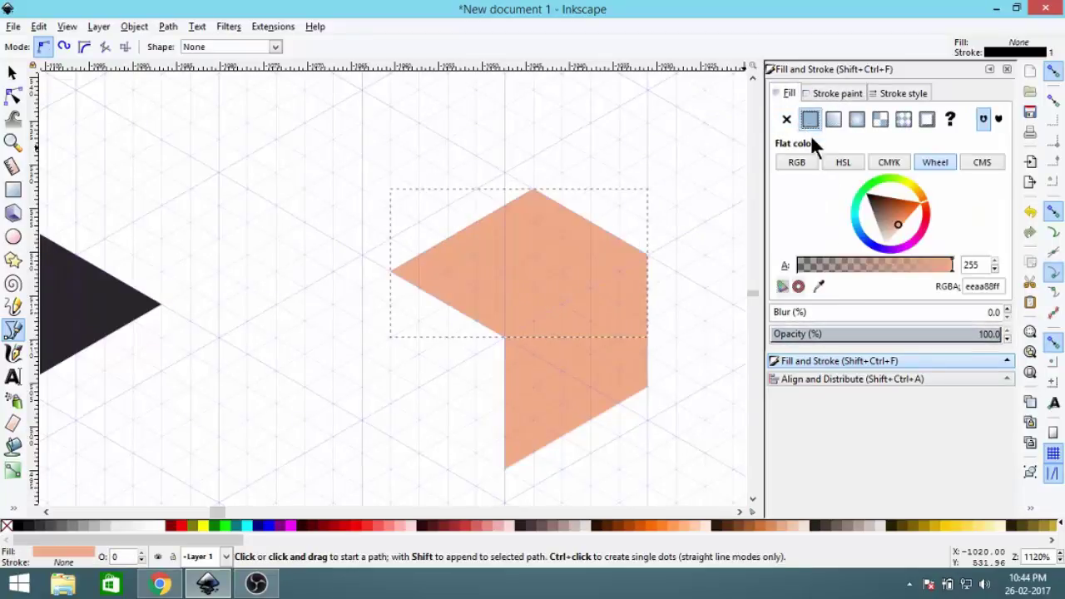
pyautogui.click(819, 286)
pyautogui.scroll(-9, 499, 279)
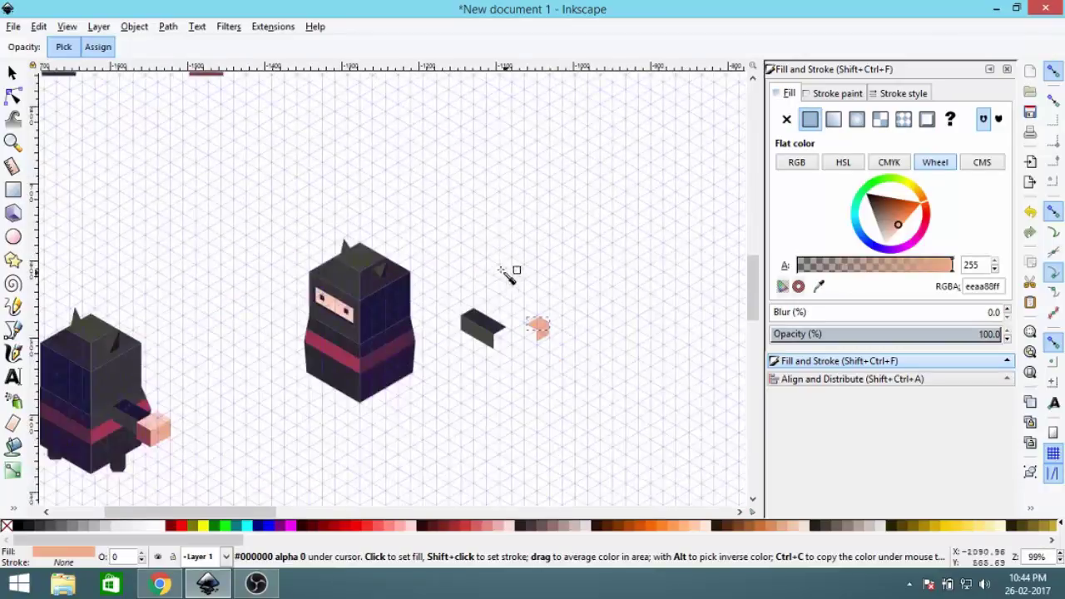
pyautogui.moveTo(364, 141); pyautogui.dragTo(392, 201)
pyautogui.scroll(3, 392, 201)
pyautogui.click(344, 192)
pyautogui.scroll(-3, 455, 265)
# Step: Draw the hand's remaining closed side face, about 13.1 by 22.7 px, below the top face's free lower edge
pyautogui.press('b')
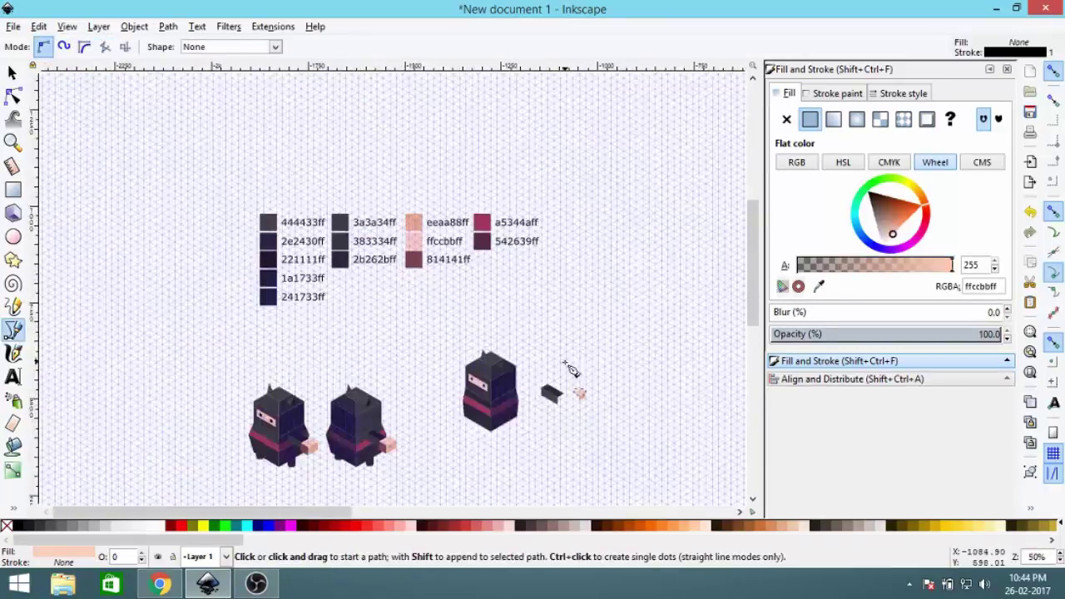
pyautogui.moveTo(574, 392); pyautogui.dragTo(481, 232)
pyautogui.scroll(3, 481, 232)
pyautogui.scroll(7, 490, 239)
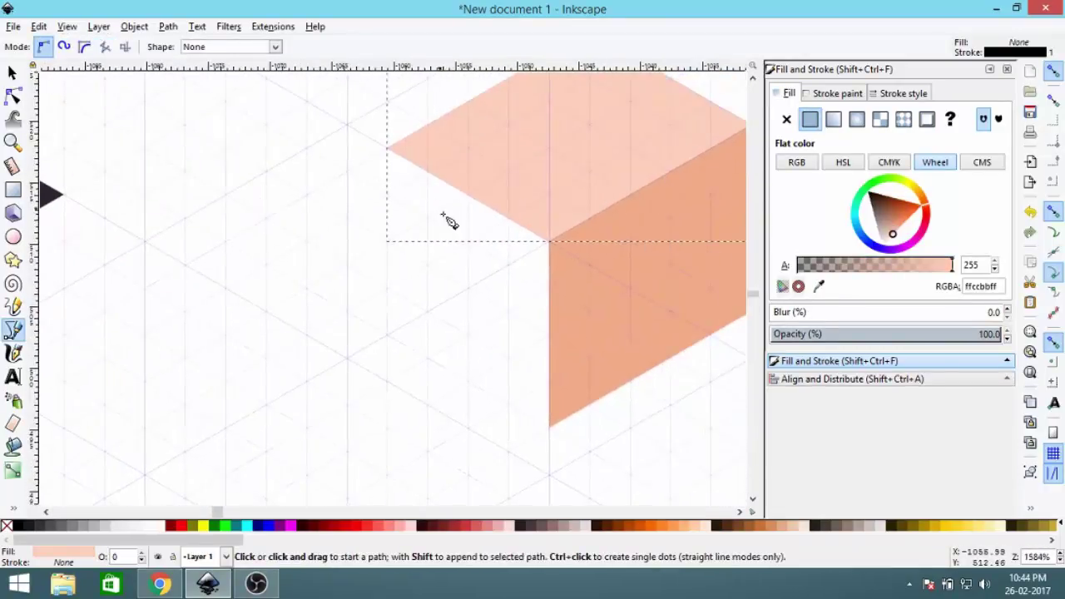
pyautogui.click(550, 242)
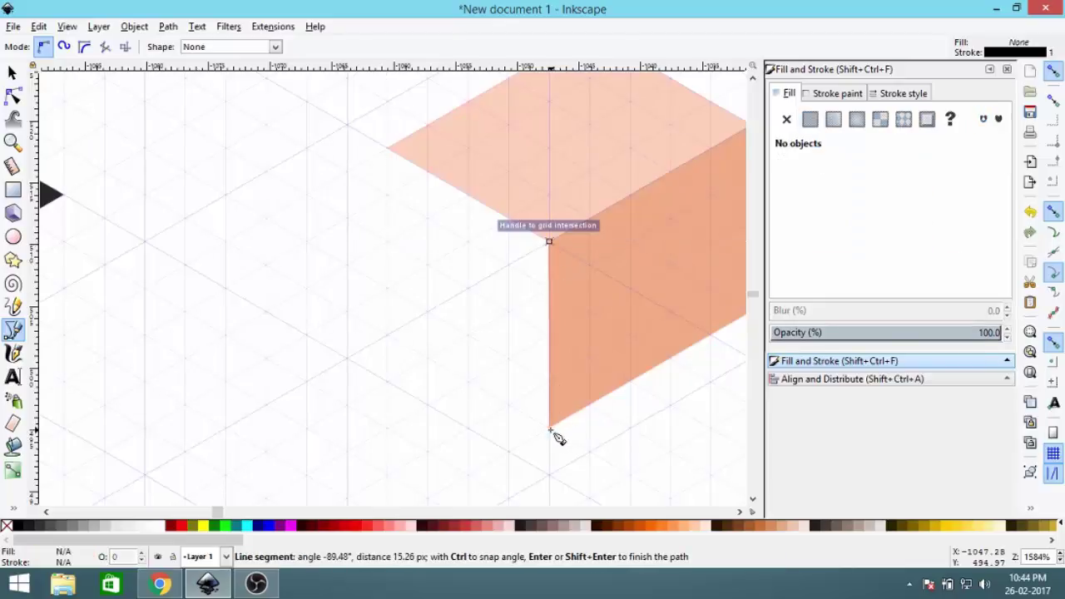
pyautogui.click(551, 428)
pyautogui.click(387, 336)
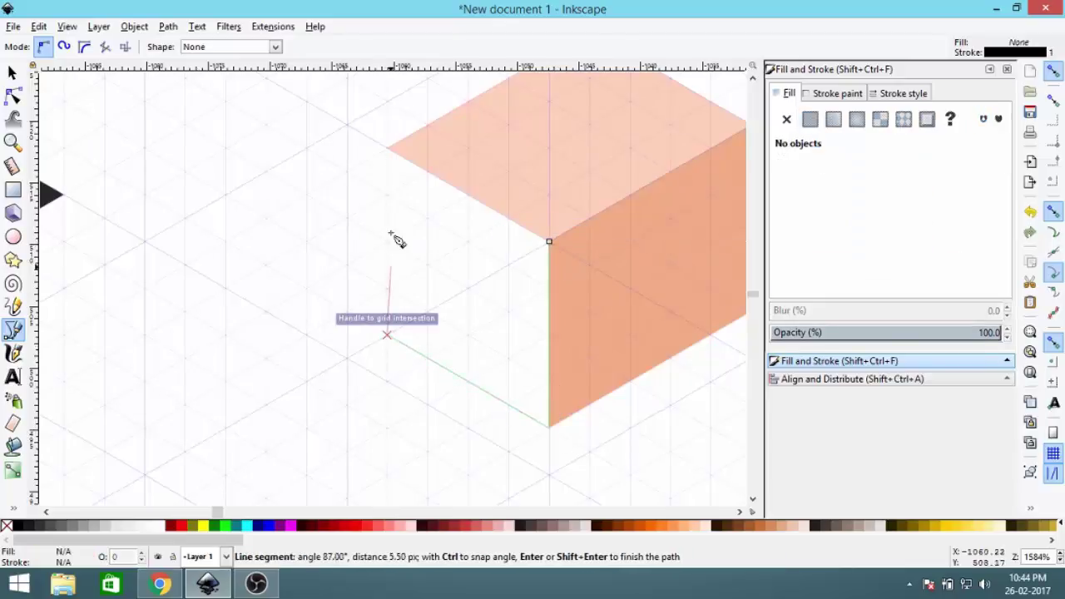
pyautogui.click(388, 151)
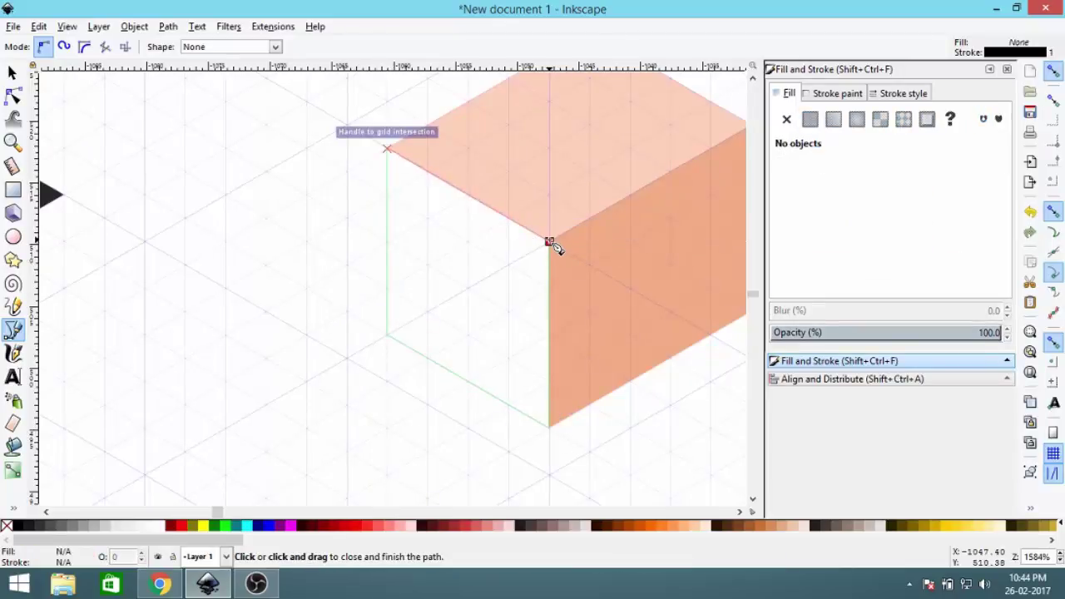
pyautogui.click(550, 242)
# Step: Fill the new hand side face with the palette's dark red-brown 814141ff
pyautogui.click(817, 96)
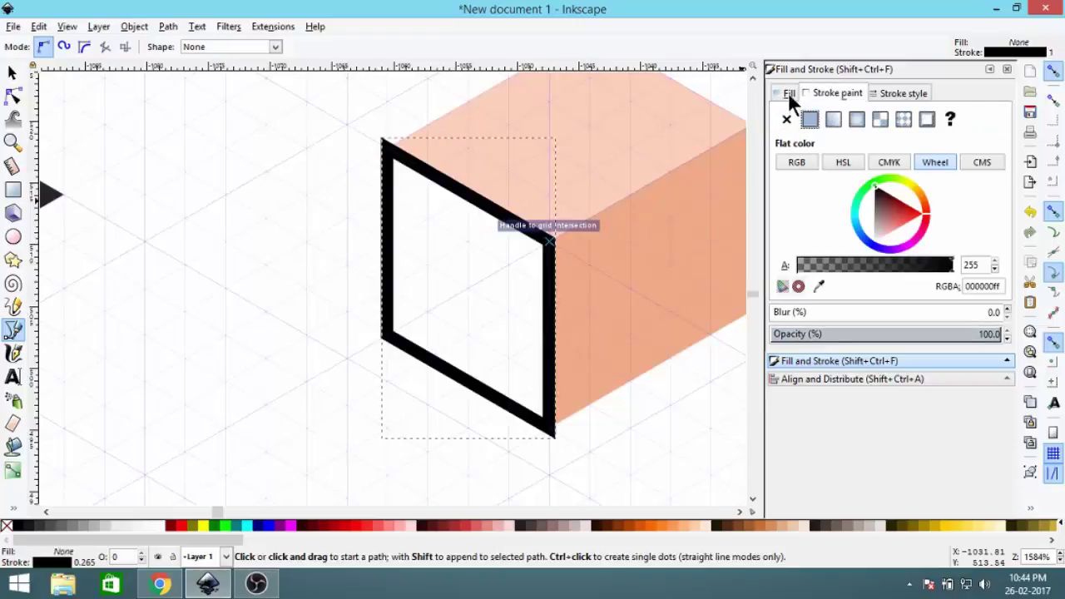
pyautogui.click(789, 94)
pyautogui.click(809, 119)
pyautogui.press('d')
pyautogui.scroll(-8, 499, 209)
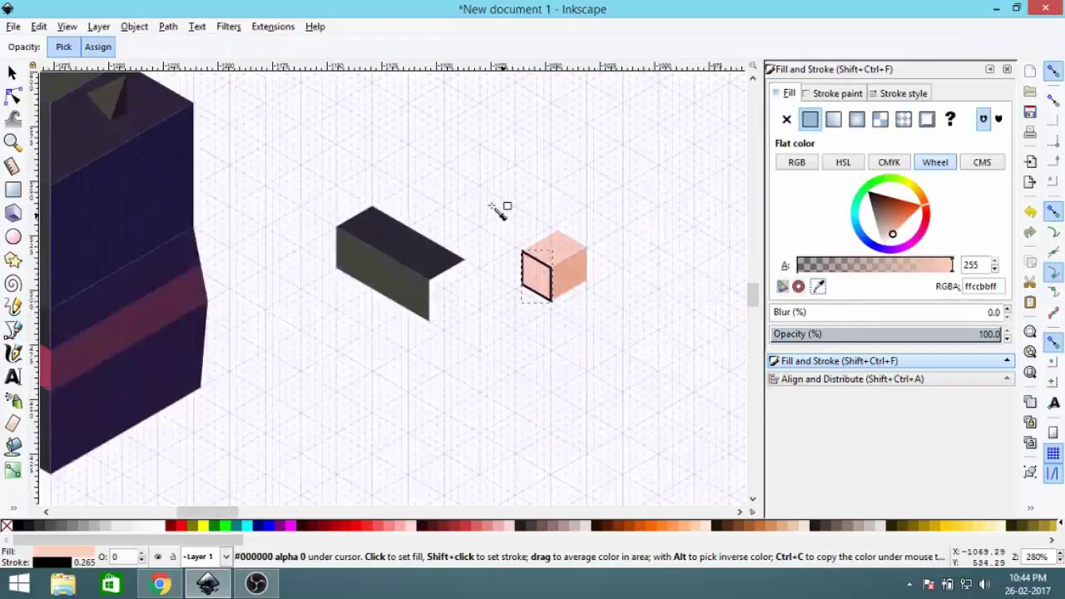
pyautogui.moveTo(520, 198); pyautogui.dragTo(549, 170)
pyautogui.scroll(-2, 486, 136)
pyautogui.moveTo(486, 136); pyautogui.dragTo(535, 223)
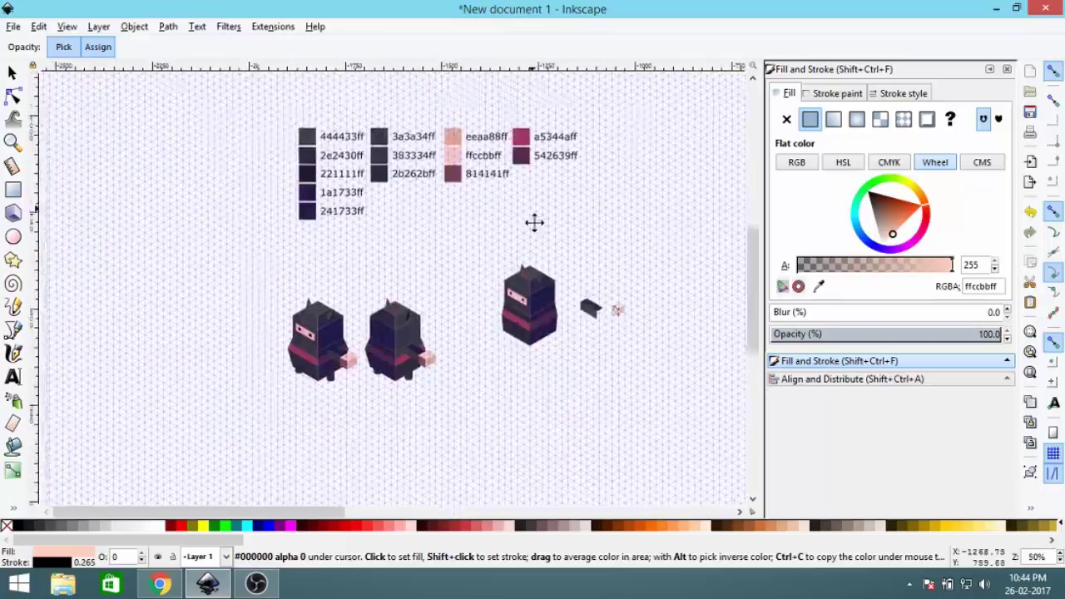
pyautogui.scroll(3, 458, 173)
pyautogui.click(458, 195)
pyautogui.press('b')
pyautogui.scroll(-1, 496, 262)
pyautogui.scroll(-2, 499, 268)
pyautogui.scroll(6, 533, 225)
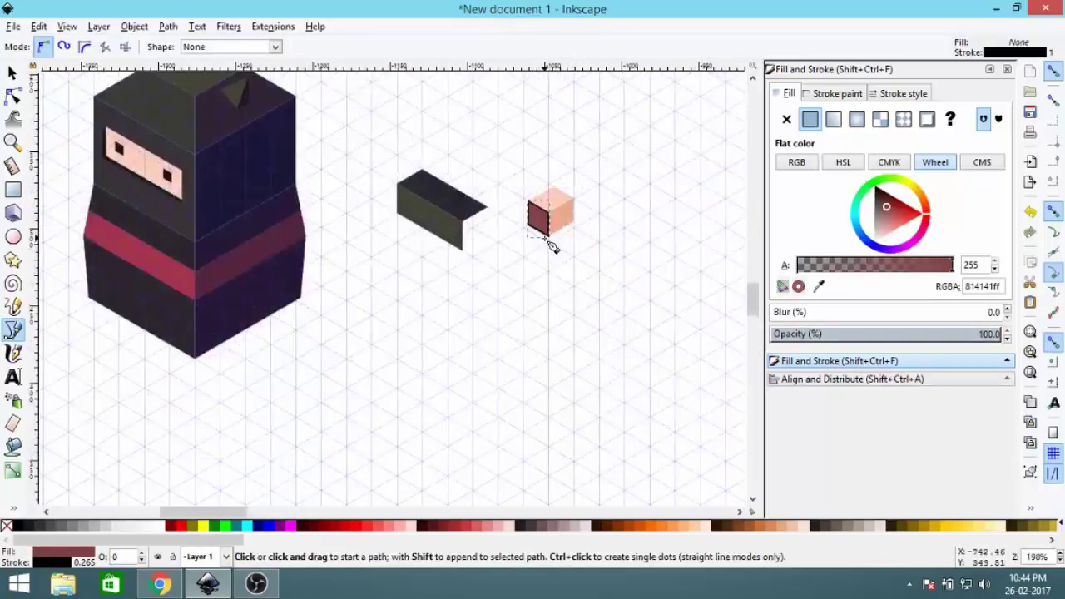
# Step: Remove the outline from the dark red-brown hand face
pyautogui.click(13, 73)
pyautogui.scroll(2, 464, 250)
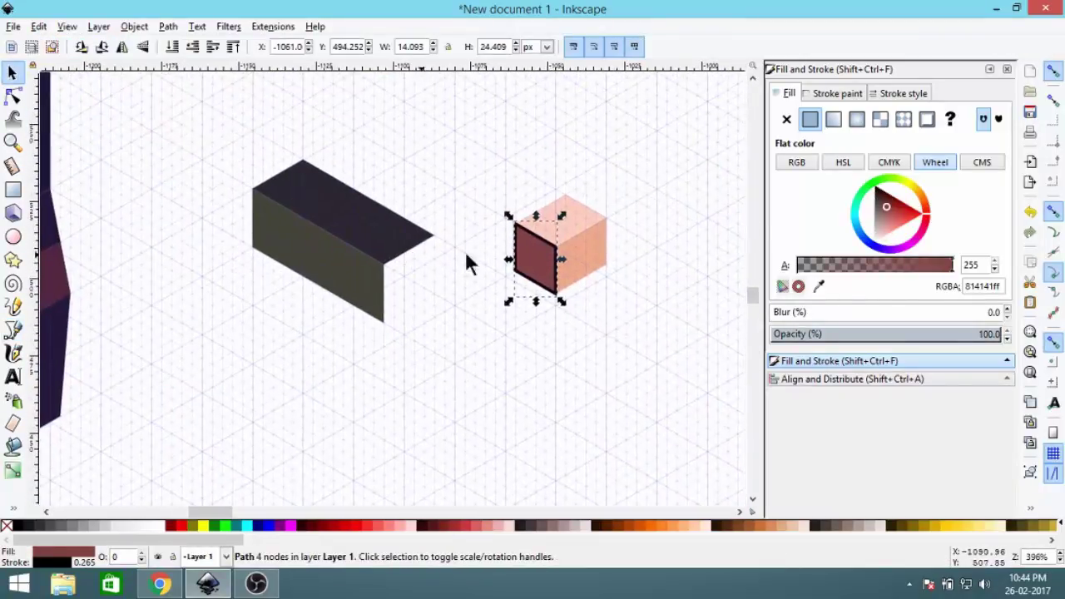
pyautogui.scroll(2, 598, 245)
pyautogui.click(836, 94)
pyautogui.click(787, 119)
pyautogui.click(789, 93)
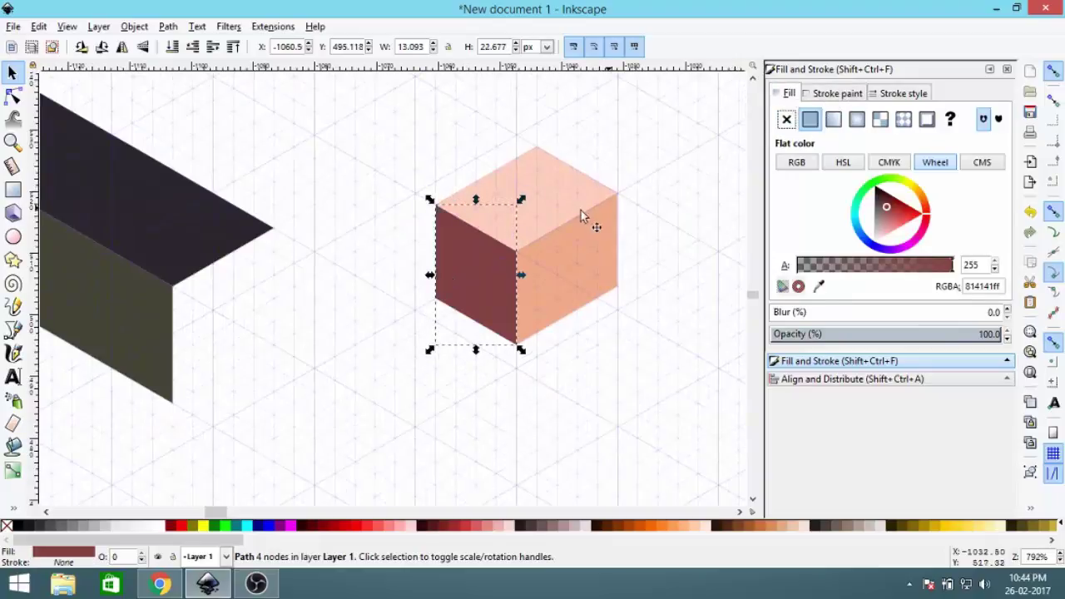
# Step: Select all three hand faces and move them together onto the open end of the arm
pyautogui.scroll(2, 51, 129)
pyautogui.moveTo(338, 159); pyautogui.dragTo(690, 441)
pyautogui.scroll(-2, 555, 300)
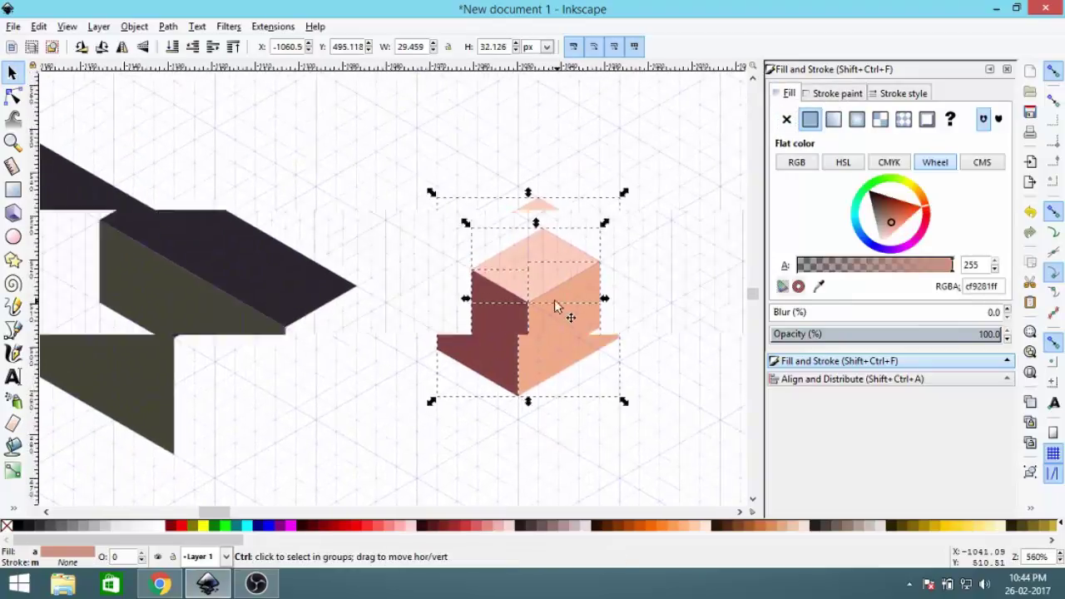
pyautogui.moveTo(556, 292); pyautogui.dragTo(390, 357)
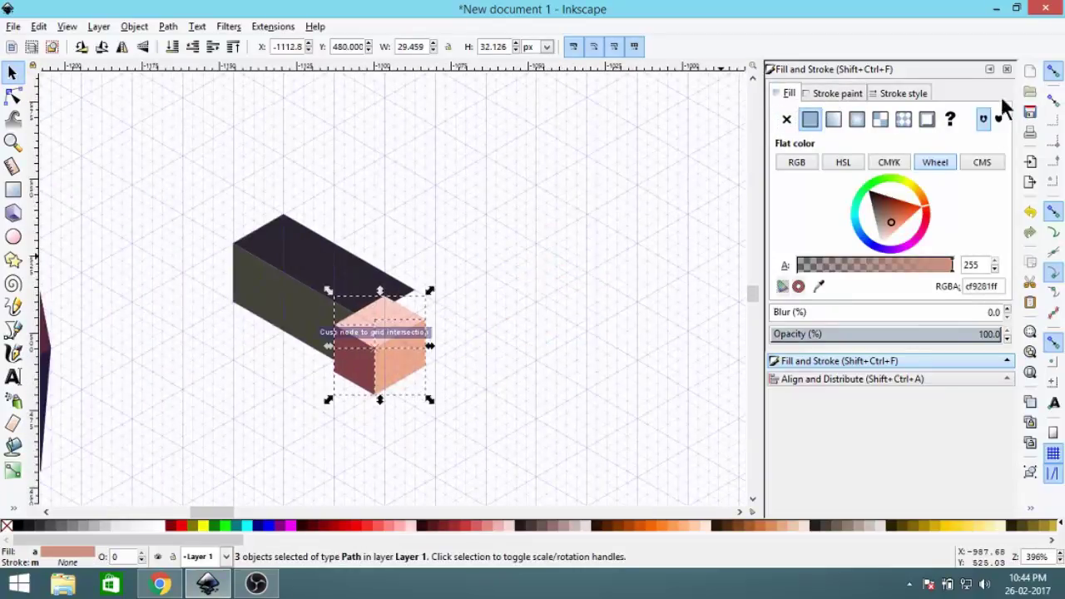
# Step: Enlarge the hand cube to about 38.3 by 41.7 px and reposition it so it caps the arm's end
pyautogui.scroll(2, 485, 278)
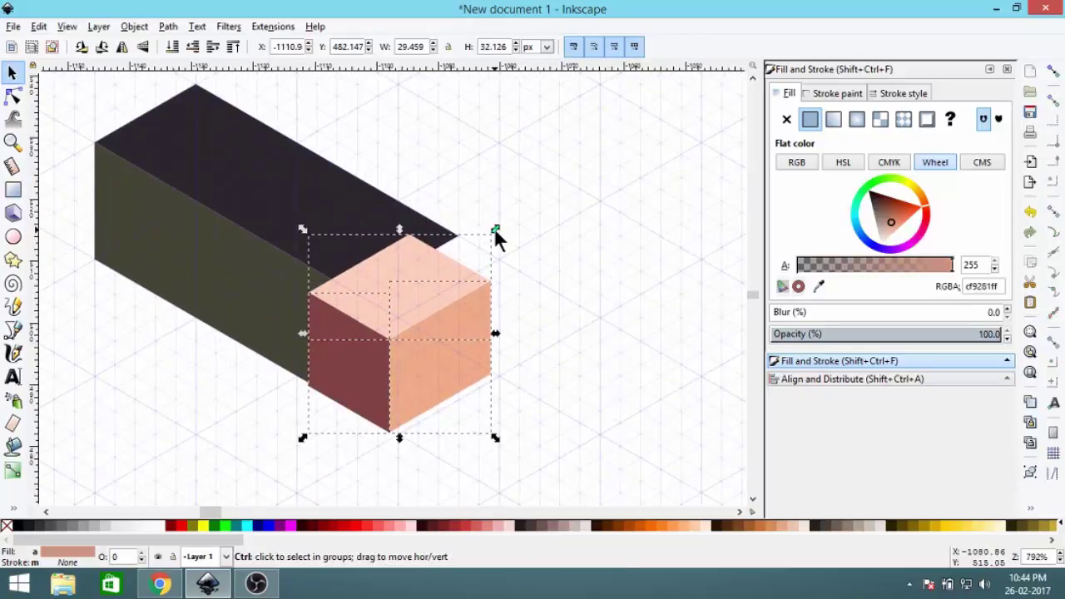
pyautogui.moveTo(495, 227); pyautogui.dragTo(578, 166)
pyautogui.moveTo(463, 319); pyautogui.dragTo(467, 346)
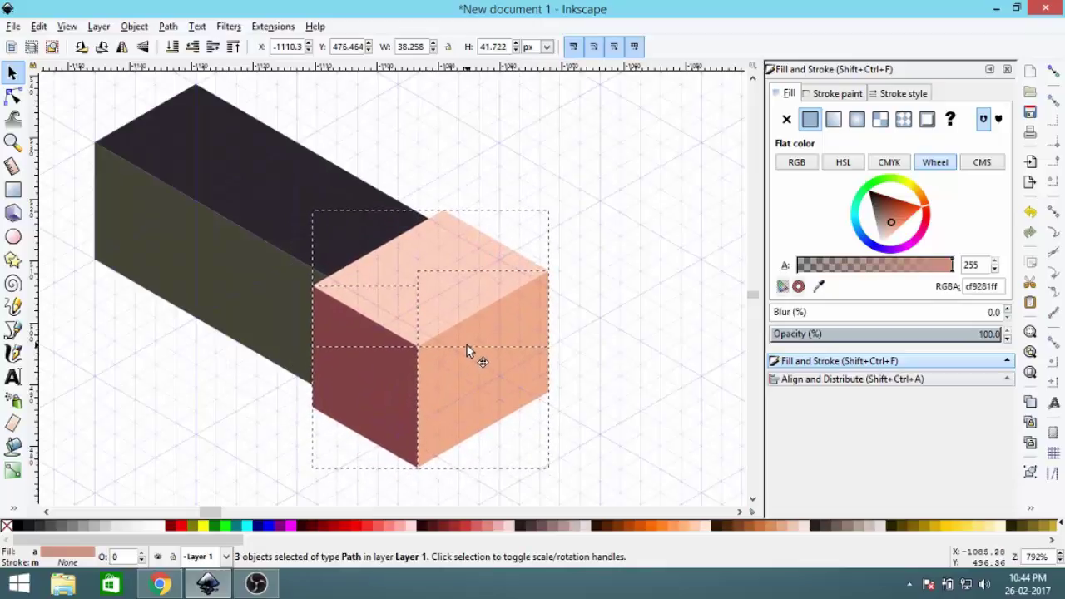
pyautogui.click(550, 283)
# Step: Group the five arm and hand faces and place the group on the dark blue side of the ninja's body
pyautogui.scroll(-4, 550, 282)
pyautogui.moveTo(371, 207); pyautogui.dragTo(499, 322)
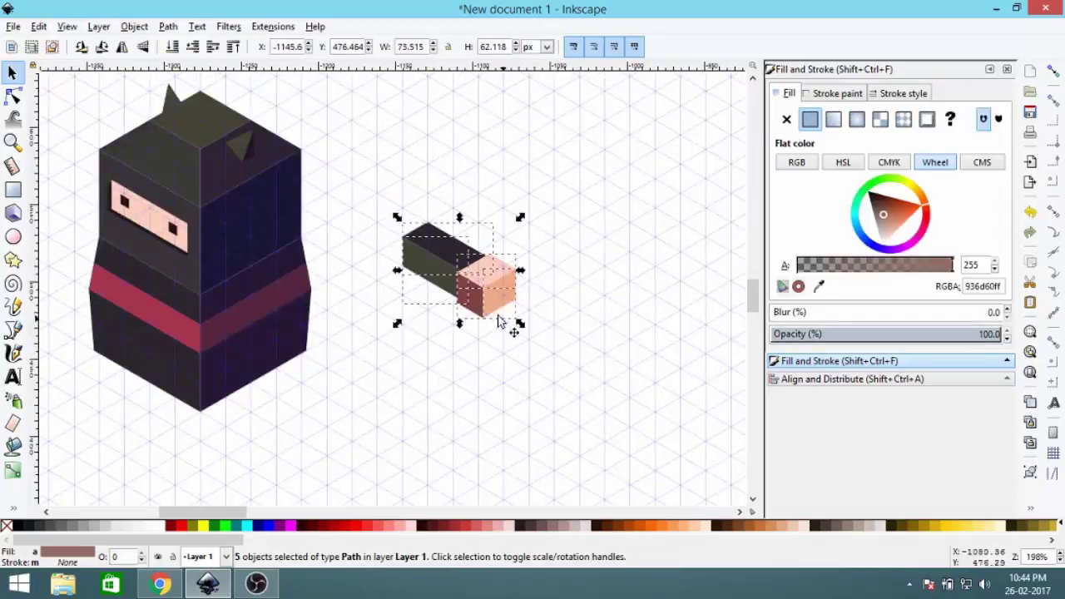
pyautogui.rightClick(443, 282)
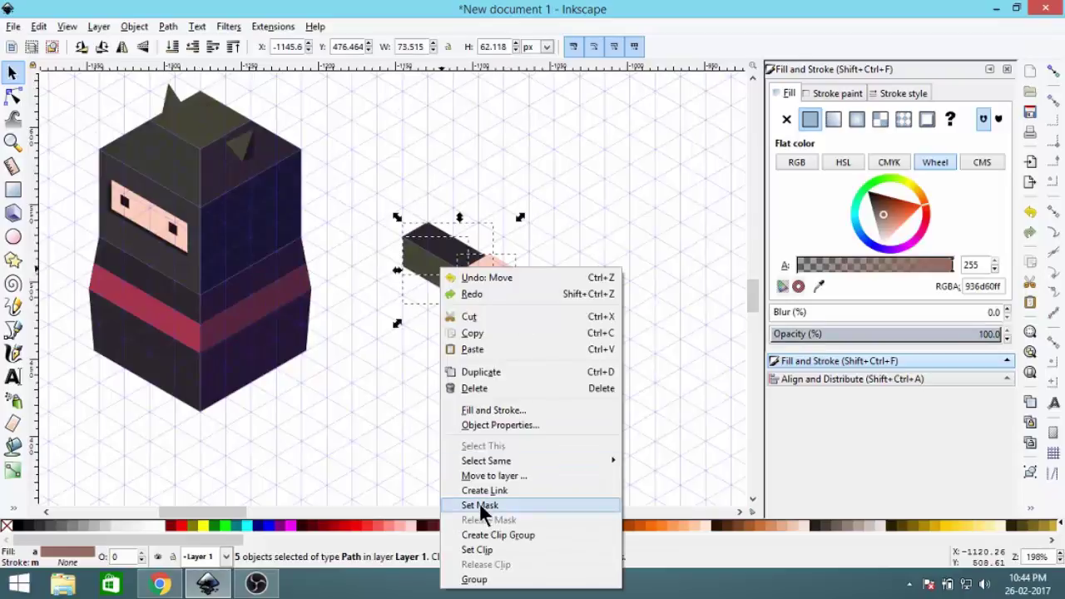
pyautogui.click(476, 577)
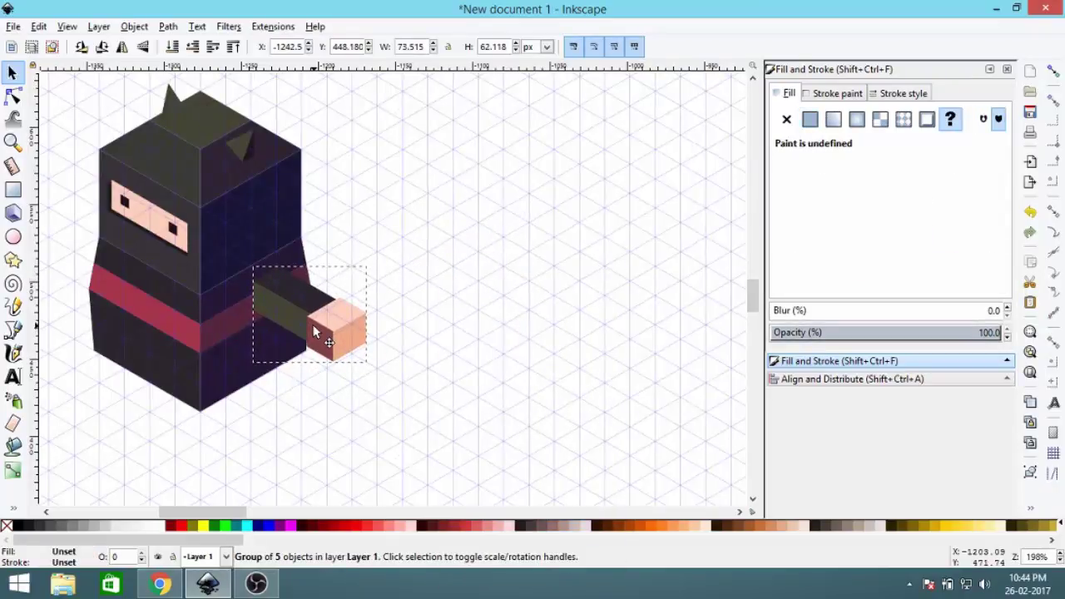
# Step: Scale the arm group down proportionally to about 65.5 by 55.3 px and shift it further onto the body's side
pyautogui.keyDown('ctrl'); pyautogui.scroll(3, 348, 349); pyautogui.keyUp('ctrl')
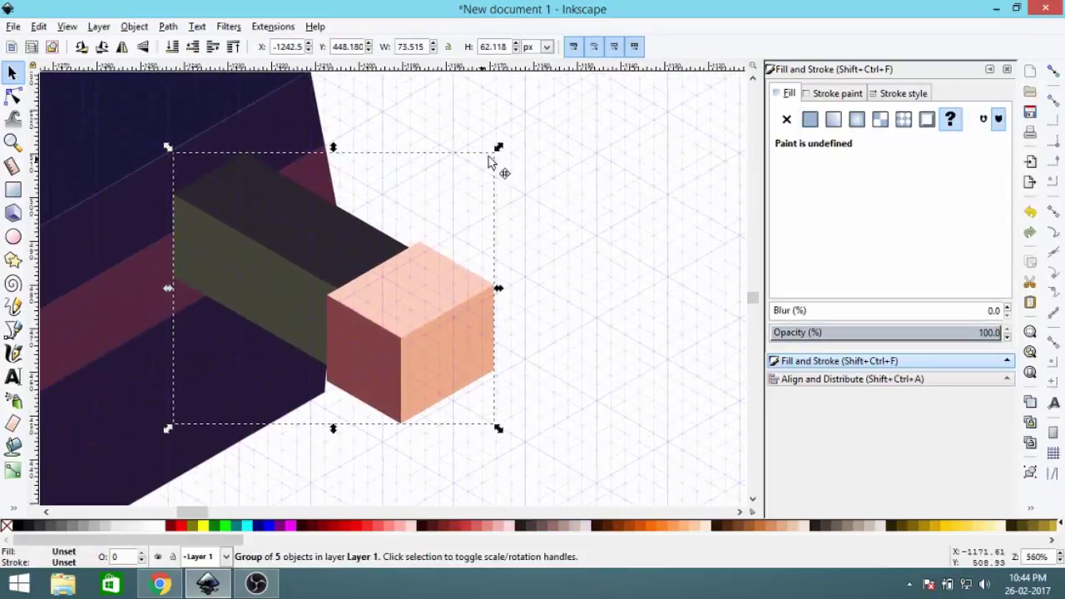
pyautogui.keyDown('ctrl'); pyautogui.moveTo(501, 148); pyautogui.dragTo(460, 180); pyautogui.keyUp('ctrl')
pyautogui.moveTo(395, 307); pyautogui.dragTo(365, 287)
pyautogui.keyDown('ctrl'); pyautogui.scroll(-2, 435, 266); pyautogui.keyUp('ctrl')
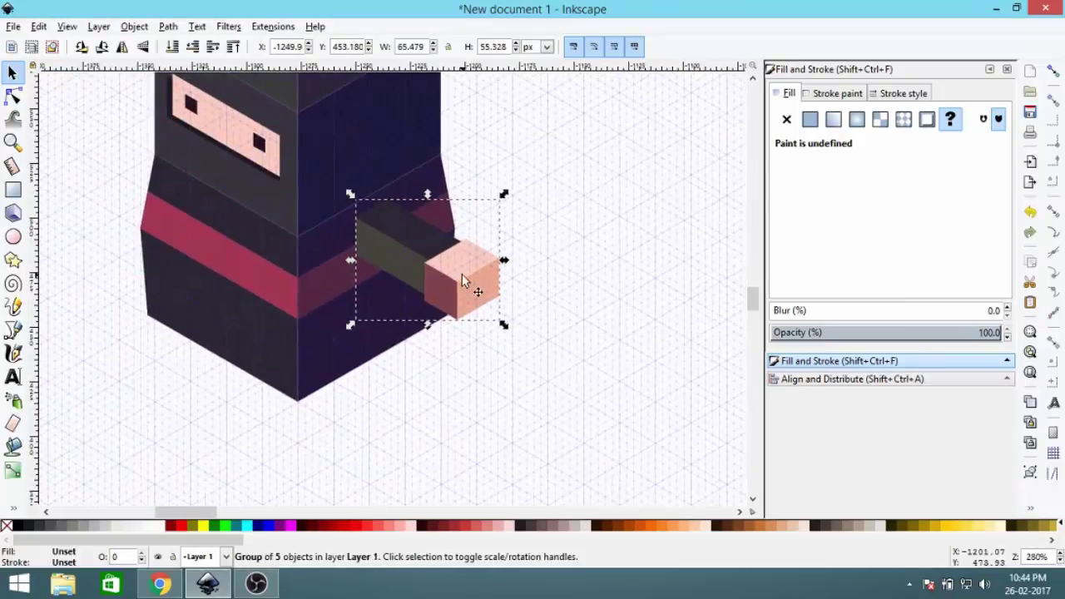
pyautogui.click(470, 280)
# Step: Compare the new ninja's arm and lower body with the finished reference ninjas and their feet
pyautogui.keyDown('ctrl'); pyautogui.scroll(-2, 561, 230); pyautogui.keyUp('ctrl')
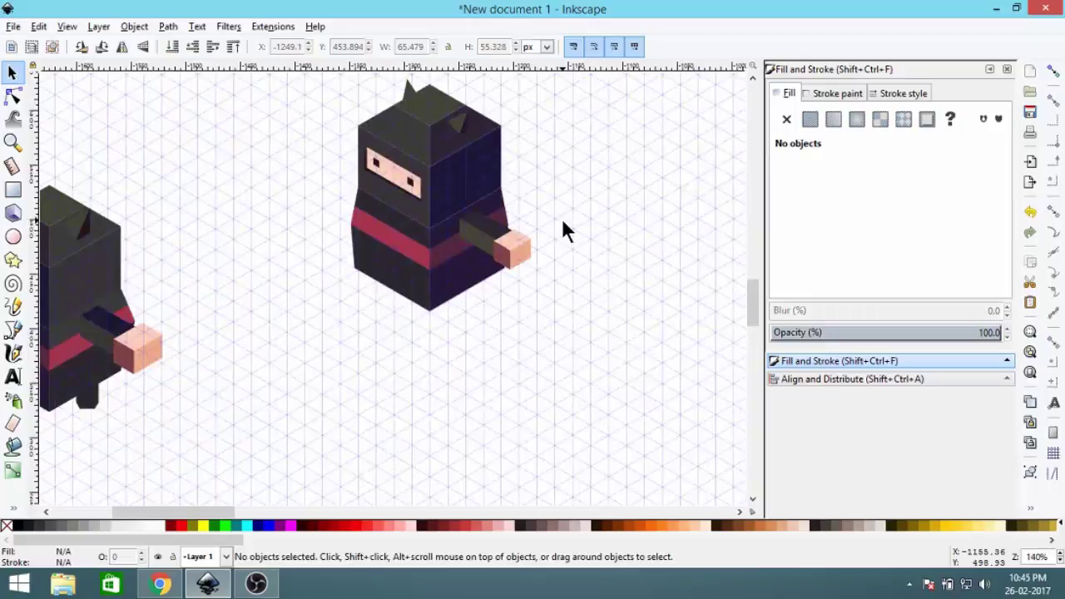
pyautogui.keyDown('ctrl'); pyautogui.scroll(1, 561, 218); pyautogui.keyUp('ctrl')
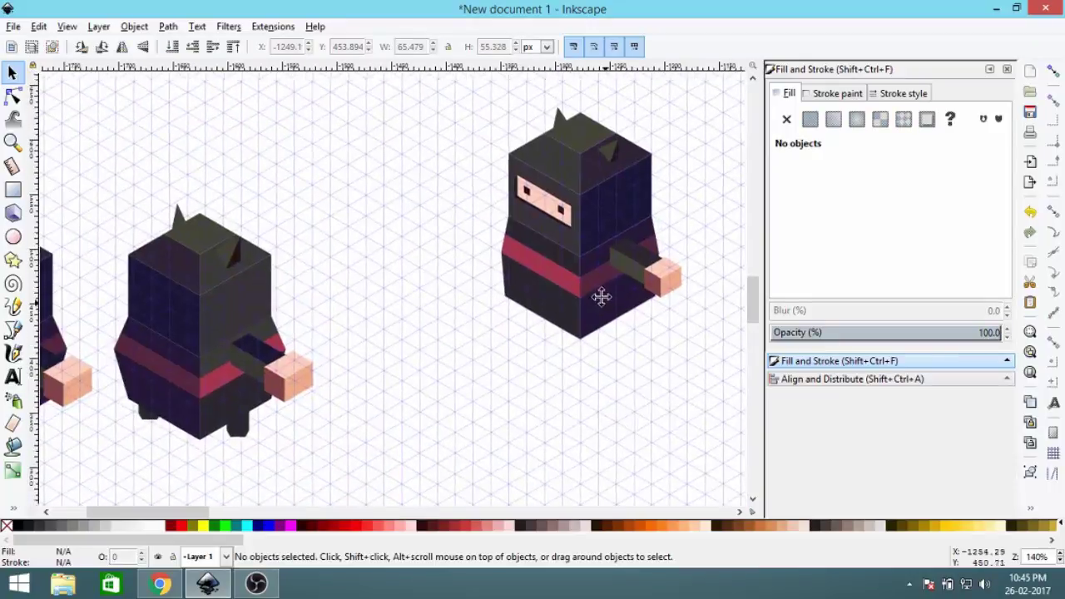
pyautogui.keyDown('ctrl'); pyautogui.scroll(1, 551, 263); pyautogui.keyUp('ctrl')
pyautogui.keyDown('ctrl'); pyautogui.scroll(1, 551, 263); pyautogui.keyUp('ctrl')
pyautogui.moveTo(583, 273); pyautogui.dragTo(452, 182)
pyautogui.keyDown('ctrl'); pyautogui.scroll(-5, 308, 292); pyautogui.keyUp('ctrl')
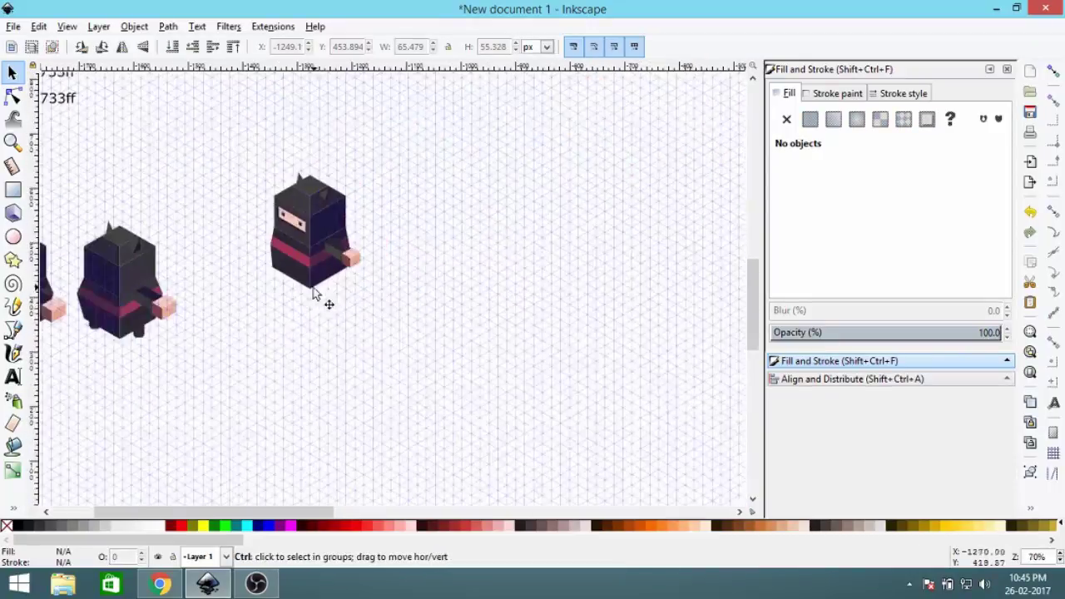
pyautogui.moveTo(121, 339); pyautogui.dragTo(267, 317)
pyautogui.keyDown('ctrl'); pyautogui.scroll(5, 268, 325); pyautogui.keyUp('ctrl')
pyautogui.keyDown('ctrl'); pyautogui.scroll(-5, 332, 321); pyautogui.keyUp('ctrl')
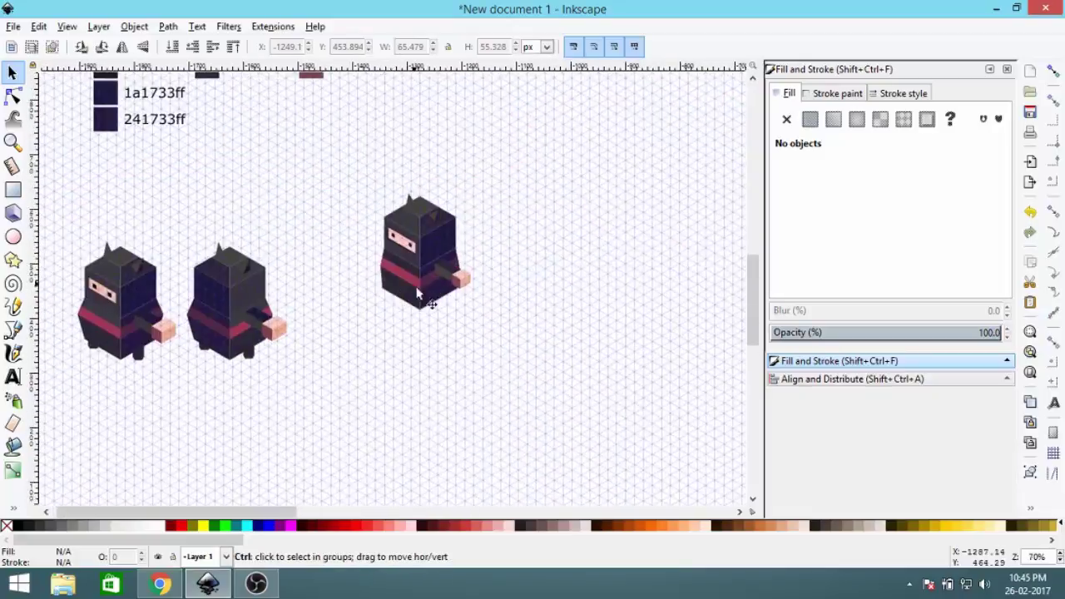
pyautogui.keyDown('ctrl'); pyautogui.scroll(5, 529, 344); pyautogui.keyUp('ctrl')
pyautogui.moveTo(530, 337); pyautogui.dragTo(446, 223)
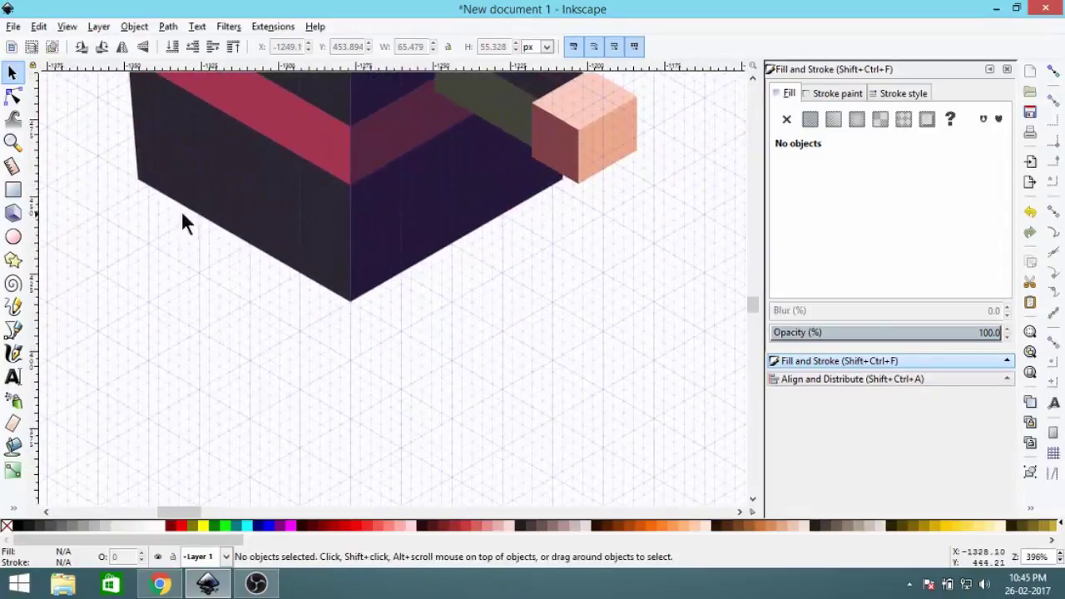
pyautogui.click(14, 331)
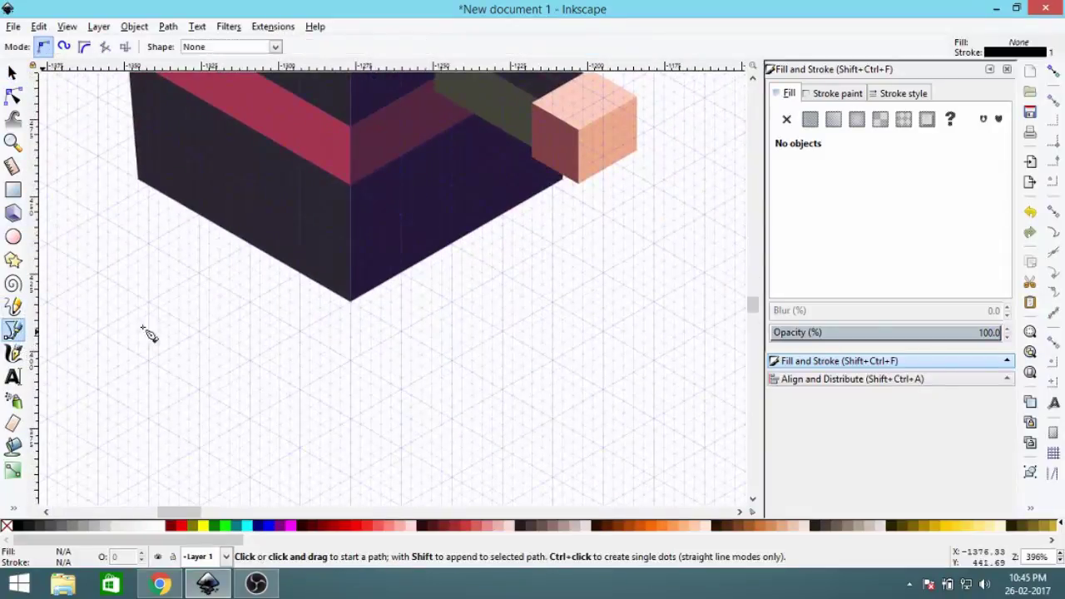
pyautogui.click(503, 276)
pyautogui.keyDown('ctrl'); pyautogui.scroll(2, 503, 363); pyautogui.keyUp('ctrl')
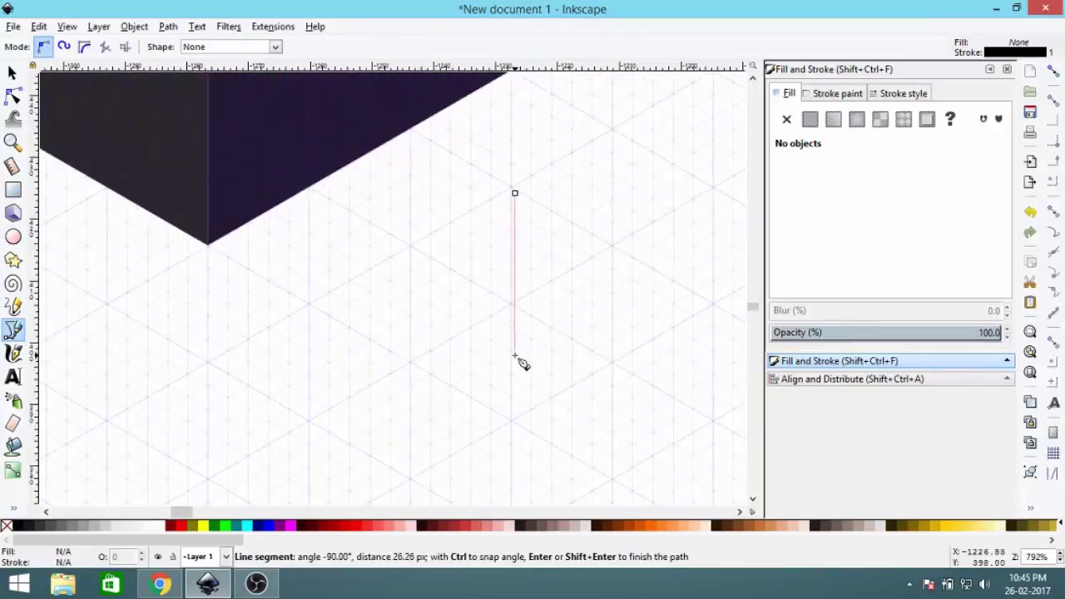
pyautogui.click(512, 363)
pyautogui.keyDown('ctrl'); pyautogui.scroll(2, 537, 376); pyautogui.keyUp('ctrl')
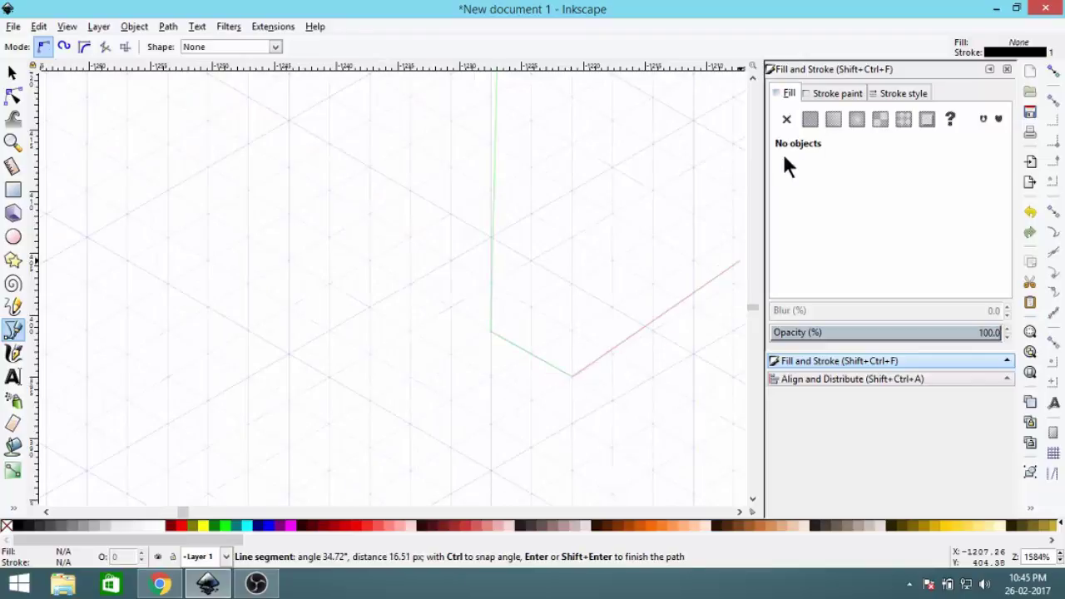
pyautogui.press('Escape')
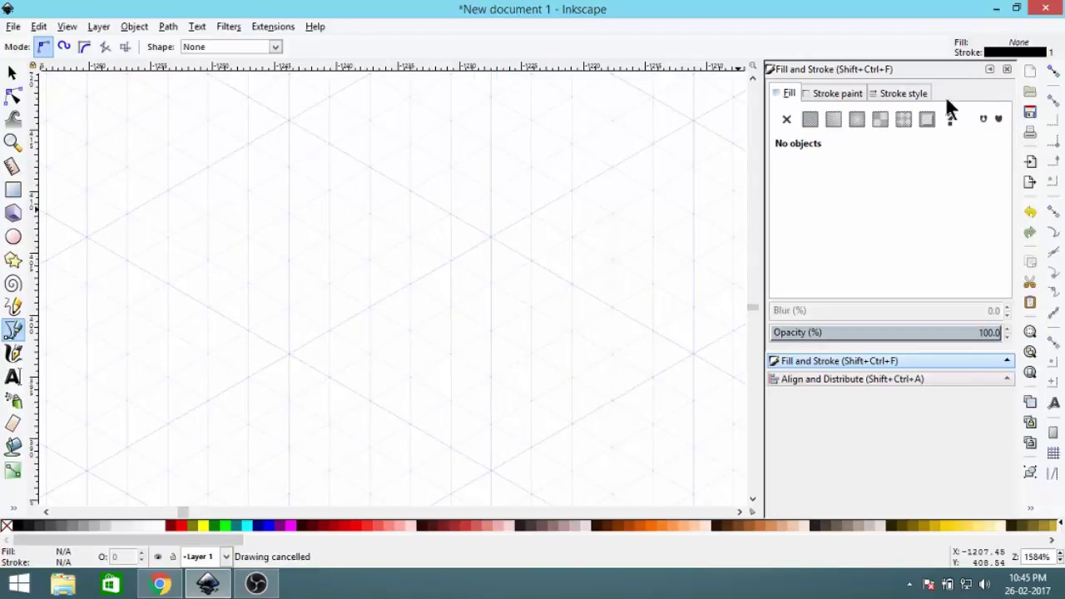
# Step: Turn on snapping so that new path points lock onto the axonometric grid intersections
pyautogui.click(1053, 72)
pyautogui.keyDown('ctrl'); pyautogui.scroll(-1, 528, 231); pyautogui.keyUp('ctrl')
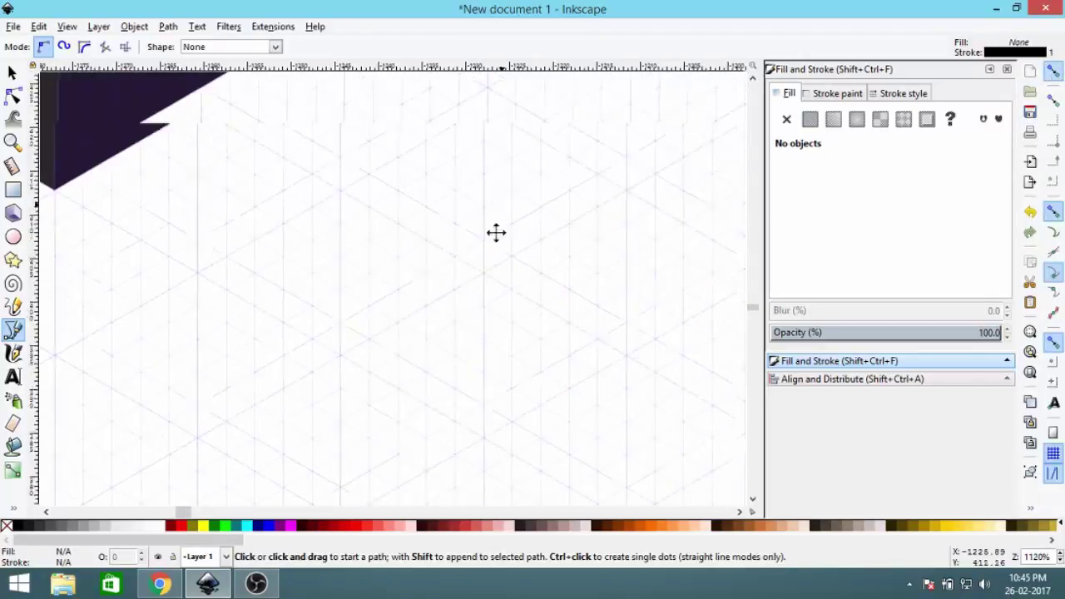
pyautogui.click(470, 154)
pyautogui.click(469, 385)
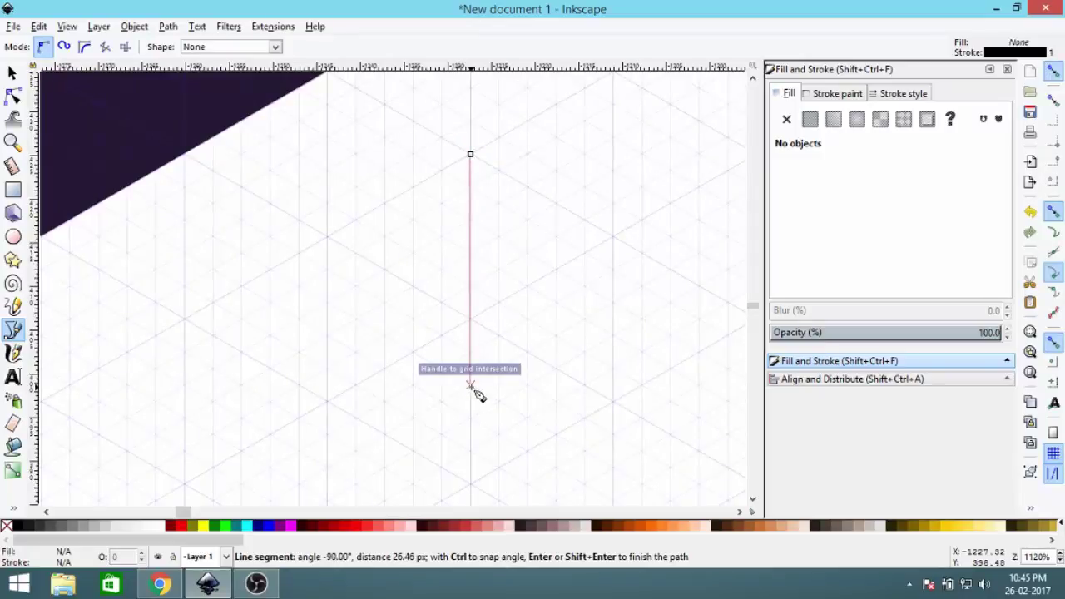
pyautogui.click(529, 419)
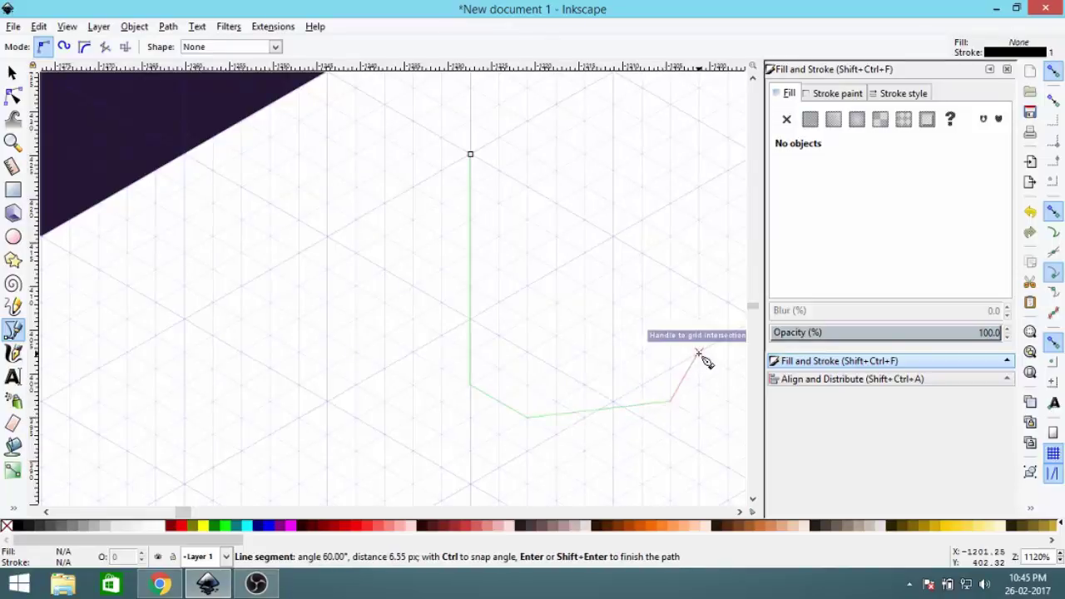
pyautogui.press('Escape')
# Step: Draw a closed six-sided foot outline with cut lower corners, about 19.6 by 24.6 px, on the empty grid beside the body
pyautogui.click(470, 154)
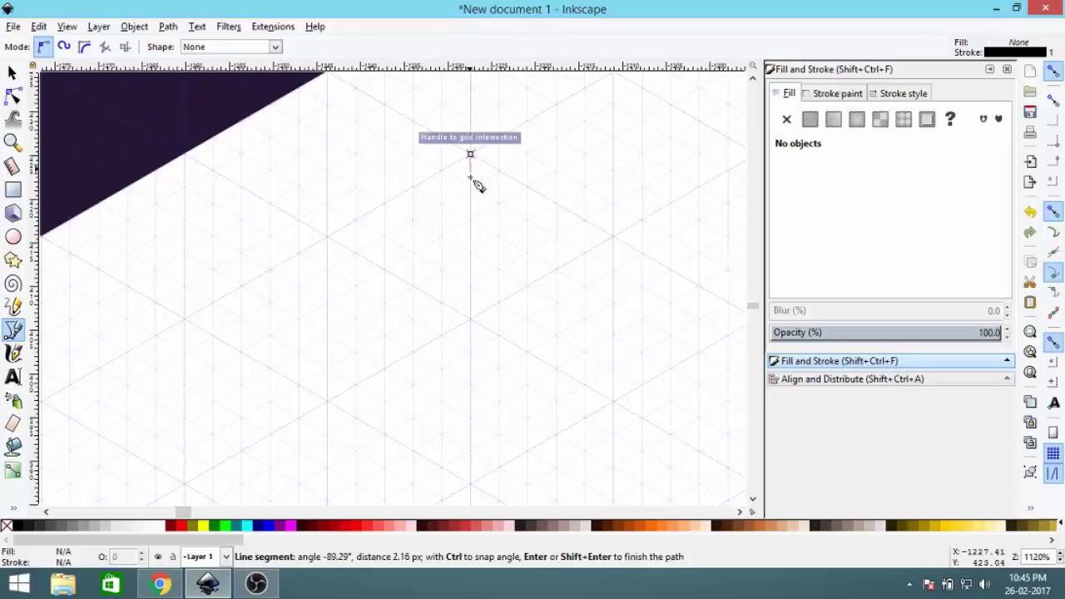
pyautogui.click(474, 325)
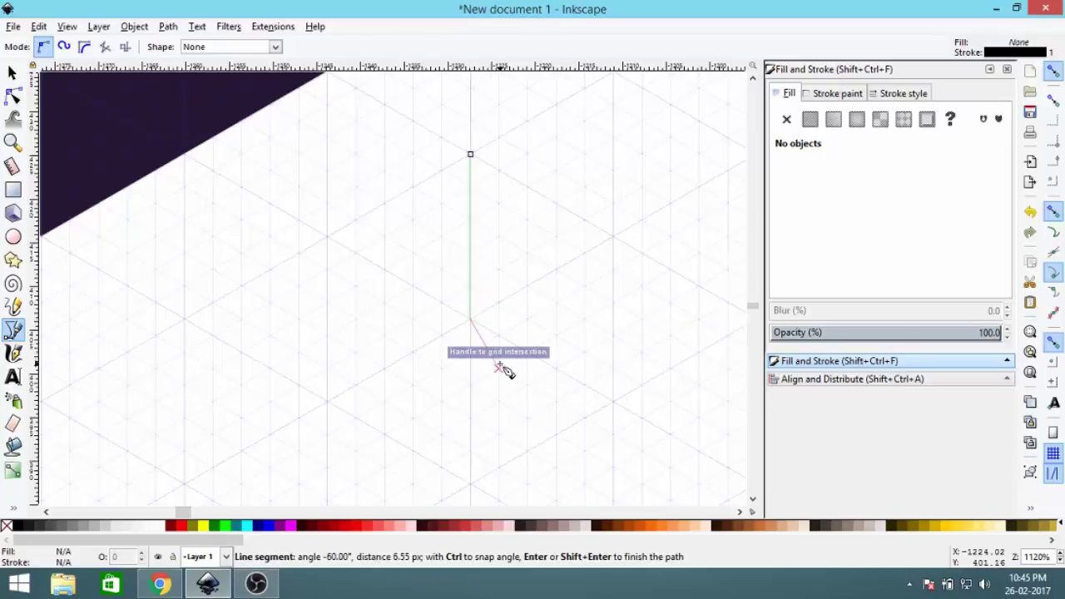
pyautogui.click(498, 367)
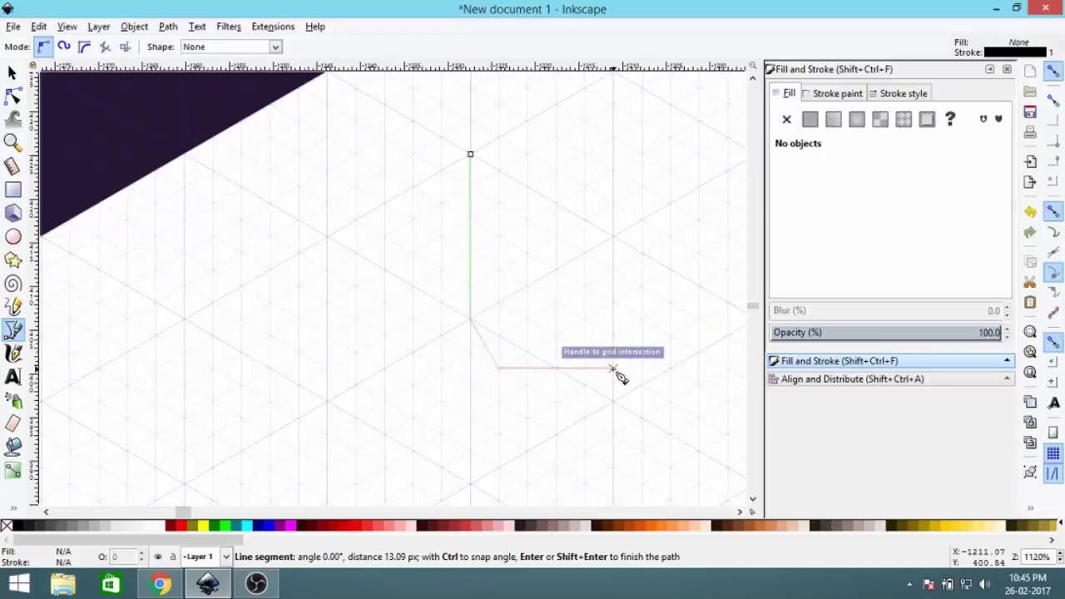
pyautogui.click(646, 325)
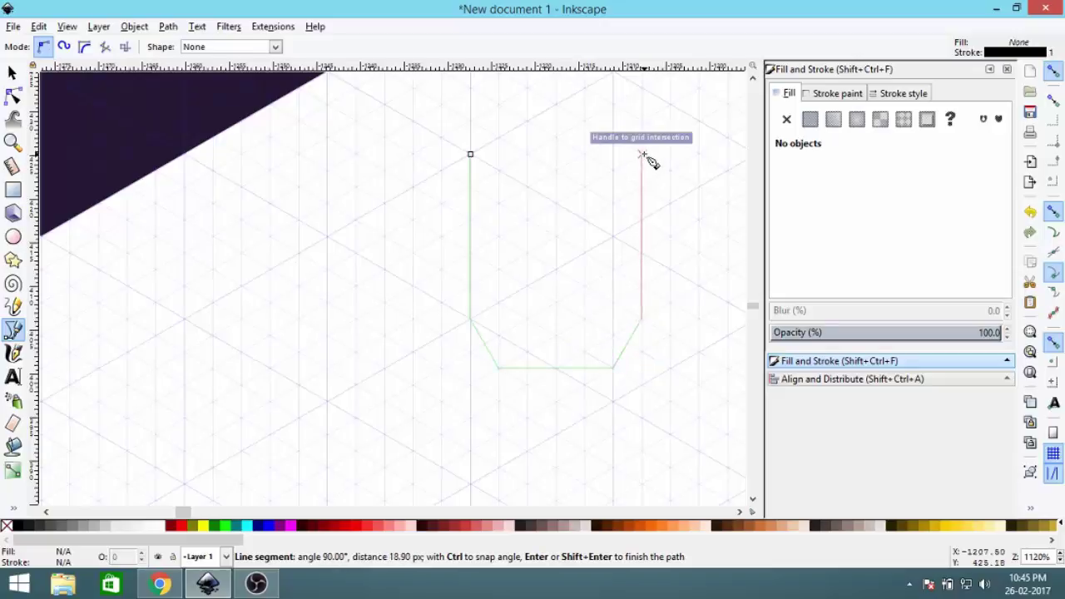
pyautogui.click(644, 157)
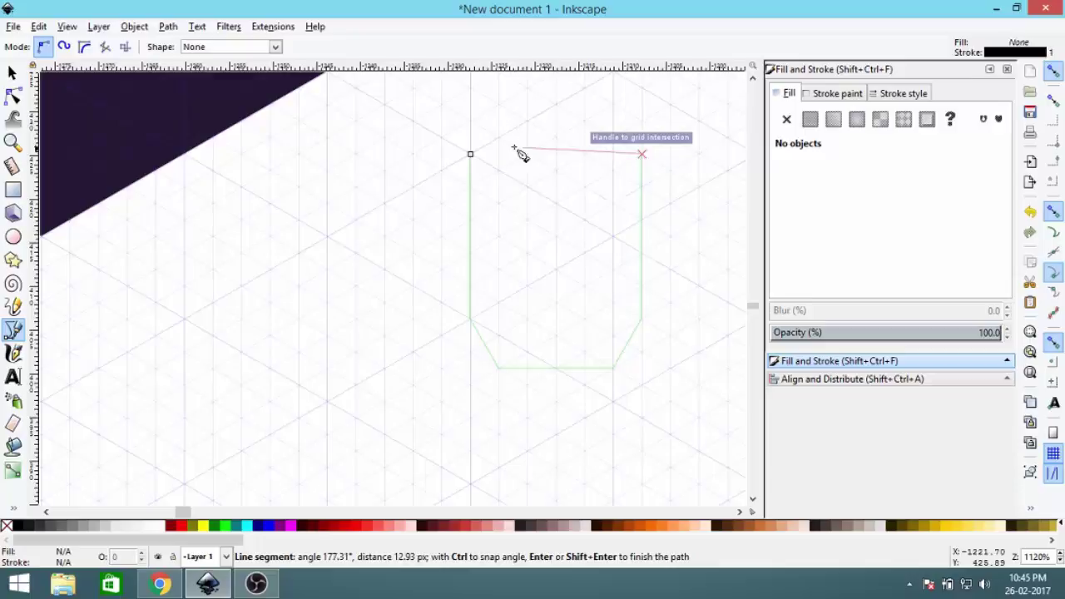
pyautogui.click(471, 155)
# Step: Give the foot shape a flat colour fill and remove its stroke
pyautogui.click(809, 119)
pyautogui.click(828, 93)
pyautogui.click(786, 119)
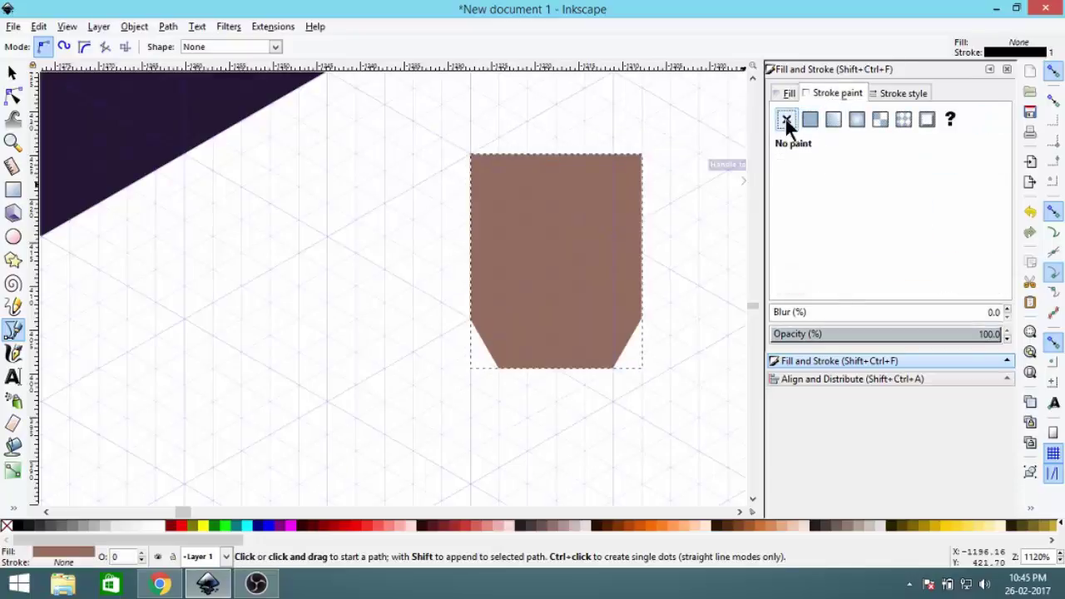
# Step: Fill the foot with the dark grey 383334ff sampled from the palette swatches above the reference ninjas
pyautogui.click(791, 93)
pyautogui.click(820, 287)
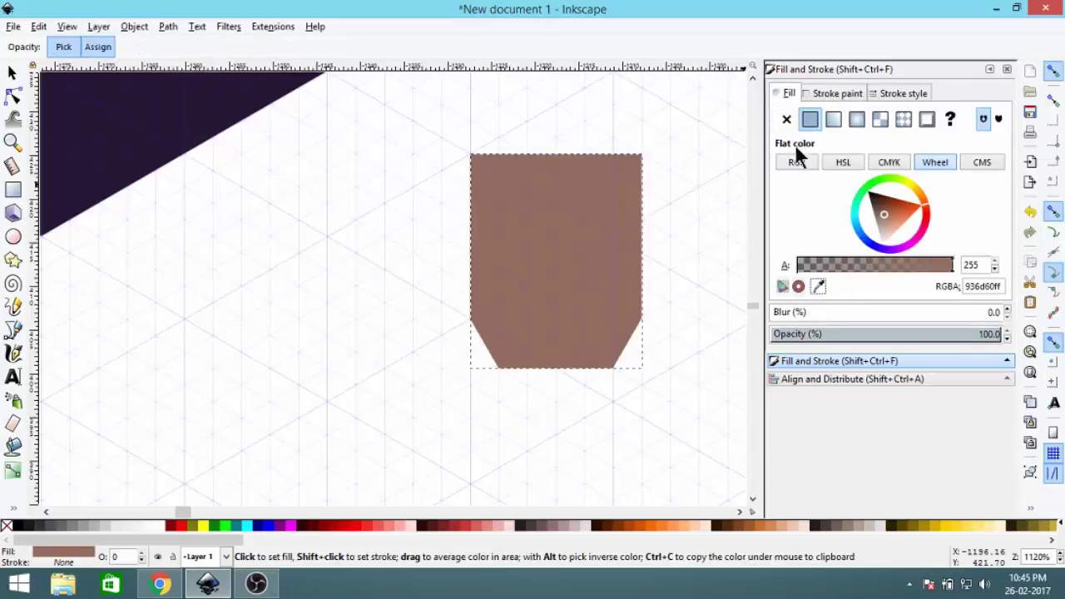
pyautogui.scroll(-5, 563, 290)
pyautogui.scroll(-1, 546, 236)
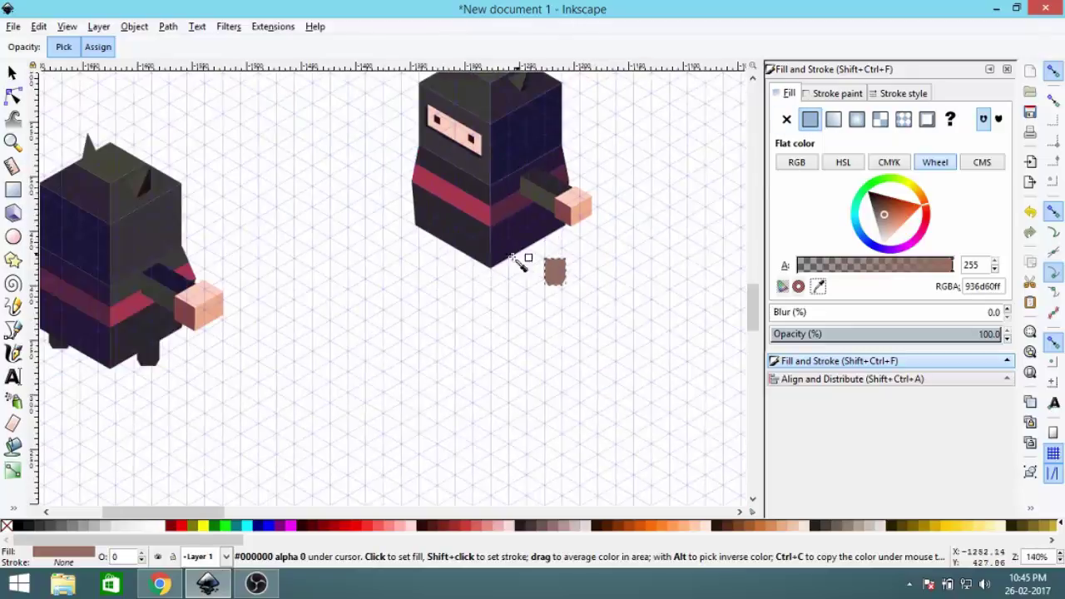
pyautogui.moveTo(399, 269); pyautogui.dragTo(523, 356)
pyautogui.scroll(10, 317, 260)
pyautogui.hscroll(-4, 266, 238)
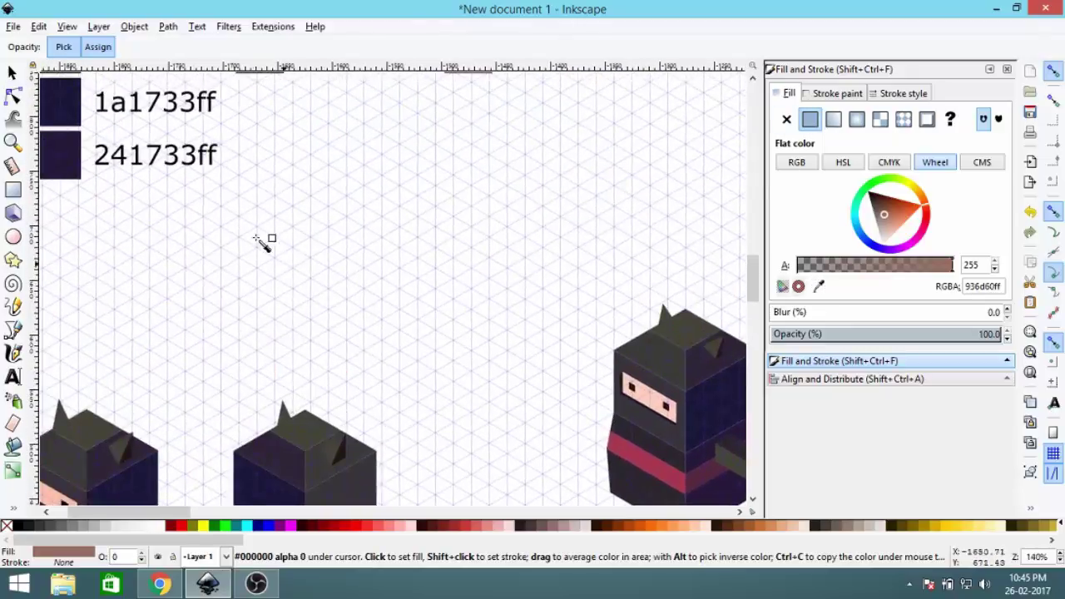
pyautogui.click(371, 171)
pyautogui.press('b')
# Step: Move the foot under the body's dark blue side so its upper part is tucked behind the lower edge
pyautogui.scroll(-2, 358, 195)
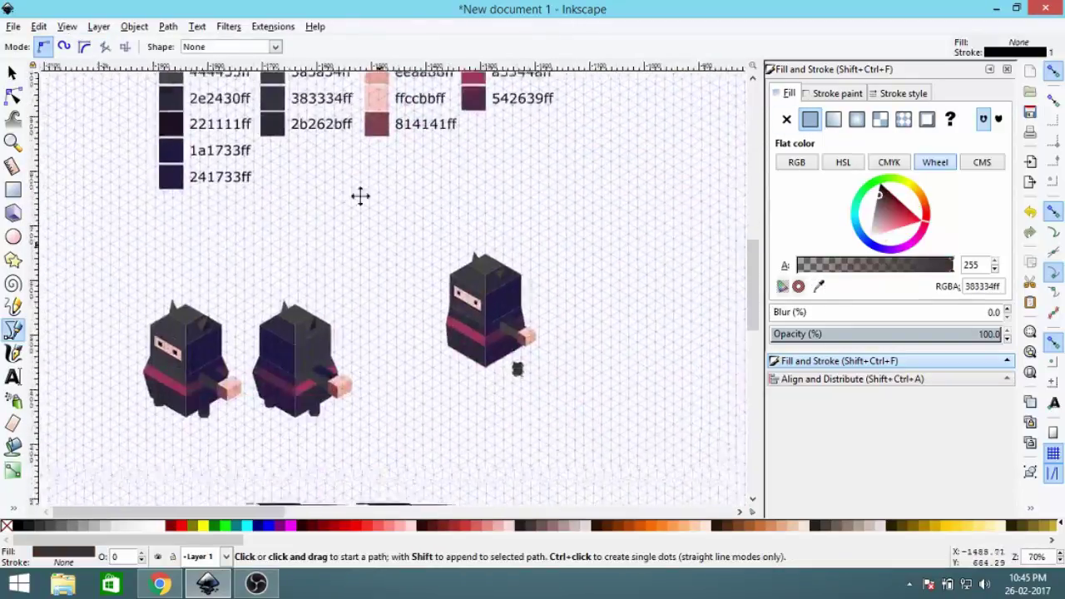
pyautogui.scroll(4, 513, 323)
pyautogui.click(11, 74)
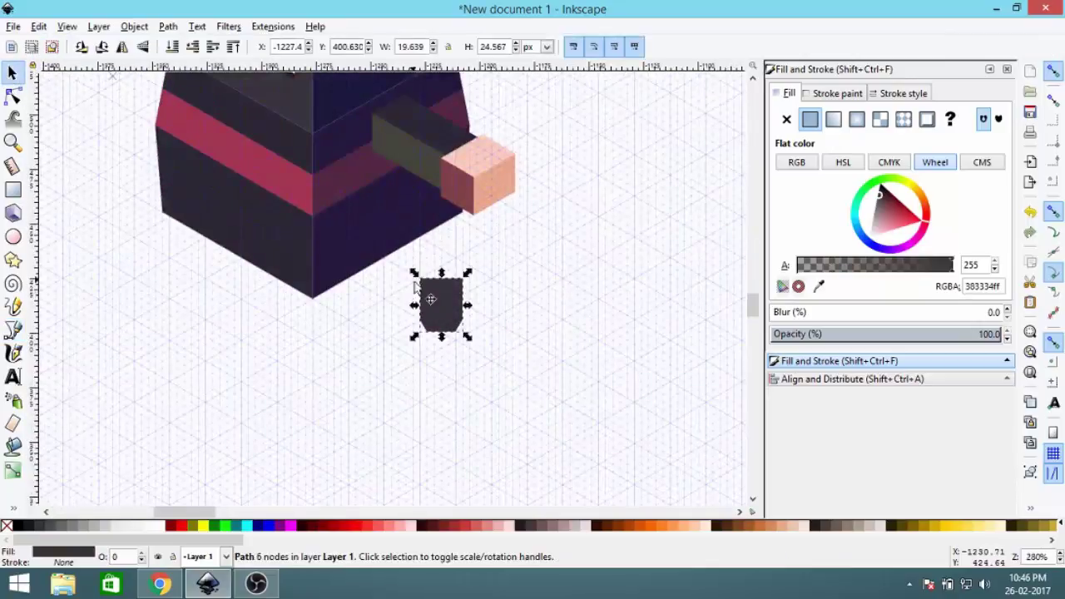
pyautogui.scroll(2, 413, 281)
pyautogui.moveTo(383, 265); pyautogui.dragTo(391, 260)
pyautogui.moveTo(465, 256); pyautogui.dragTo(615, 317)
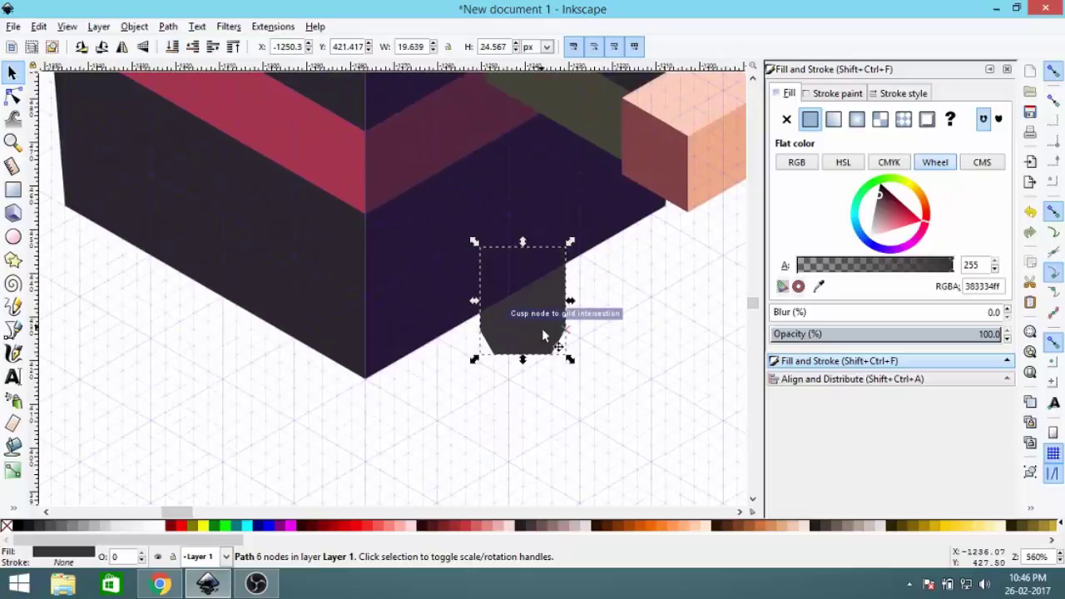
pyautogui.moveTo(542, 328)
pyautogui.mouseDown()
pyautogui.moveTo(510, 343)
pyautogui.moveTo(544, 337)
pyautogui.mouseUp()
pyautogui.moveTo(611, 298); pyautogui.dragTo(659, 278)
pyautogui.click(660, 278)
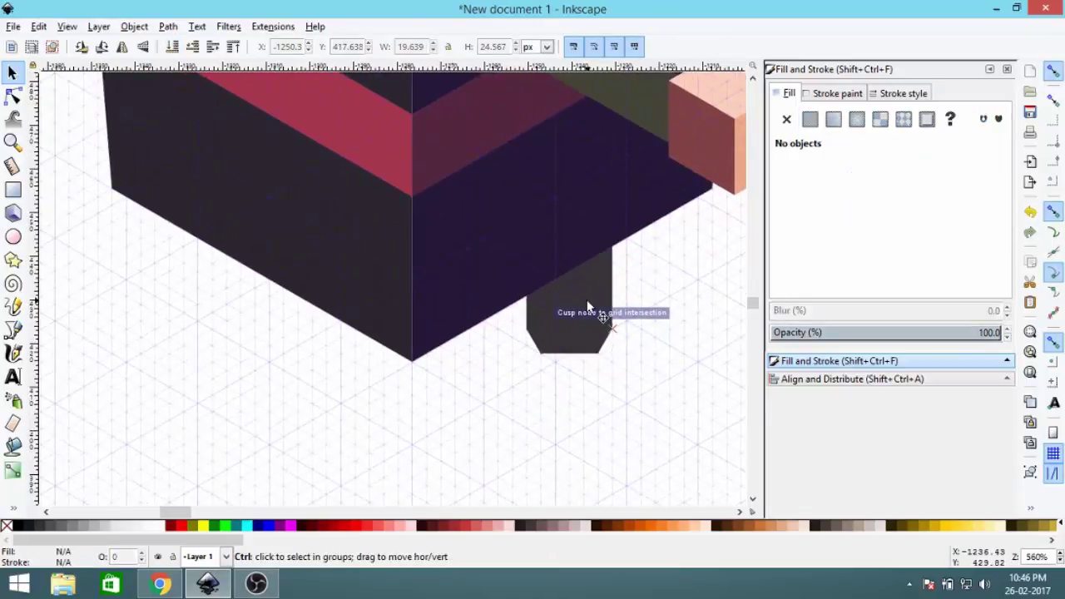
# Step: Duplicate the foot without snapping, place the copy under the body's dark grey front side and lower it to the bottom
pyautogui.click(586, 305)
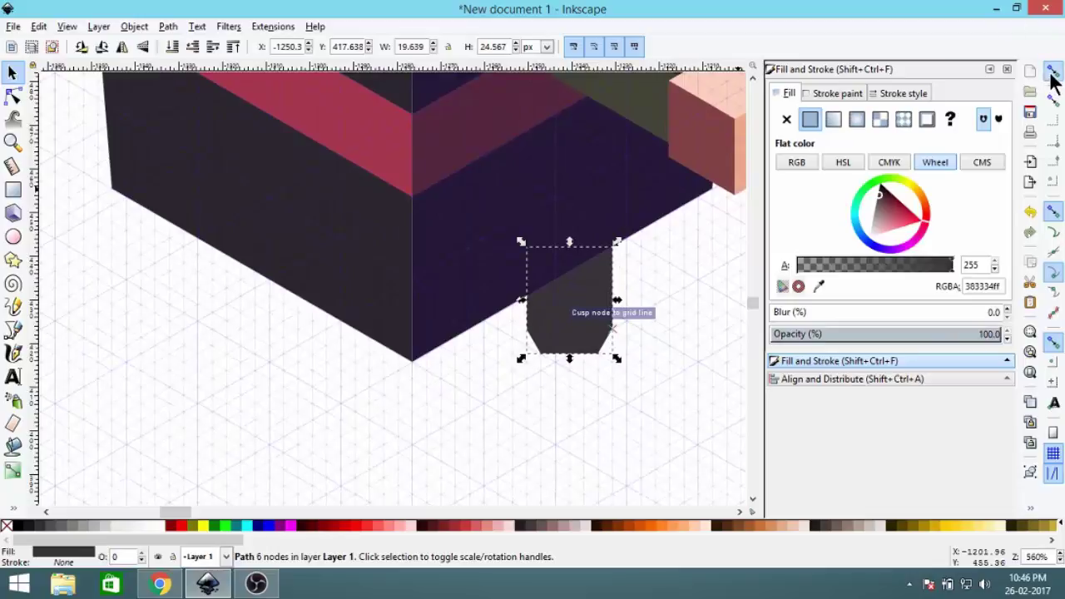
pyautogui.moveTo(588, 315); pyautogui.dragTo(228, 284)
pyautogui.rightClick(589, 302)
pyautogui.click(620, 105)
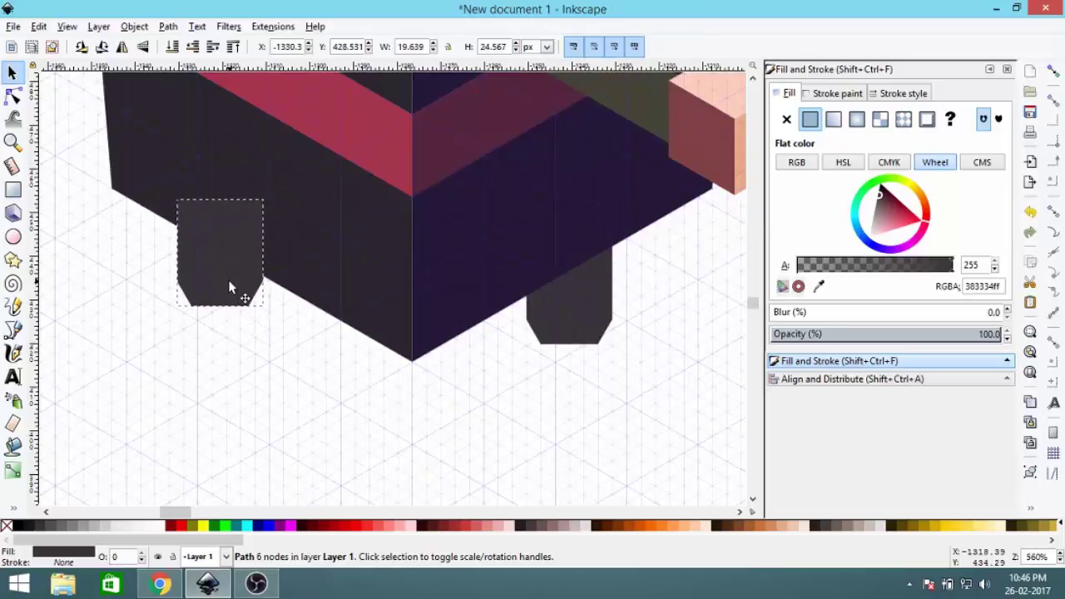
pyautogui.click(172, 47)
pyautogui.click(190, 304)
# Step: Duplicate all parts of the finished ninja and place the copy beside the original at the same height
pyautogui.scroll(-4, 190, 305)
pyautogui.moveTo(322, 299); pyautogui.dragTo(421, 316)
pyautogui.moveTo(427, 261); pyautogui.dragTo(560, 292)
pyautogui.scroll(-2, 435, 285)
pyautogui.moveTo(328, 168); pyautogui.dragTo(533, 350)
pyautogui.scroll(3, 458, 278)
pyautogui.scroll(1, 462, 286)
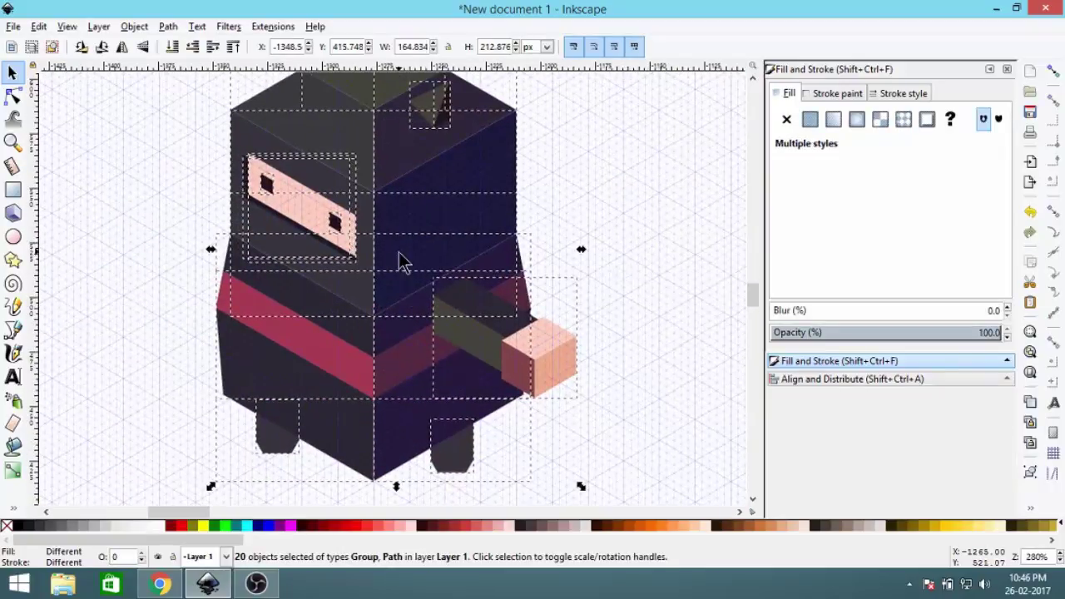
pyautogui.scroll(-1, 421, 258)
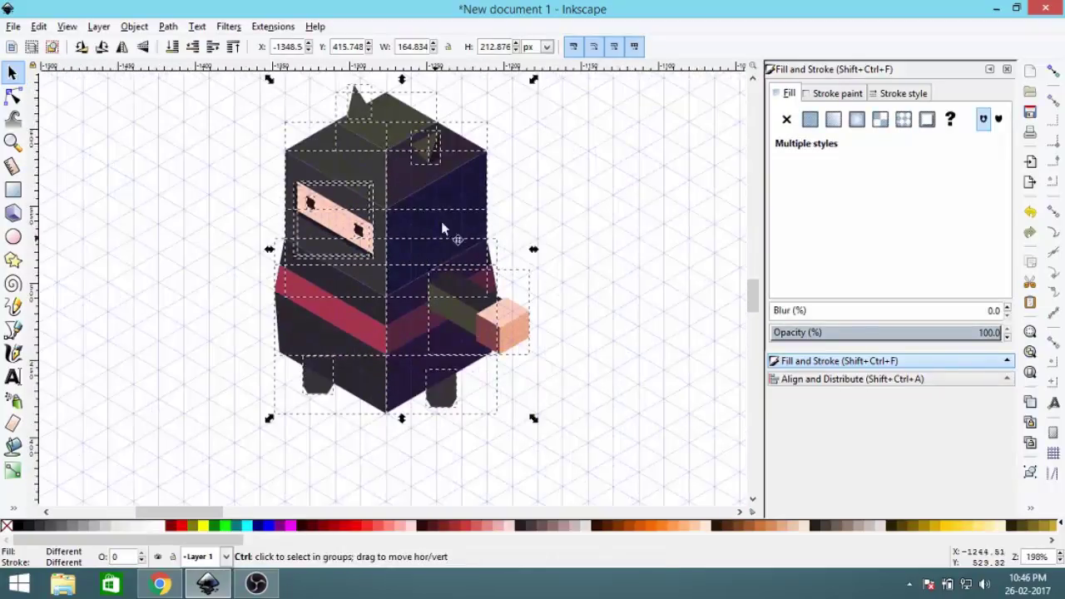
pyautogui.rightClick(422, 287)
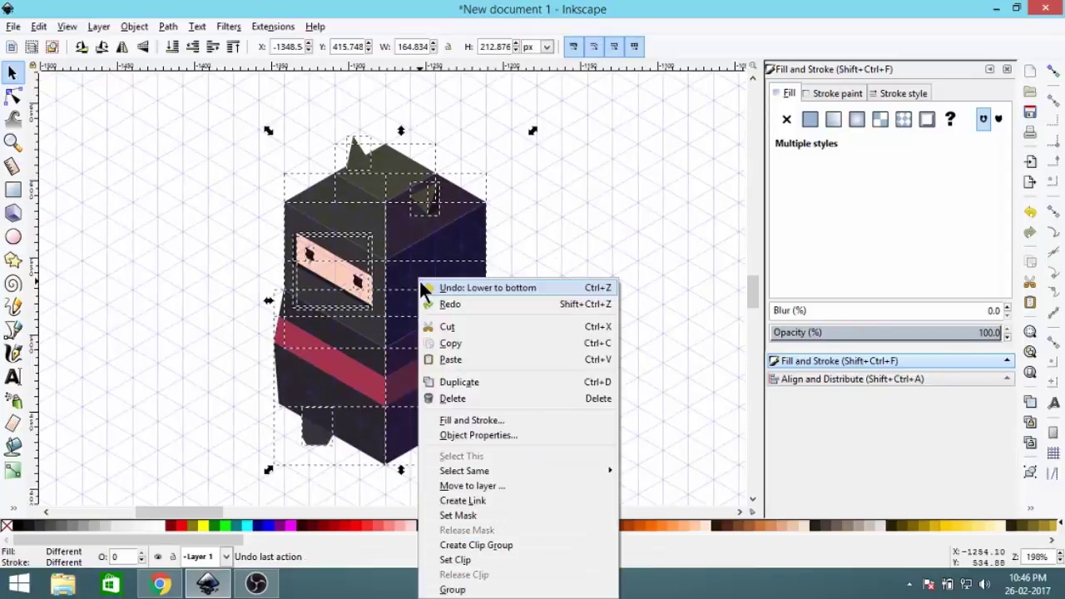
pyautogui.click(433, 382)
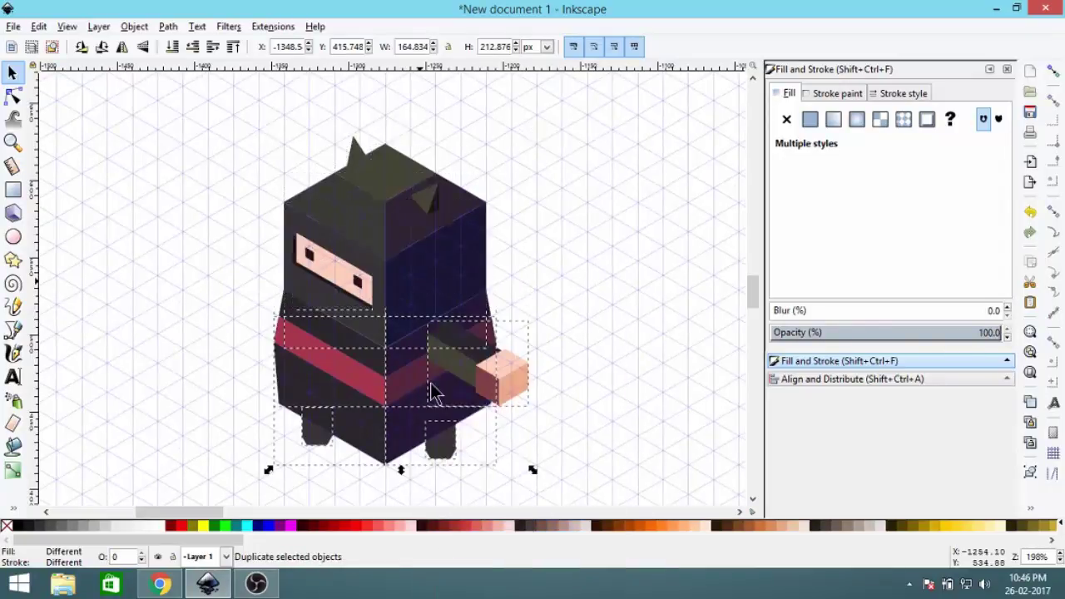
pyautogui.moveTo(432, 343); pyautogui.dragTo(575, 309)
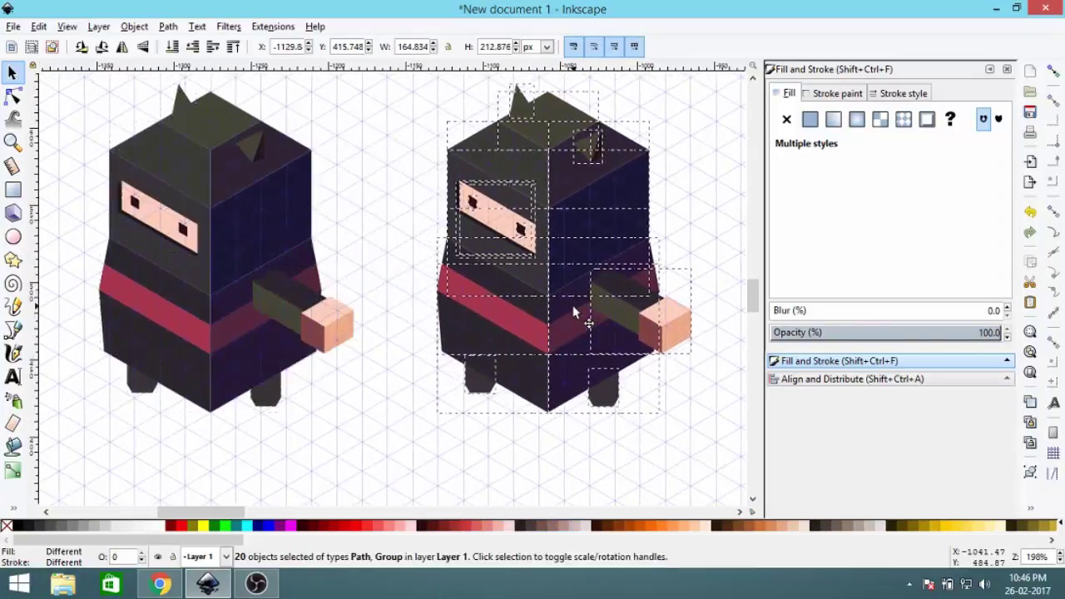
pyautogui.hscroll(4, 444, 220)
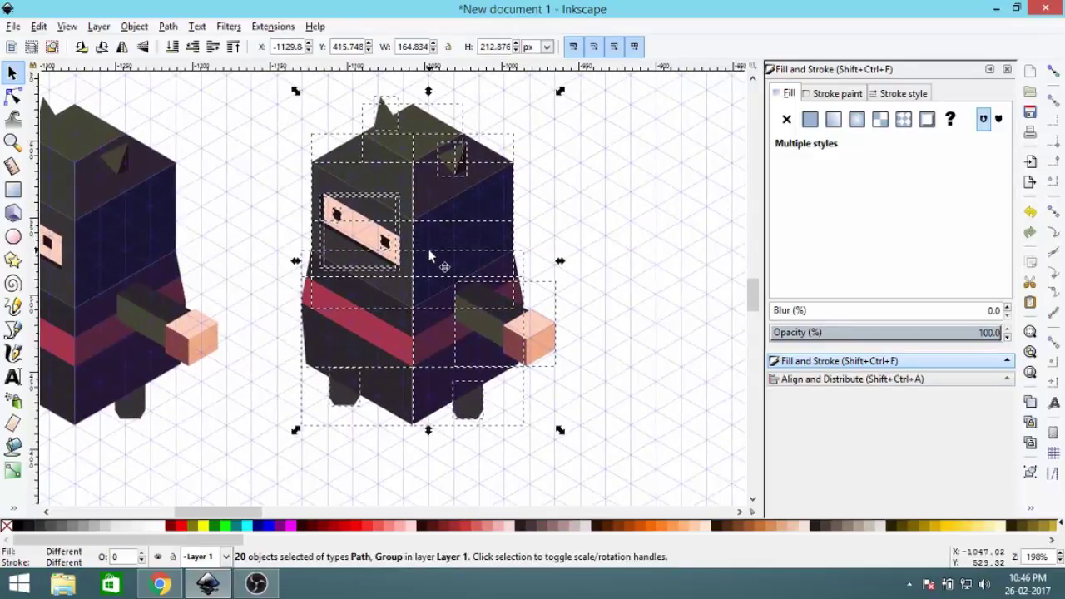
# Step: Delete the face strip, its shadow and both eyes from the copied ninja
pyautogui.click(630, 173)
pyautogui.click(351, 226)
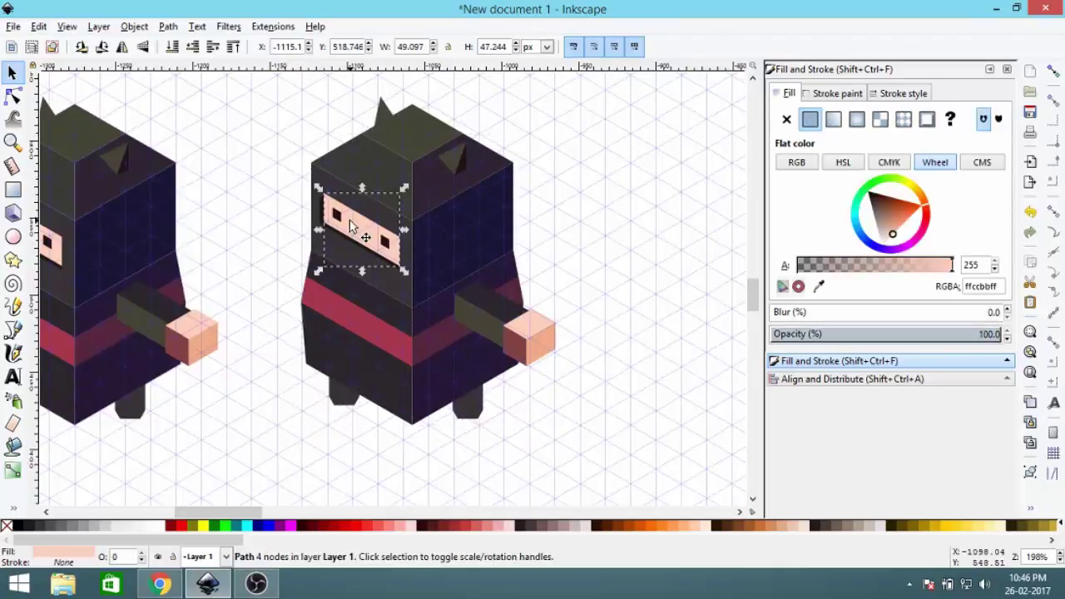
pyautogui.press('Delete')
pyautogui.moveTo(280, 167); pyautogui.dragTo(445, 287)
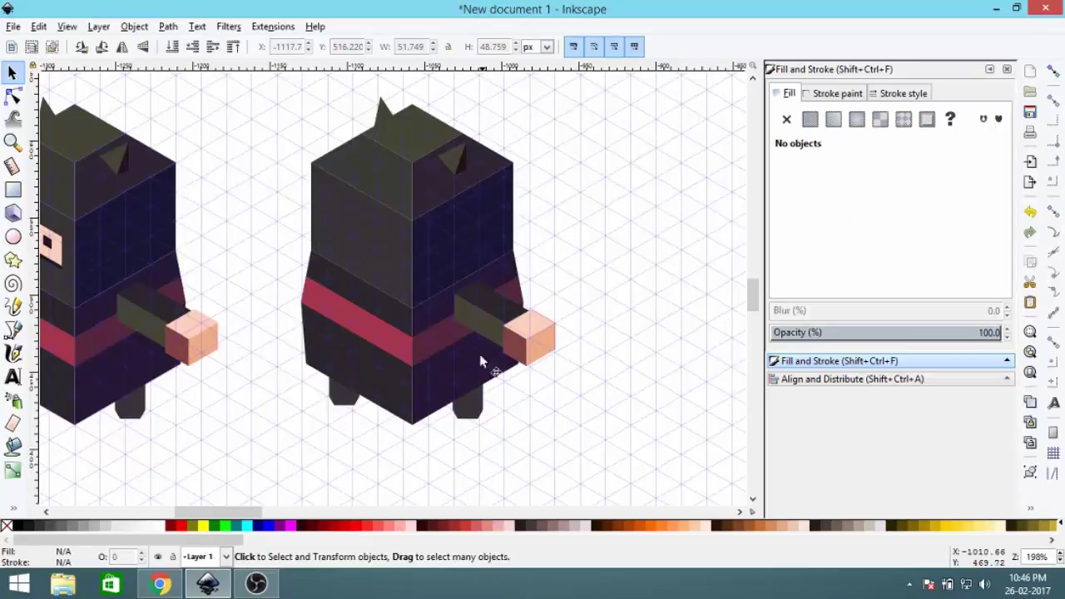
# Step: Move the copied ninja's arm group off the body onto the empty grid beside it
pyautogui.scroll(-3, 452, 345)
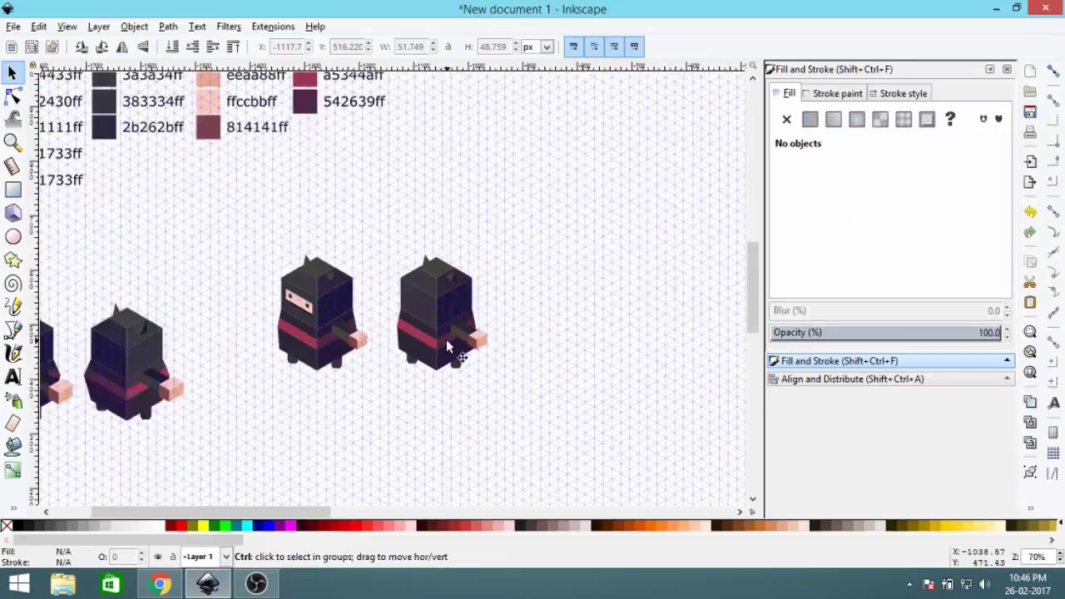
pyautogui.scroll(4, 433, 329)
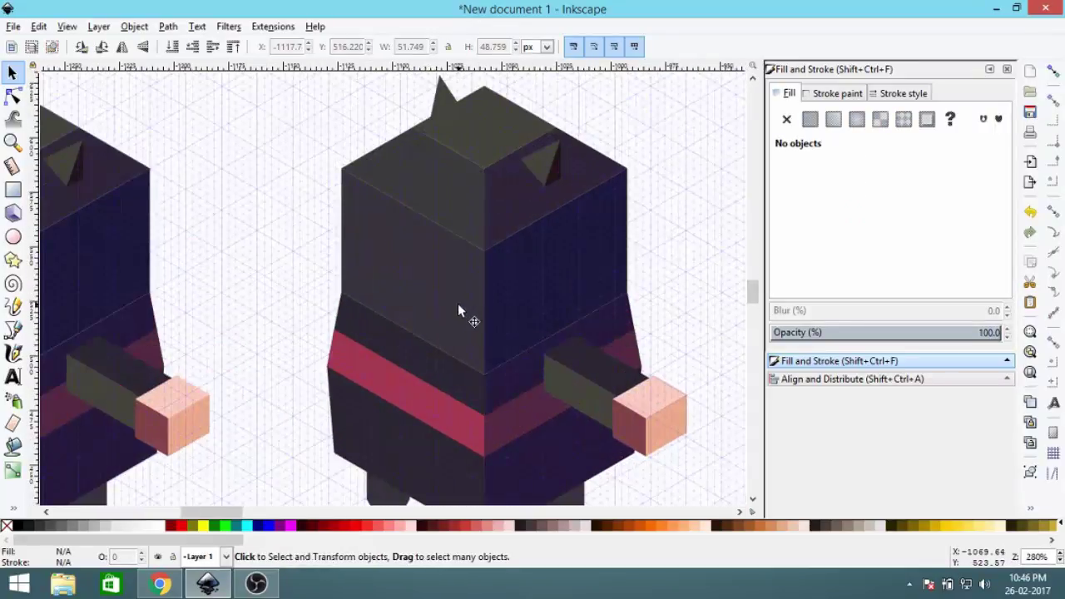
pyautogui.scroll(-2, 454, 301)
pyautogui.moveTo(519, 349); pyautogui.dragTo(641, 360)
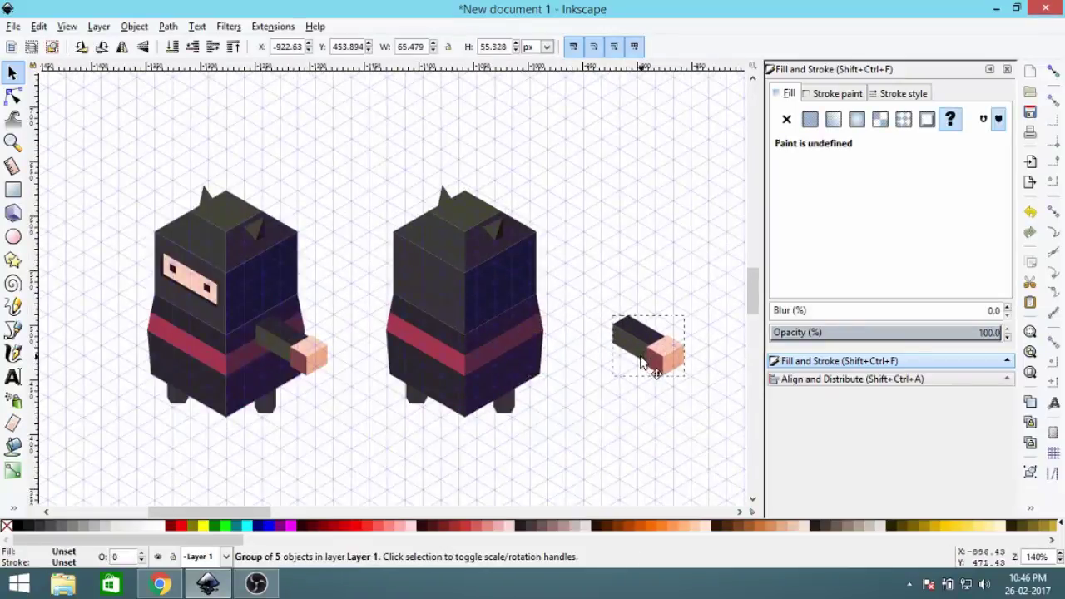
# Step: Group the copied ninja's body parts without the arm and flip the group horizontally
pyautogui.moveTo(337, 152); pyautogui.dragTo(603, 464)
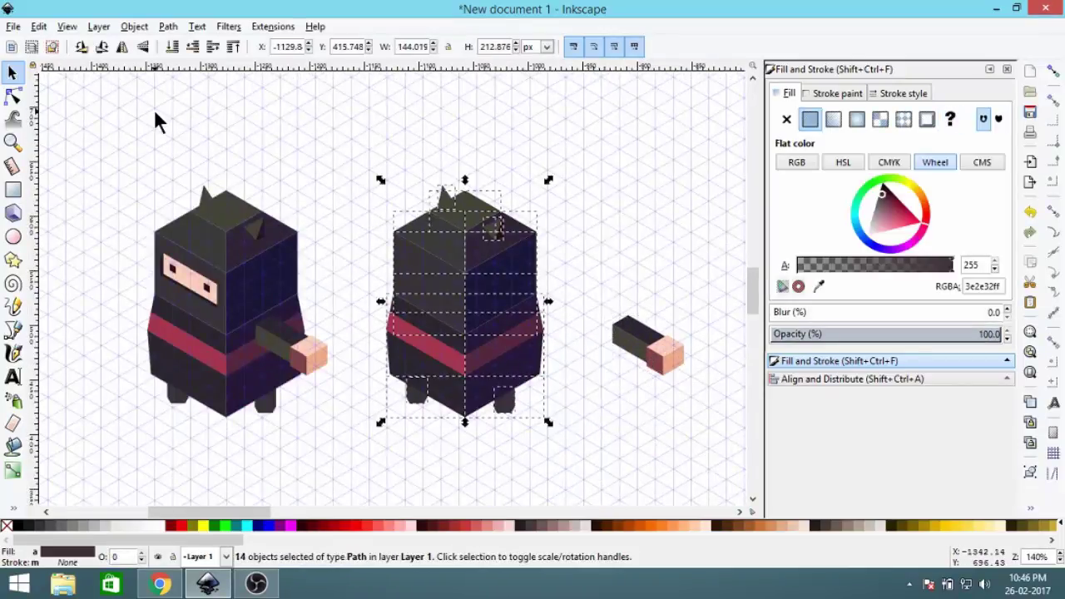
pyautogui.rightClick(437, 279)
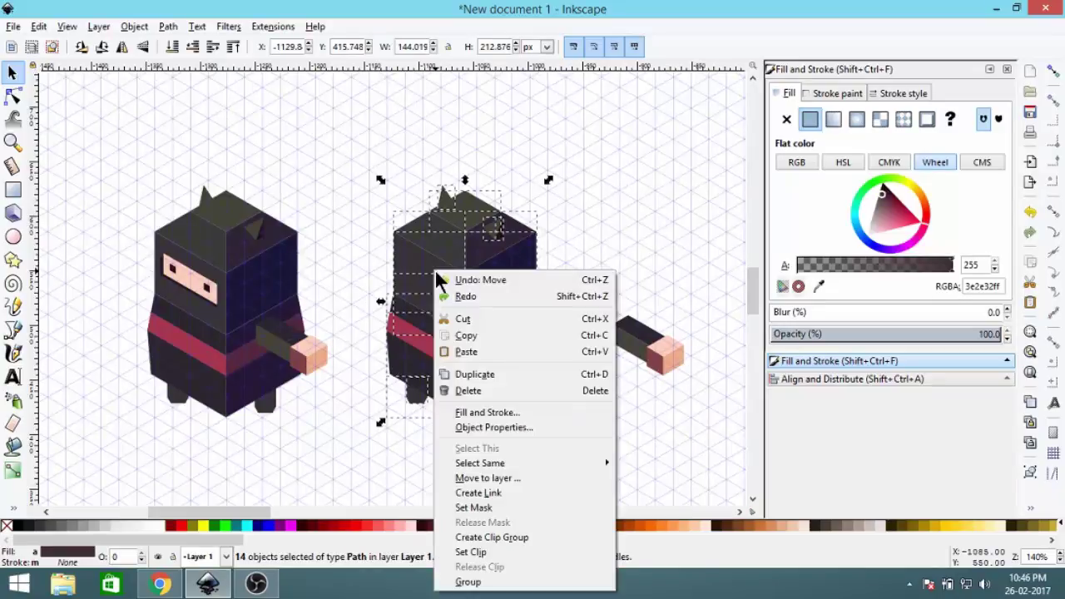
pyautogui.click(493, 579)
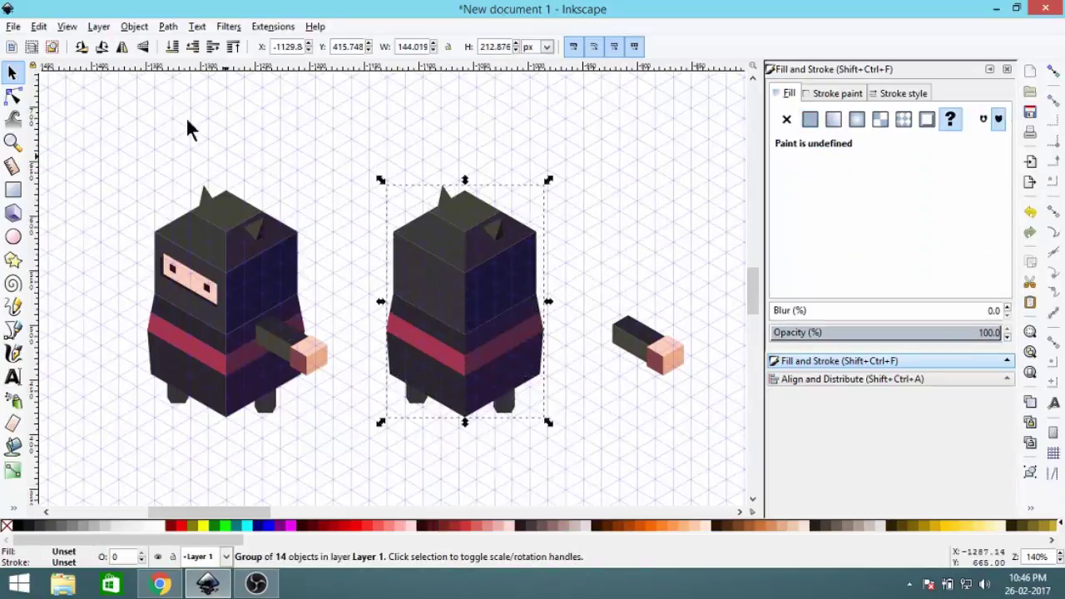
pyautogui.click(125, 47)
pyautogui.click(580, 187)
# Step: Ungroup the flipped ninja body into its separate faces
pyautogui.scroll(1, 478, 318)
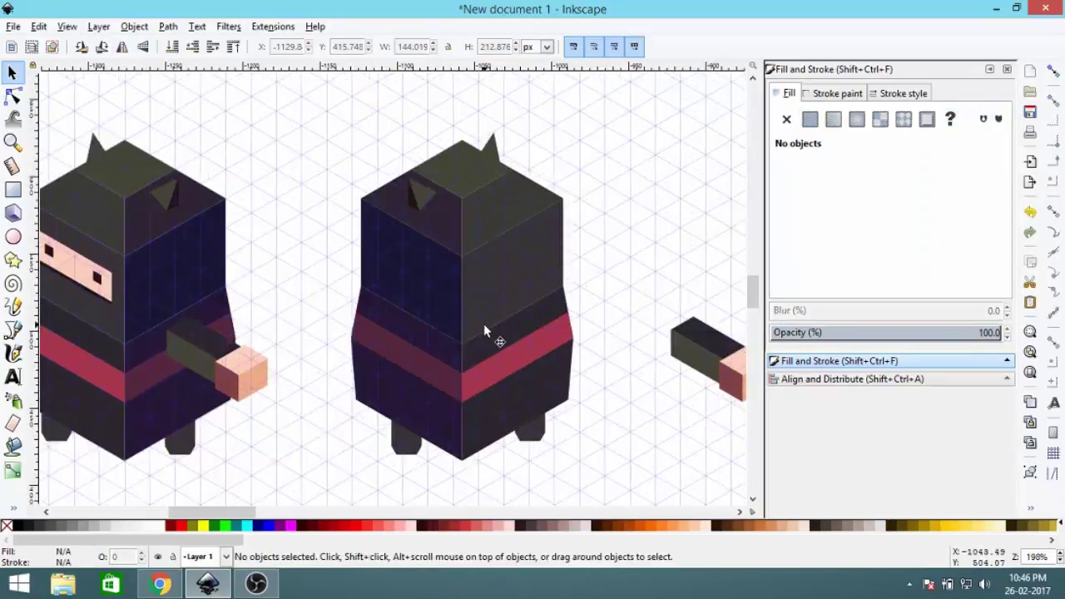
pyautogui.click(485, 326)
pyautogui.click(133, 27)
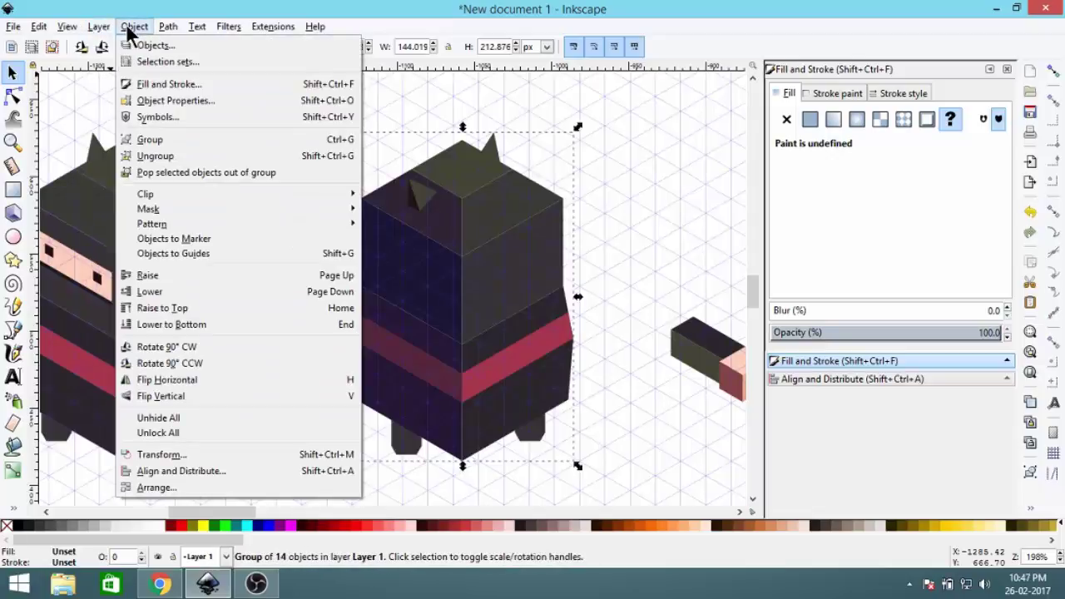
pyautogui.click(152, 157)
pyautogui.scroll(-1, 599, 269)
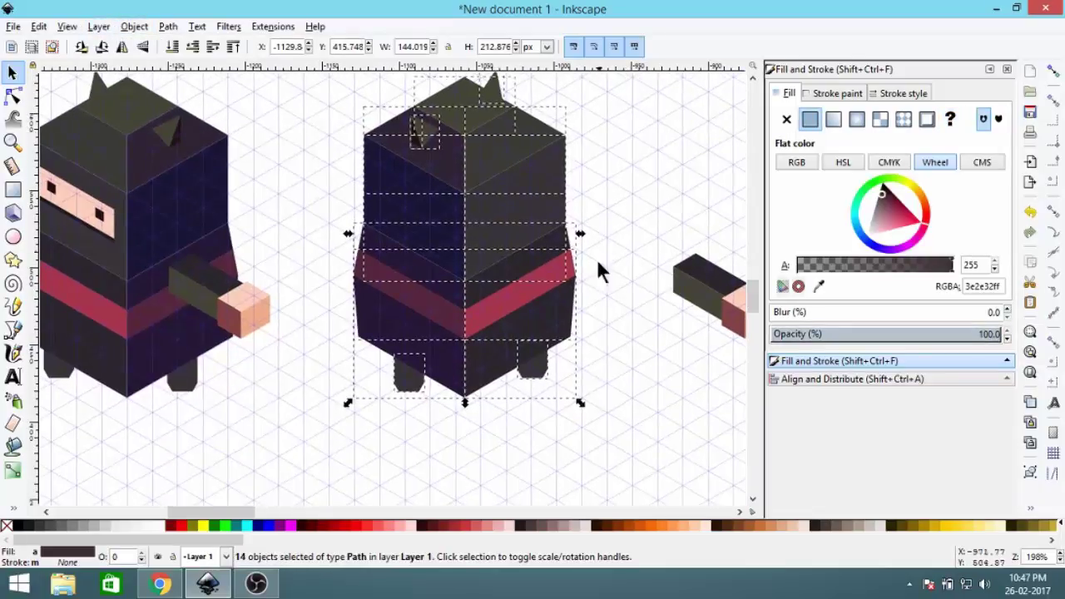
# Step: Raise the left foot and lower the right foot of the flipped ninja so they fit the back view
pyautogui.click(590, 428)
pyautogui.scroll(2, 356, 414)
pyautogui.click(353, 389)
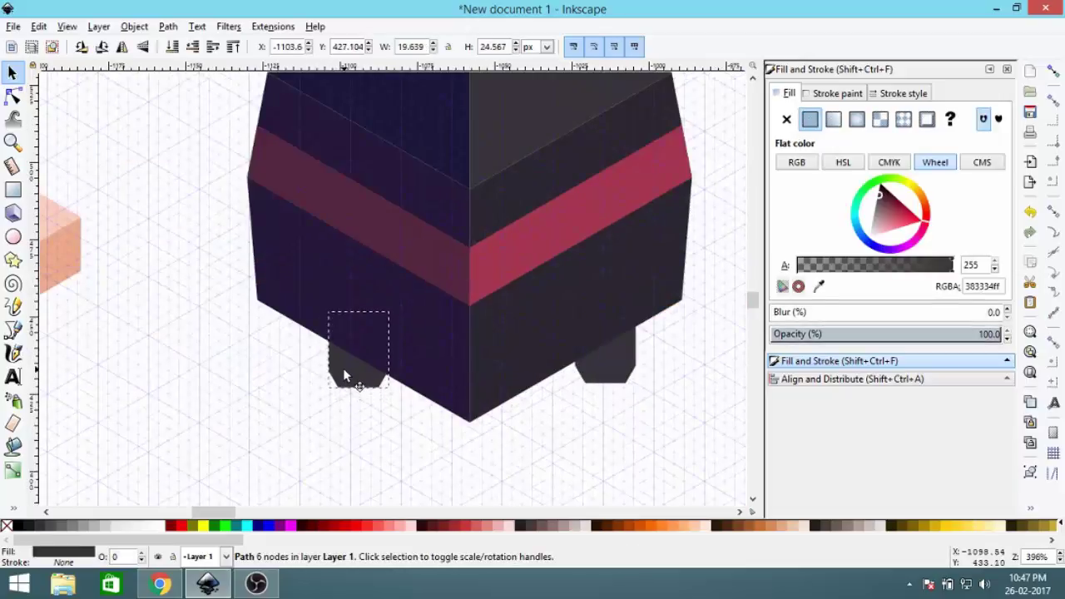
pyautogui.click(349, 383)
pyautogui.click(605, 403)
pyautogui.moveTo(604, 400); pyautogui.dragTo(614, 400)
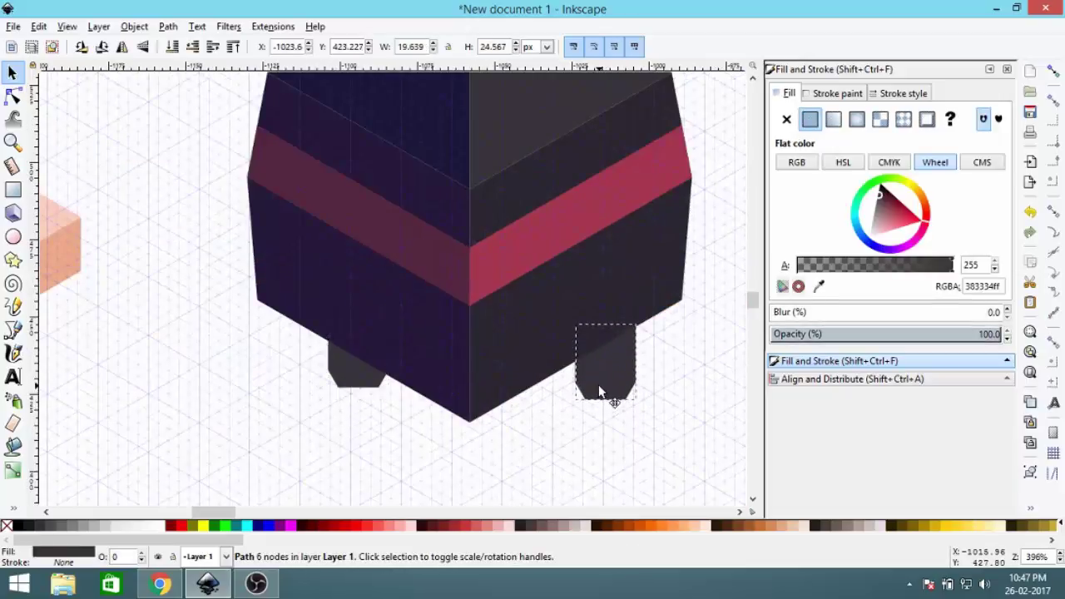
pyautogui.scroll(-2, 616, 387)
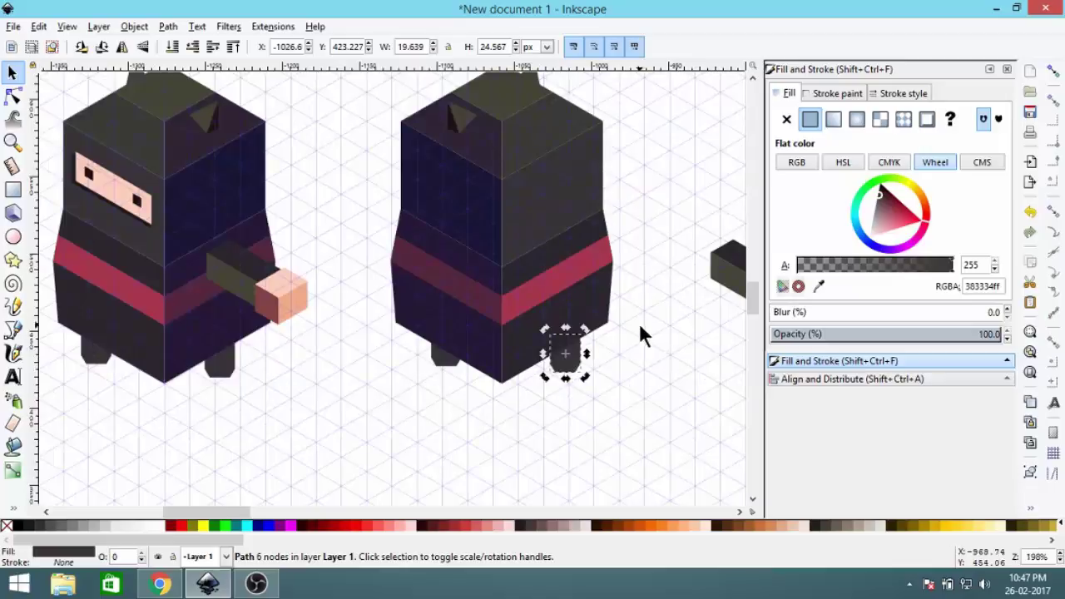
# Step: Move the separate arm group back onto the right face of the flipped ninja's body, over the red belt
pyautogui.moveTo(741, 295); pyautogui.dragTo(589, 320)
pyautogui.scroll(2, 441, 268)
pyautogui.press('Escape')
pyautogui.scroll(-1, 560, 250)
pyautogui.press('Escape')
pyautogui.scroll(-3, 588, 256)
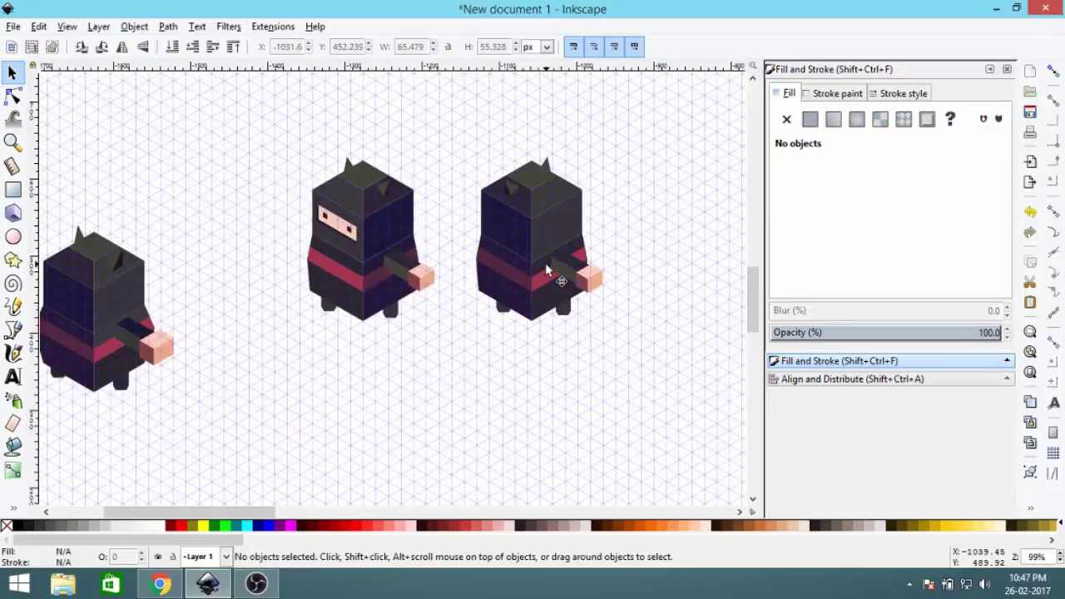
pyautogui.click(547, 268)
pyautogui.scroll(3, 541, 260)
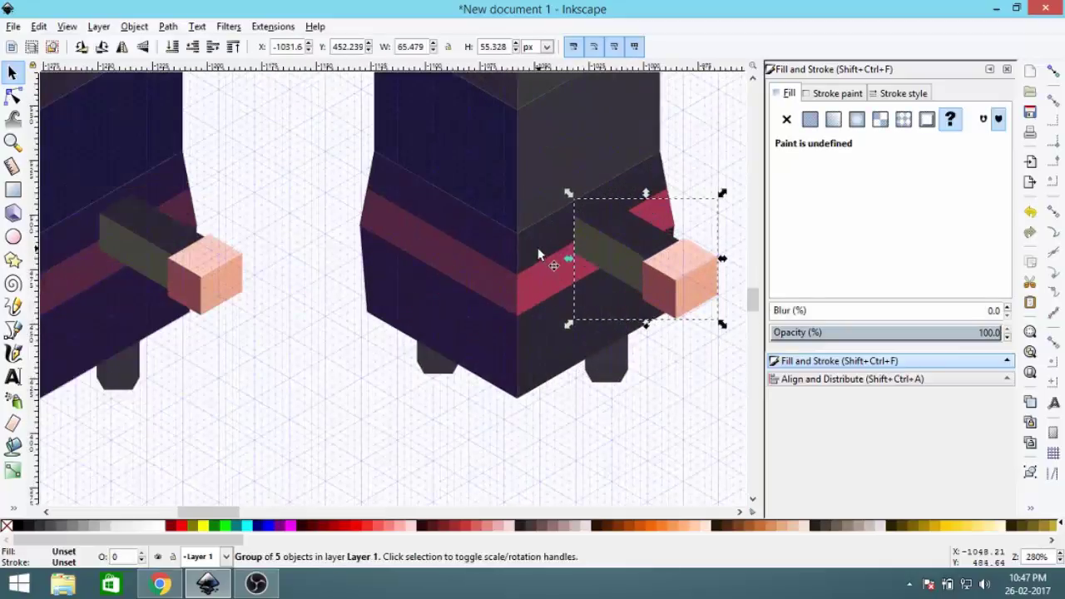
pyautogui.click(538, 249)
pyautogui.moveTo(639, 202); pyautogui.dragTo(595, 217)
pyautogui.click(591, 256)
pyautogui.scroll(3, 520, 311)
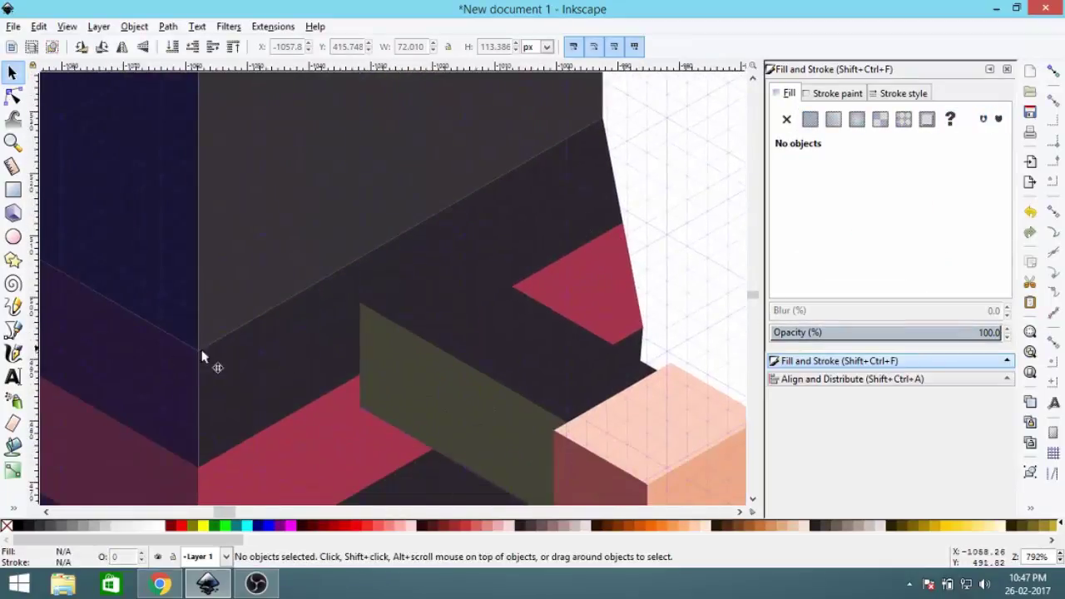
# Step: Switch to the Pen tool and turn on snapping
pyautogui.click(14, 331)
pyautogui.moveTo(188, 387); pyautogui.dragTo(311, 345)
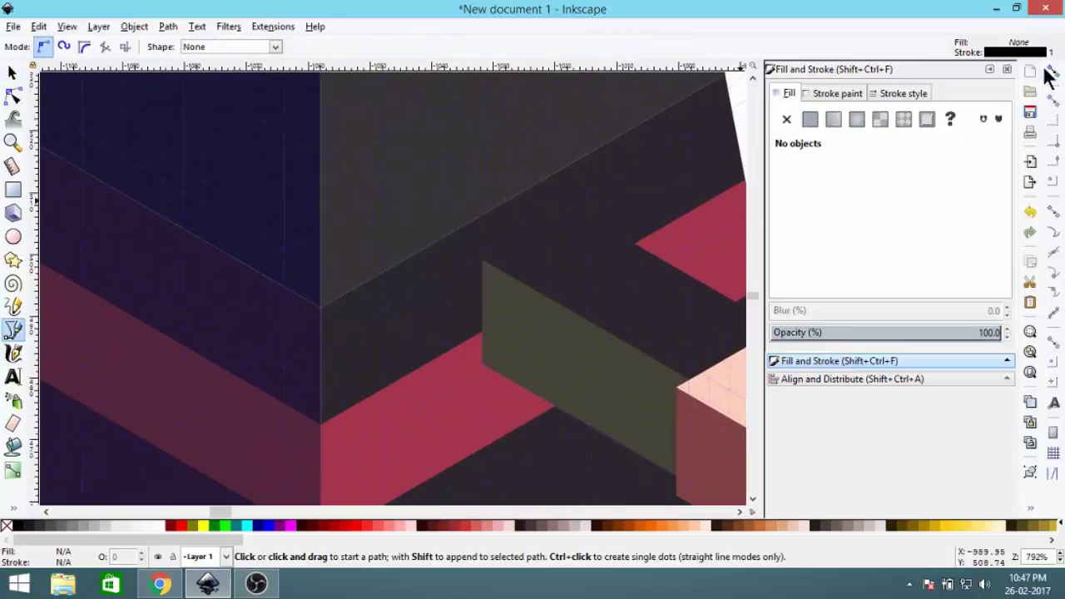
pyautogui.click(1053, 74)
pyautogui.hscroll(3, 538, 231)
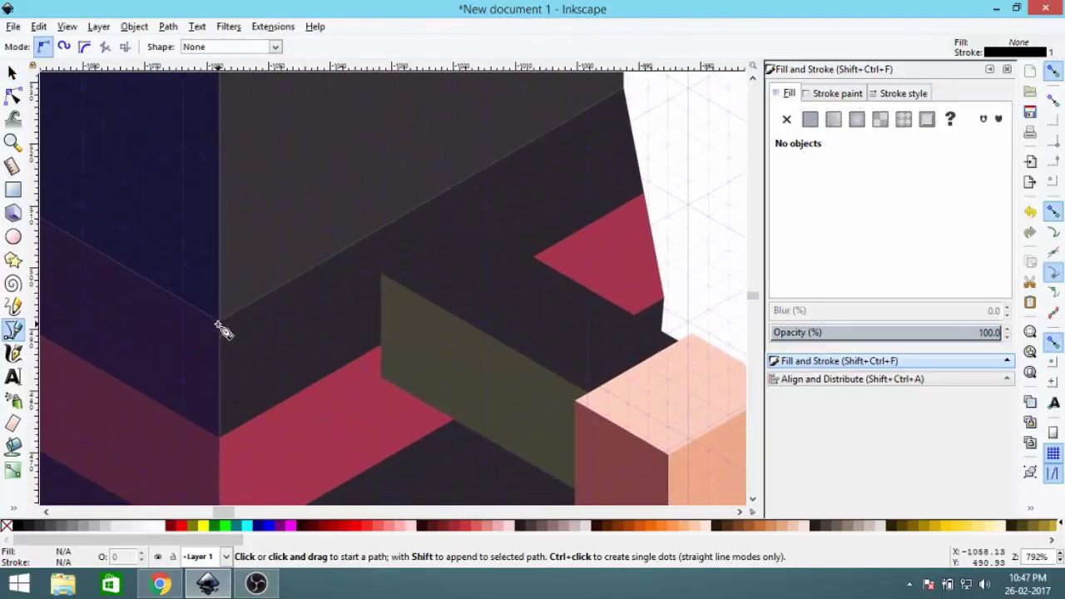
pyautogui.click(223, 332)
pyautogui.press('Escape')
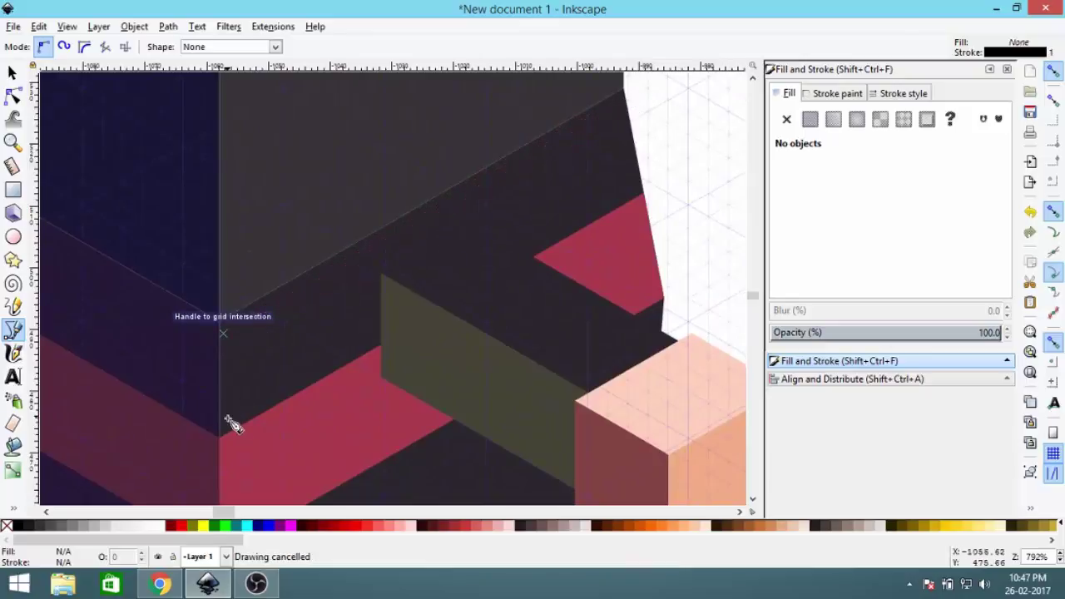
pyautogui.keyDown('ctrl'); pyautogui.scroll(3, 223, 439); pyautogui.keyUp('ctrl')
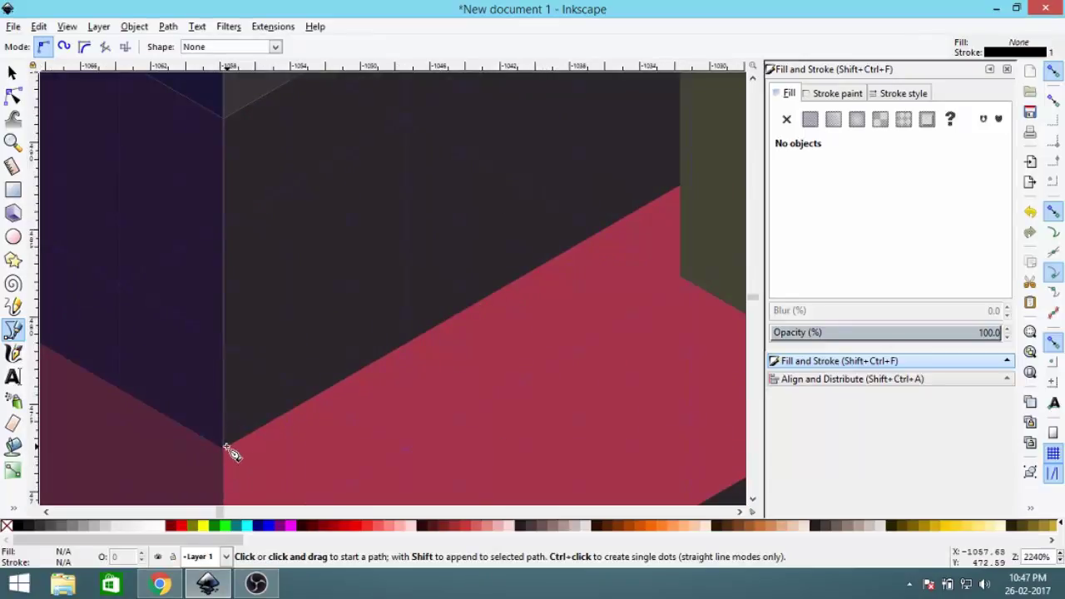
pyautogui.keyDown('ctrl'); pyautogui.scroll(-3, 232, 433); pyautogui.keyUp('ctrl')
pyautogui.click(12, 72)
pyautogui.keyDown('ctrl'); pyautogui.scroll(-5, 487, 221); pyautogui.keyUp('ctrl')
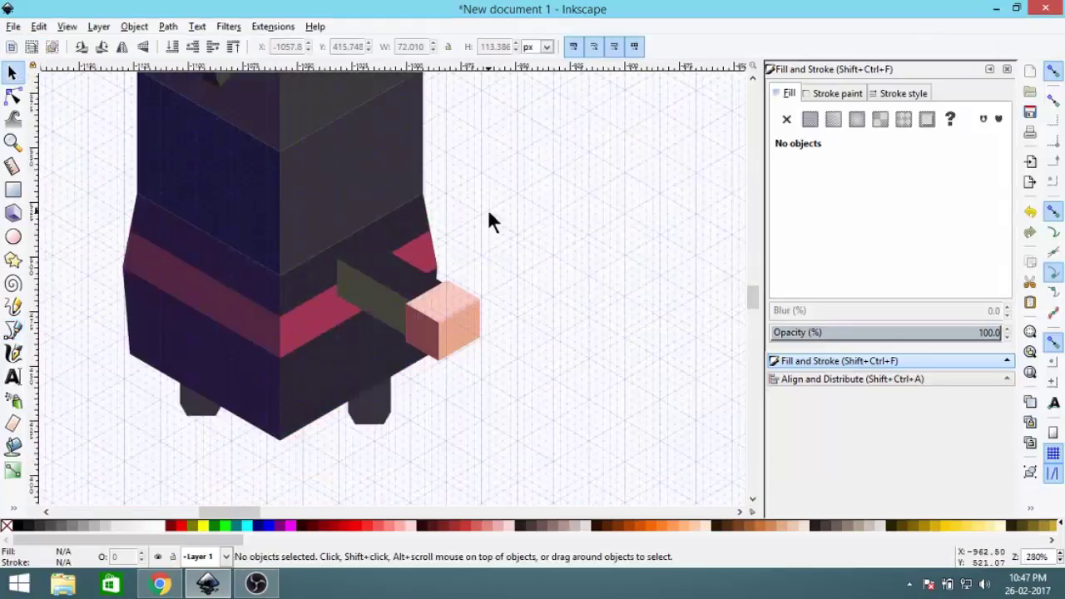
# Step: Group the two triangles of the flipped ninja's front ear and place them mirrored on the head's right sloping face
pyautogui.keyDown('ctrl'); pyautogui.scroll(2, 516, 347); pyautogui.keyUp('ctrl')
pyautogui.keyDown('ctrl'); pyautogui.scroll(3, 229, 142); pyautogui.keyUp('ctrl')
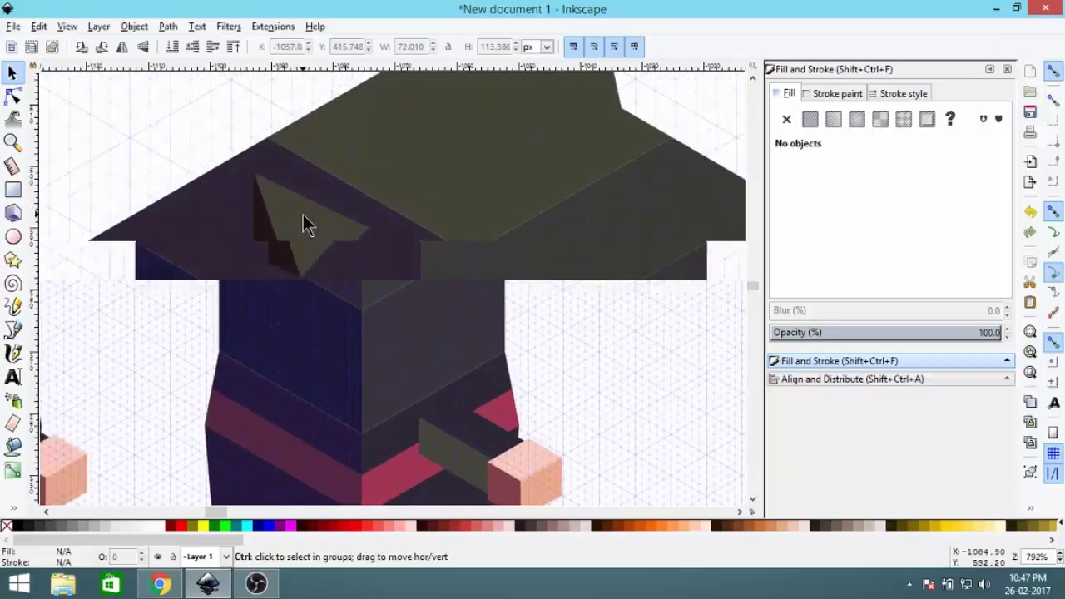
pyautogui.moveTo(292, 244); pyautogui.dragTo(508, 275)
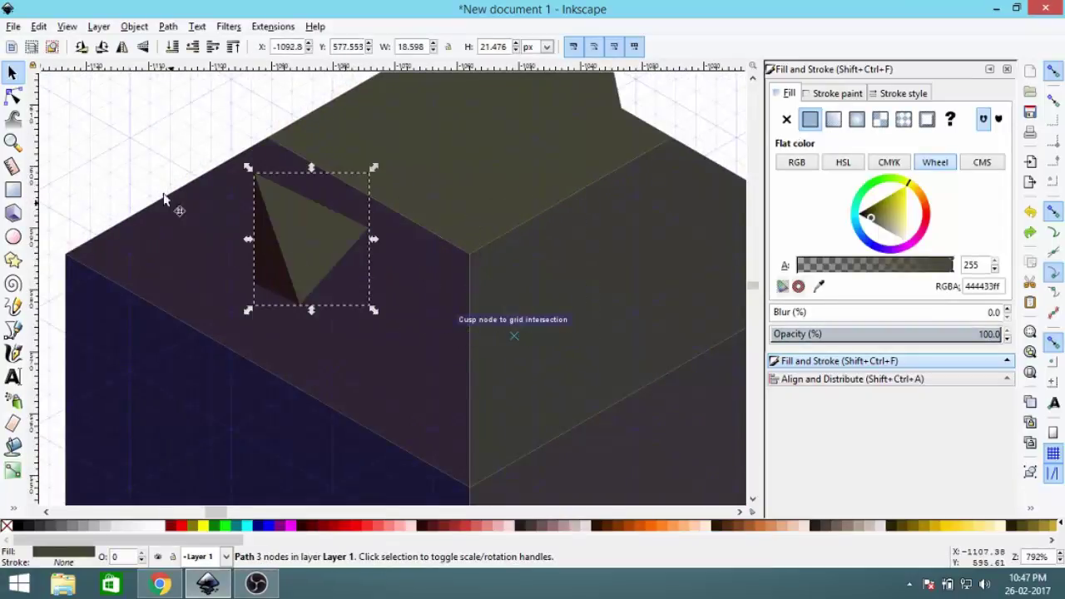
pyautogui.moveTo(155, 124); pyautogui.dragTo(391, 348)
pyautogui.keyDown('ctrl'); pyautogui.scroll(-2, 299, 275); pyautogui.keyUp('ctrl')
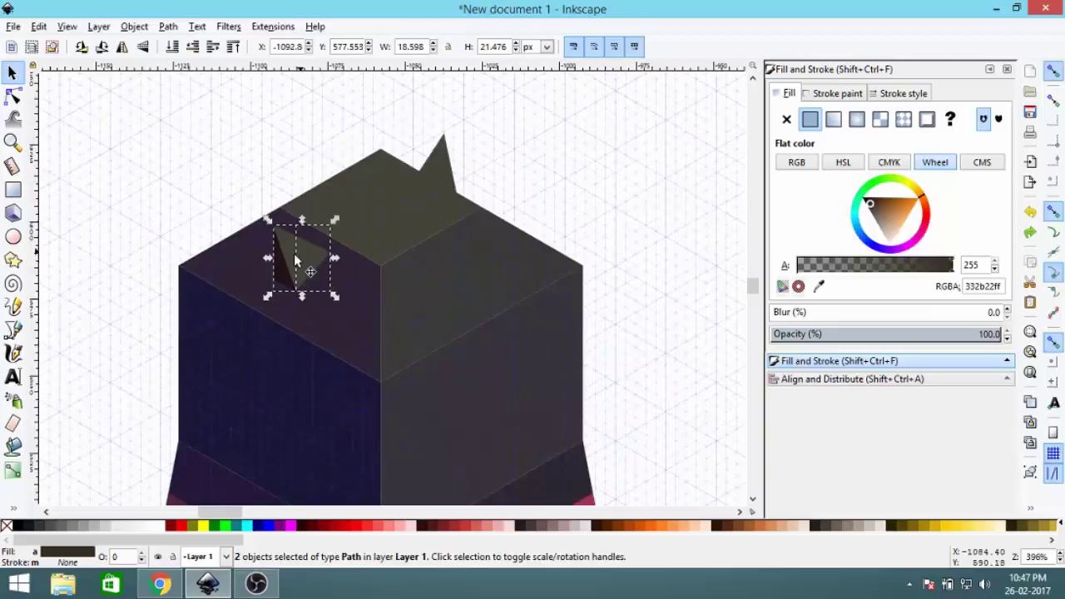
pyautogui.click(125, 28)
pyautogui.click(149, 138)
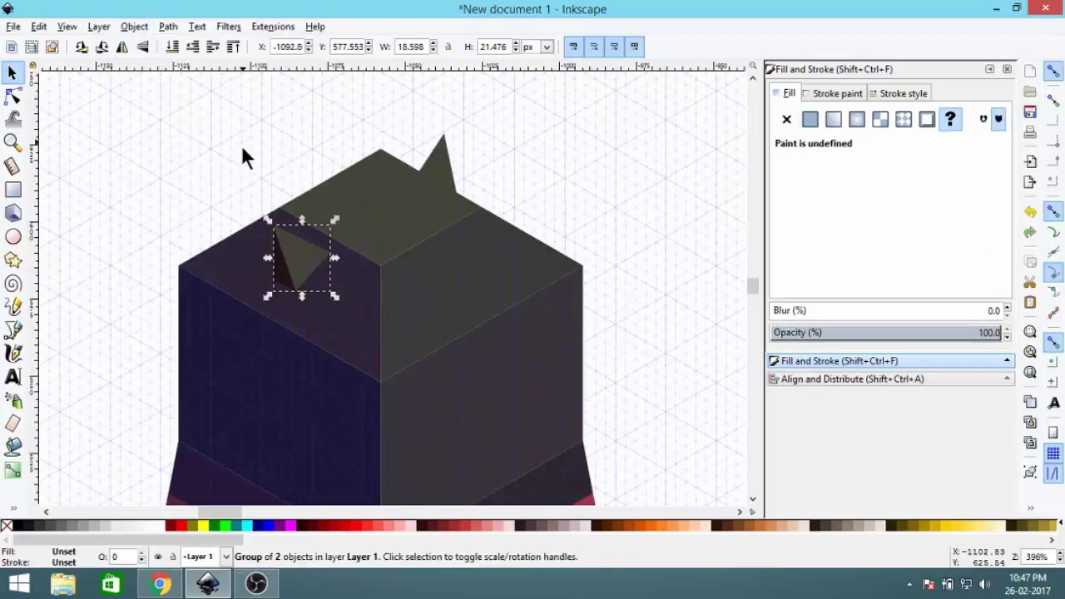
pyautogui.moveTo(302, 278); pyautogui.dragTo(462, 266)
pyautogui.click(529, 200)
# Step: Move the rear ear to the left edge of the head's top and flip it horizontally
pyautogui.moveTo(446, 177); pyautogui.dragTo(336, 160)
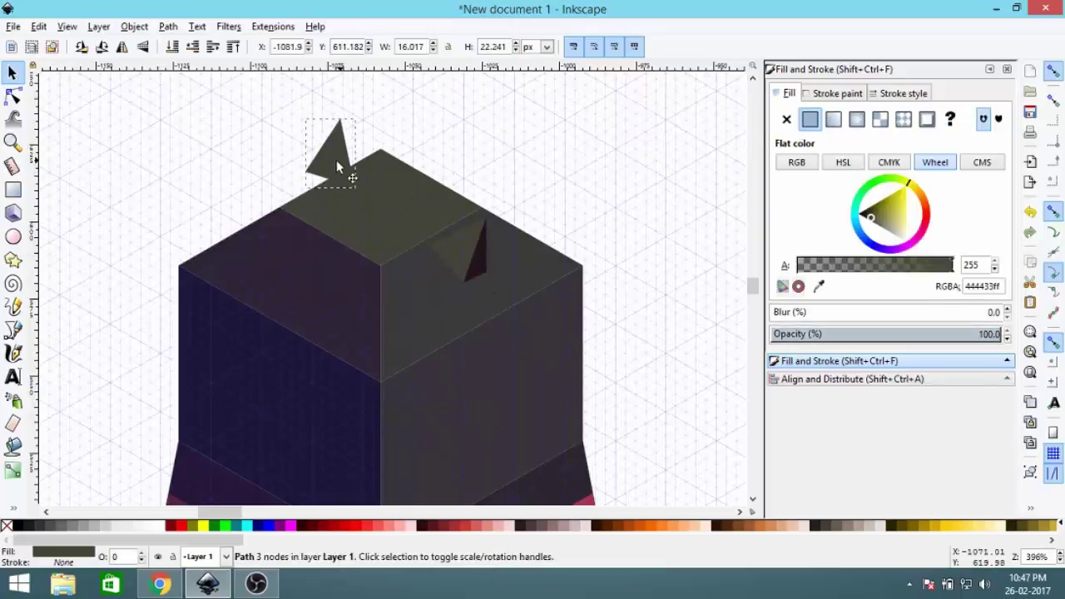
pyautogui.click(122, 47)
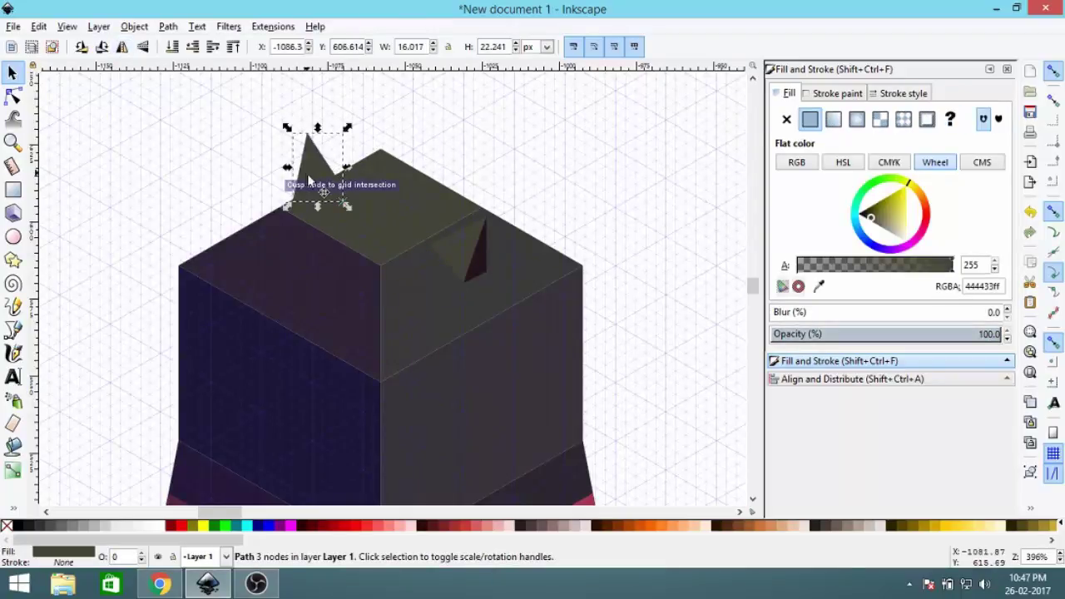
pyautogui.moveTo(319, 176); pyautogui.dragTo(315, 176)
pyautogui.press('Escape')
pyautogui.scroll(-5, 377, 287)
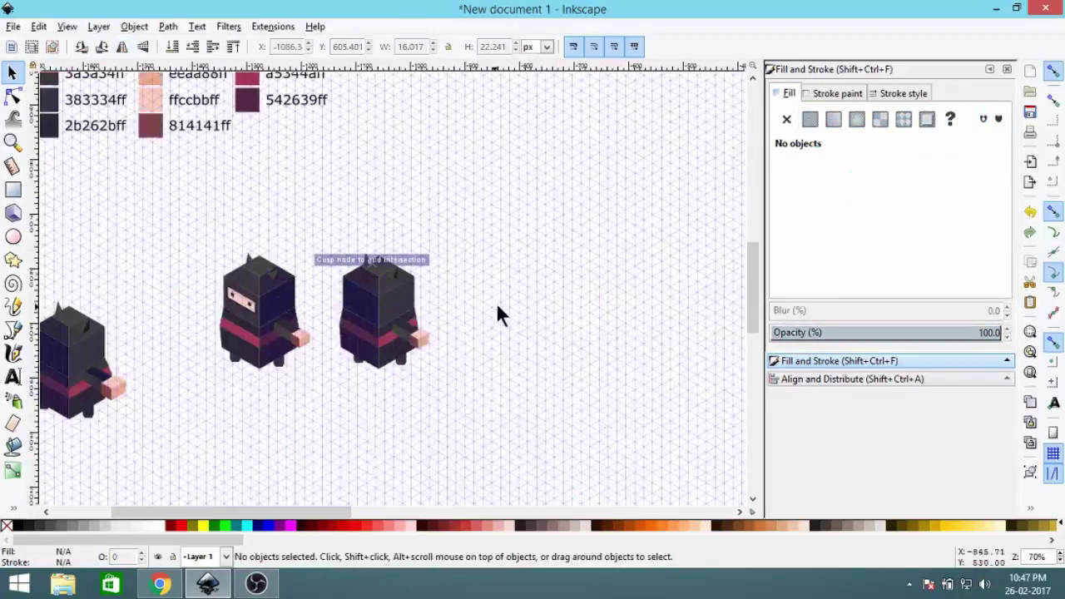
pyautogui.scroll(2, 456, 295)
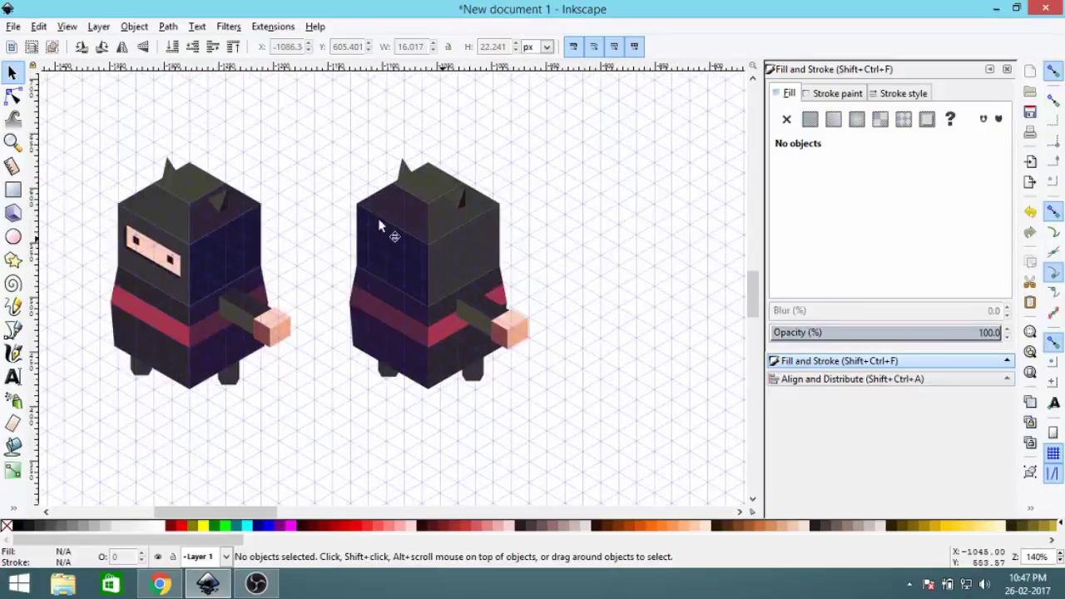
# Step: Group all parts of the front-view ninja with the face strip into one object
pyautogui.moveTo(292, 122); pyautogui.dragTo(598, 437)
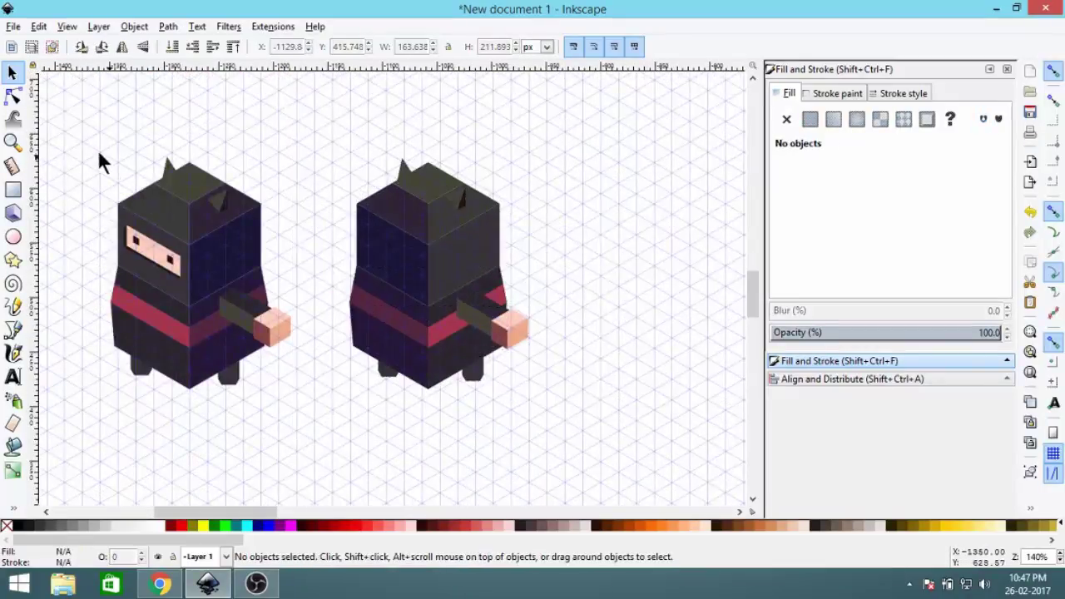
pyautogui.moveTo(81, 136); pyautogui.dragTo(351, 460)
pyautogui.hscroll(-3, 231, 123)
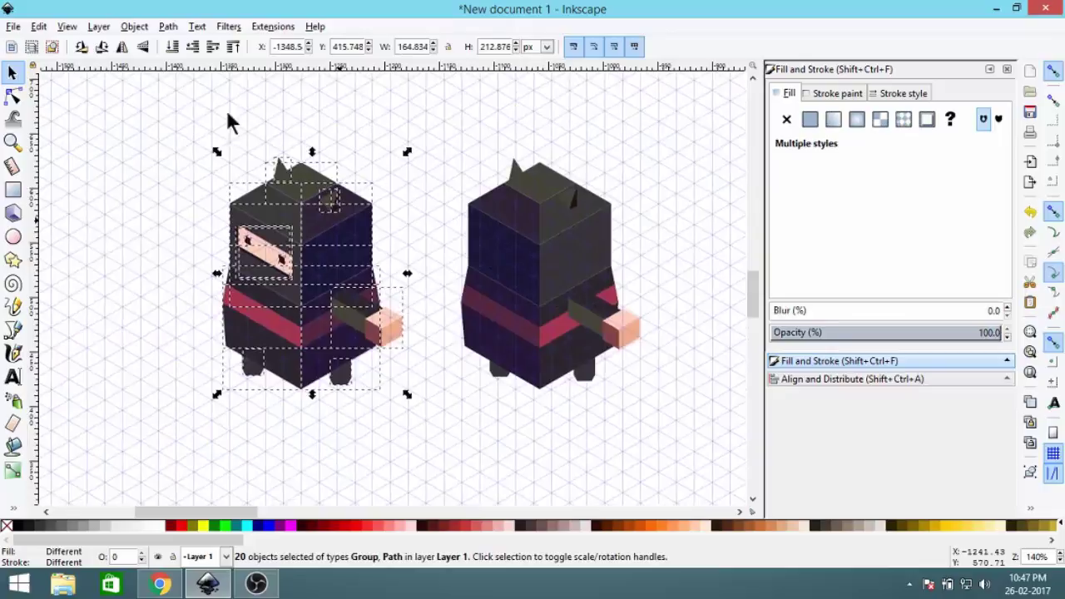
pyautogui.click(129, 28)
pyautogui.click(158, 139)
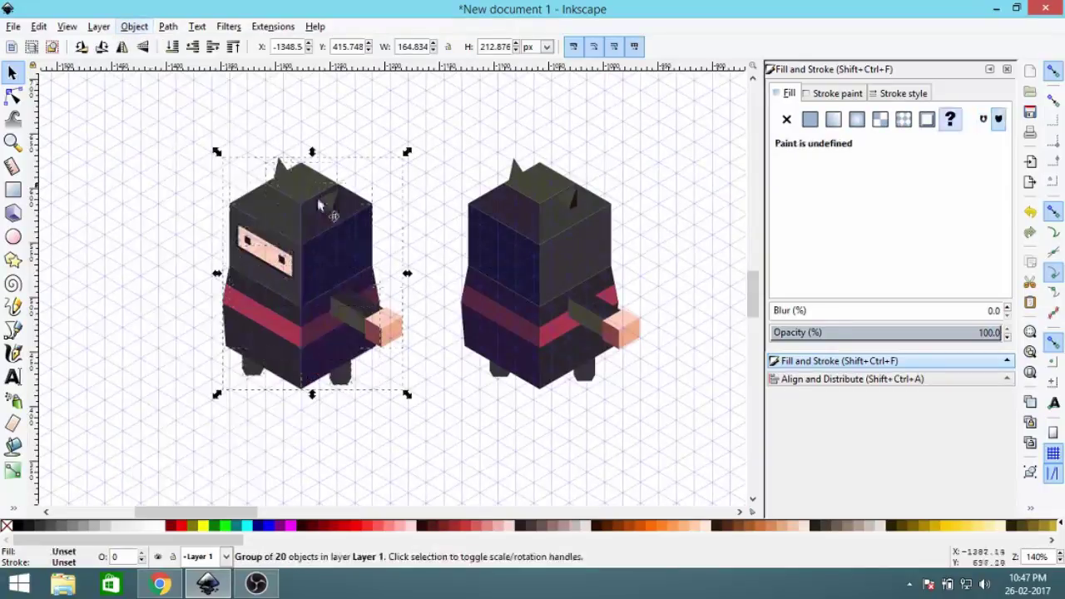
pyautogui.hscroll(3, 319, 206)
# Step: Group all parts of the finished back-view ninja, including its arm, into one object
pyautogui.click(613, 128)
pyautogui.moveTo(617, 117); pyautogui.dragTo(283, 462)
pyautogui.click(132, 28)
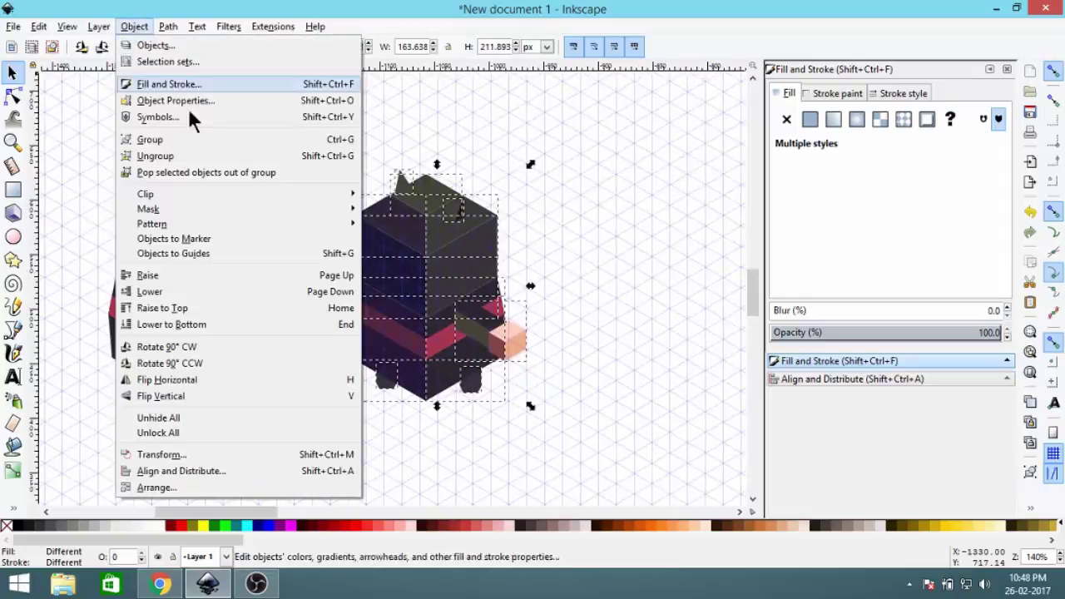
pyautogui.click(151, 138)
pyautogui.click(307, 168)
# Step: Move the two reference ninjas together into line with the newly drawn front and back views
pyautogui.scroll(-5, 430, 272)
pyautogui.scroll(1, 433, 233)
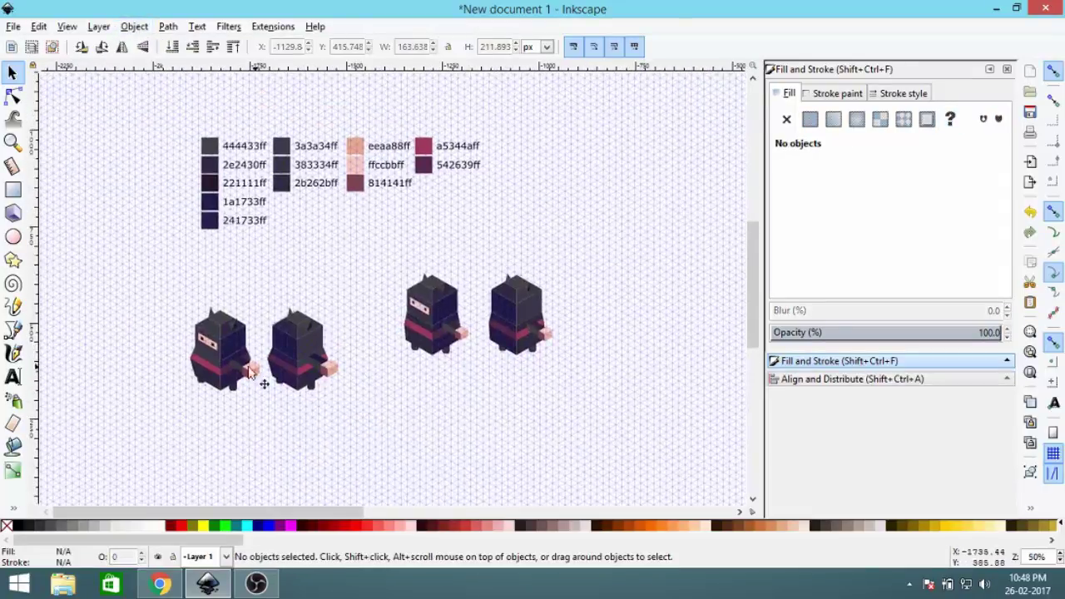
pyautogui.moveTo(125, 290); pyautogui.dragTo(373, 458)
pyautogui.moveTo(301, 388); pyautogui.dragTo(290, 360)
pyautogui.press('Escape')
pyautogui.keyDown('ctrl'); pyautogui.scroll(2, 387, 327); pyautogui.keyUp('ctrl')
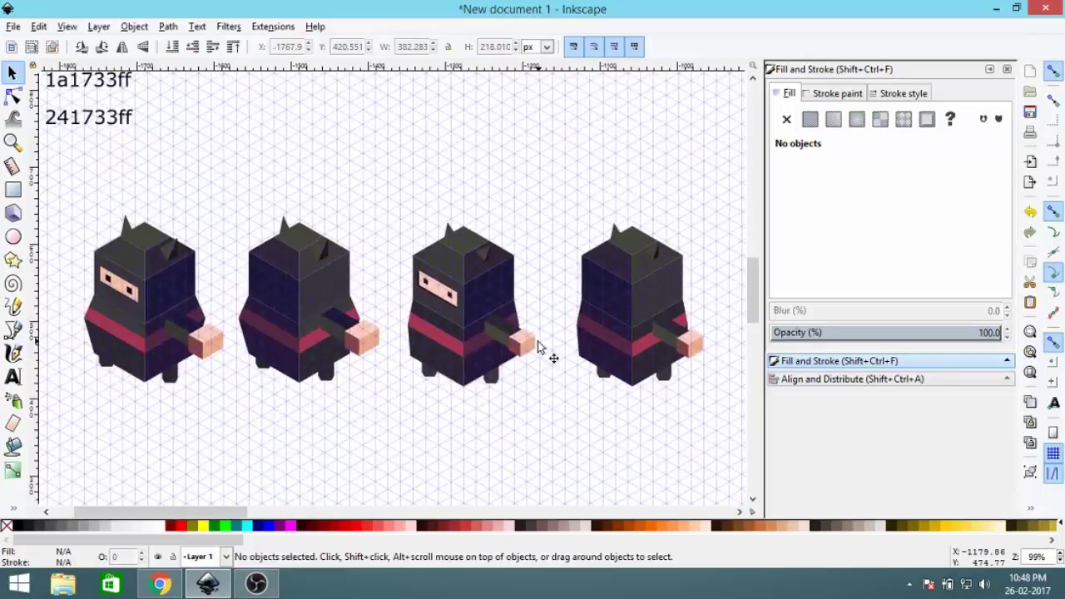
pyautogui.scroll(-1, 536, 340)
pyautogui.moveTo(455, 253); pyautogui.dragTo(493, 340)
pyautogui.scroll(1, 379, 270)
pyautogui.scroll(1, 391, 296)
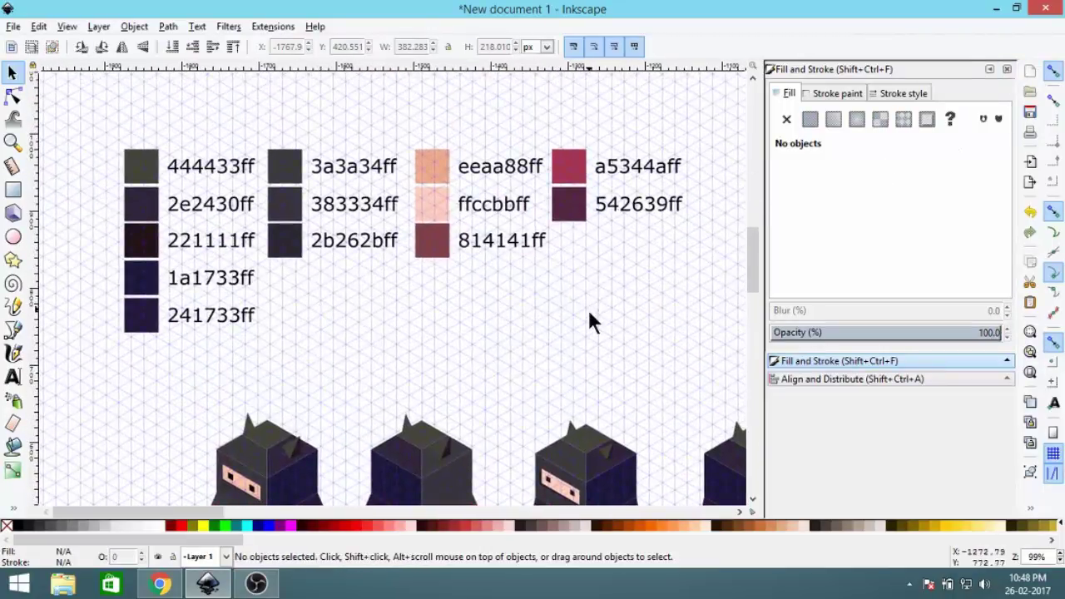
pyautogui.moveTo(590, 312); pyautogui.dragTo(441, 286)
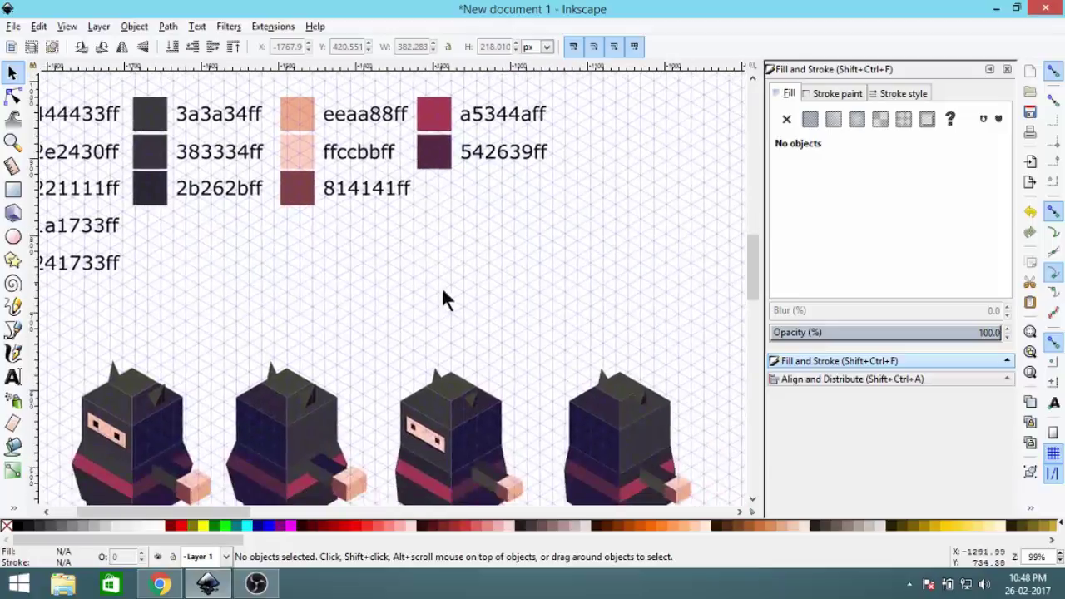
pyautogui.moveTo(505, 372); pyautogui.dragTo(528, 237)
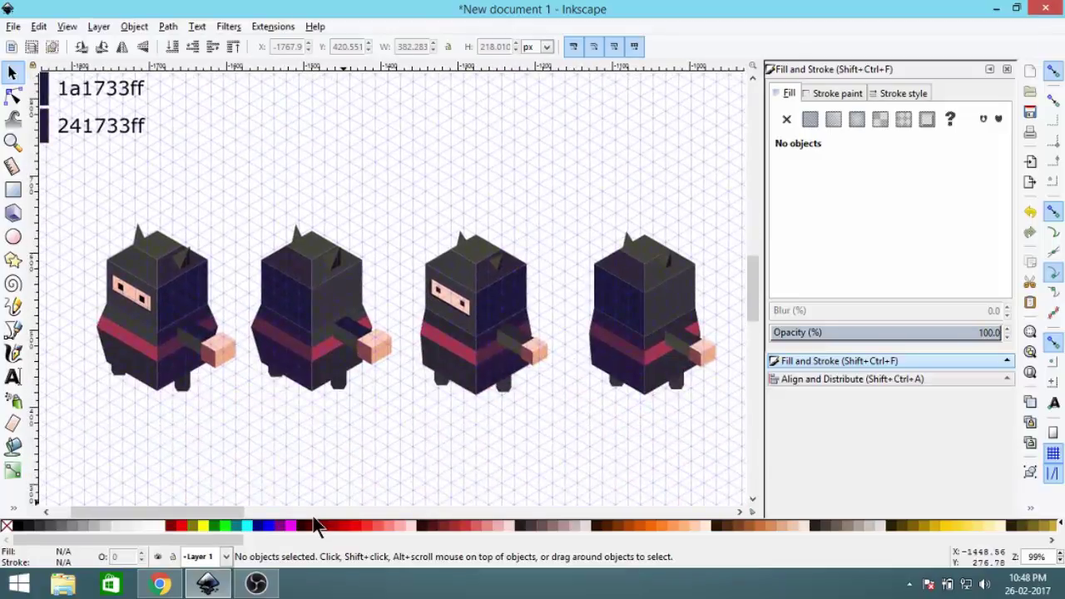